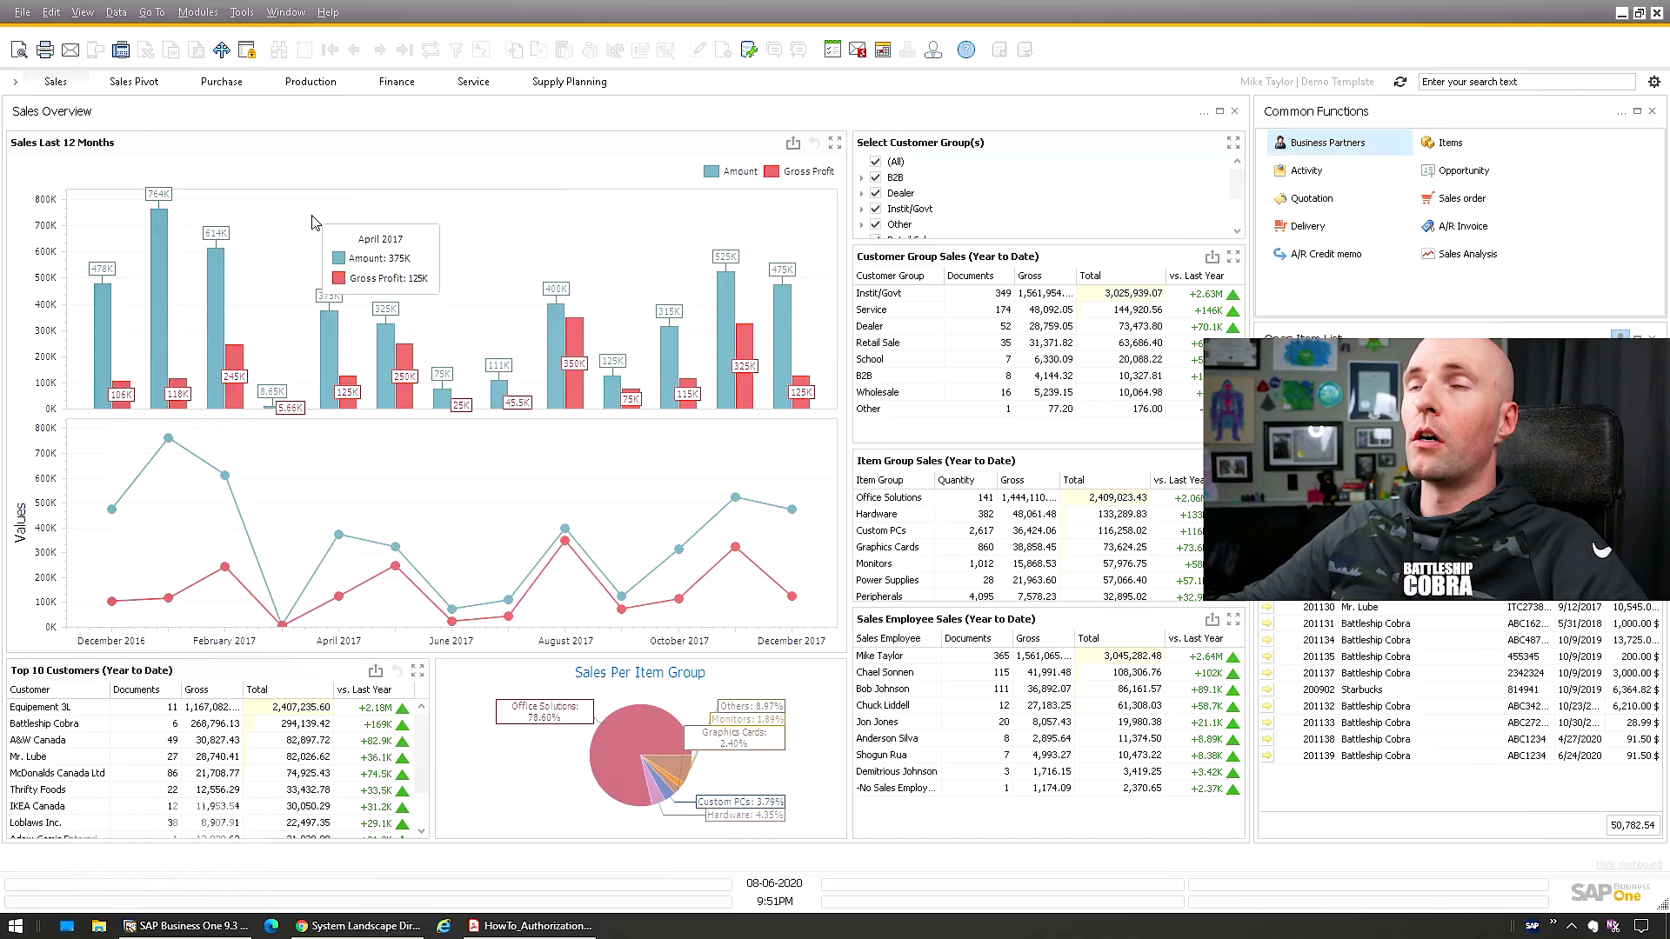
Open the Modules menu from the Sales Overview dashboard
left_click(199, 15)
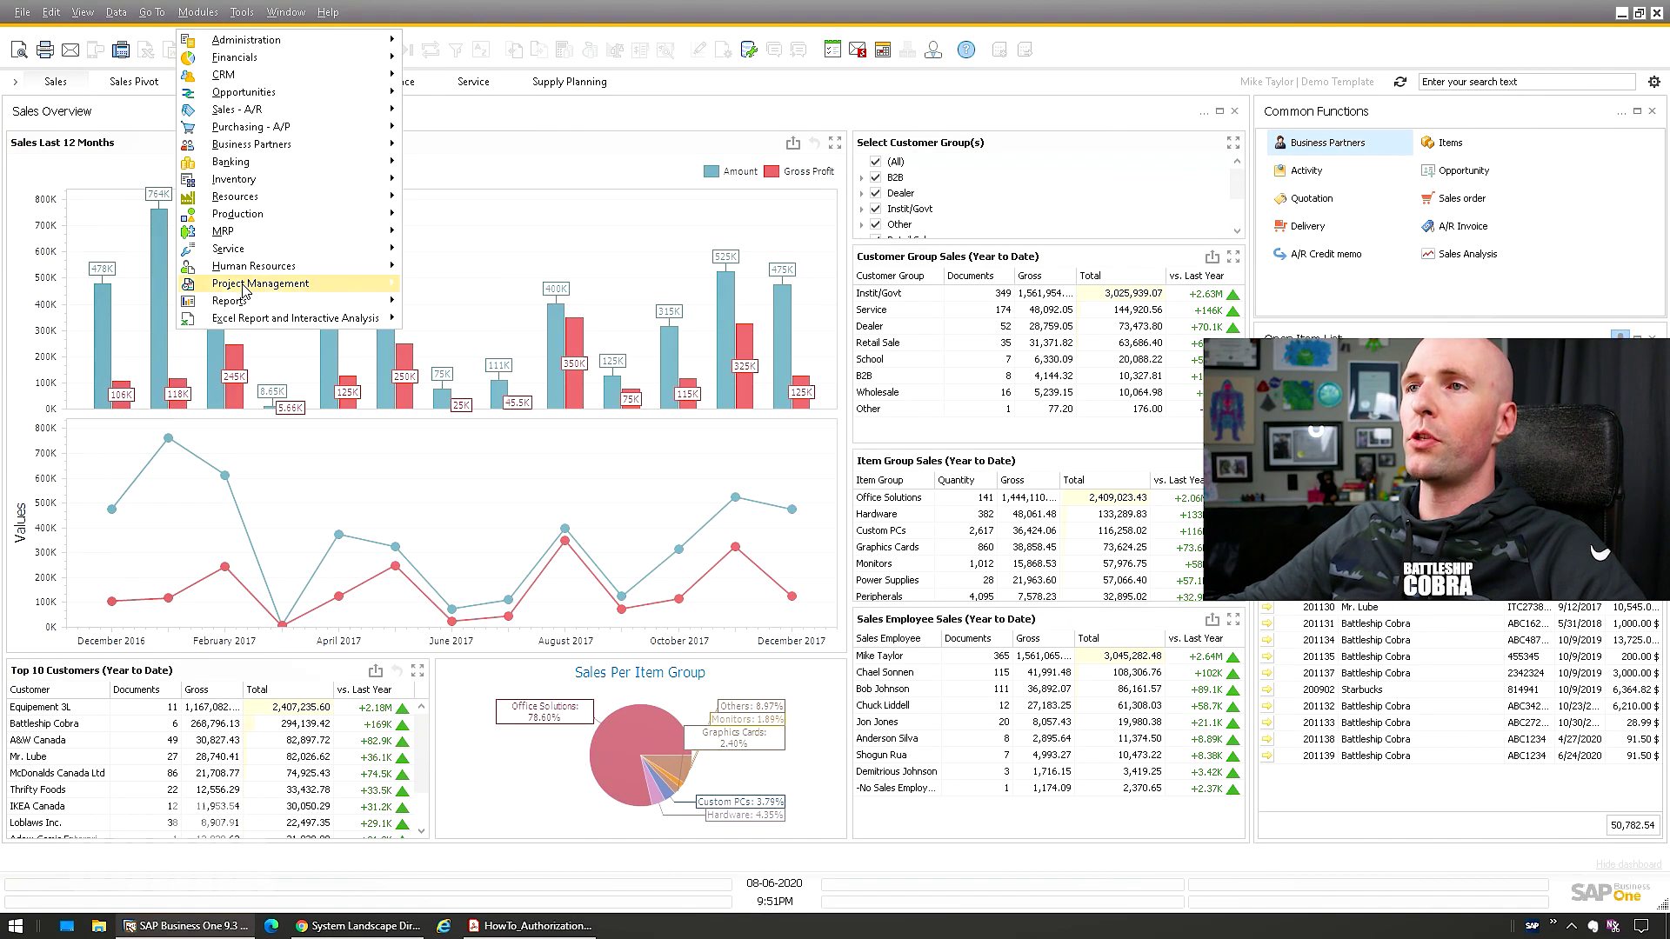
Start a new record in Employee Master Data with first name Michael
mouse_move(260, 275)
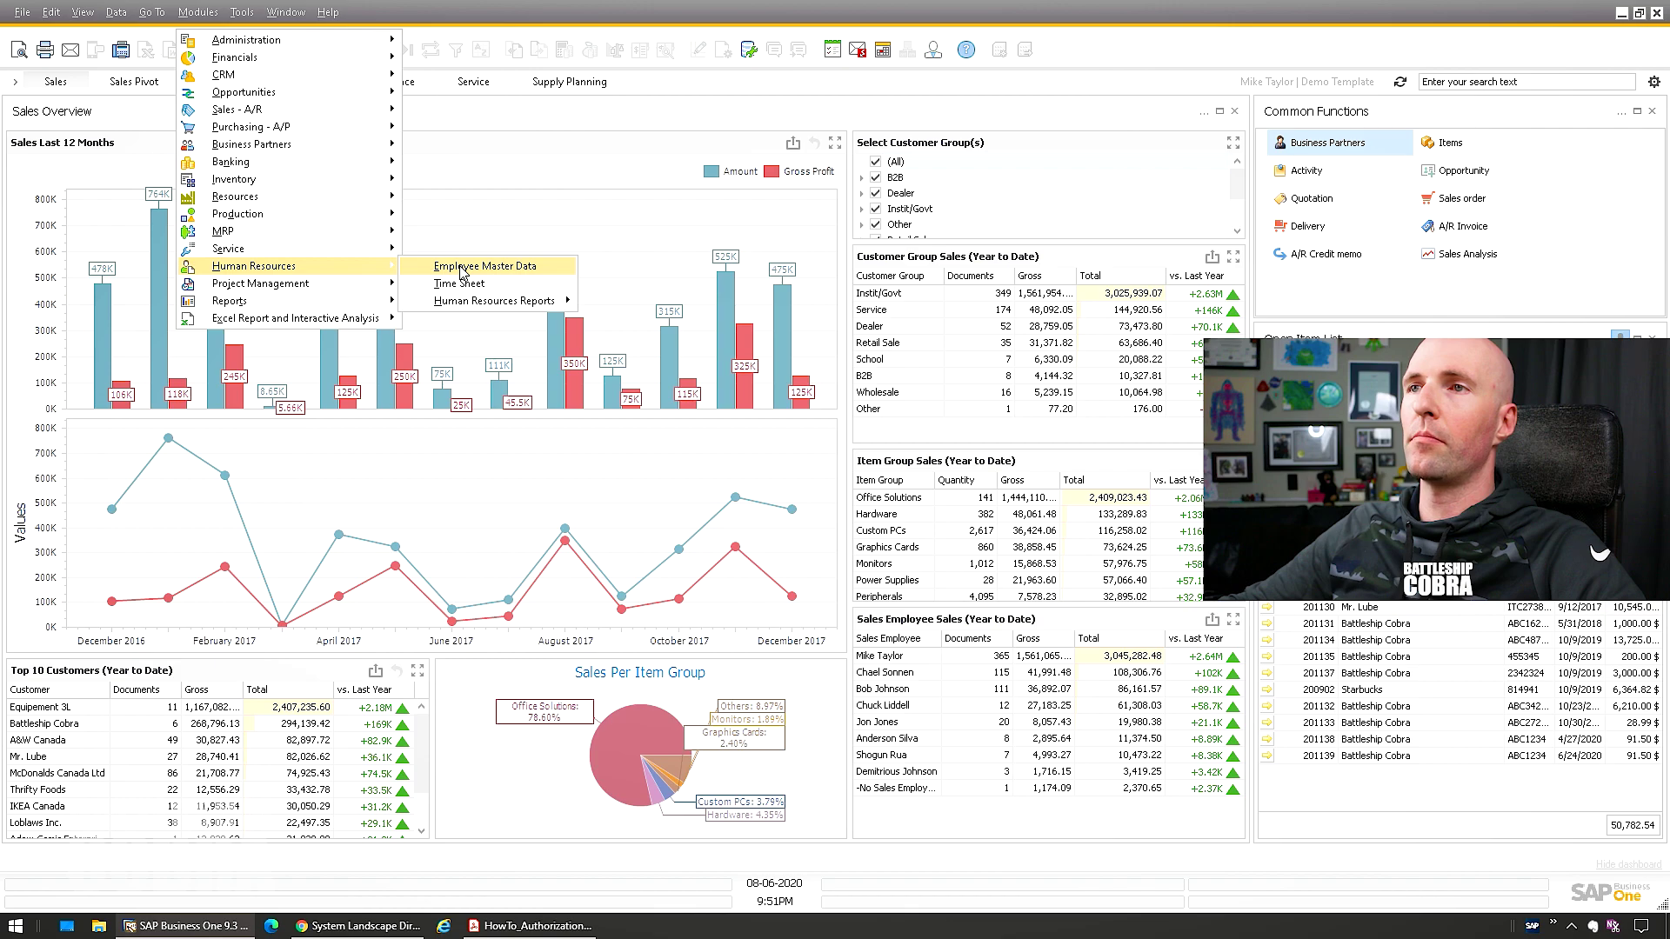
left_click(464, 267)
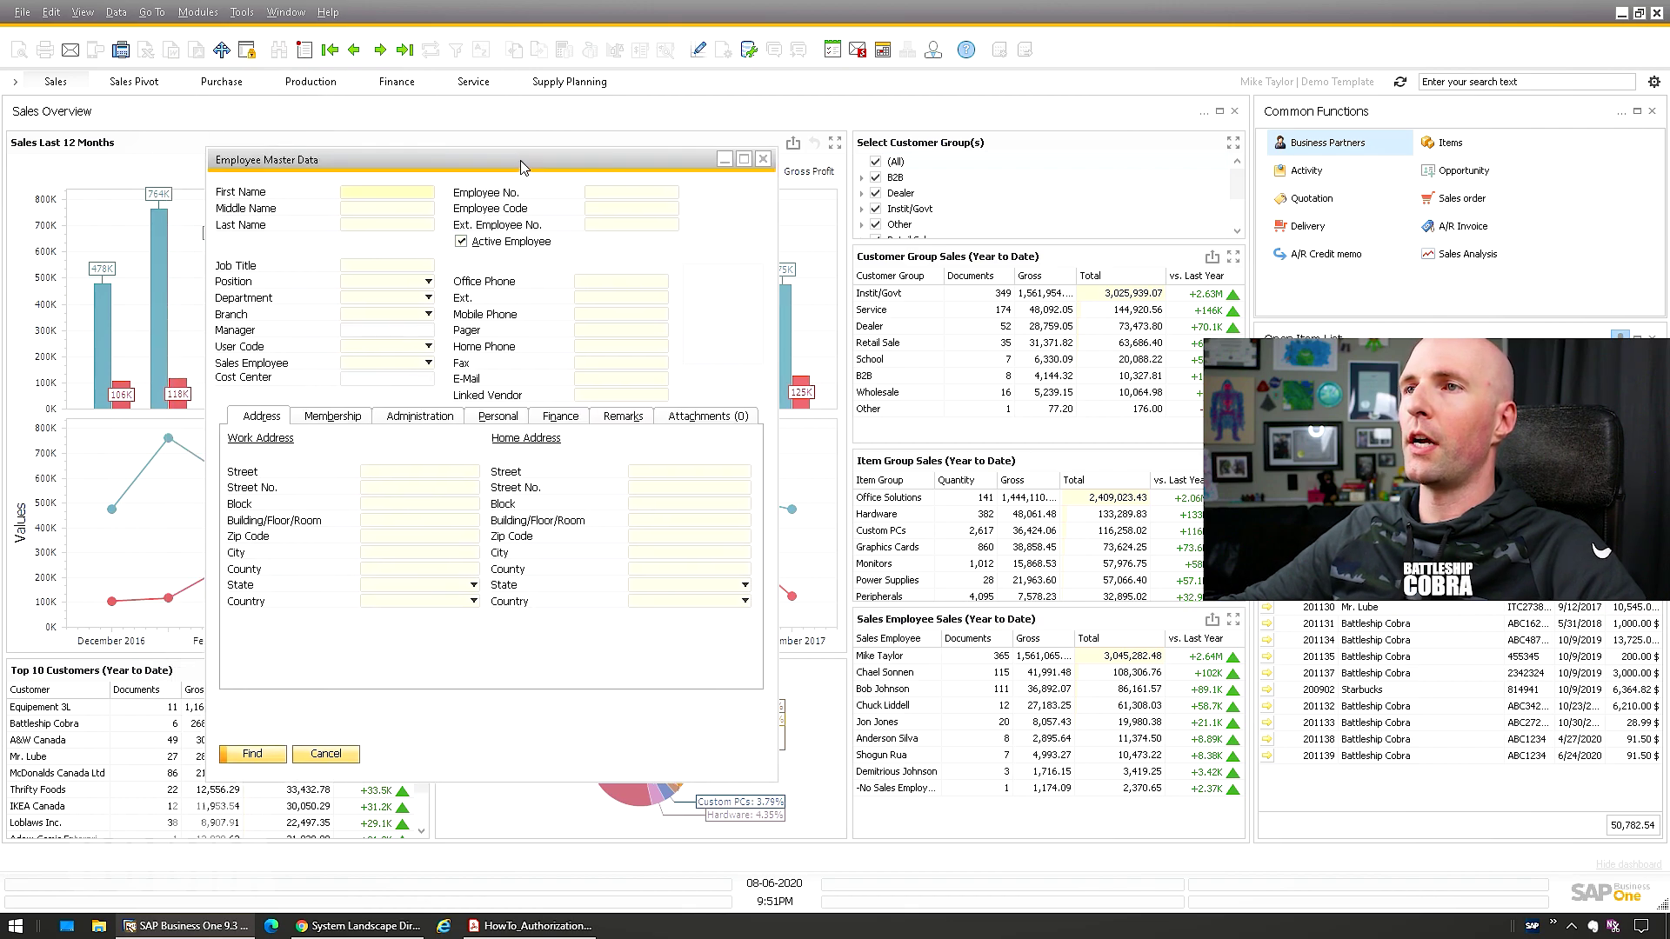
left_click_drag(520, 160, 508, 164)
key("ctrl+a")
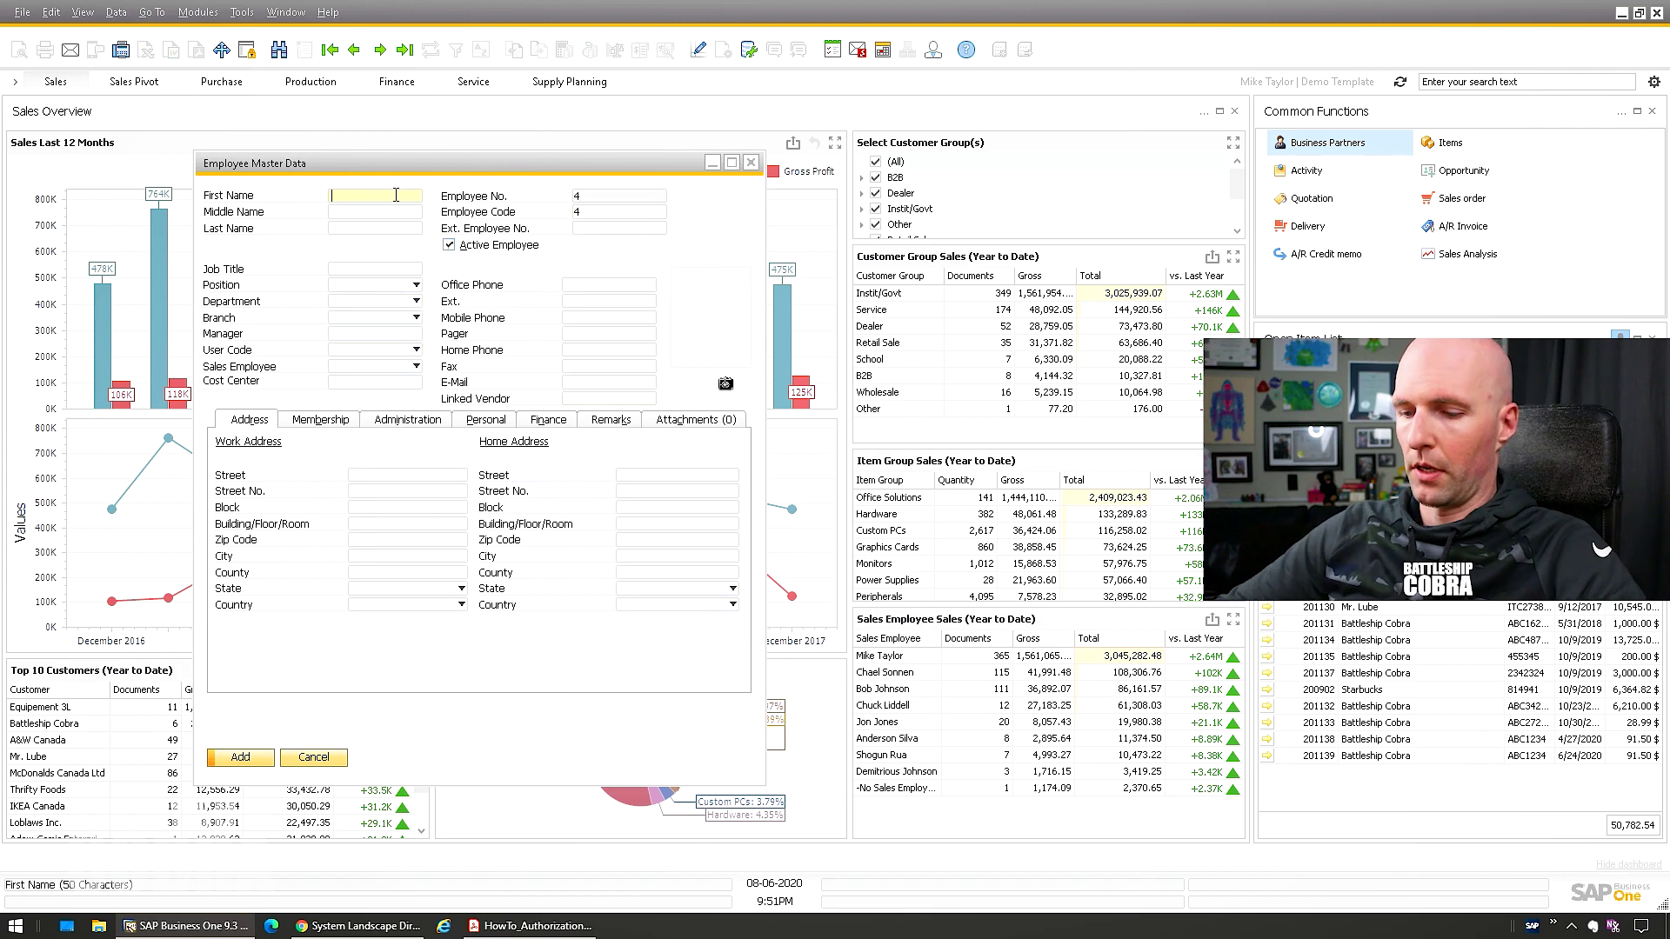
type("Mike")
key("Tab")
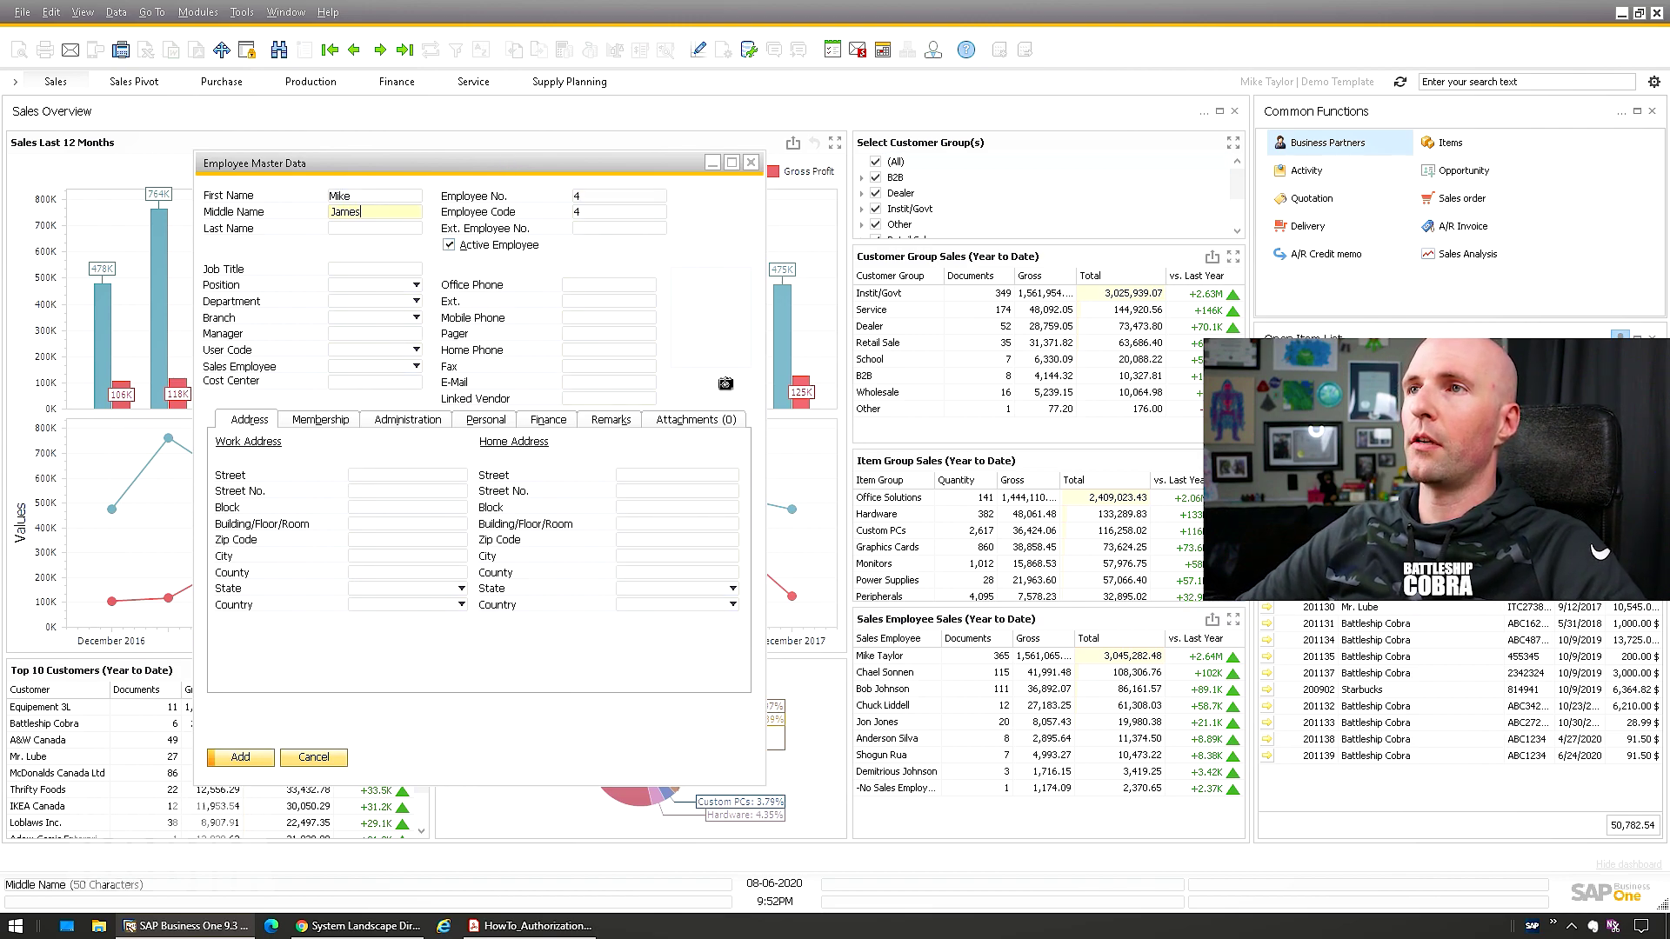
key("Tab")
key("shift+Tab")
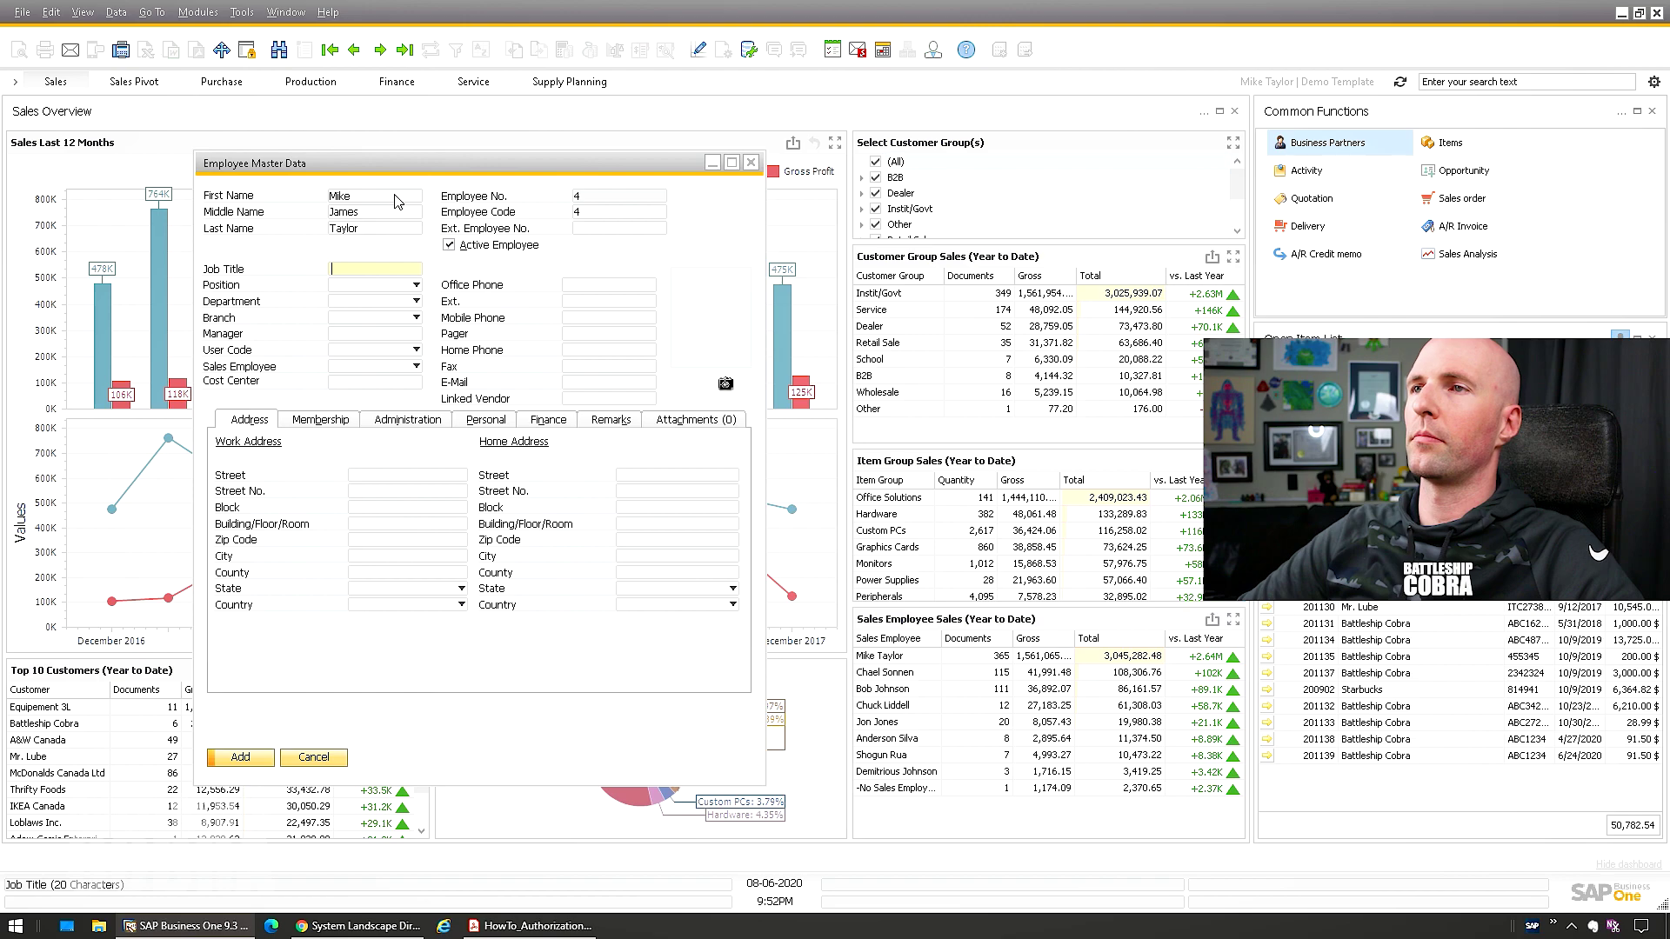
key("shift+Tab")
type("Michael")
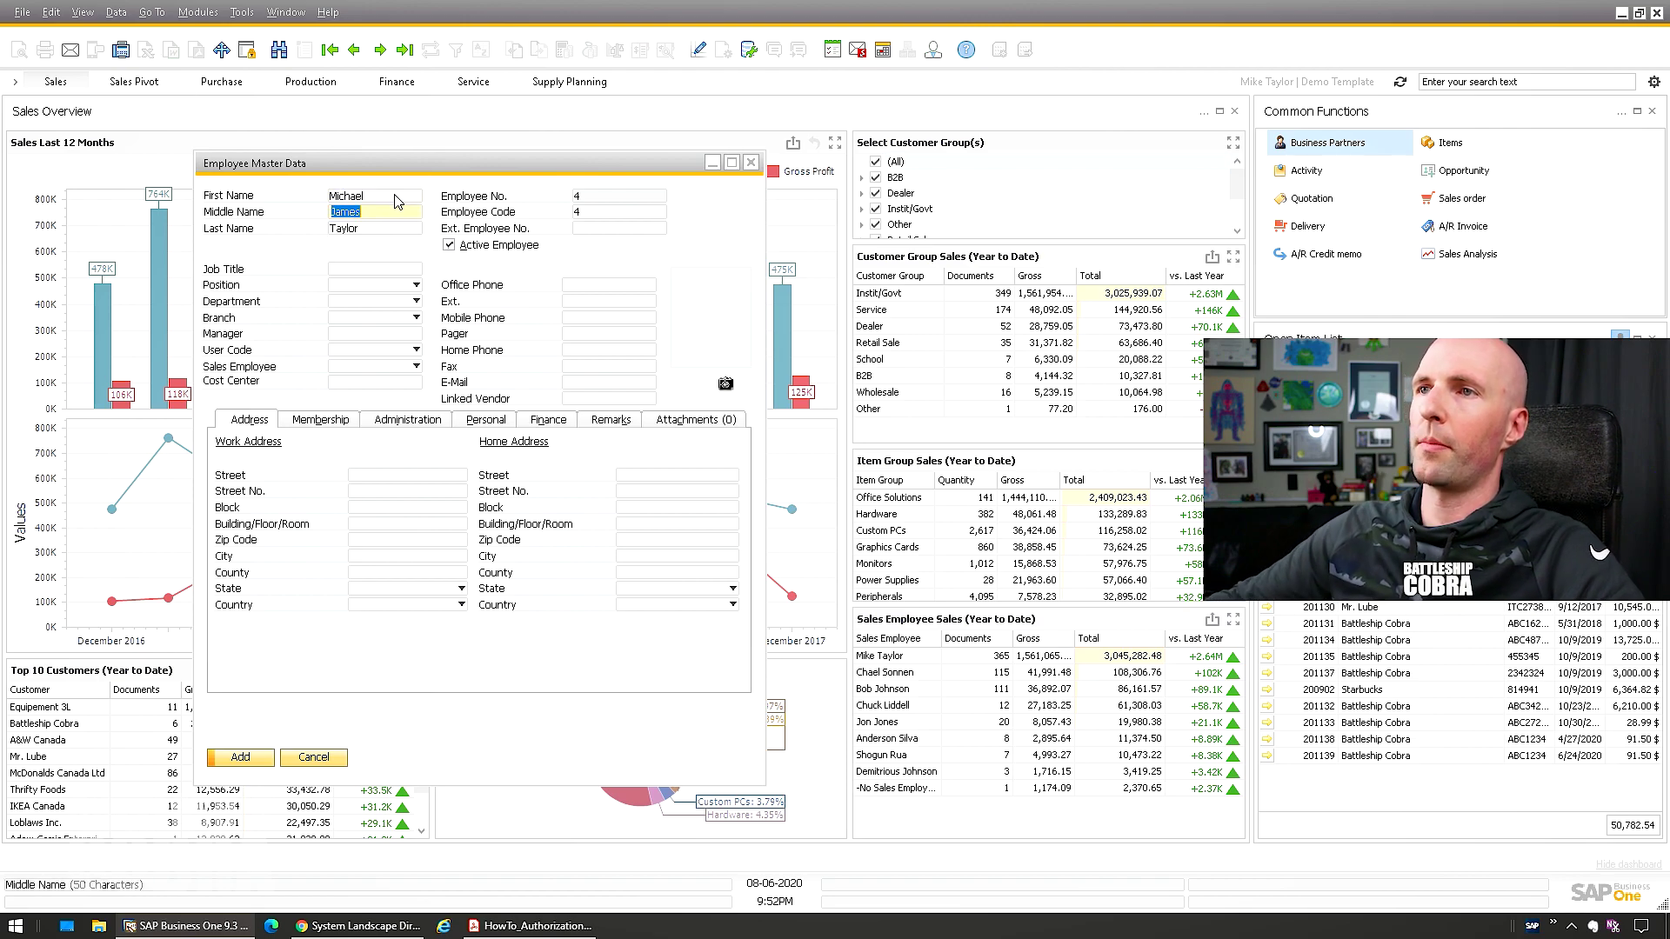
key("Tab")
key("Tab")
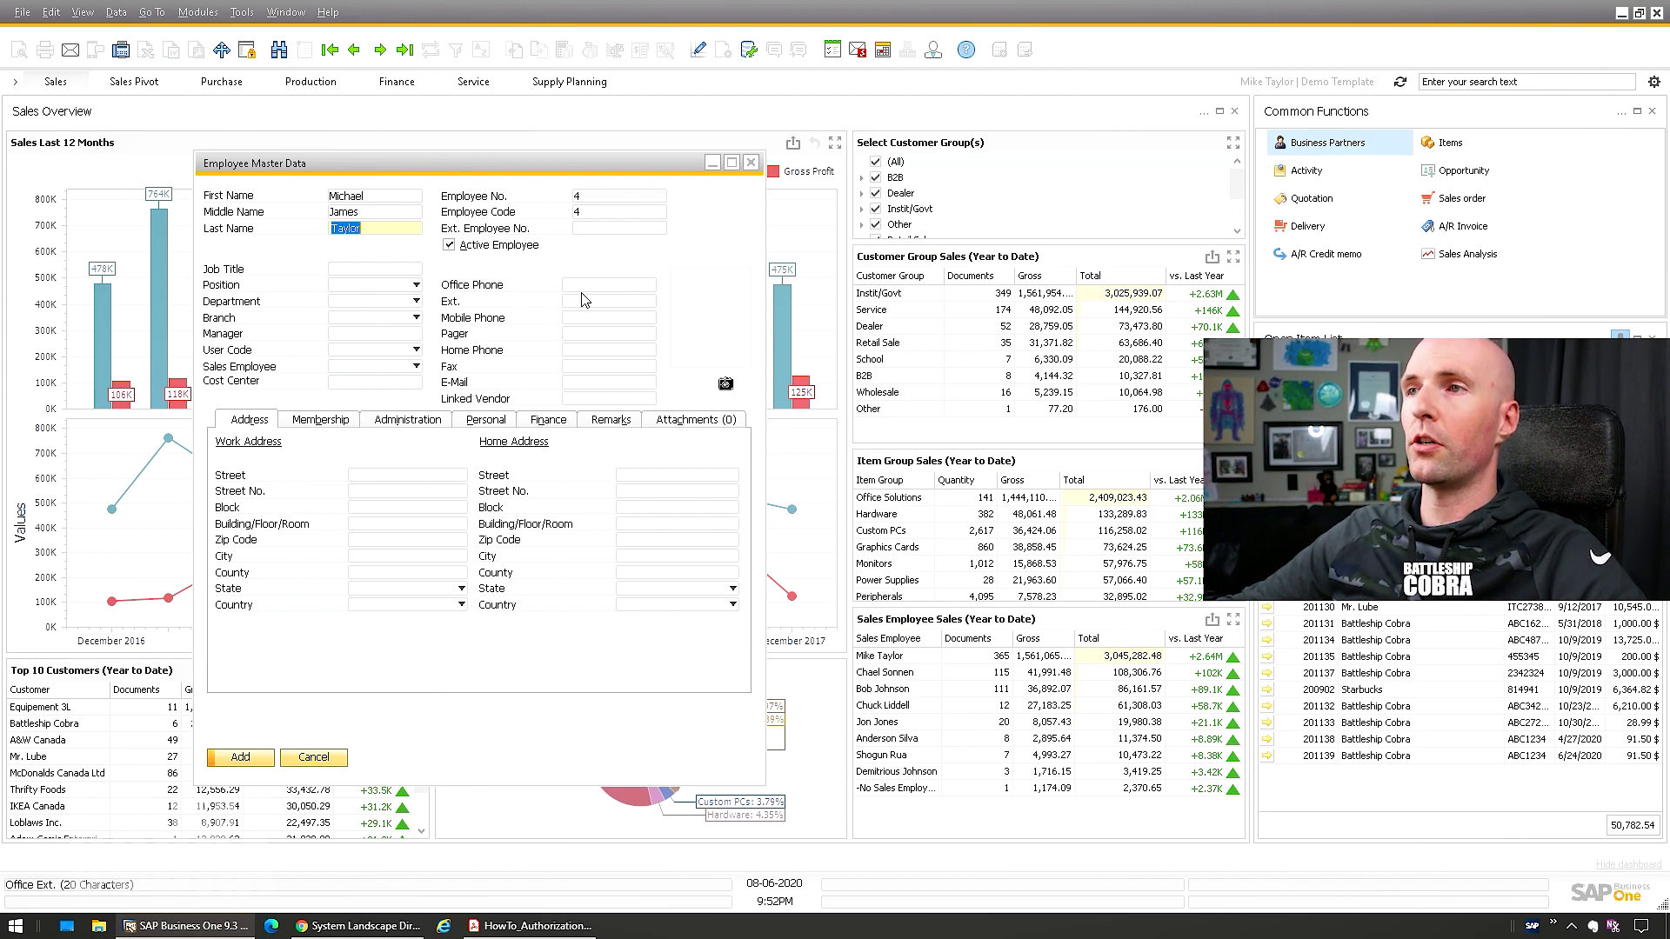
Review the employee's Membership, Administration, Personal, Finance, Remarks and Attachments tabs, then add the record
left_click(330, 421)
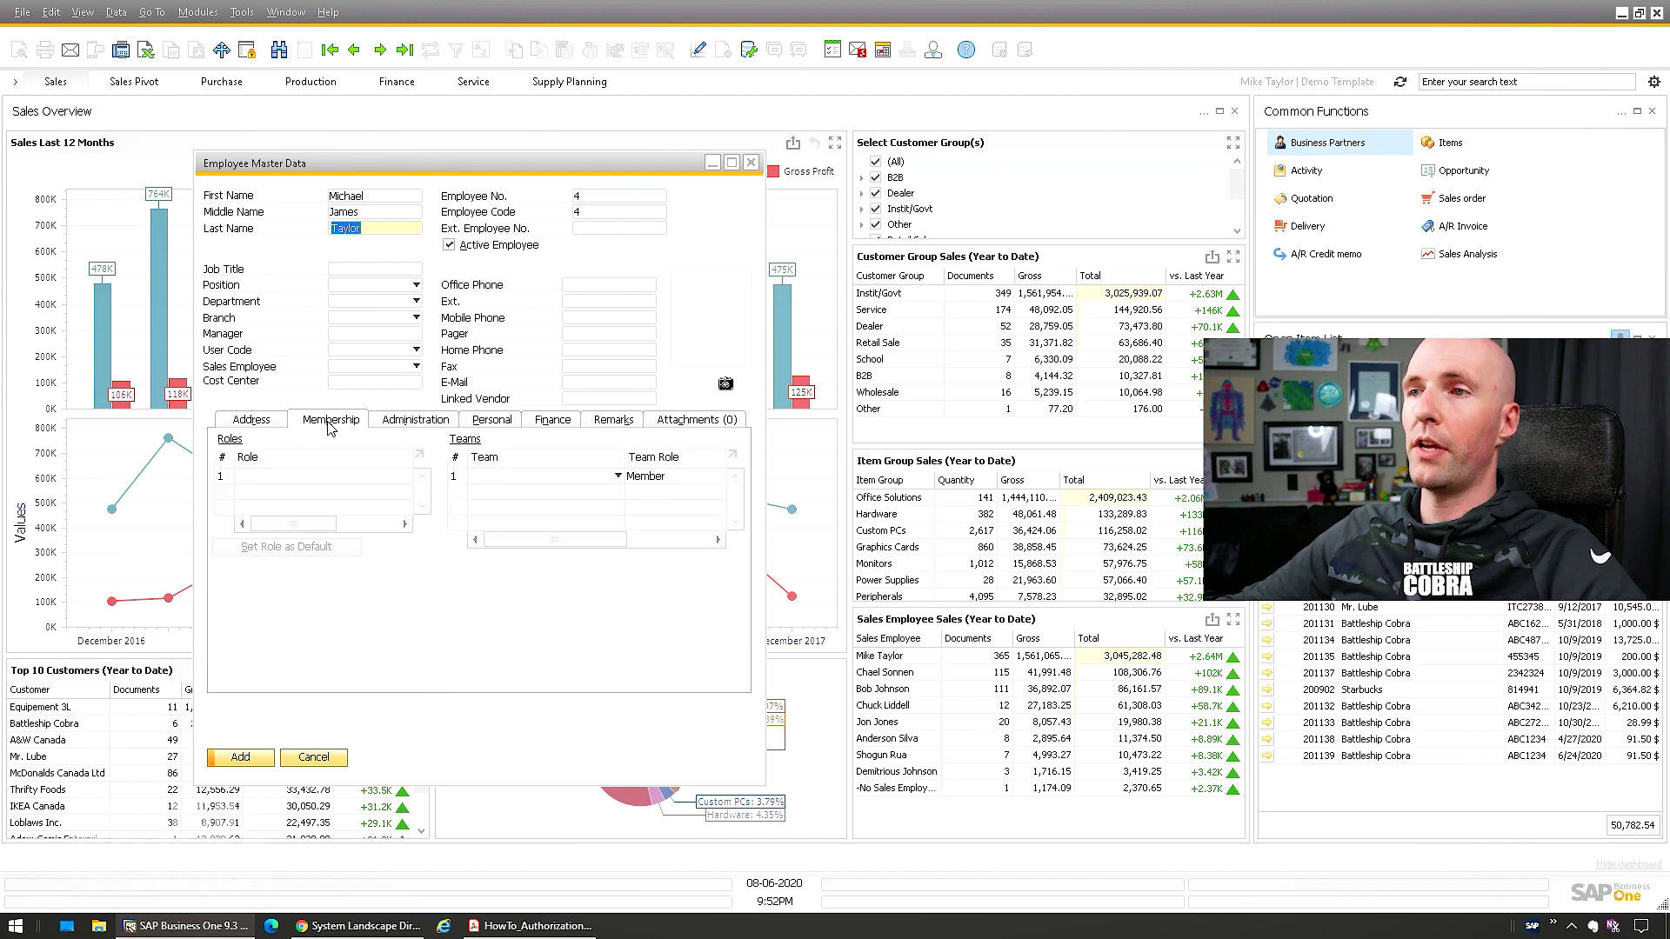
left_click(411, 421)
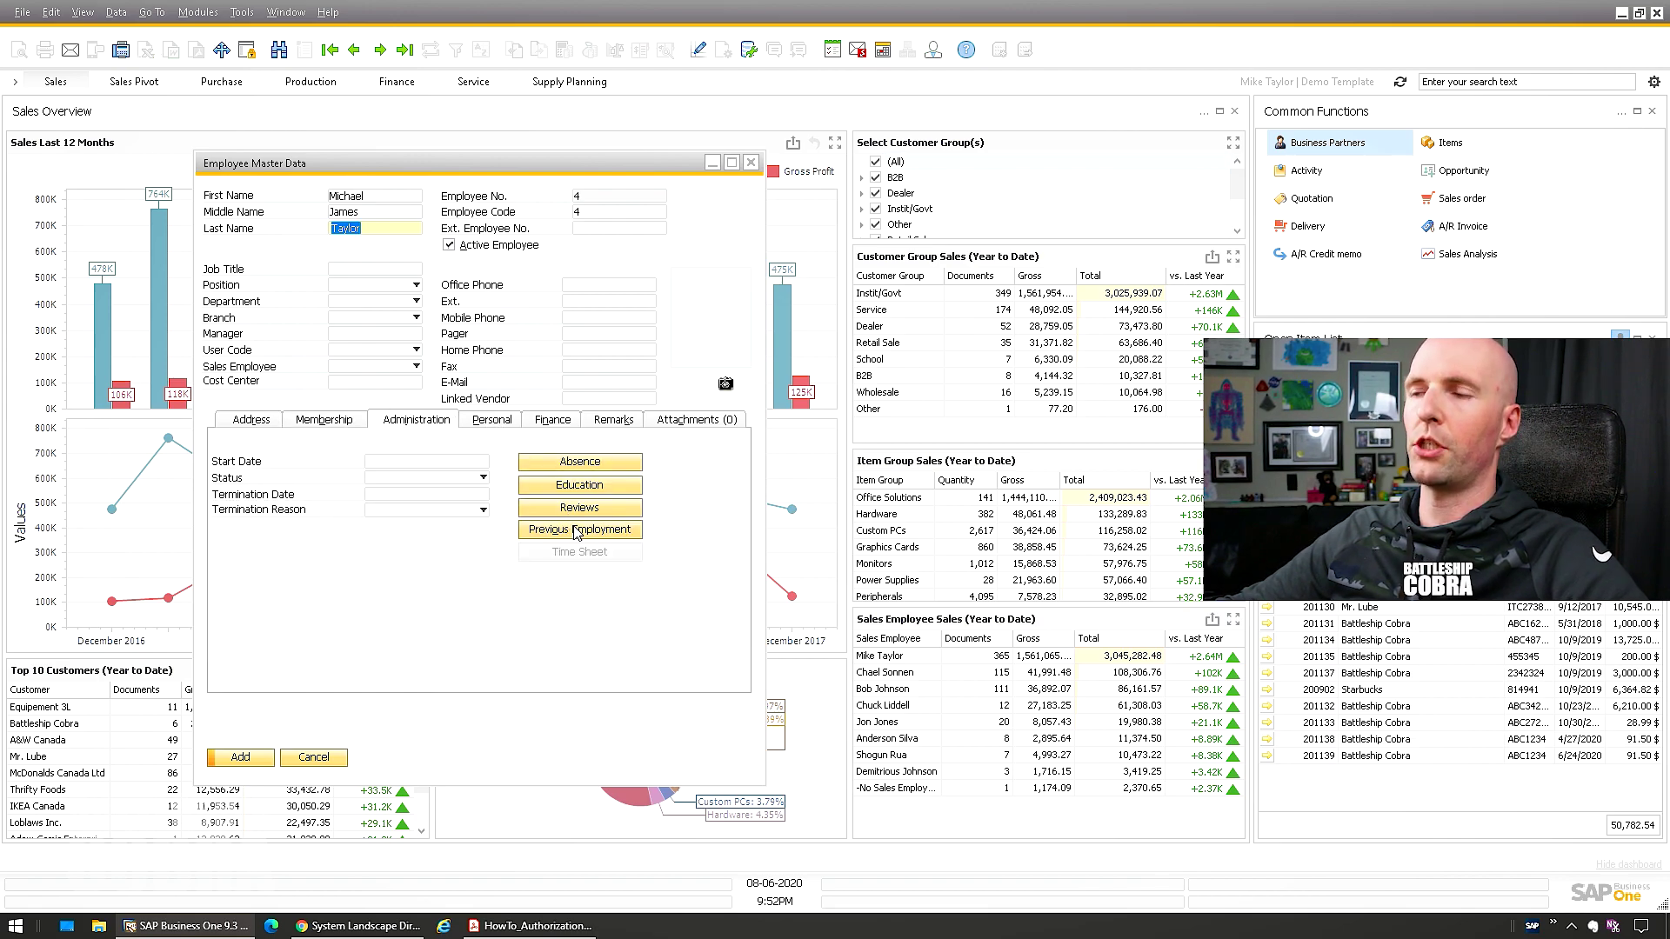
left_click(492, 421)
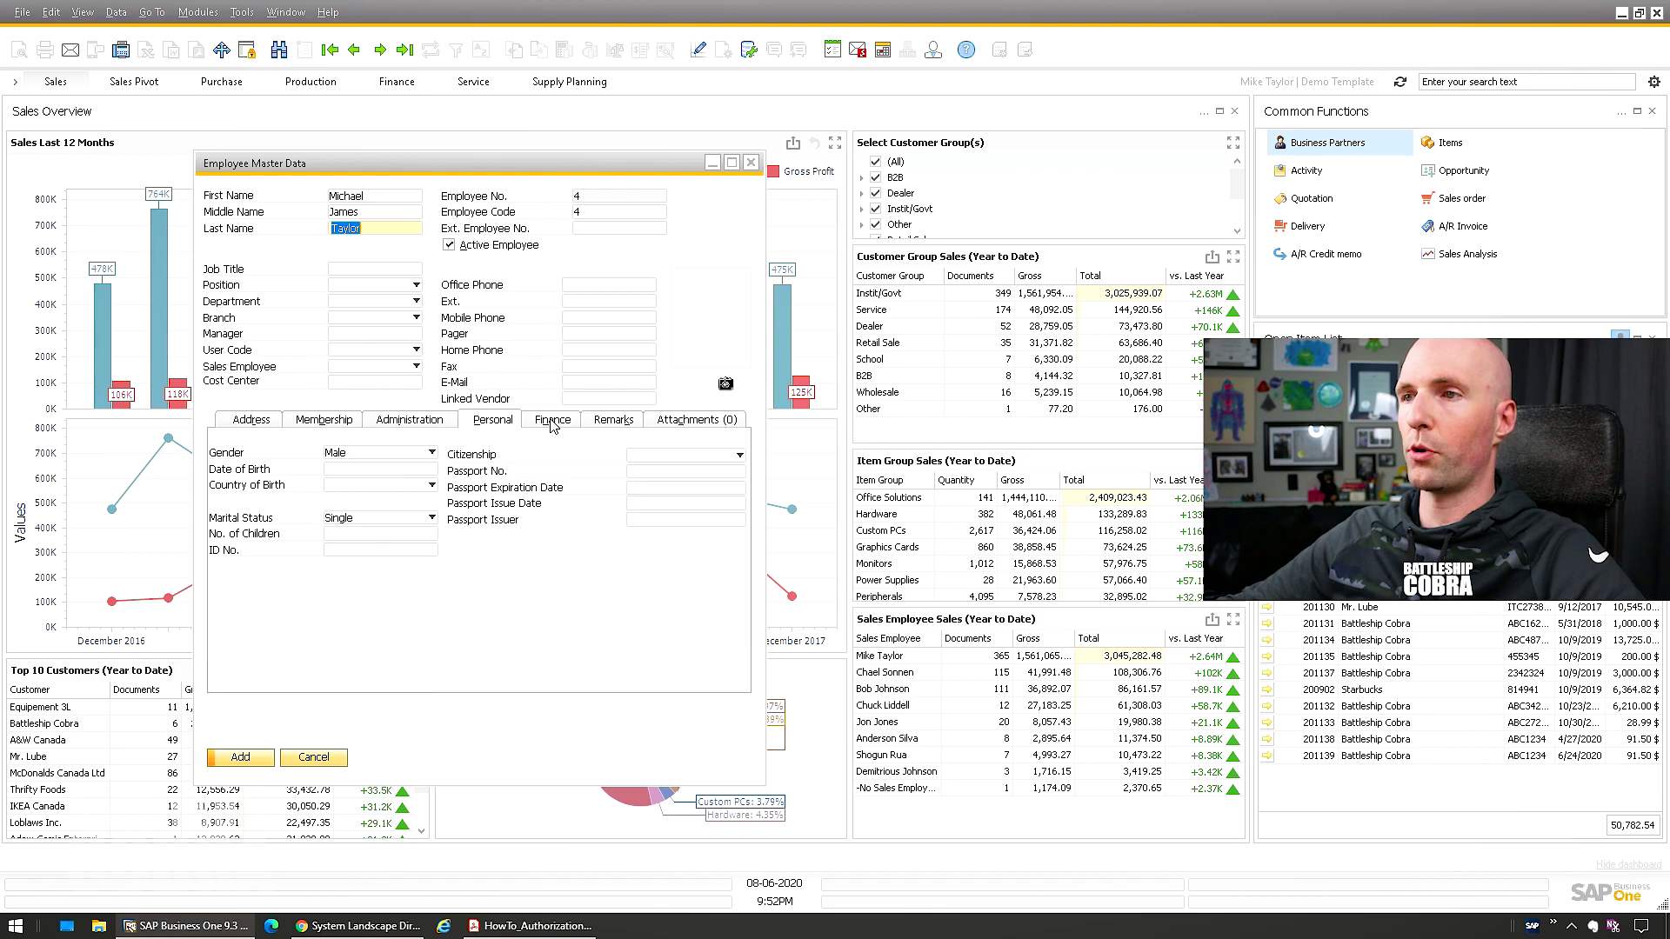
left_click(553, 422)
left_click(614, 422)
left_click(683, 422)
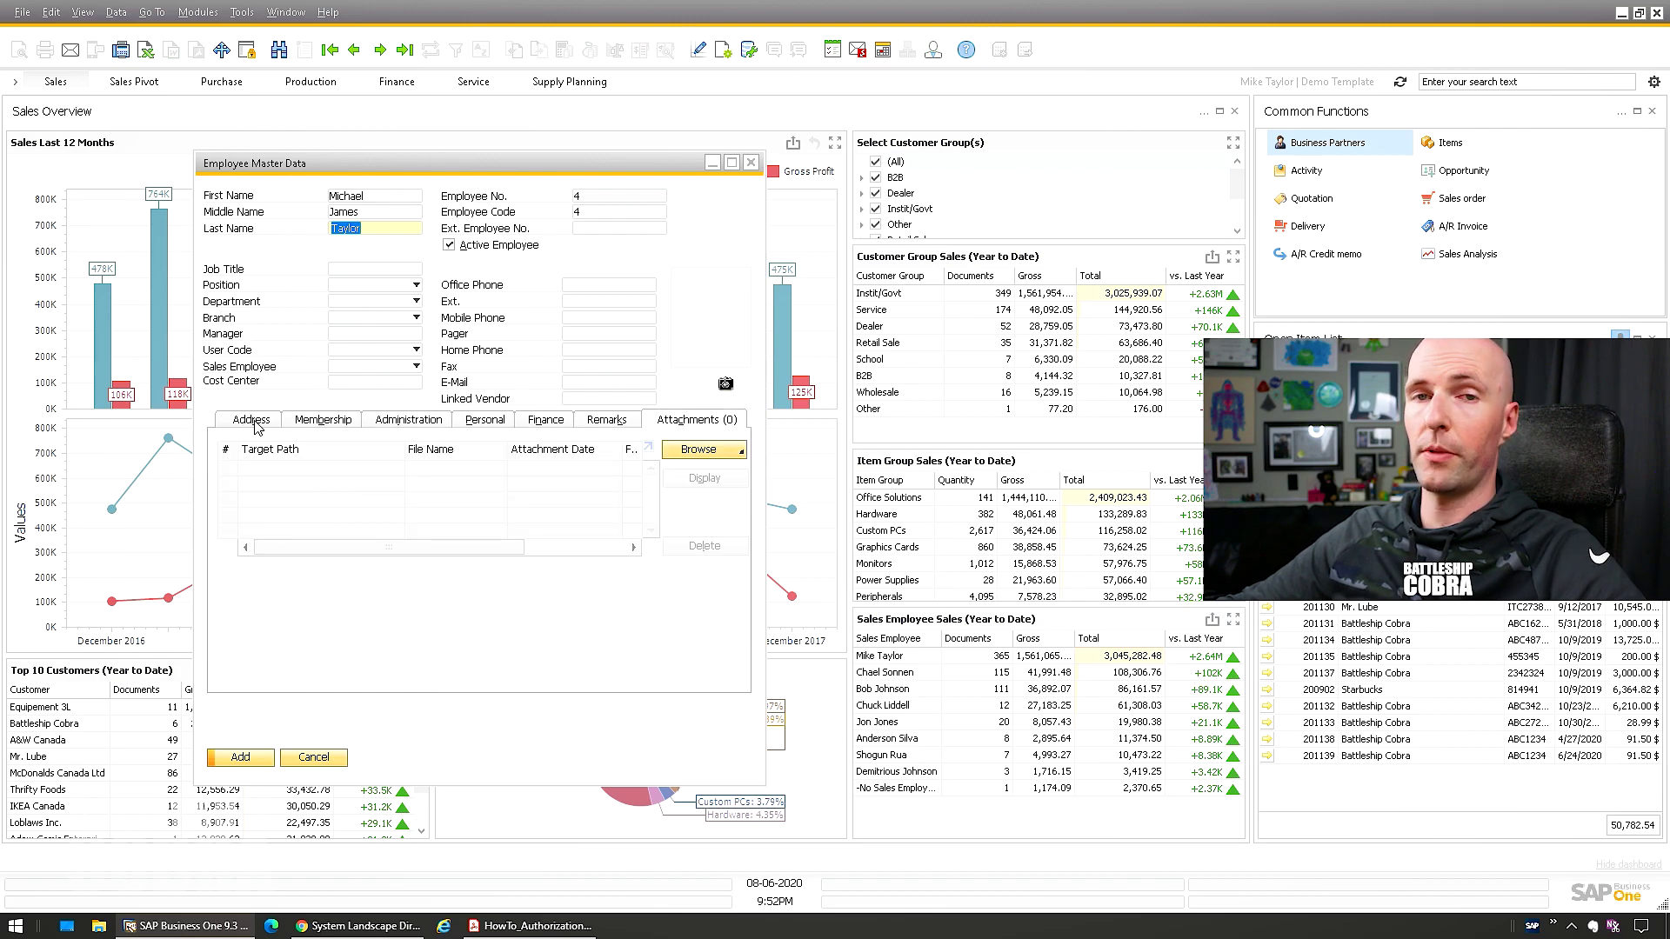
left_click(254, 423)
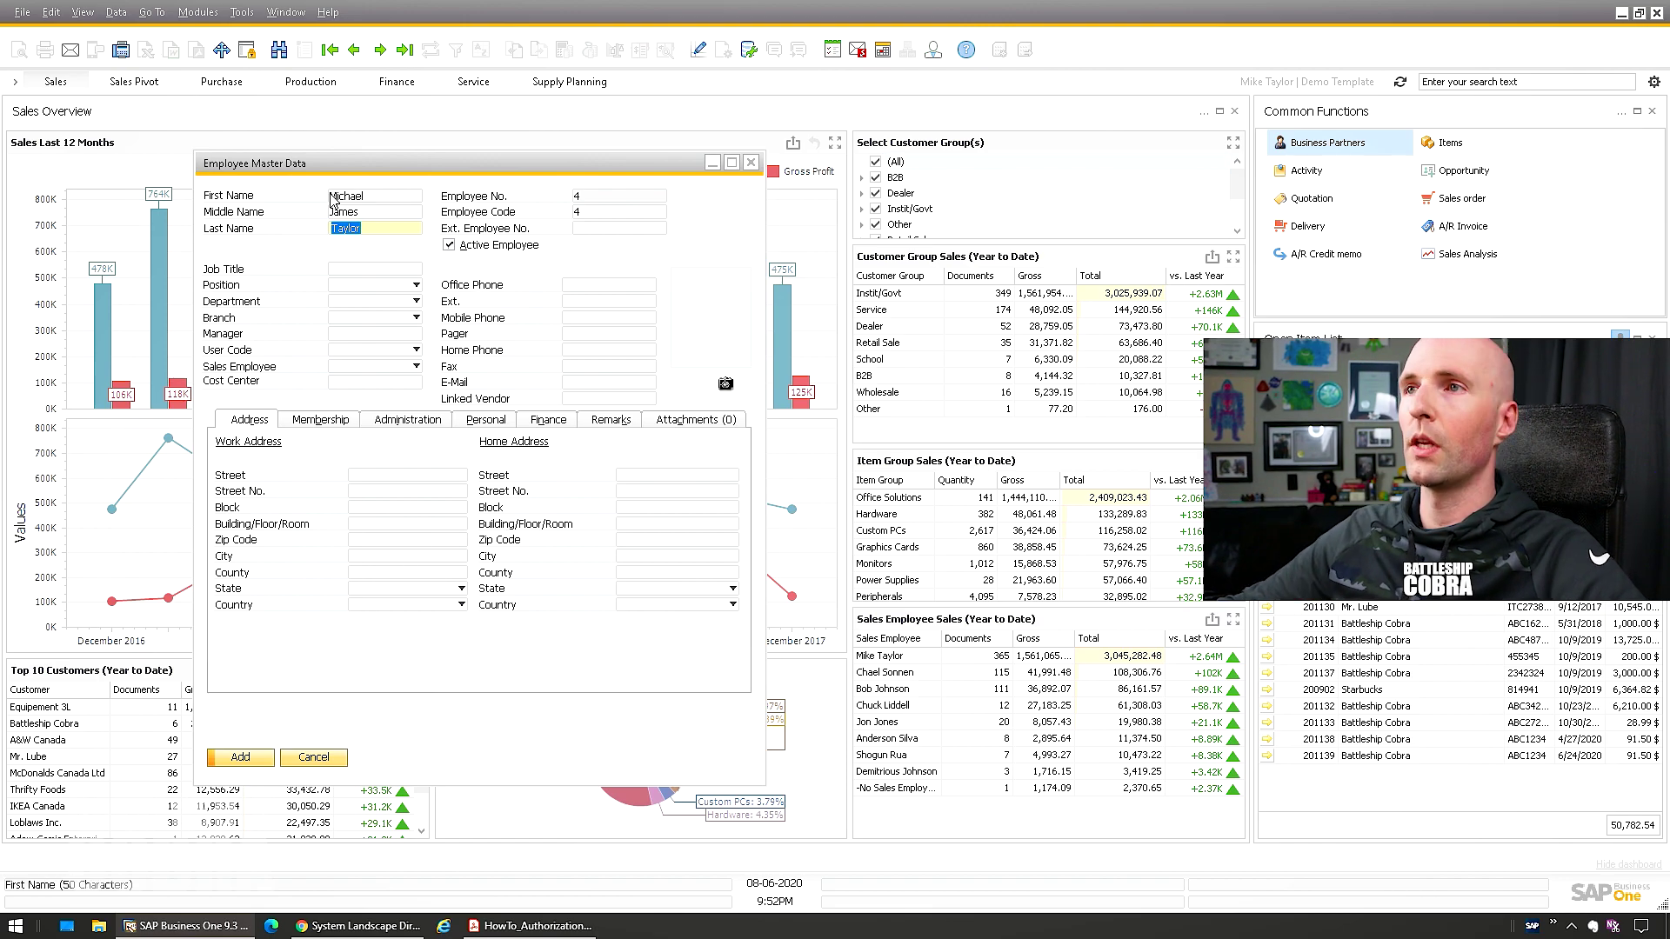
left_click(239, 758)
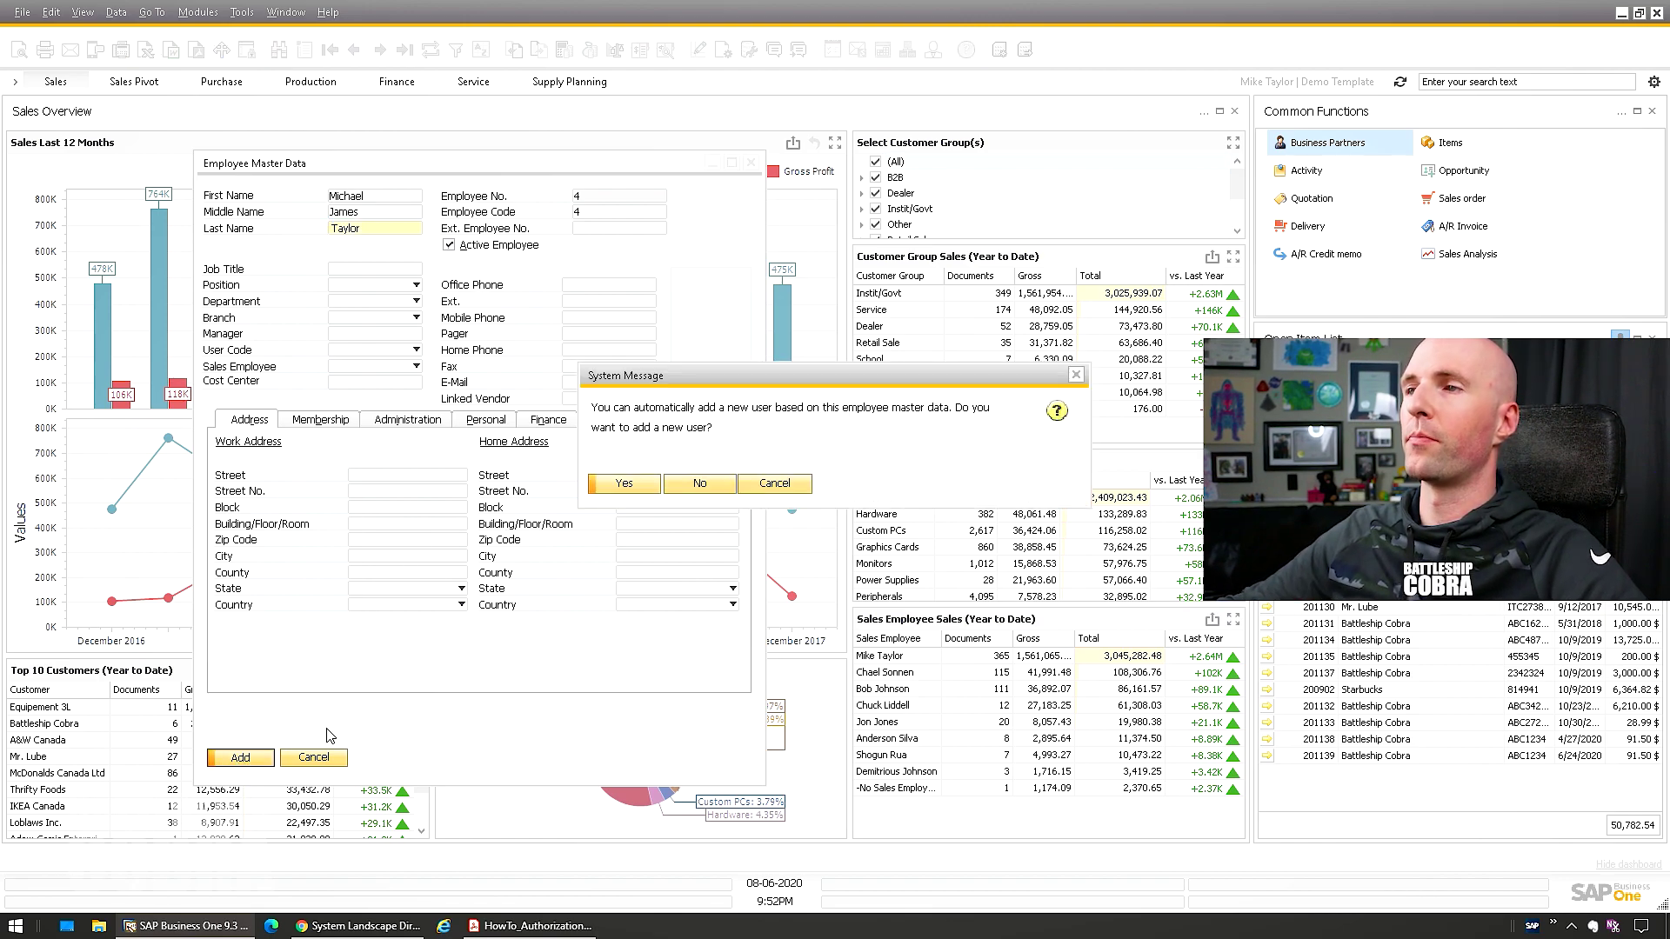
Accept creating a user for the employee and enter its user code and user name
left_click(642, 496)
left_click_drag(709, 239, 367, 240)
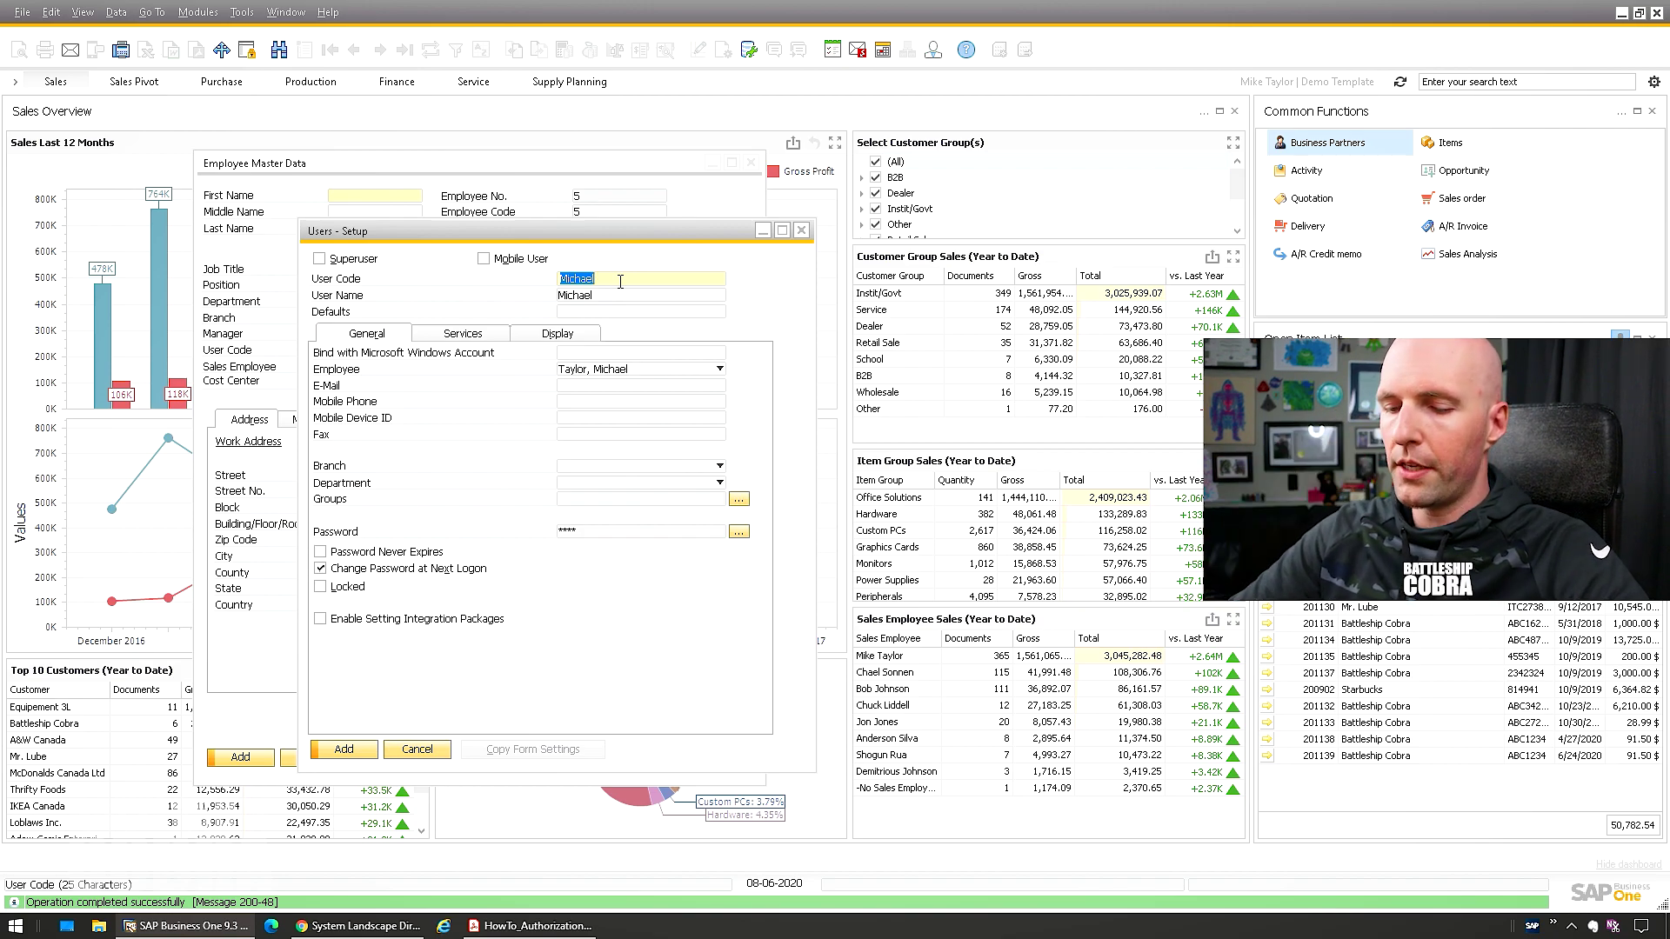
type("E")
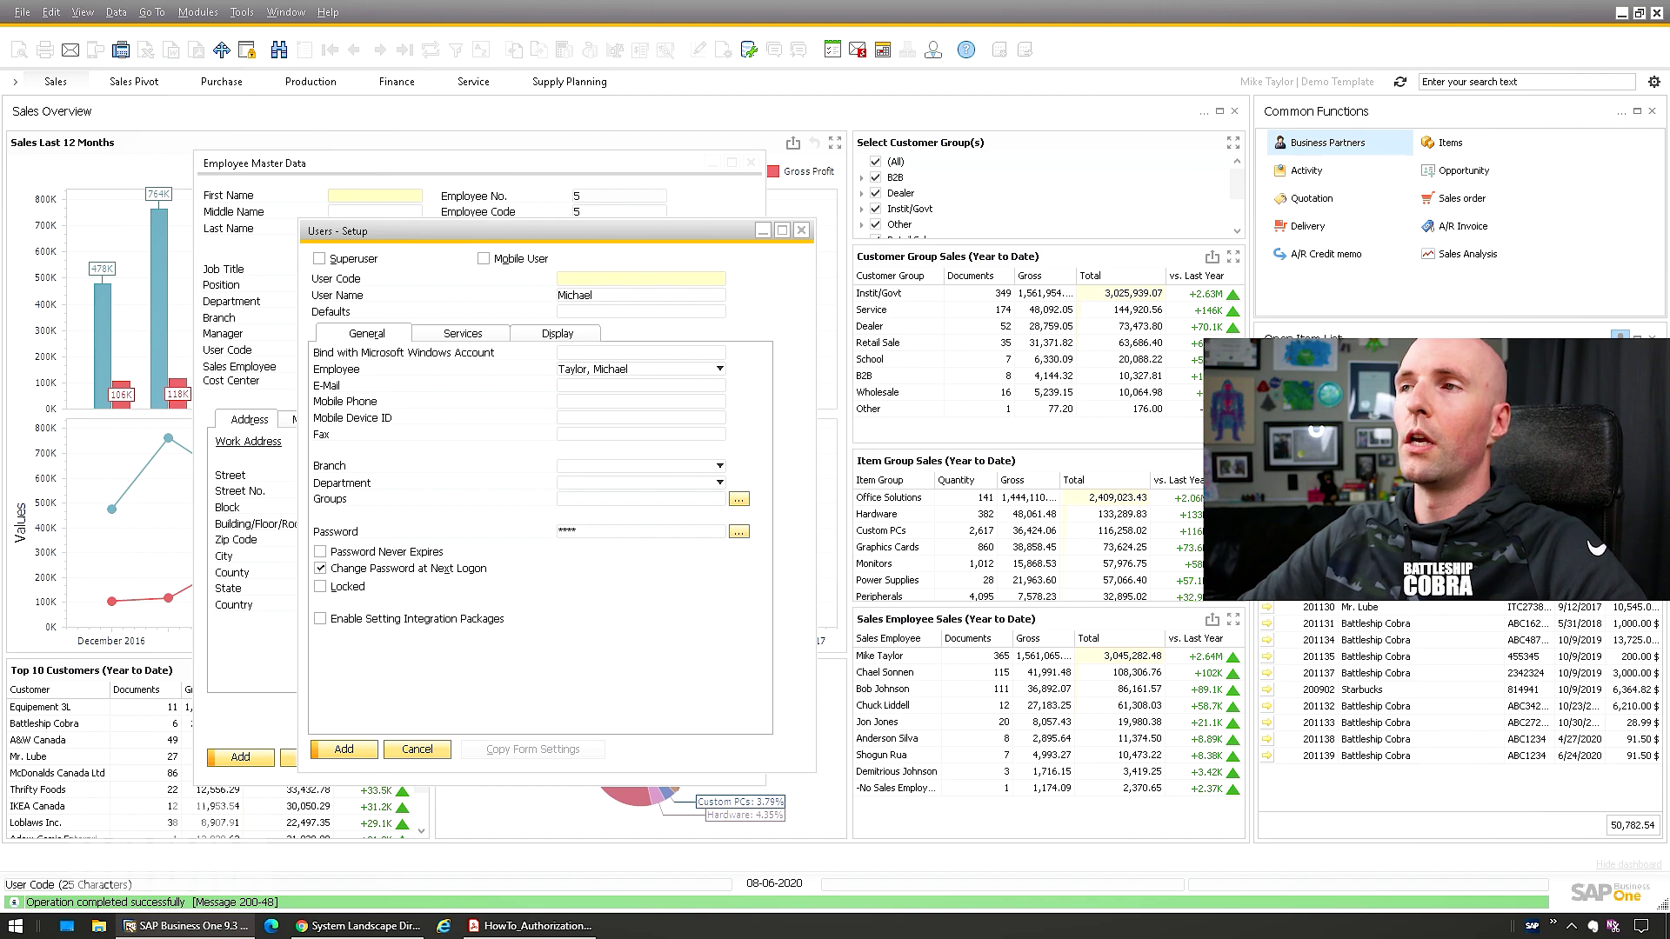
key("Tab")
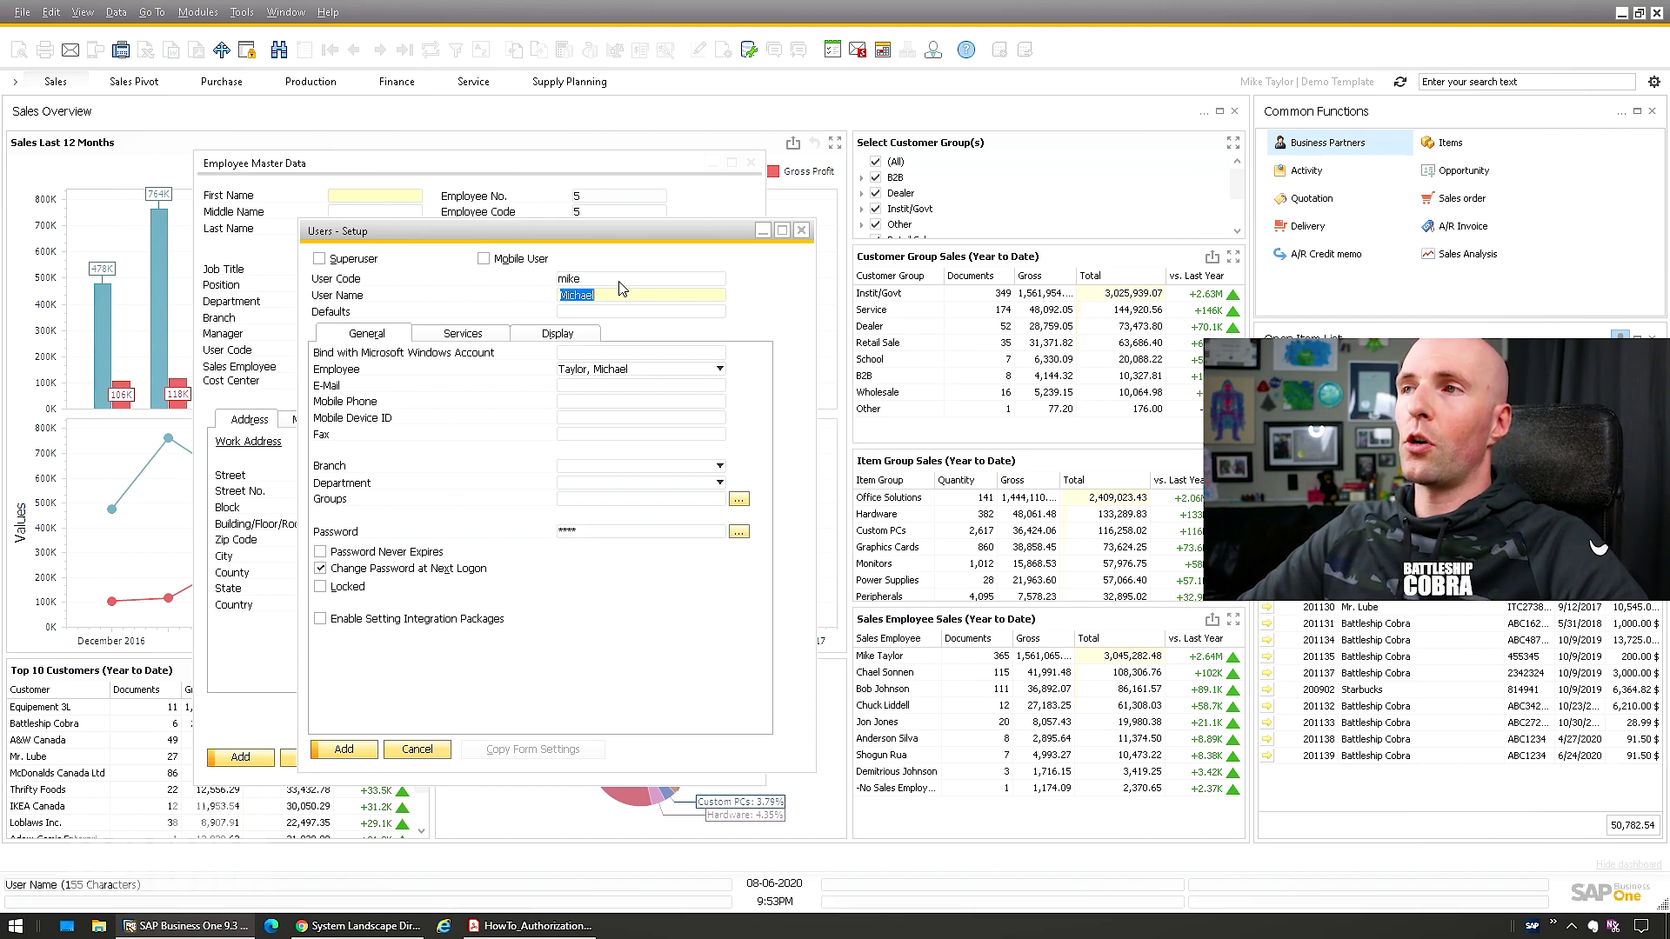
type("M")
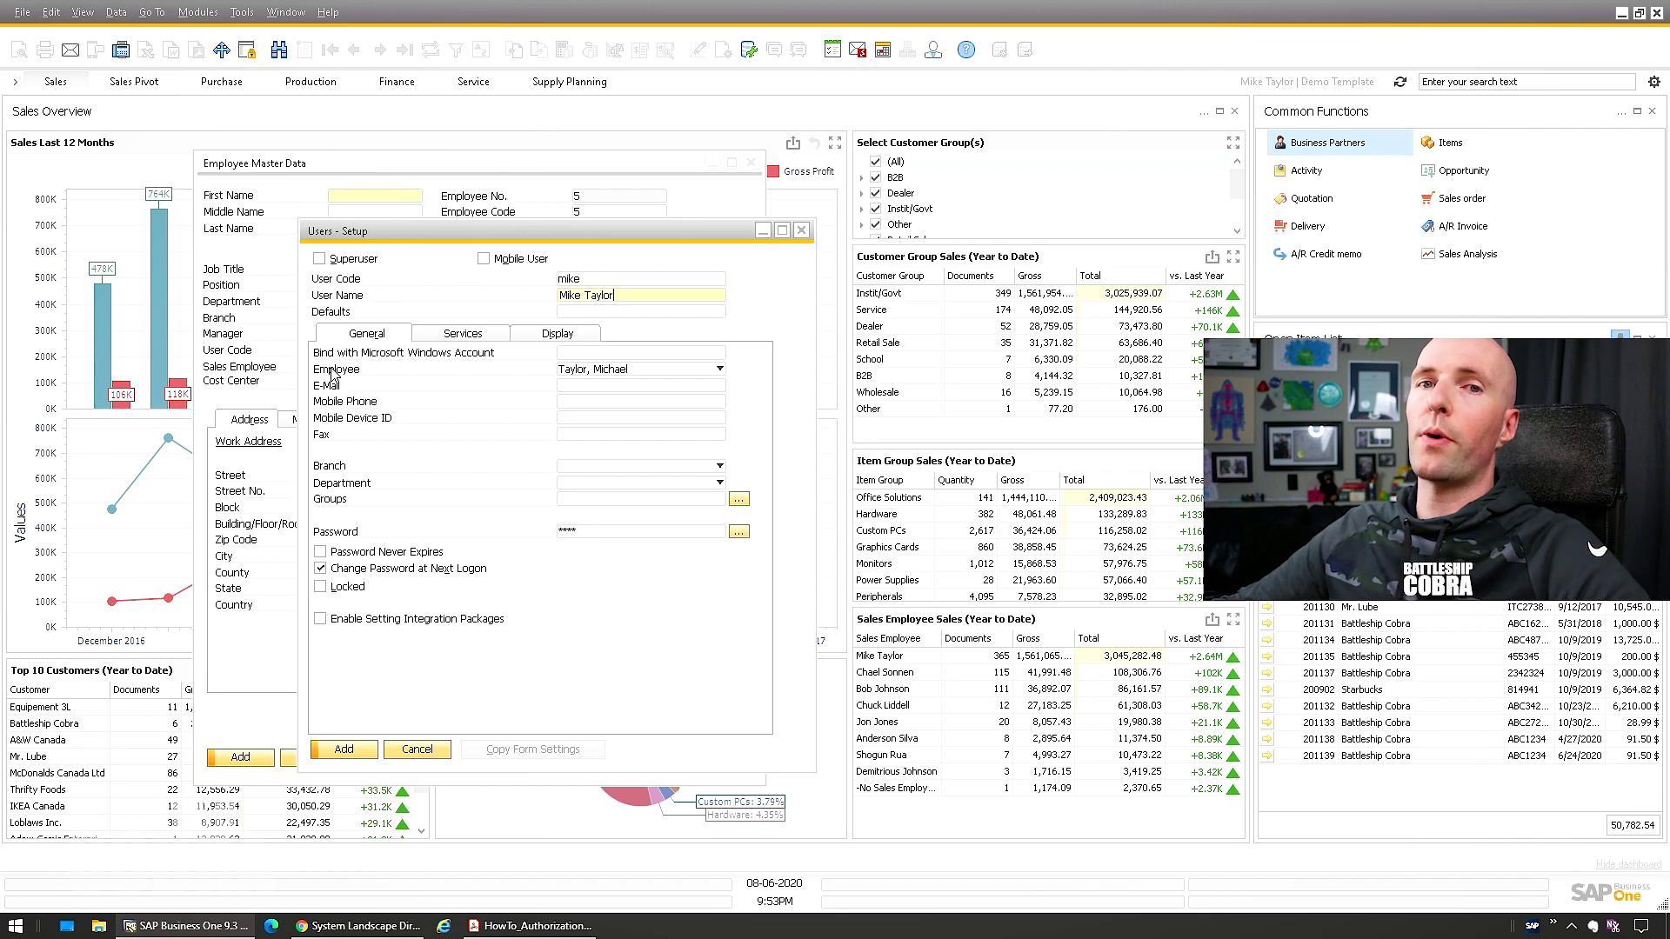
left_click(586, 402)
left_click(579, 419)
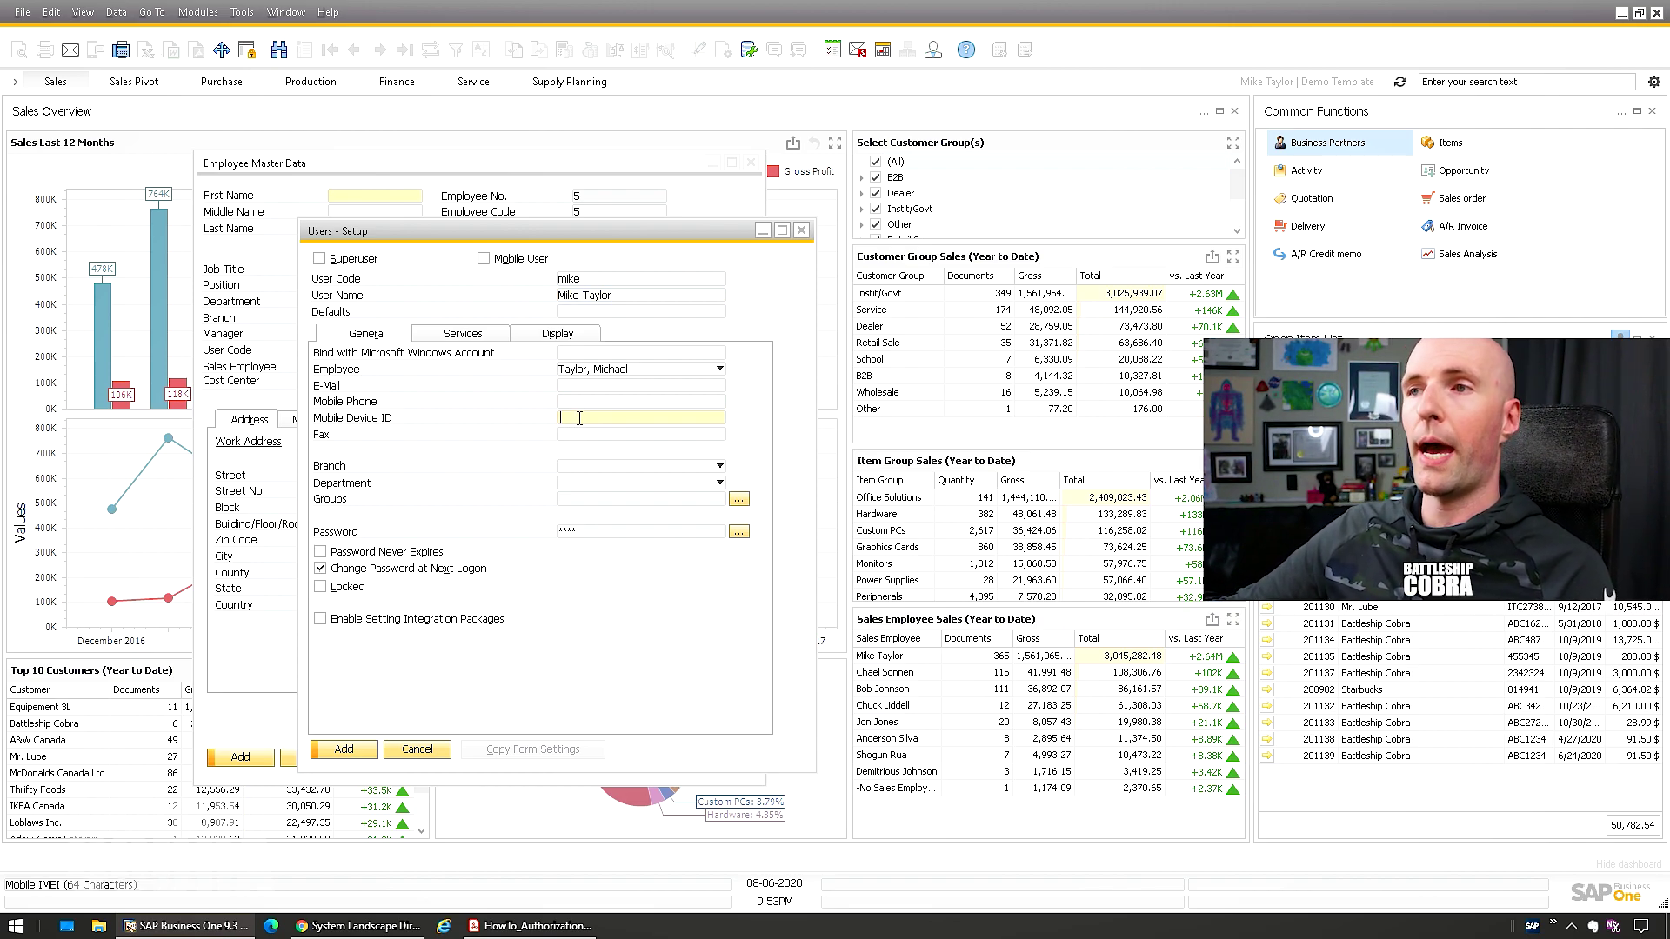
key("Tab")
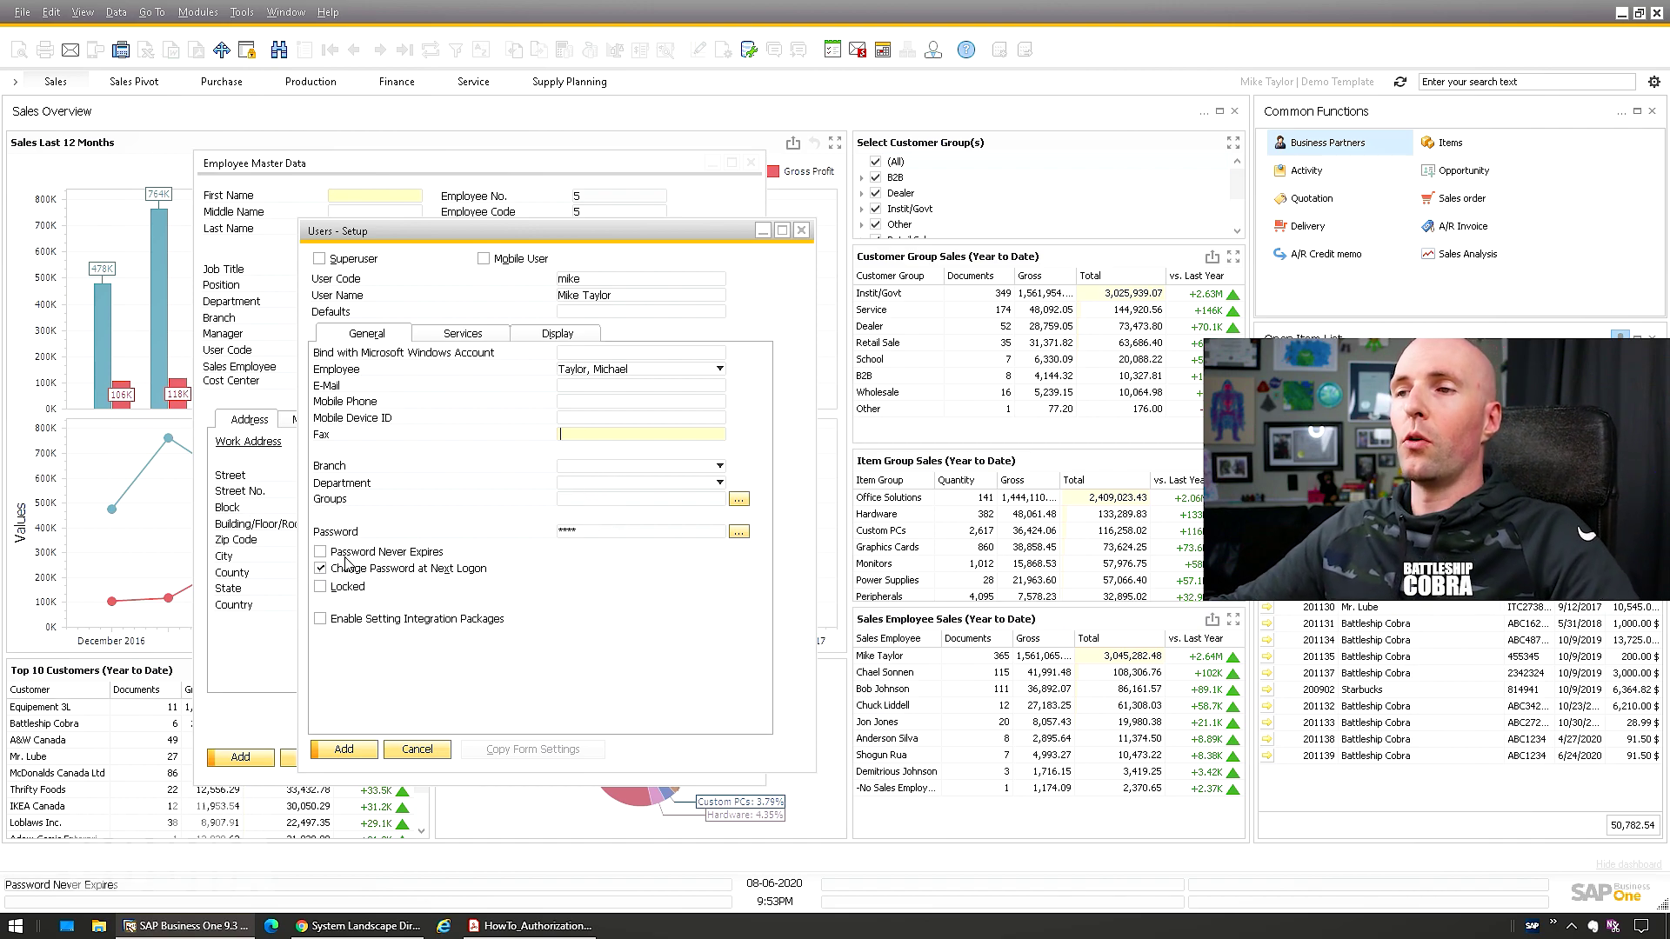
Set and confirm a four-character password for the user, then add the user
left_click(738, 532)
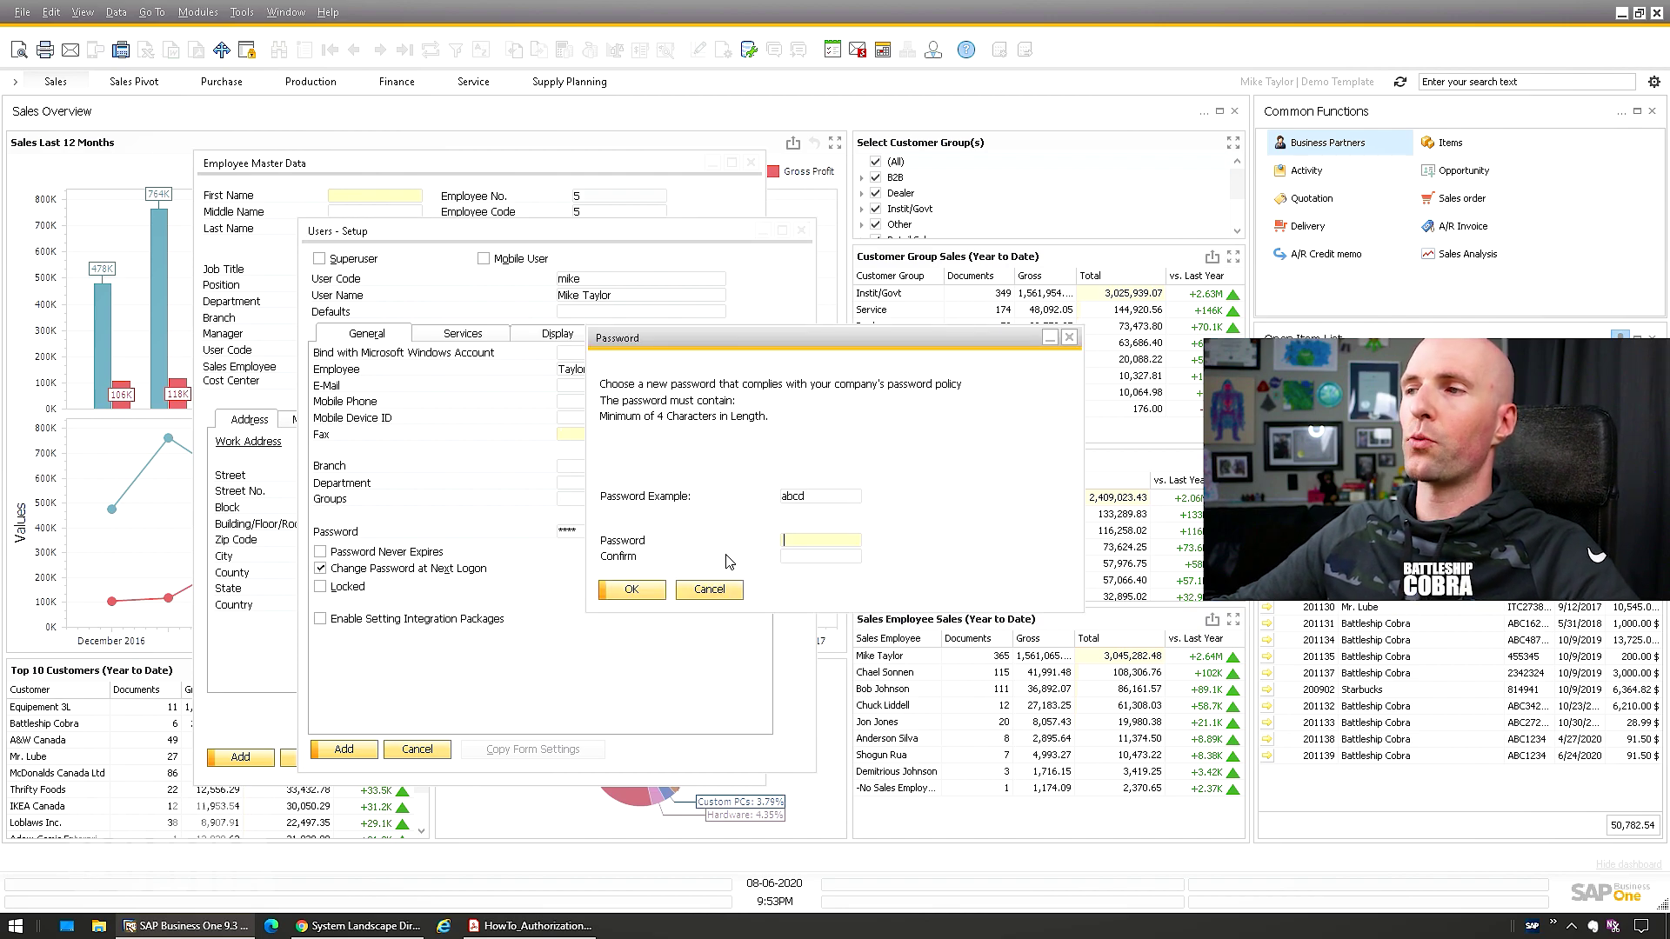
type("1234")
key("Tab")
type("1")
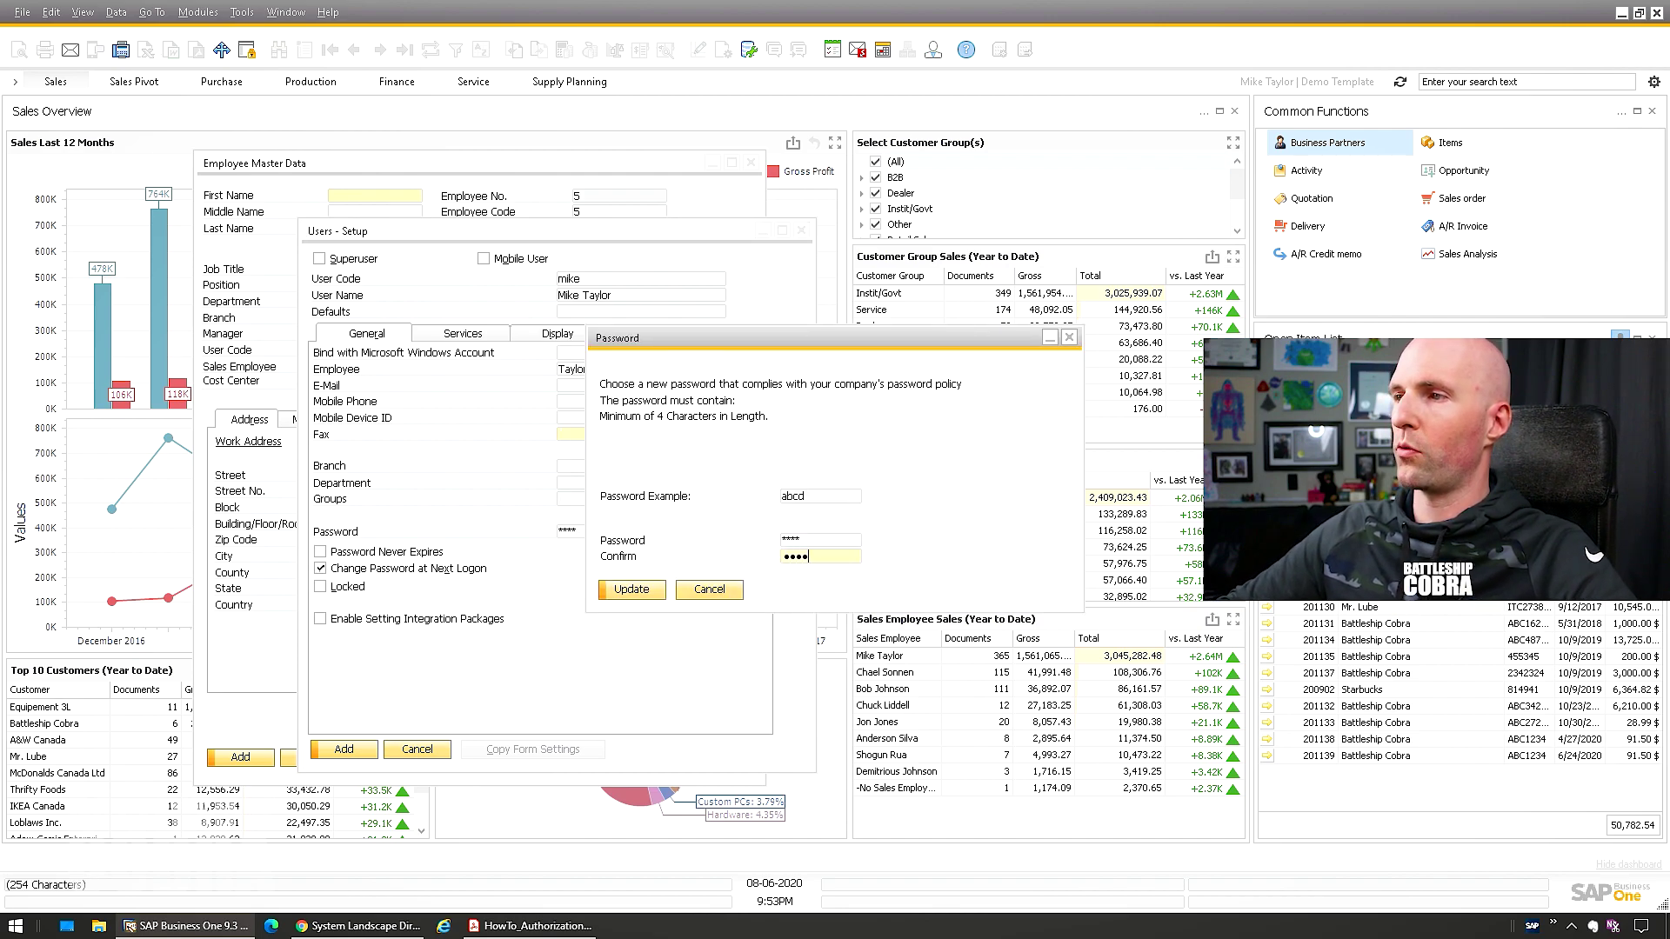
type("234")
key("Return")
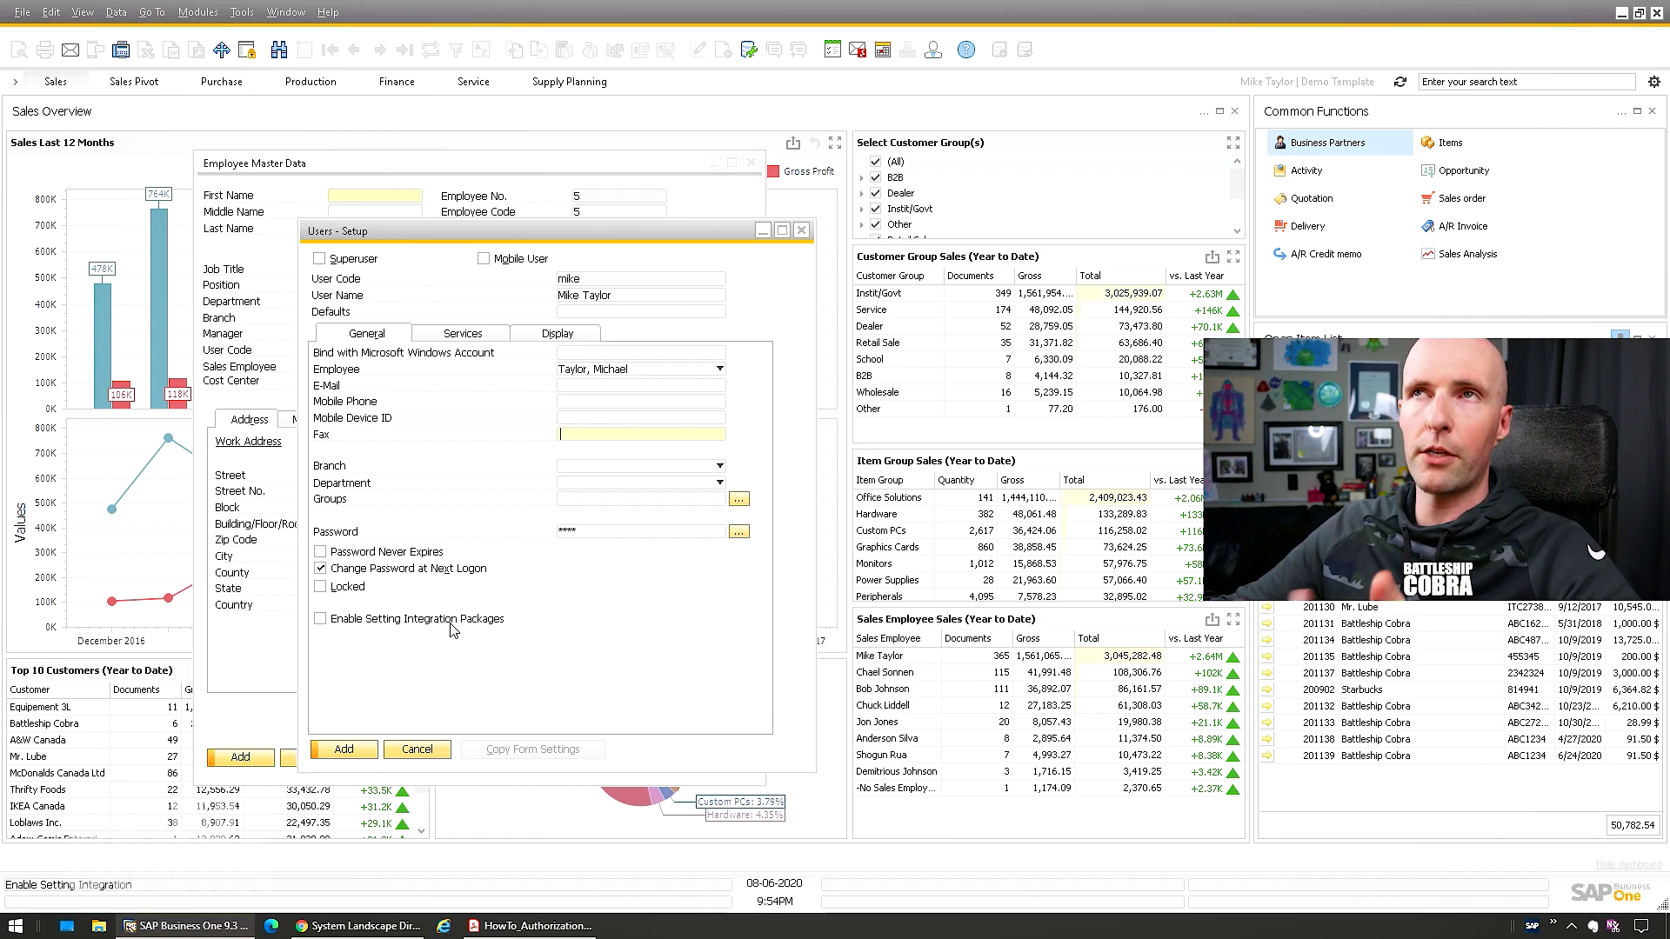
left_click(346, 749)
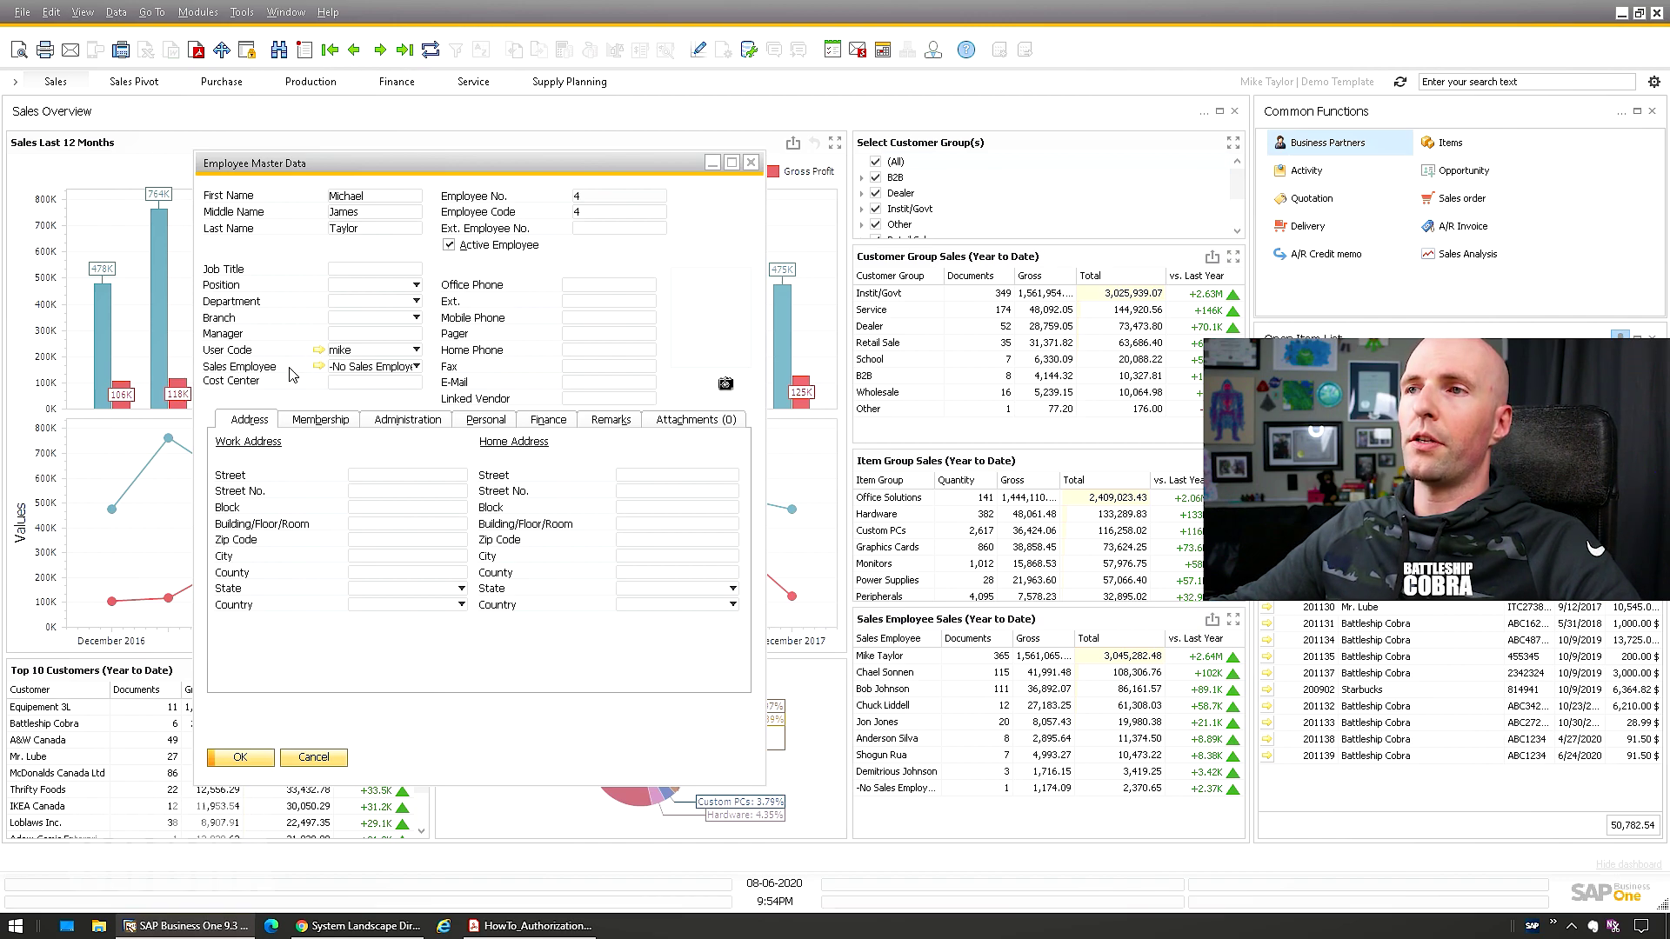
Assign a sales employee to employee no. 4 and try saving the record
left_click(348, 368)
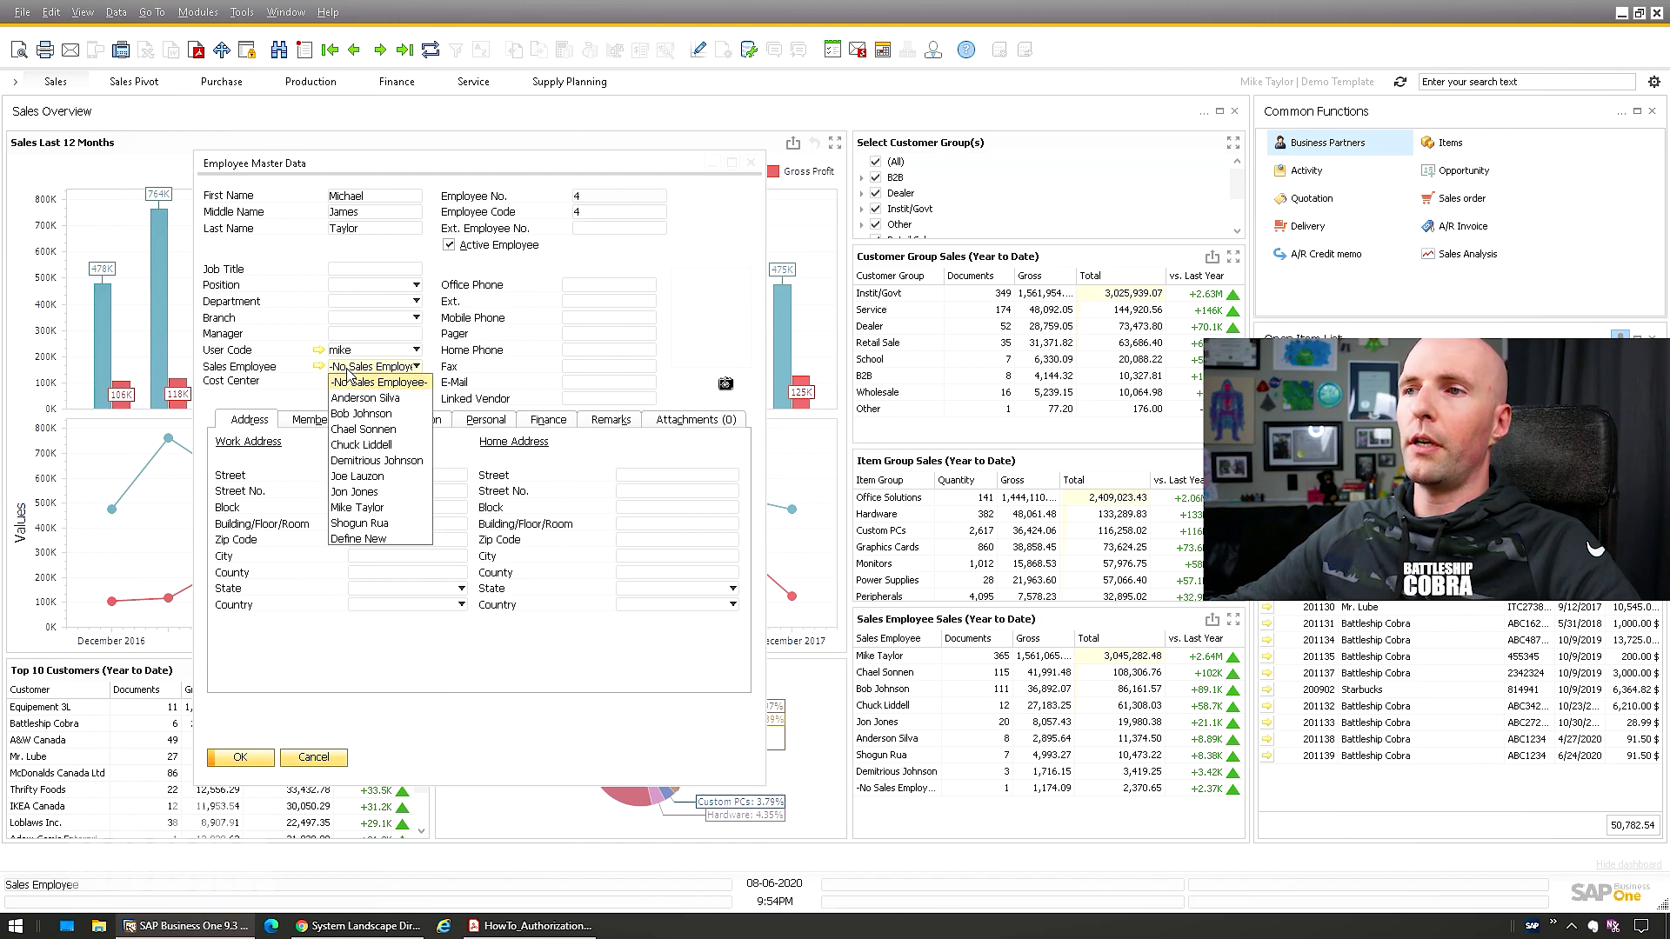
left_click(357, 508)
left_click(252, 758)
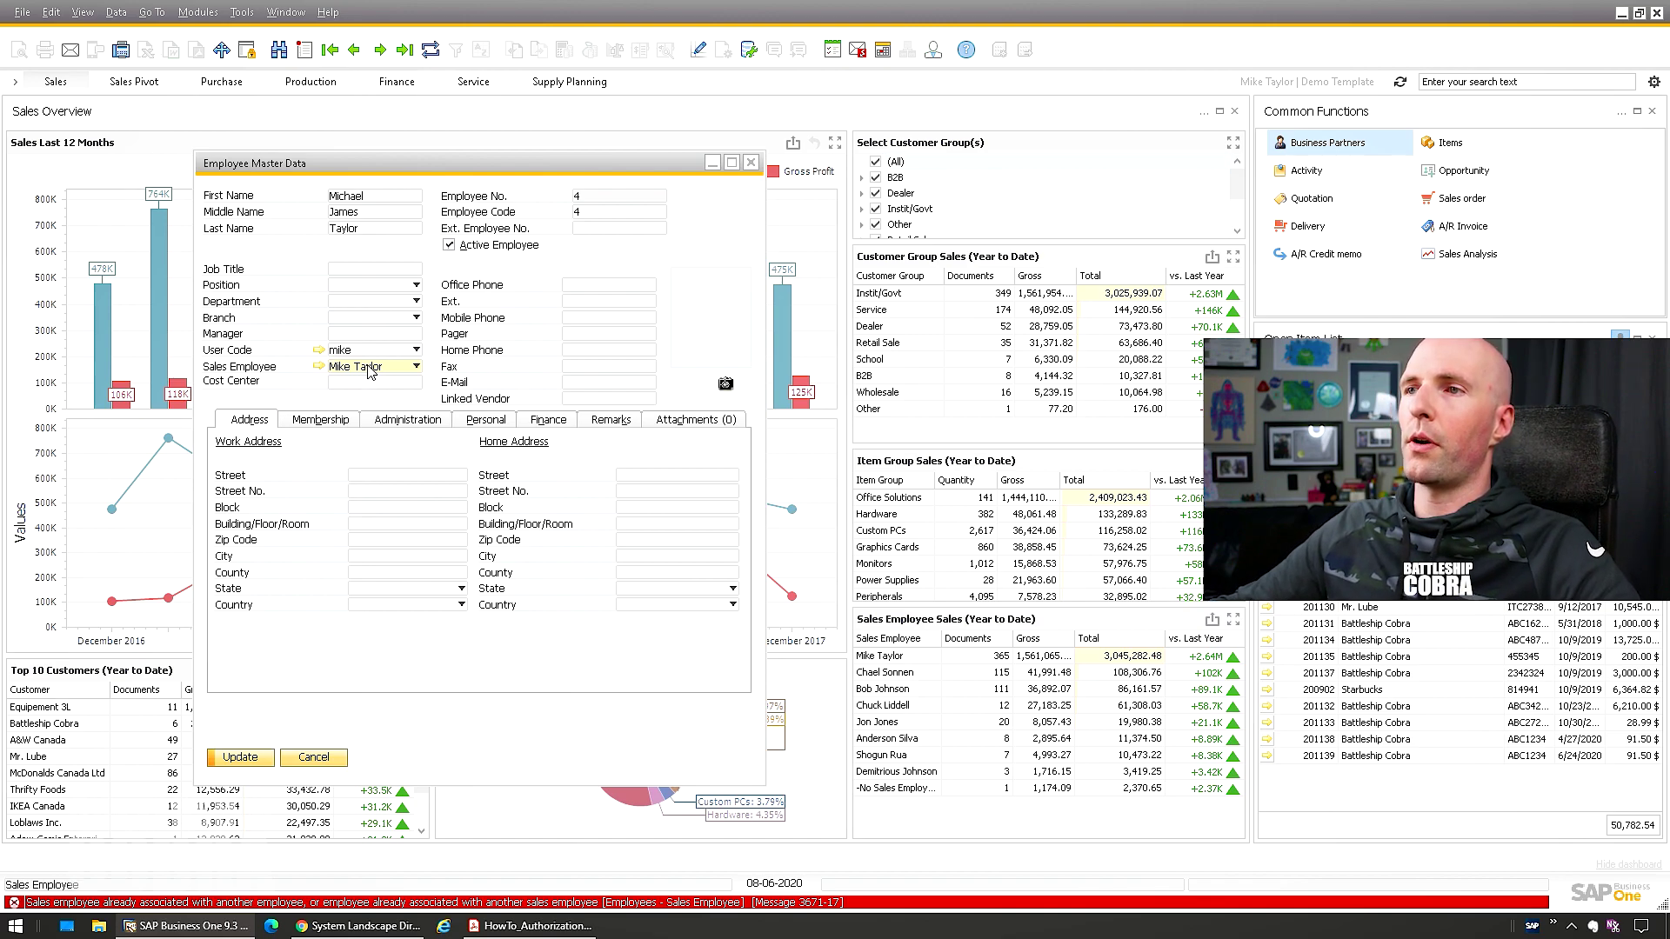
left_click(416, 366)
left_click(287, 383)
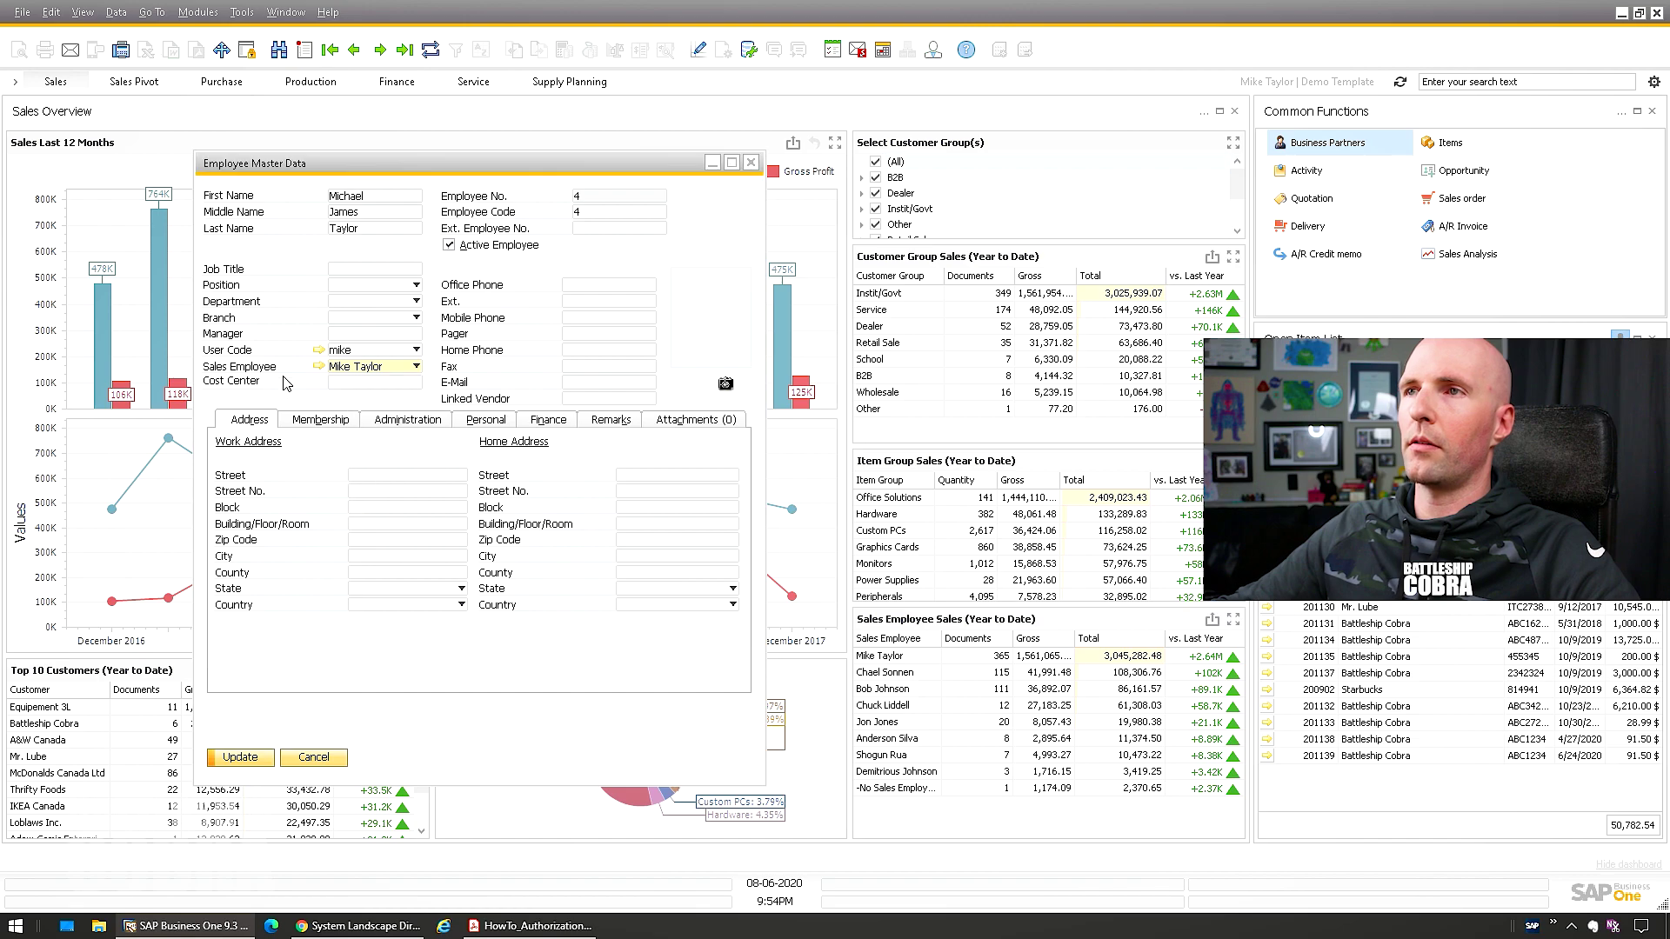
Cancel defining a new sales employee, pick another, save, and reopen the linked user setup
left_click(374, 366)
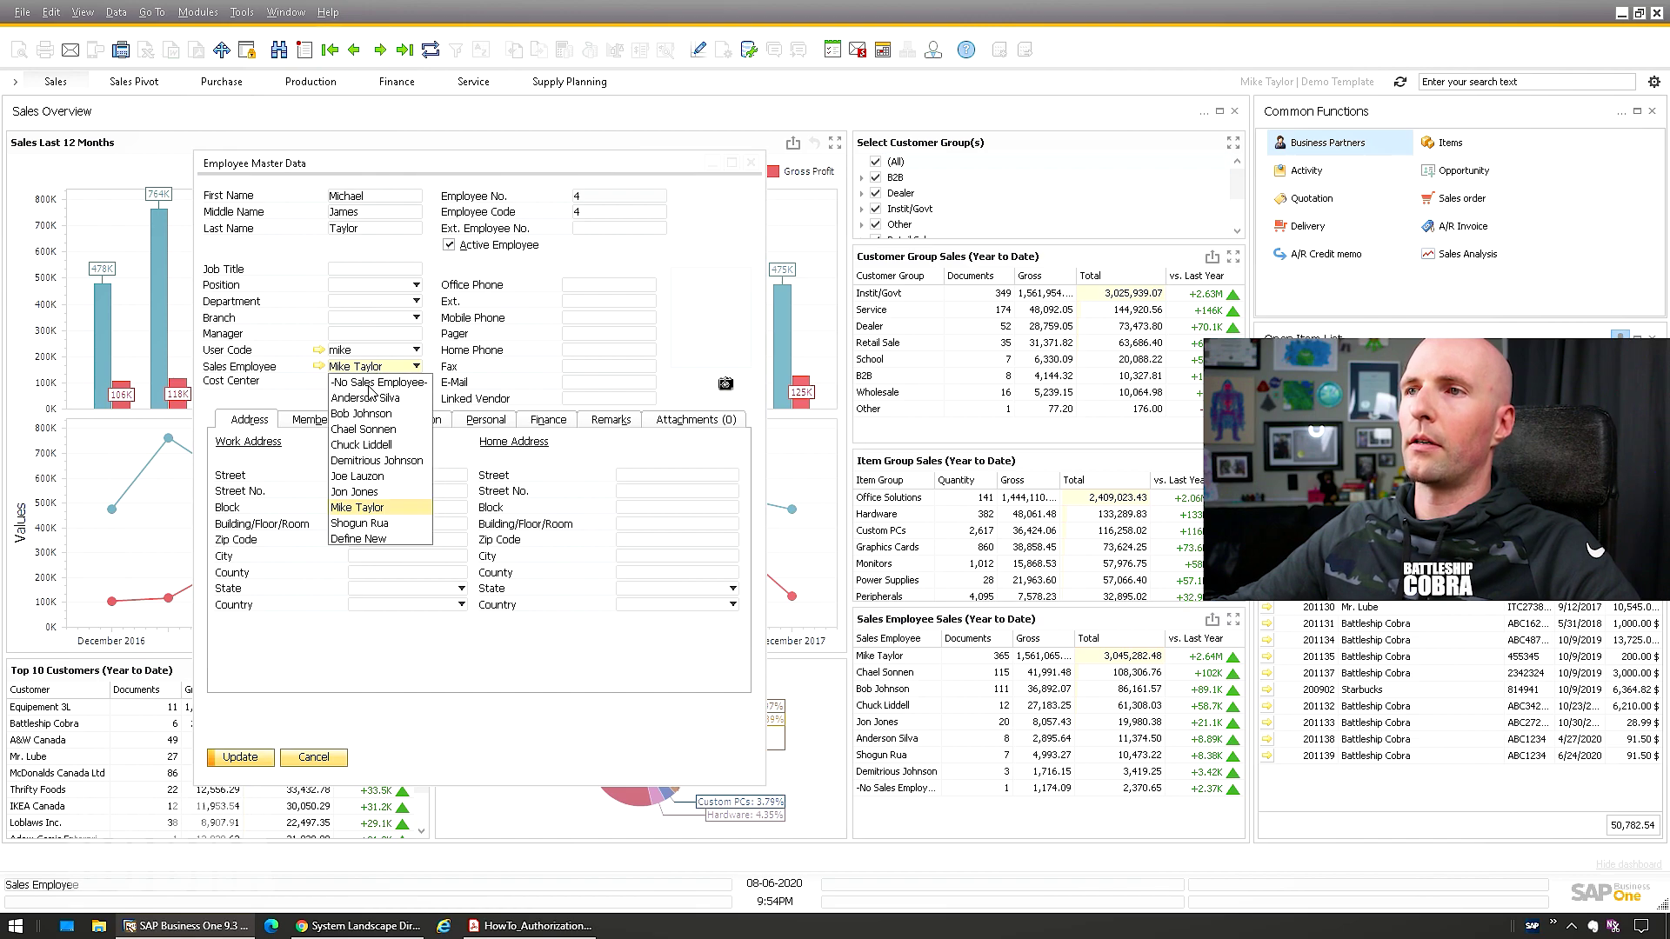
left_click(383, 541)
left_click(435, 606)
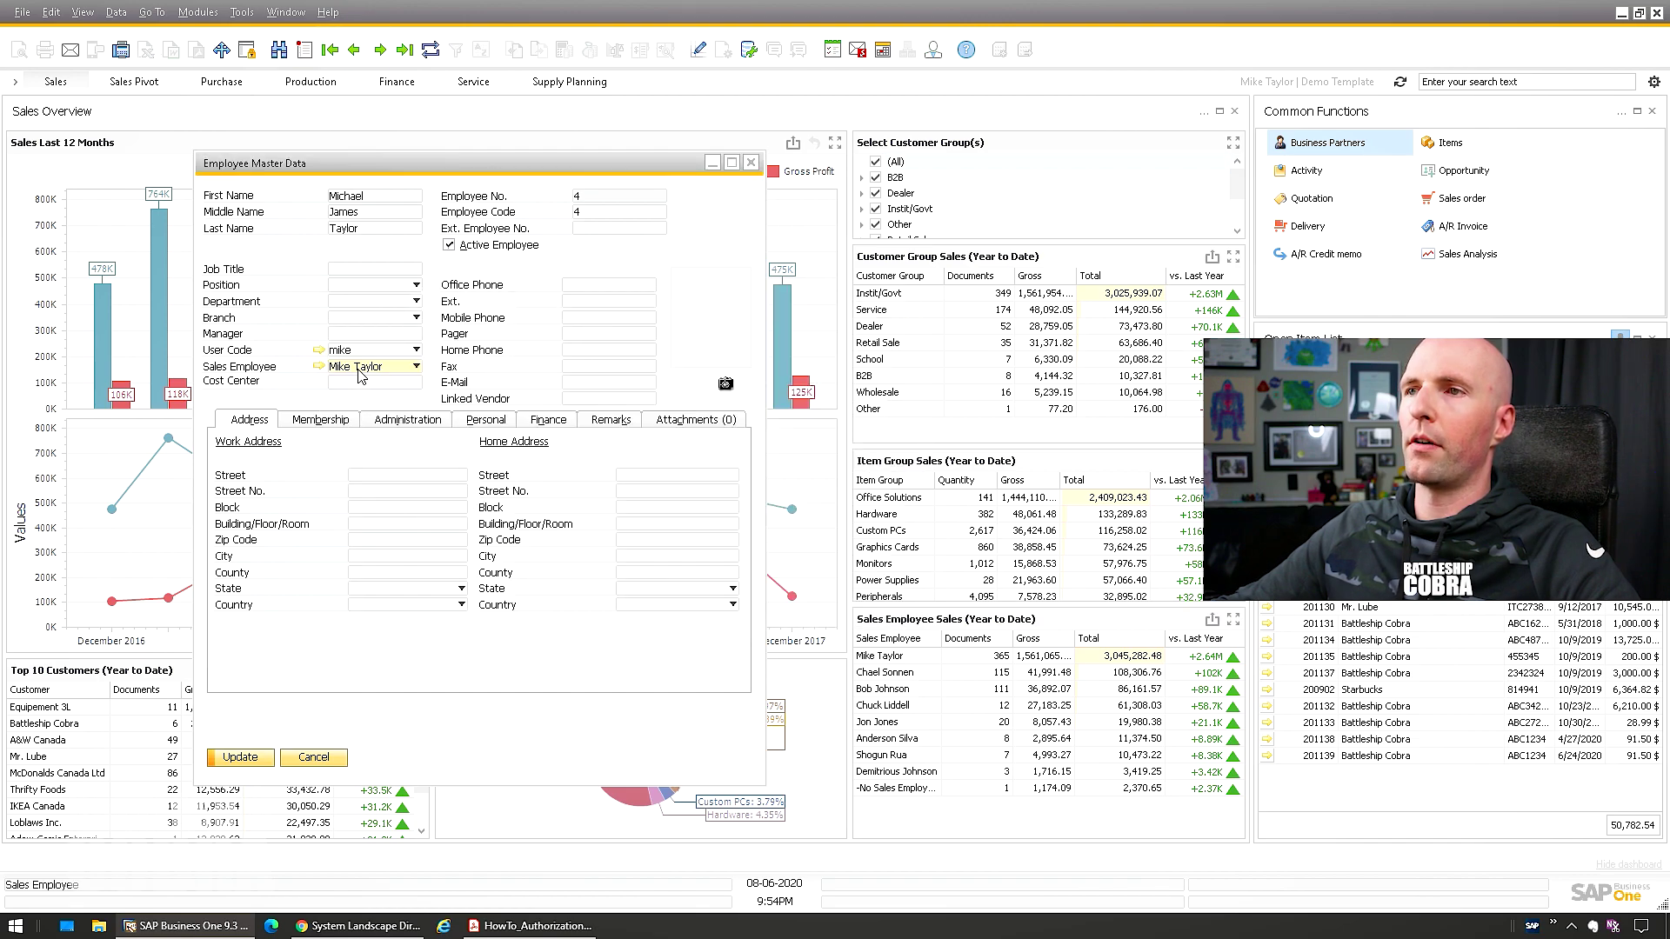
left_click(364, 366)
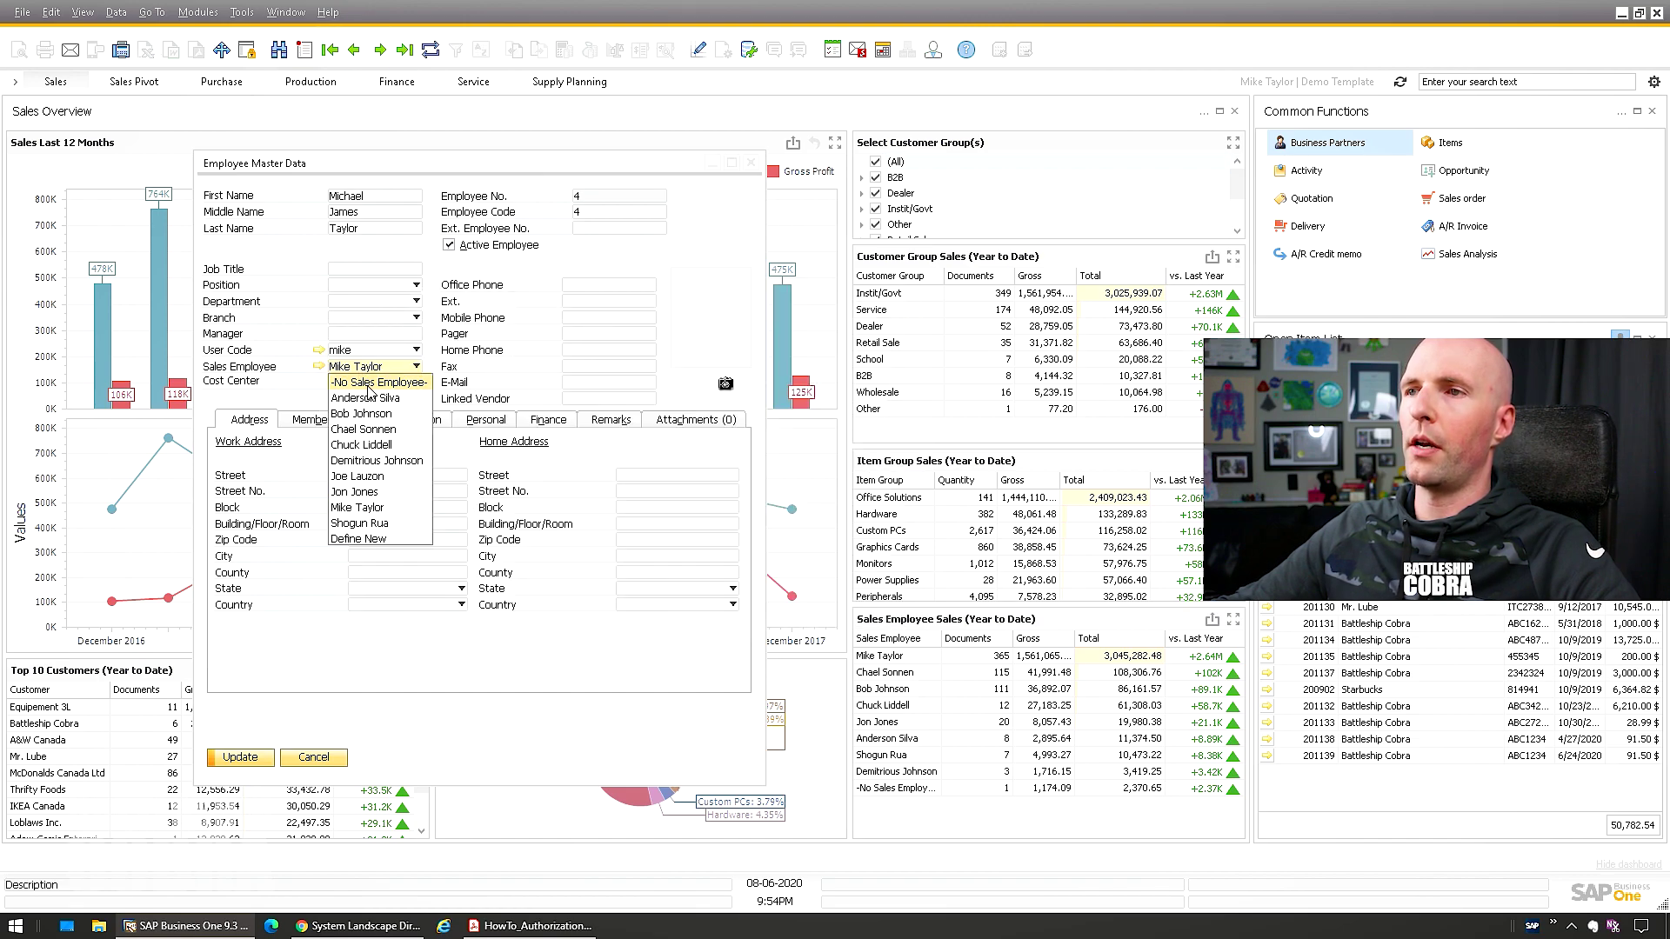
left_click(354, 492)
left_click(241, 757)
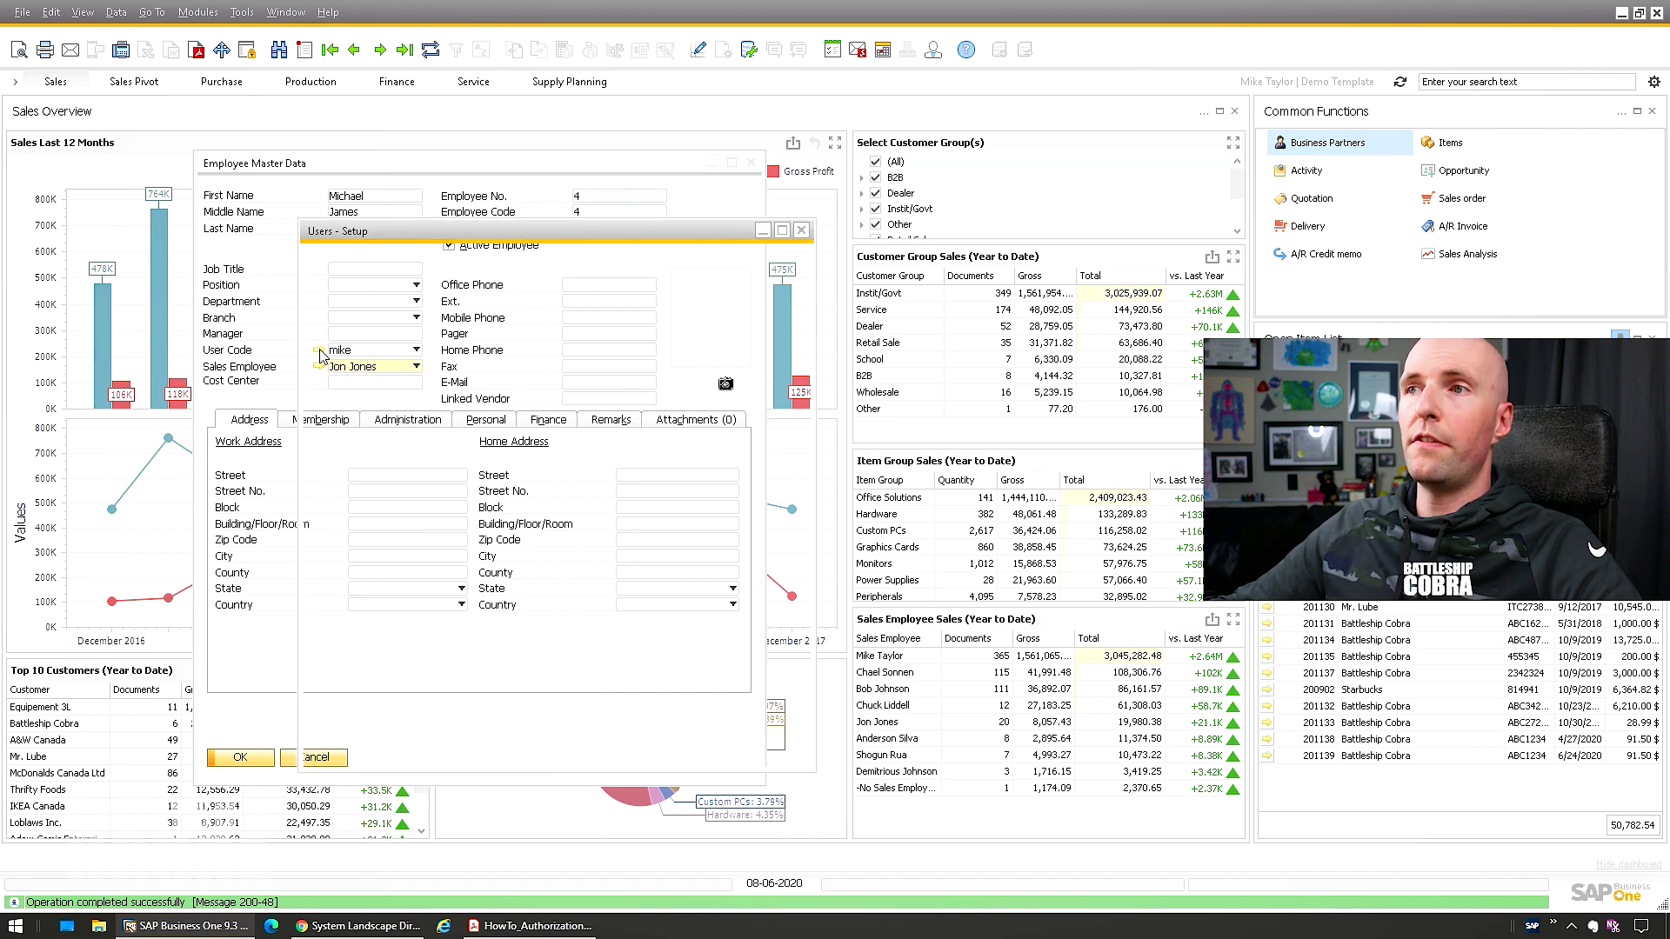
left_click(576, 311)
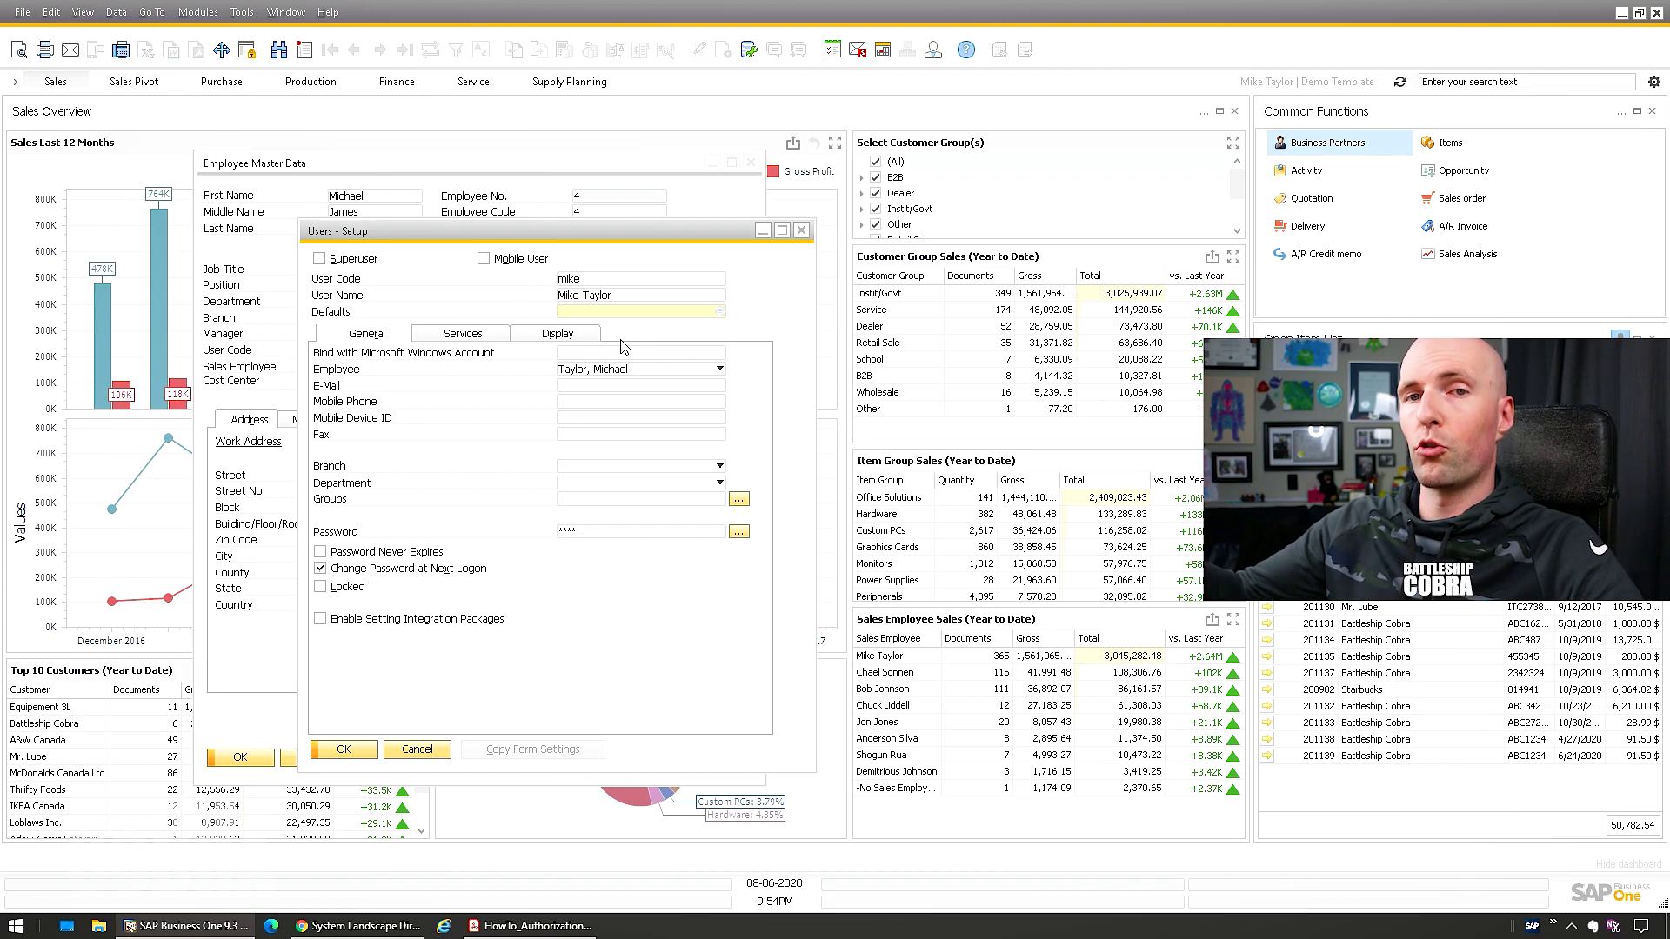
Assign the DEFAULT user defaults set to the user and open it
key("Tab")
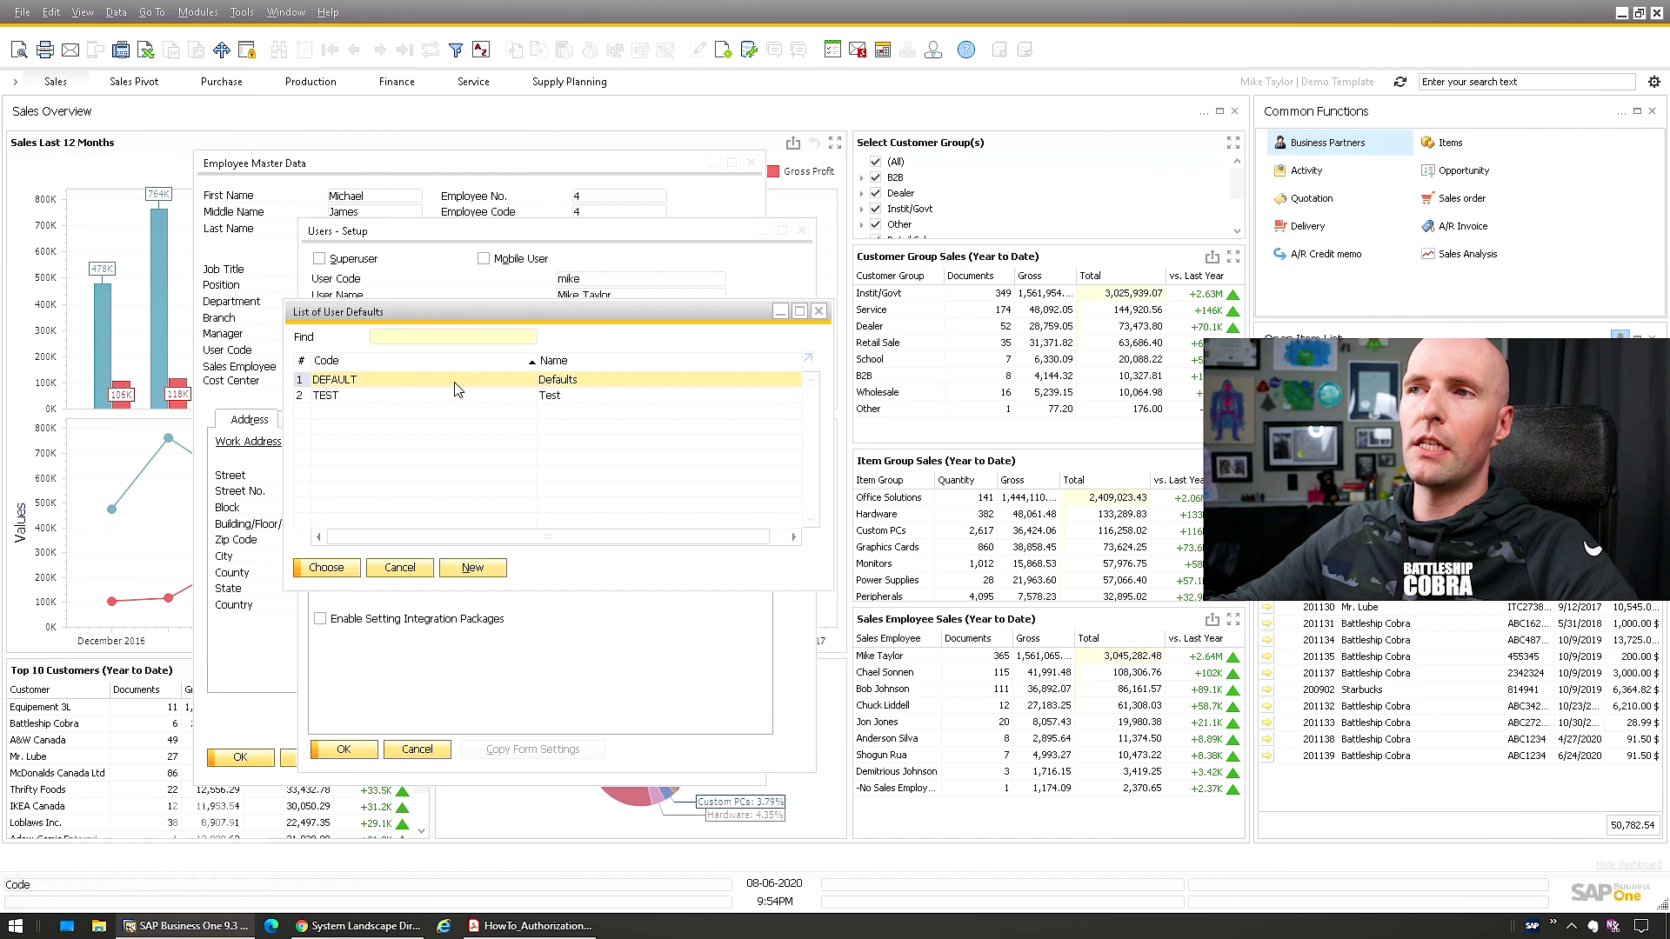
double_click(459, 389)
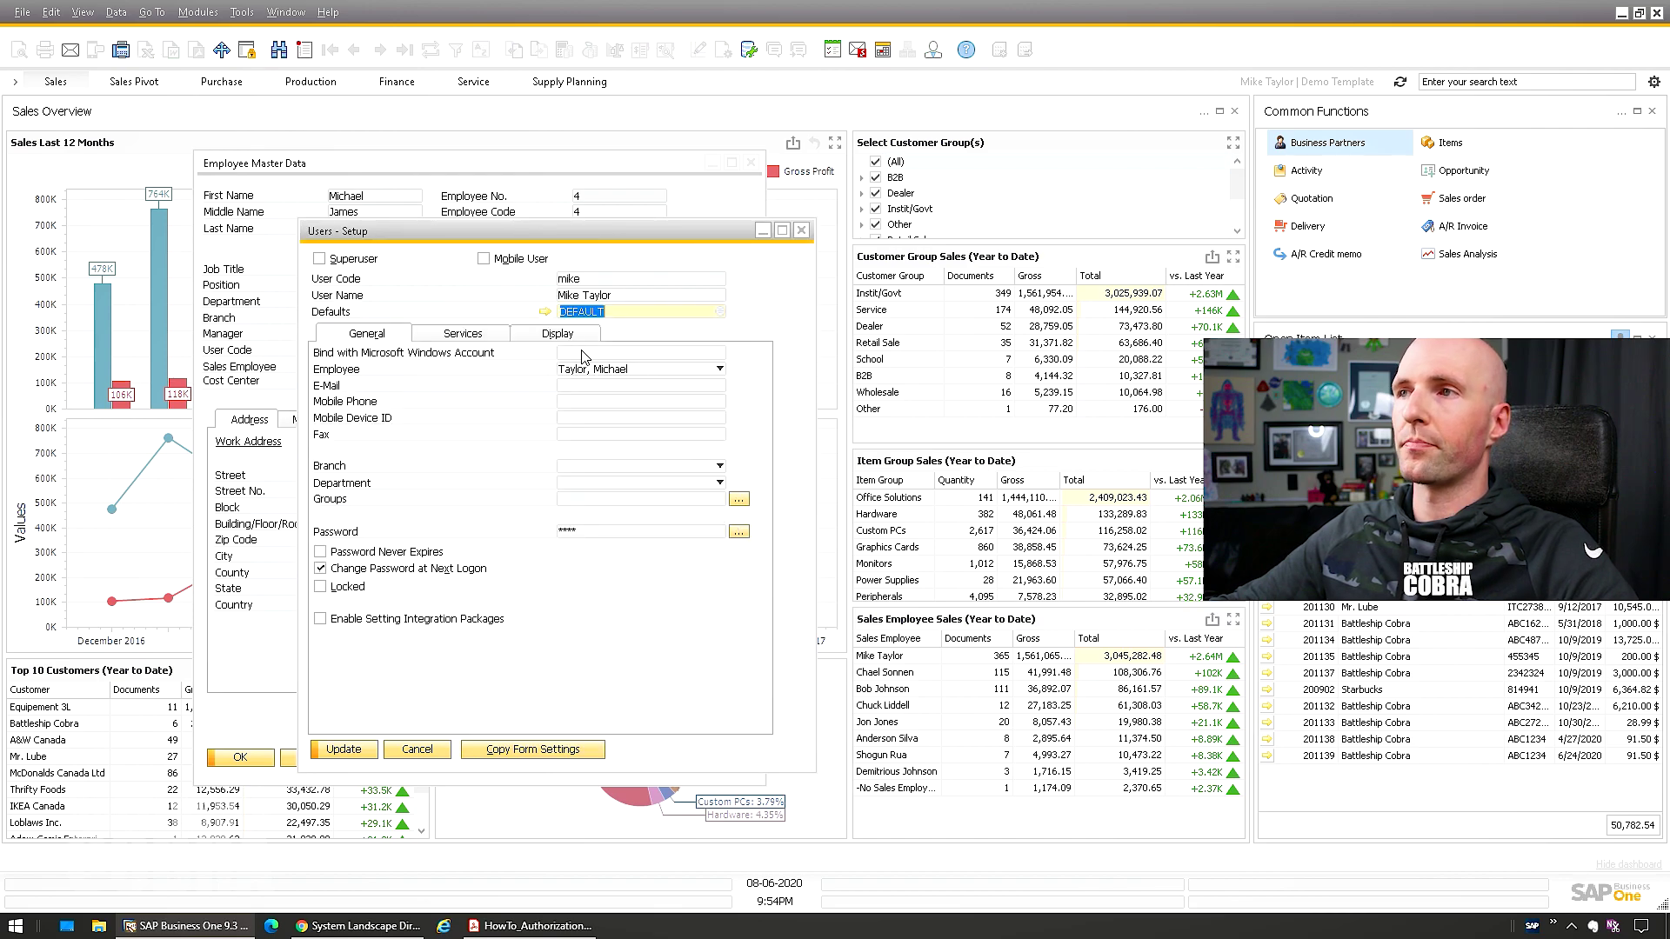
left_click(543, 312)
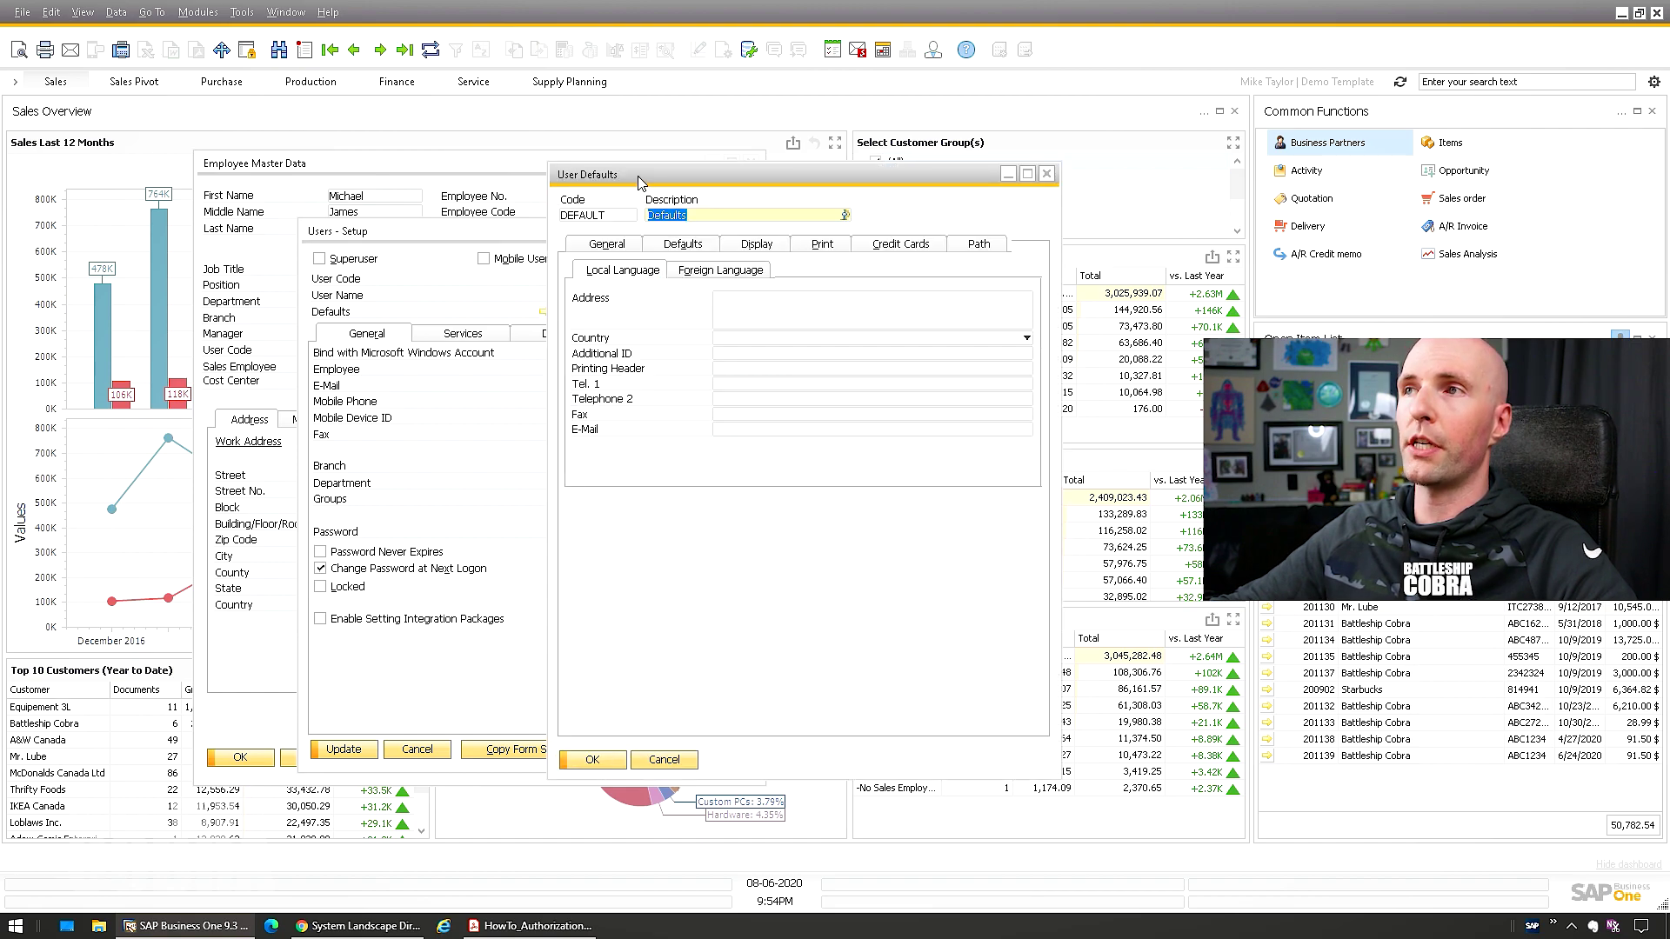
Review the DEFAULT set's format and warehouse 01 Burnaby settings, leaving the A/P warehouse address off
left_click_drag(638, 180, 529, 208)
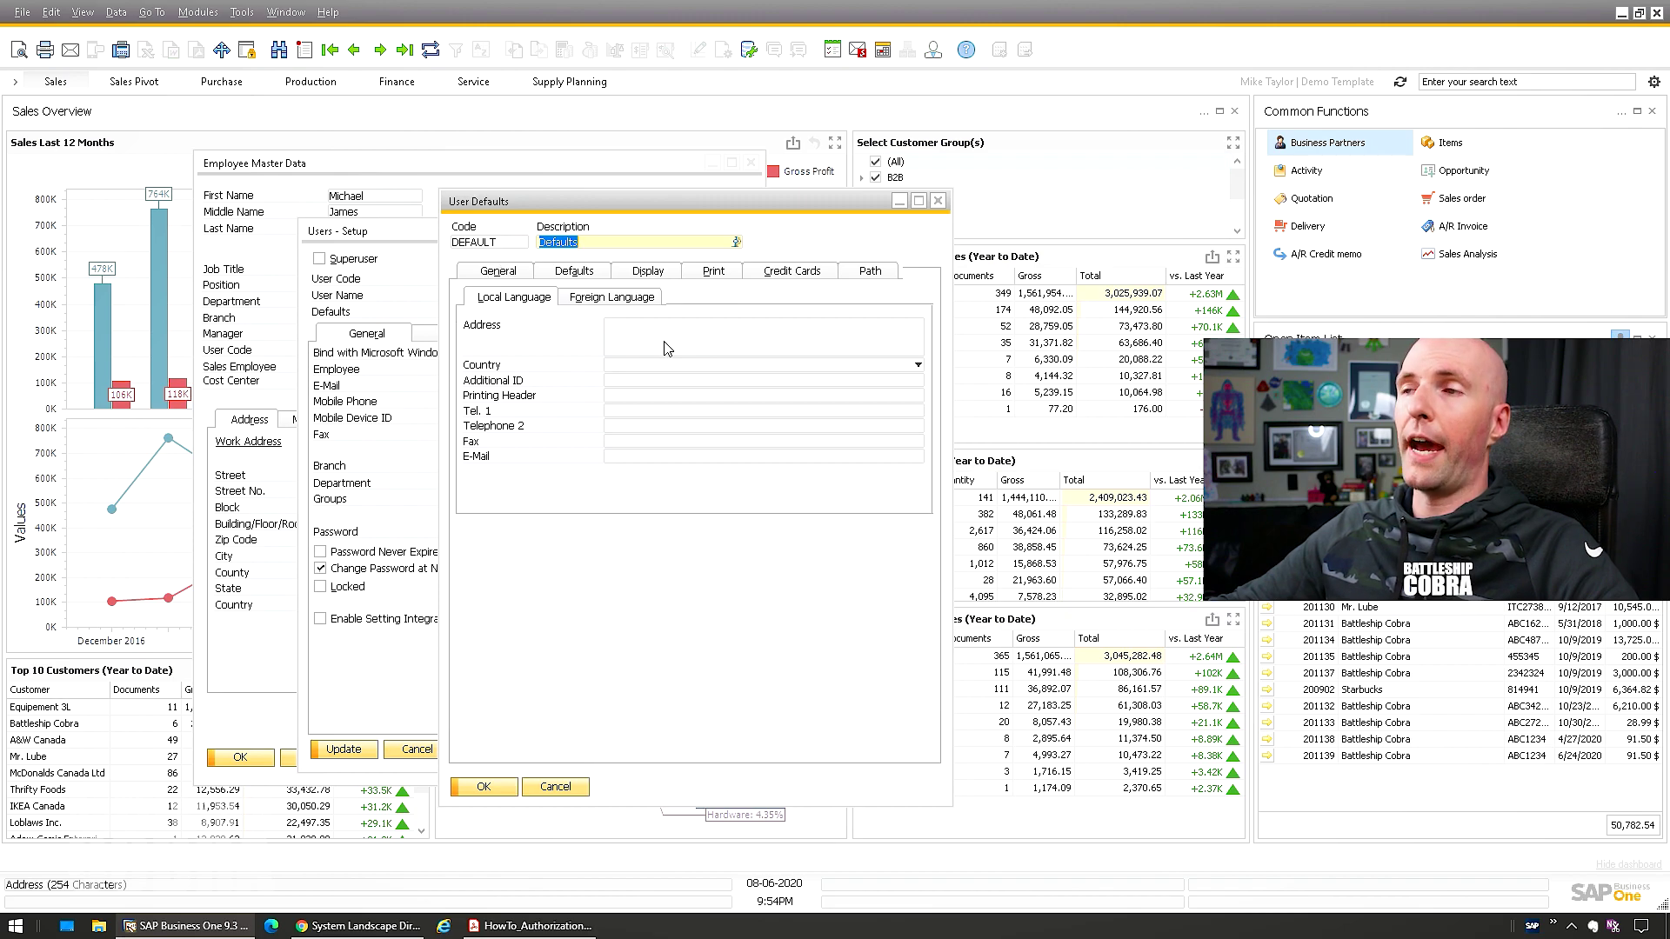
left_click(579, 276)
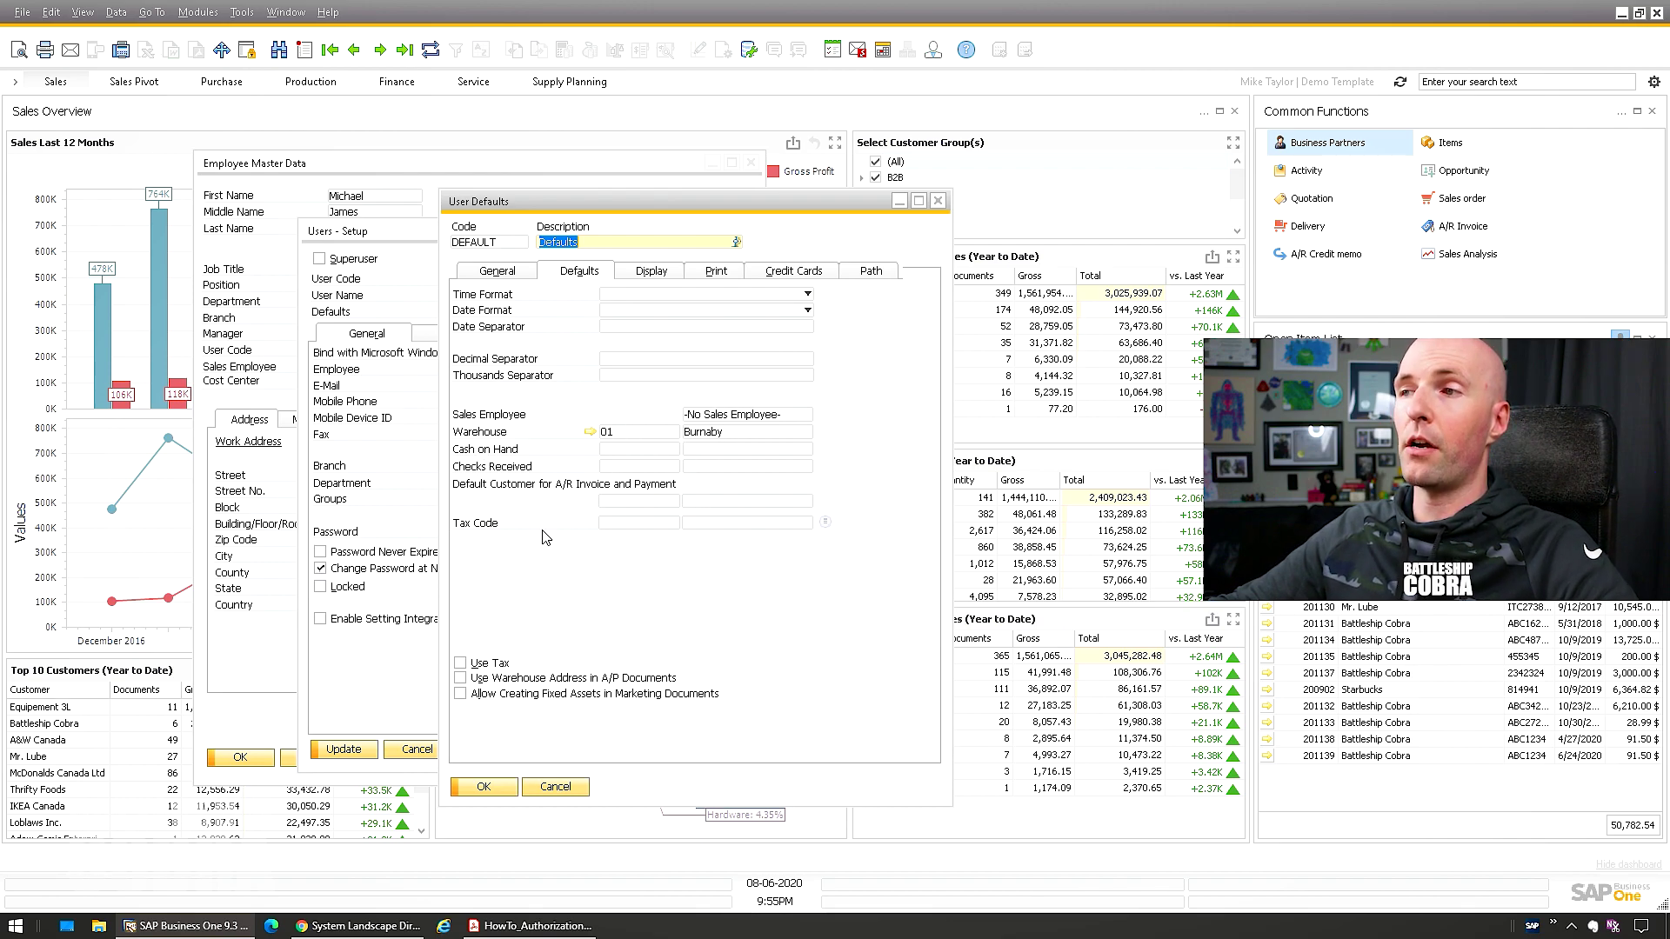
left_click(538, 685)
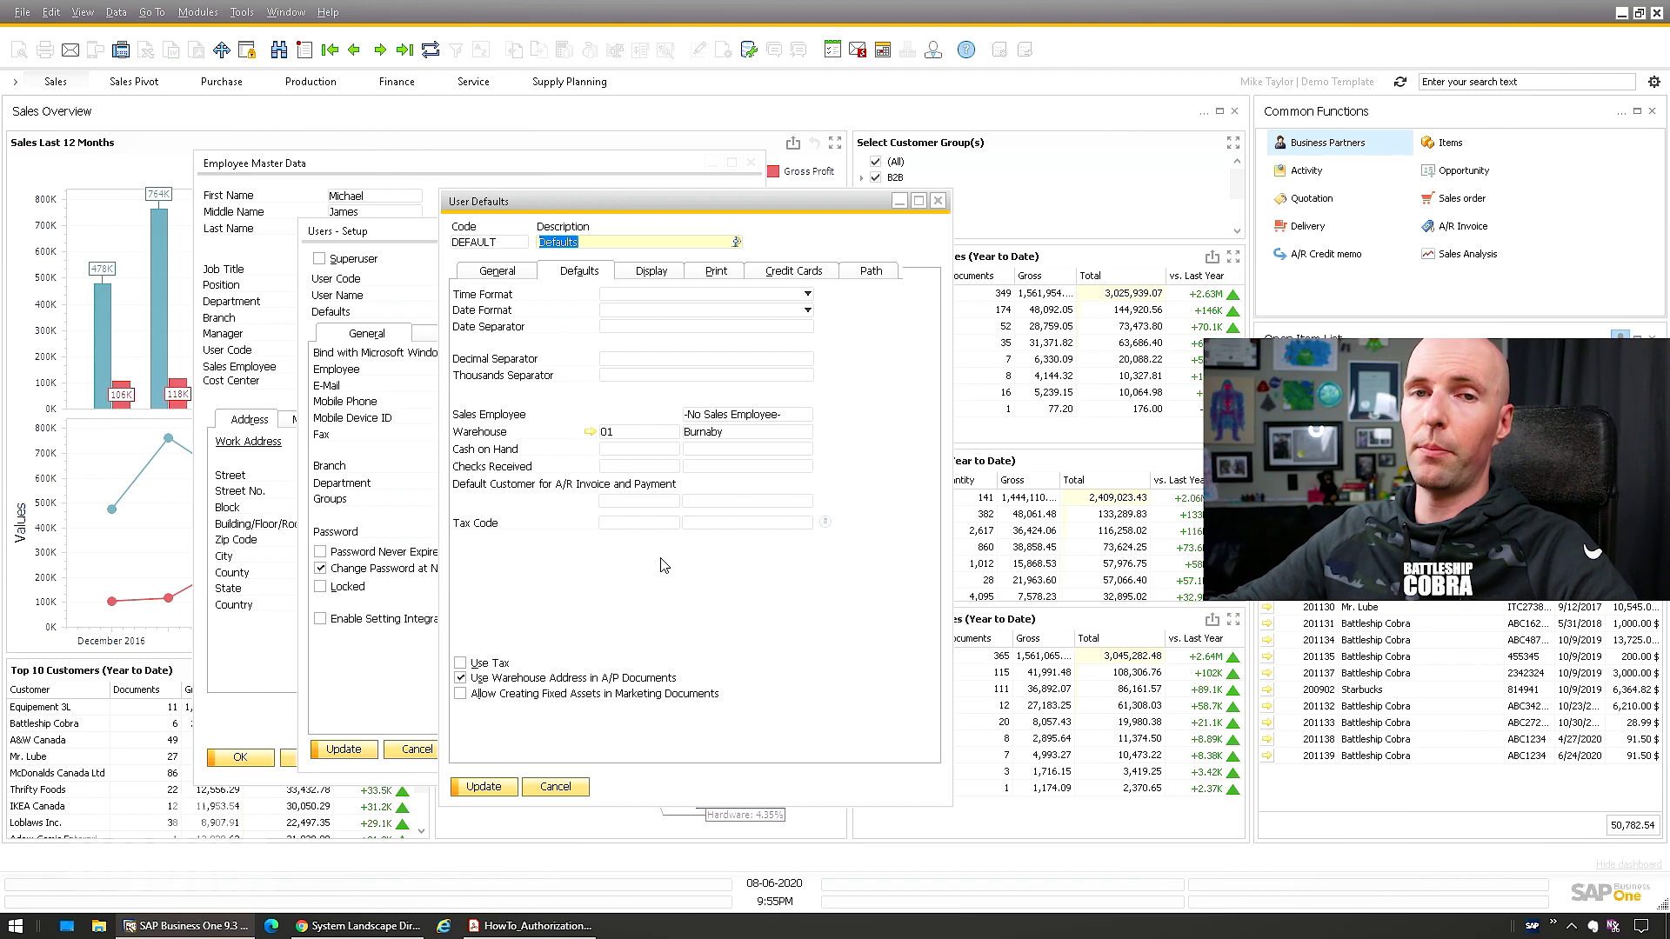
left_click(513, 680)
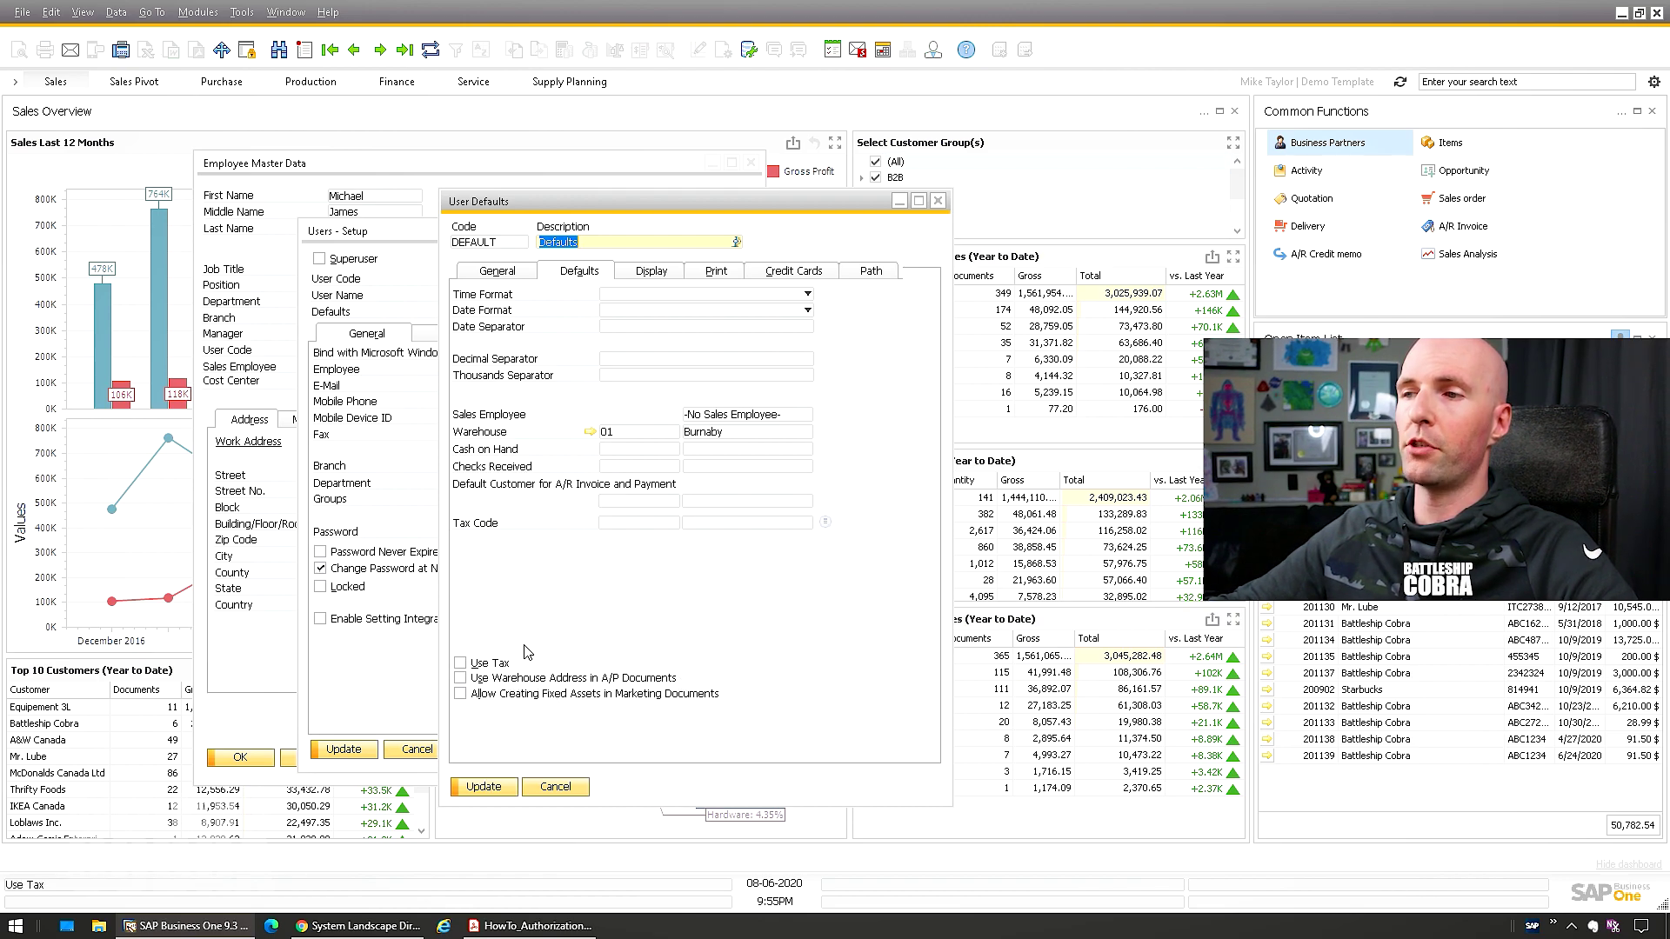
left_click(654, 272)
Check the skin style and font size choices in display defaults without changing them
left_click(696, 294)
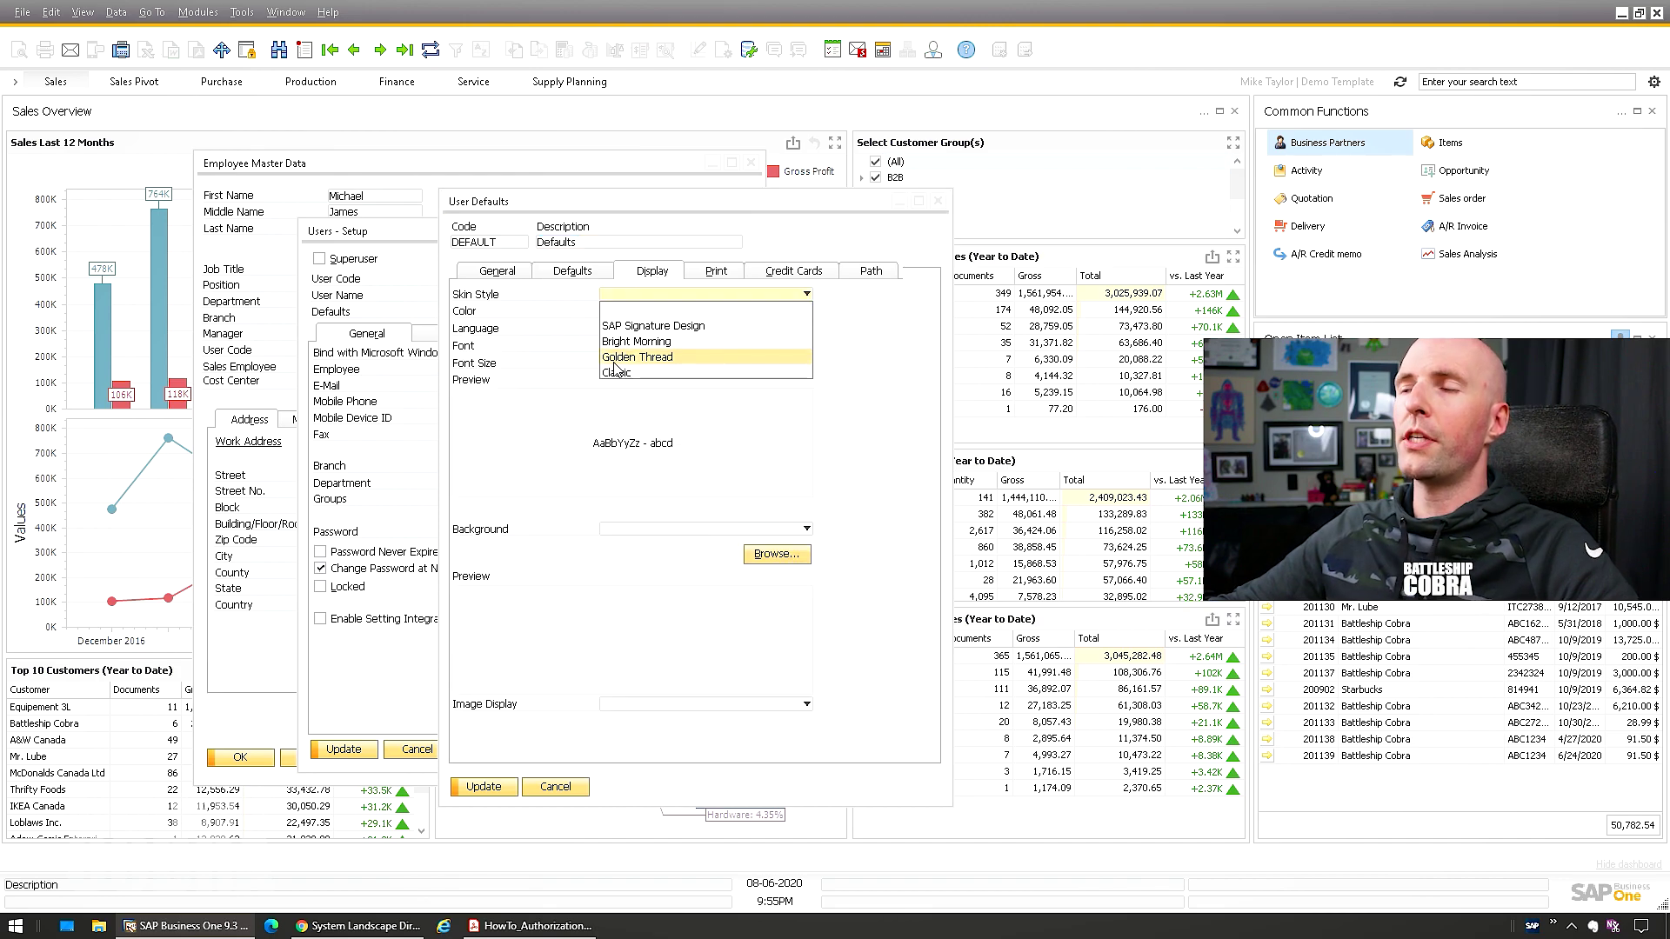
left_click(589, 375)
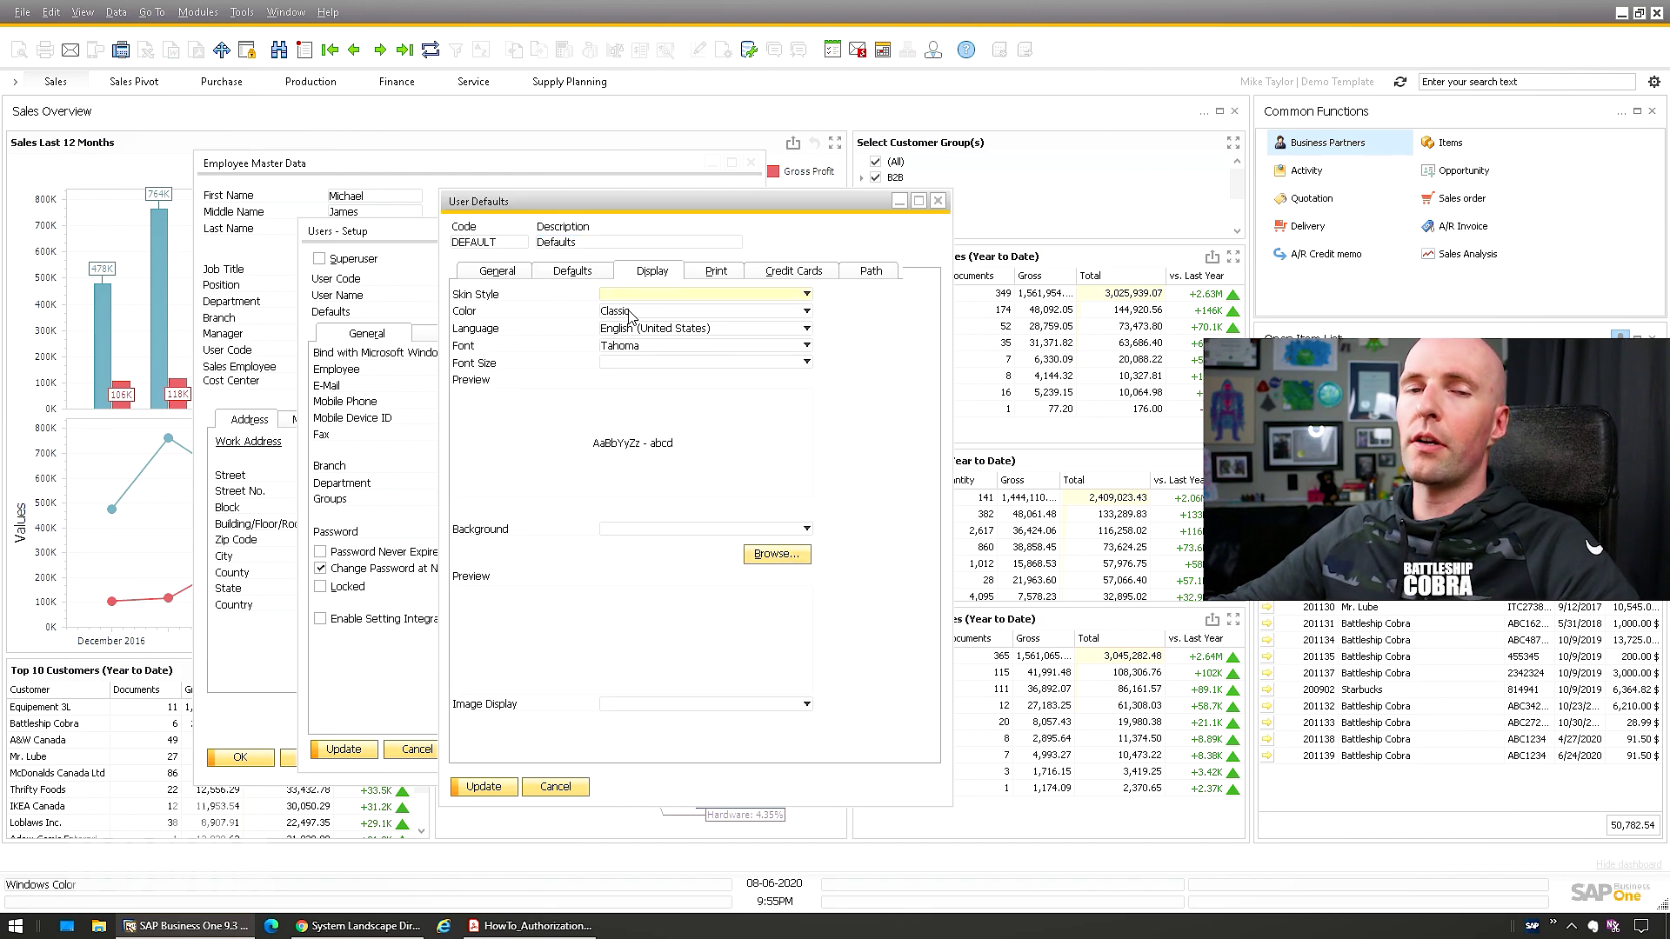
left_click(630, 362)
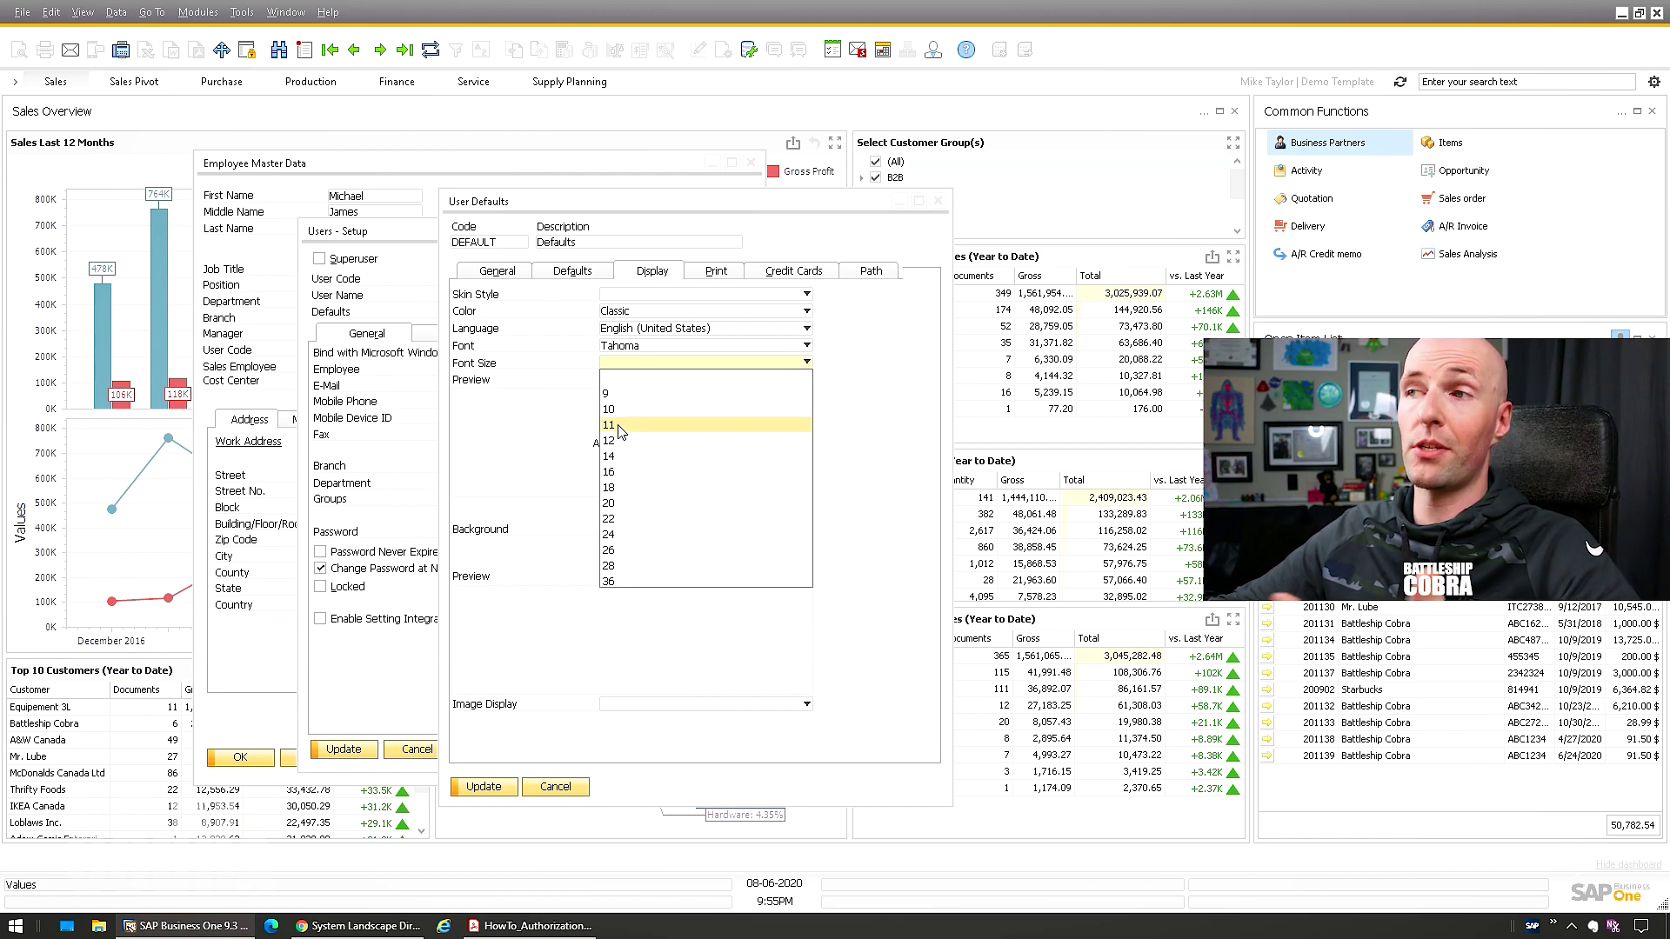
left_click(556, 428)
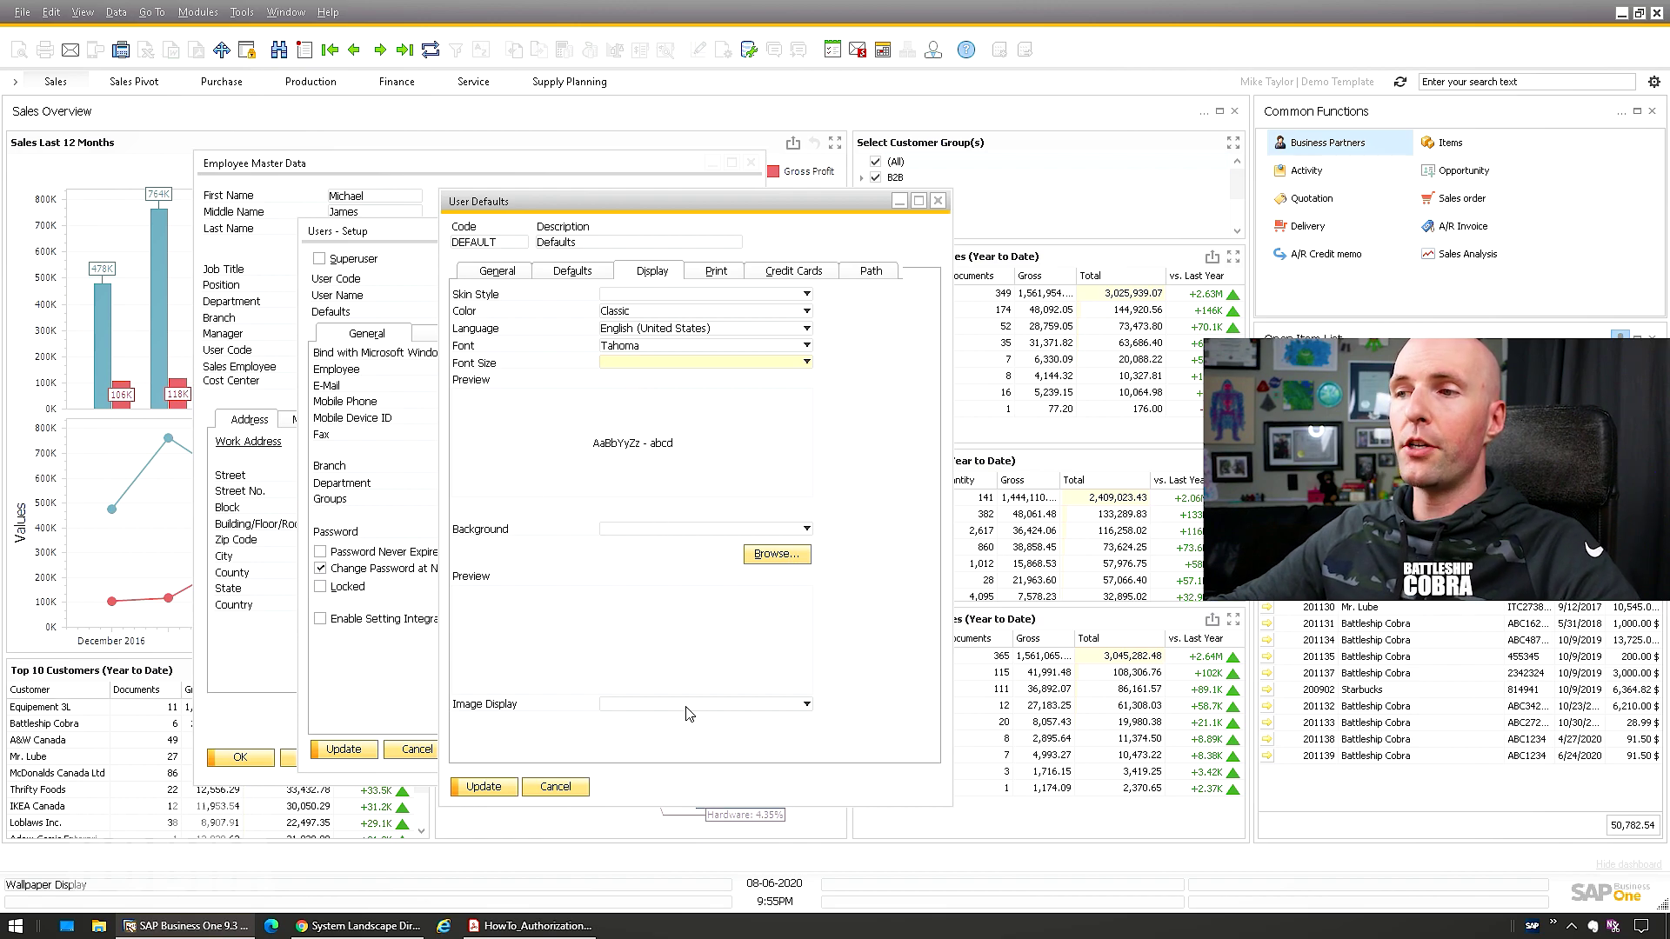
Browse the print, credit card and path defaults, keeping Sales Quotation, then cancel
left_click(715, 271)
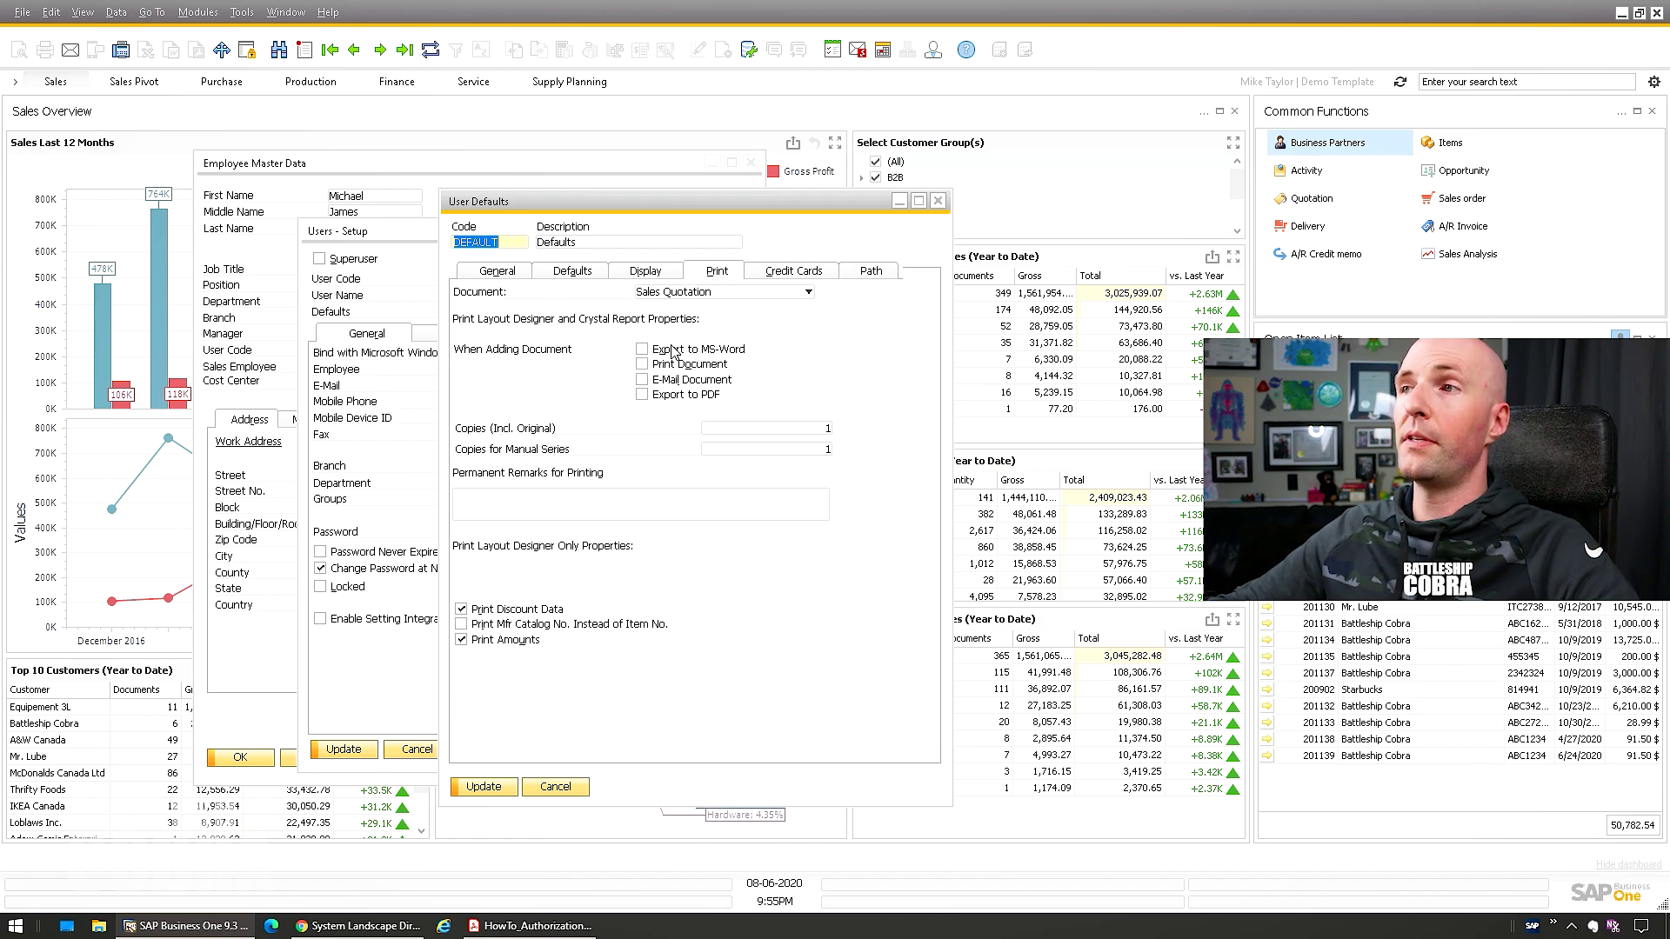
left_click(652, 295)
scroll(677, 530, "down", 2)
scroll(678, 530, "up", 3)
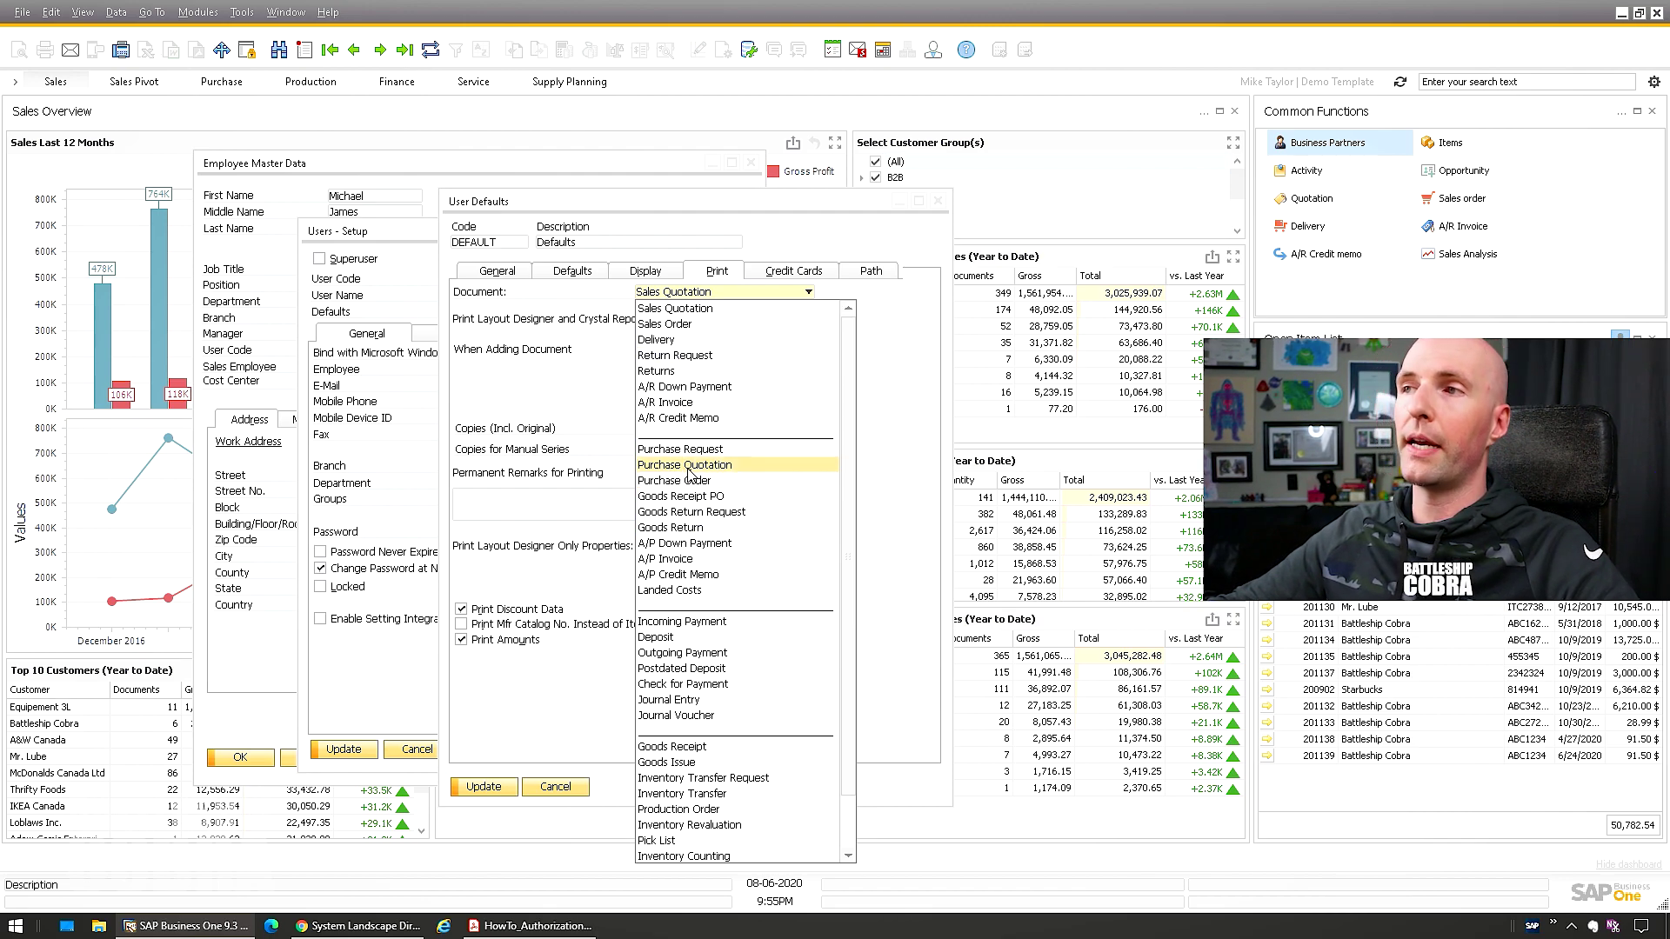
left_click(670, 308)
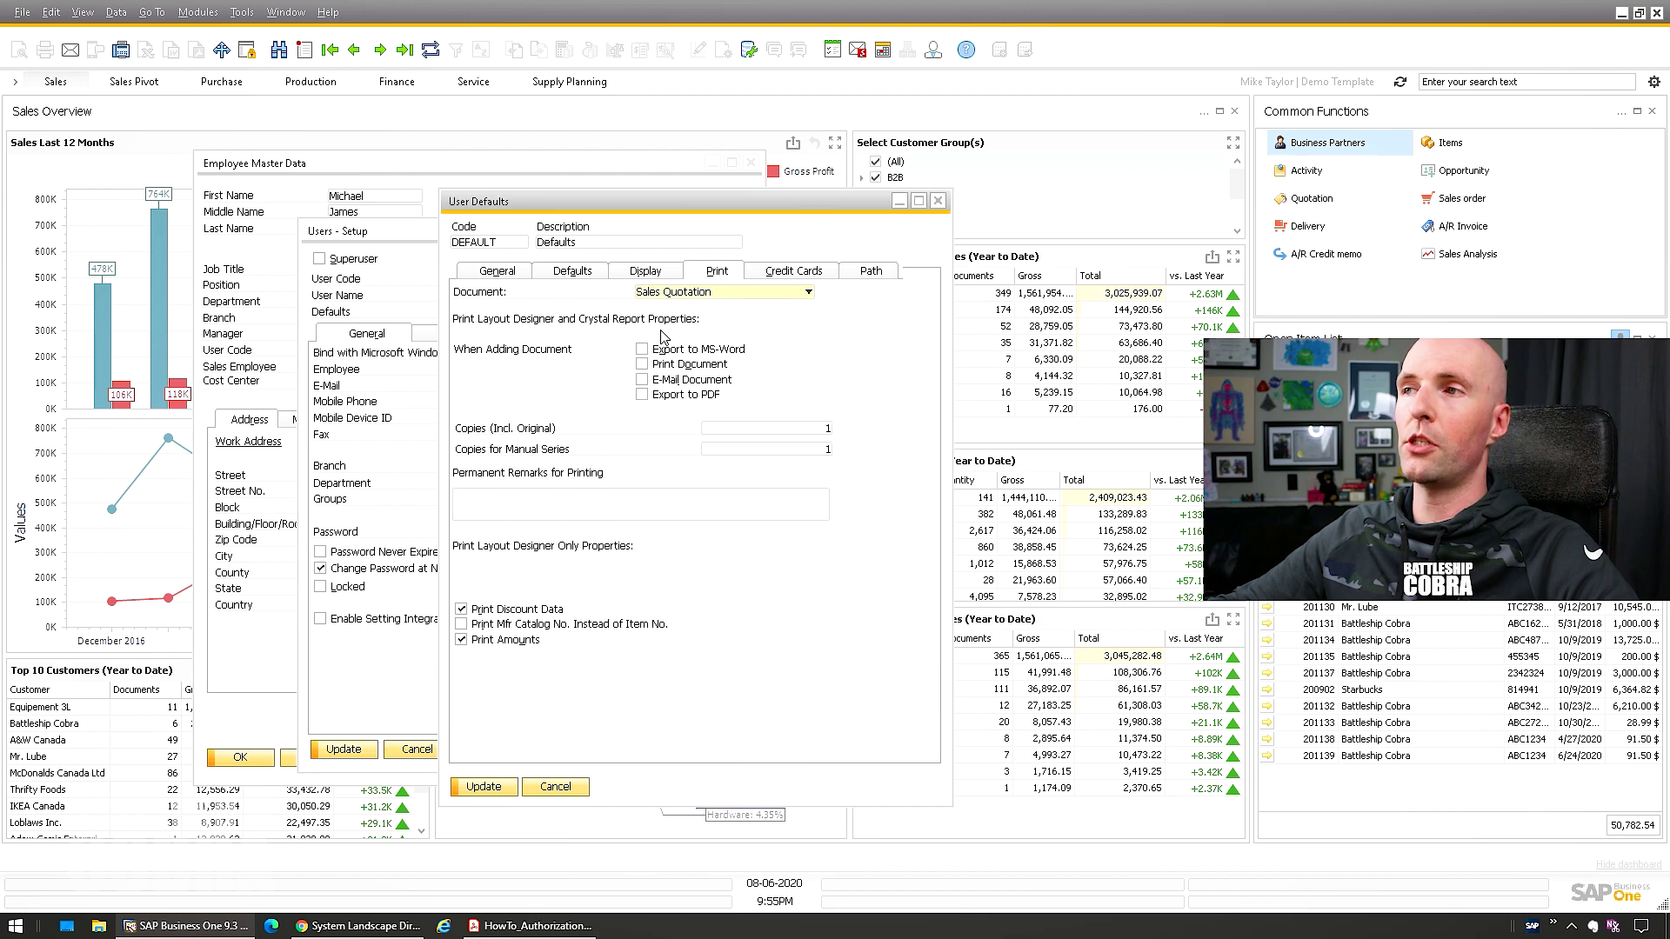
left_click(770, 274)
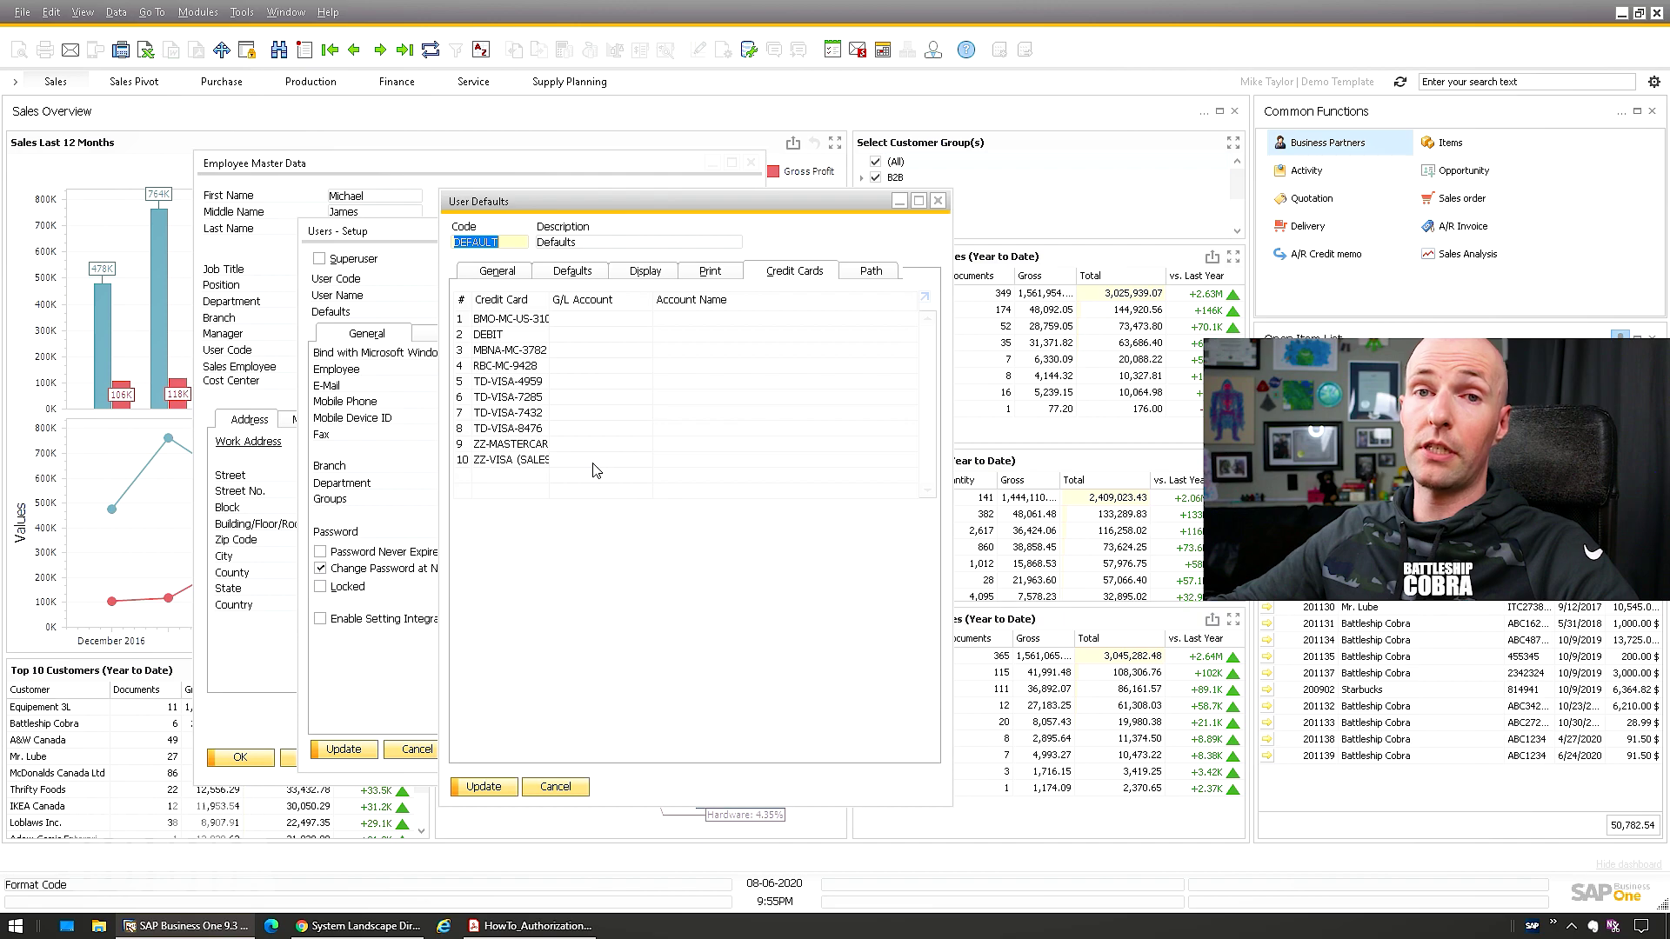
left_click(867, 275)
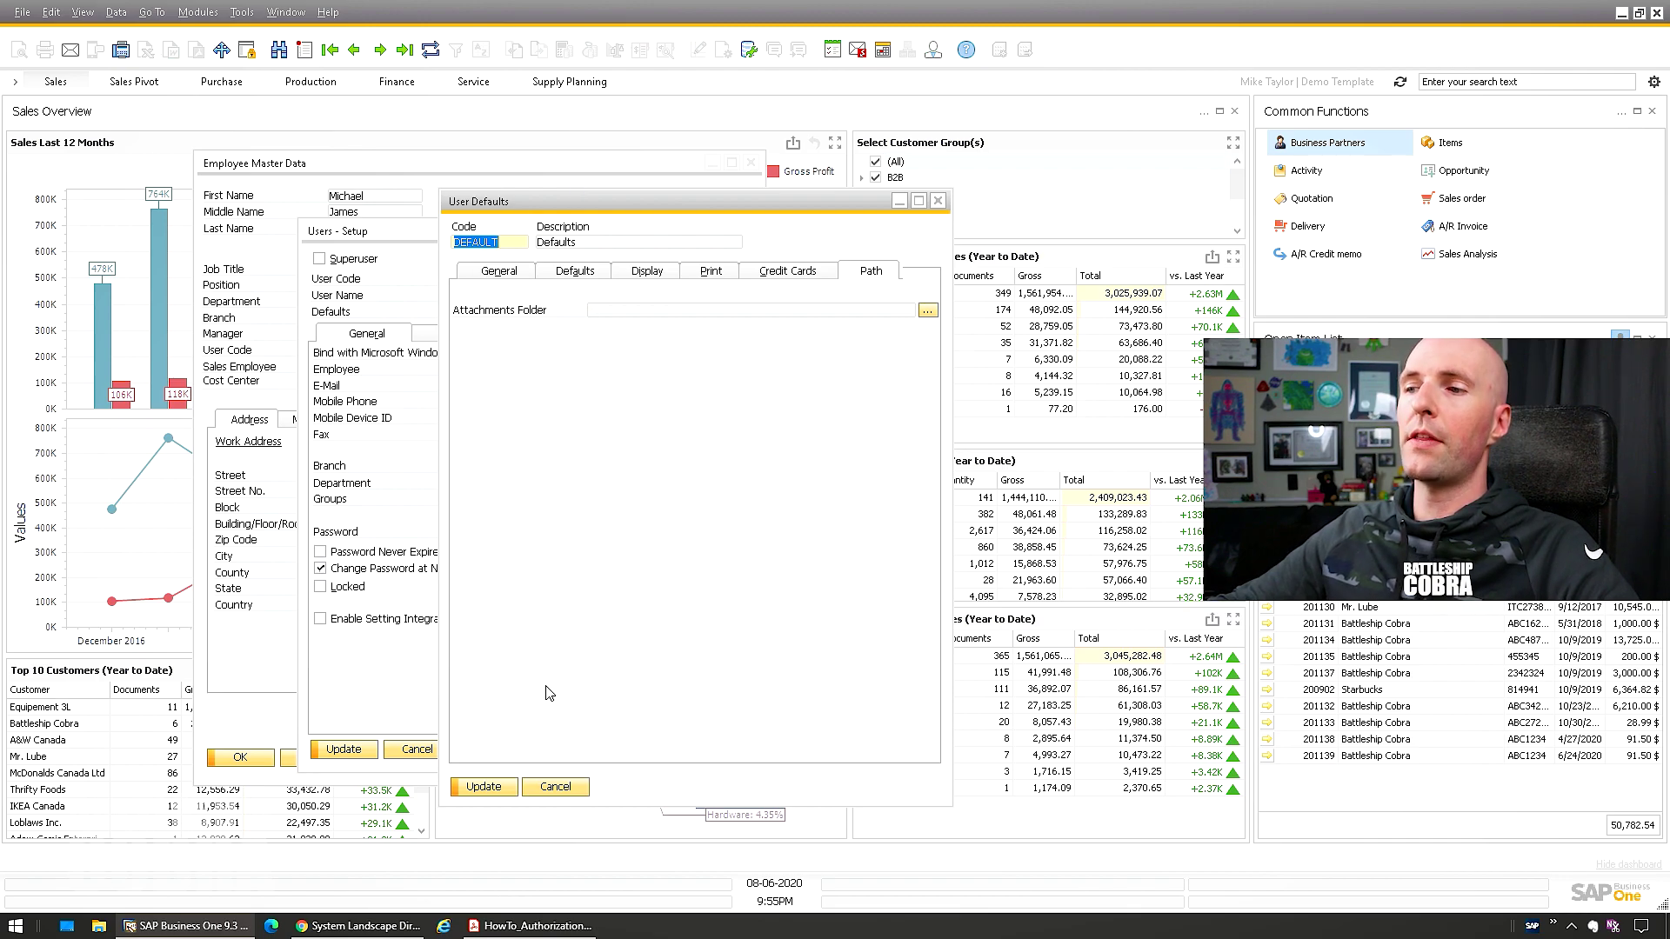
left_click(555, 788)
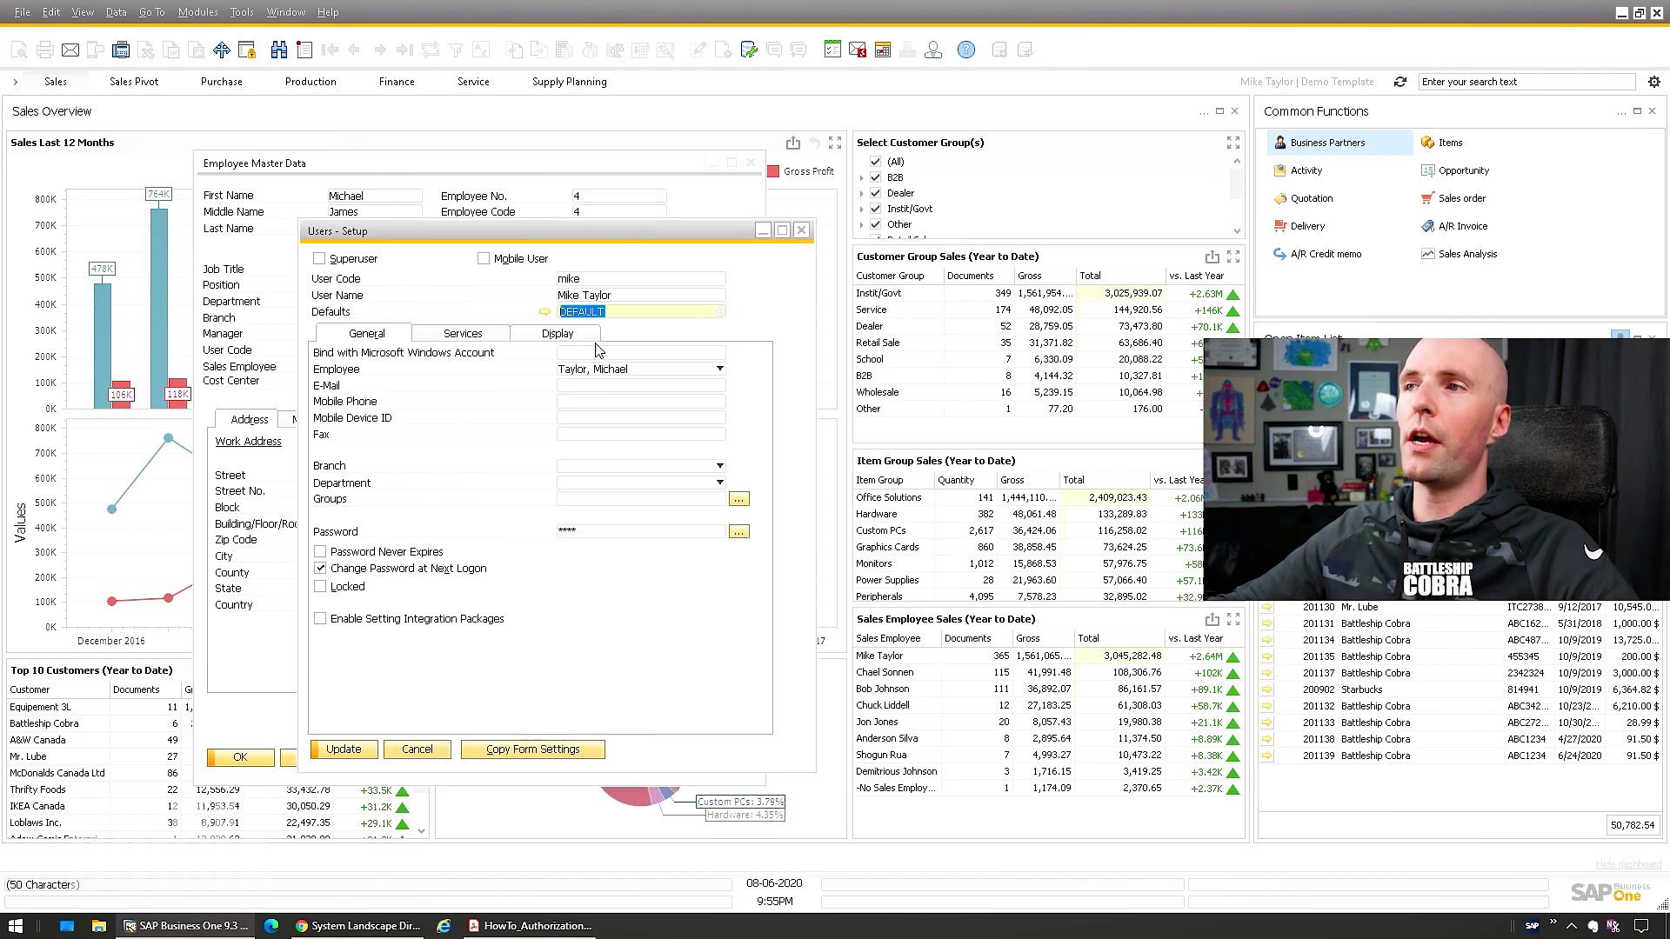
Save user mike as a regular user, not a superuser
left_click(348, 749)
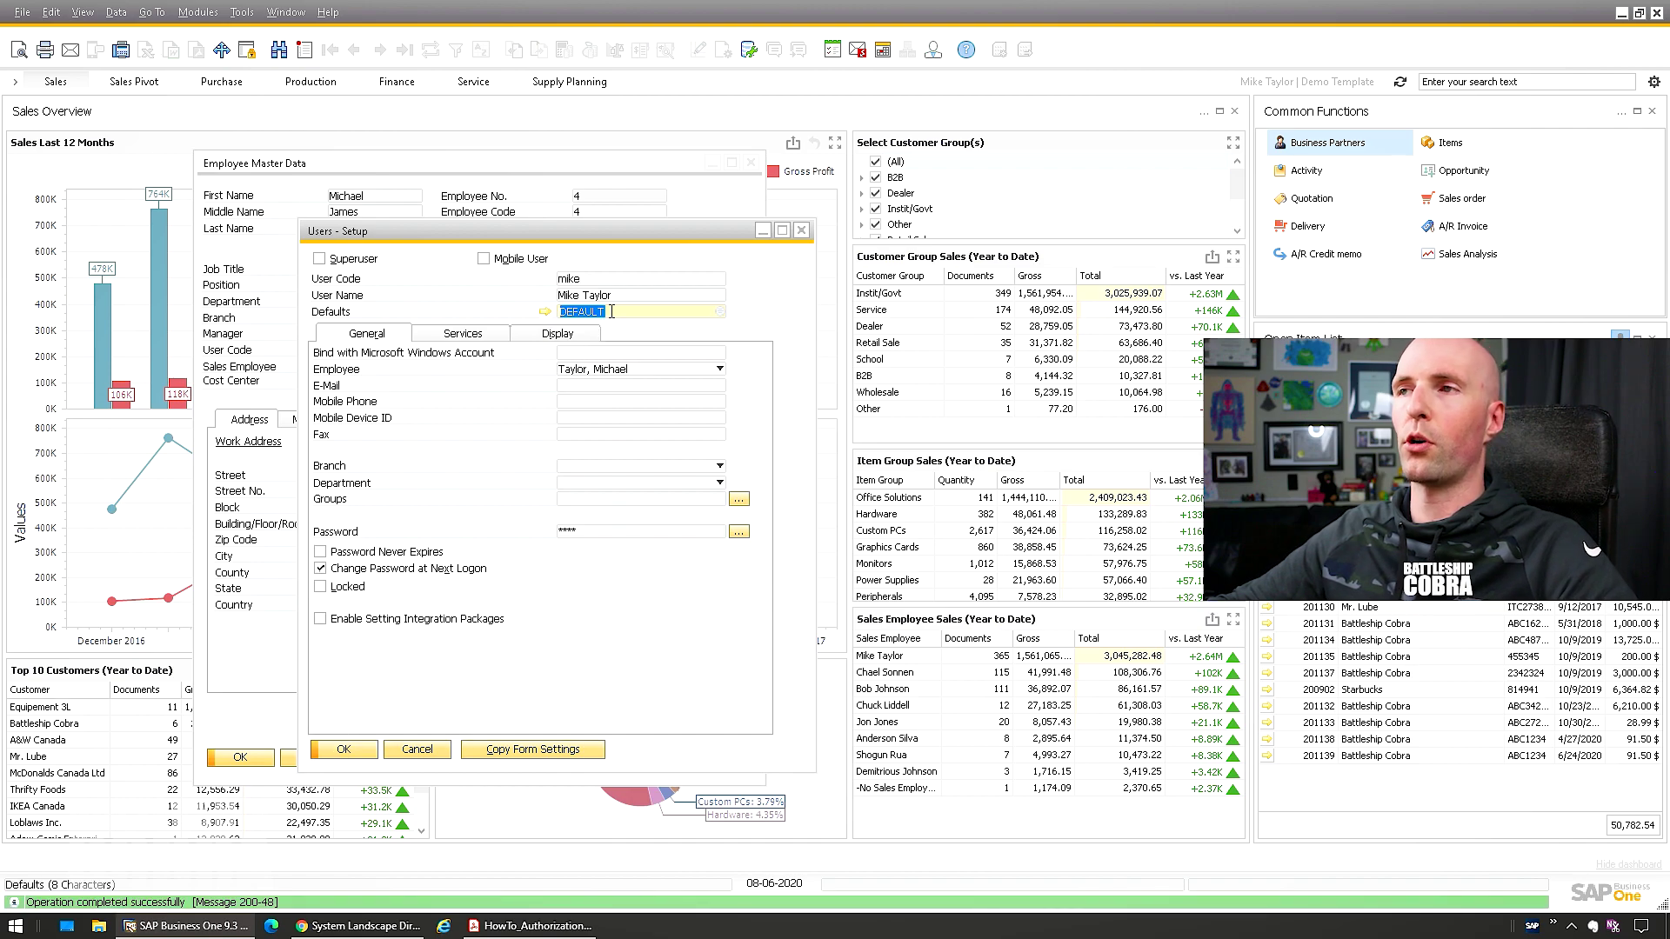
left_click(319, 259)
left_click(320, 258)
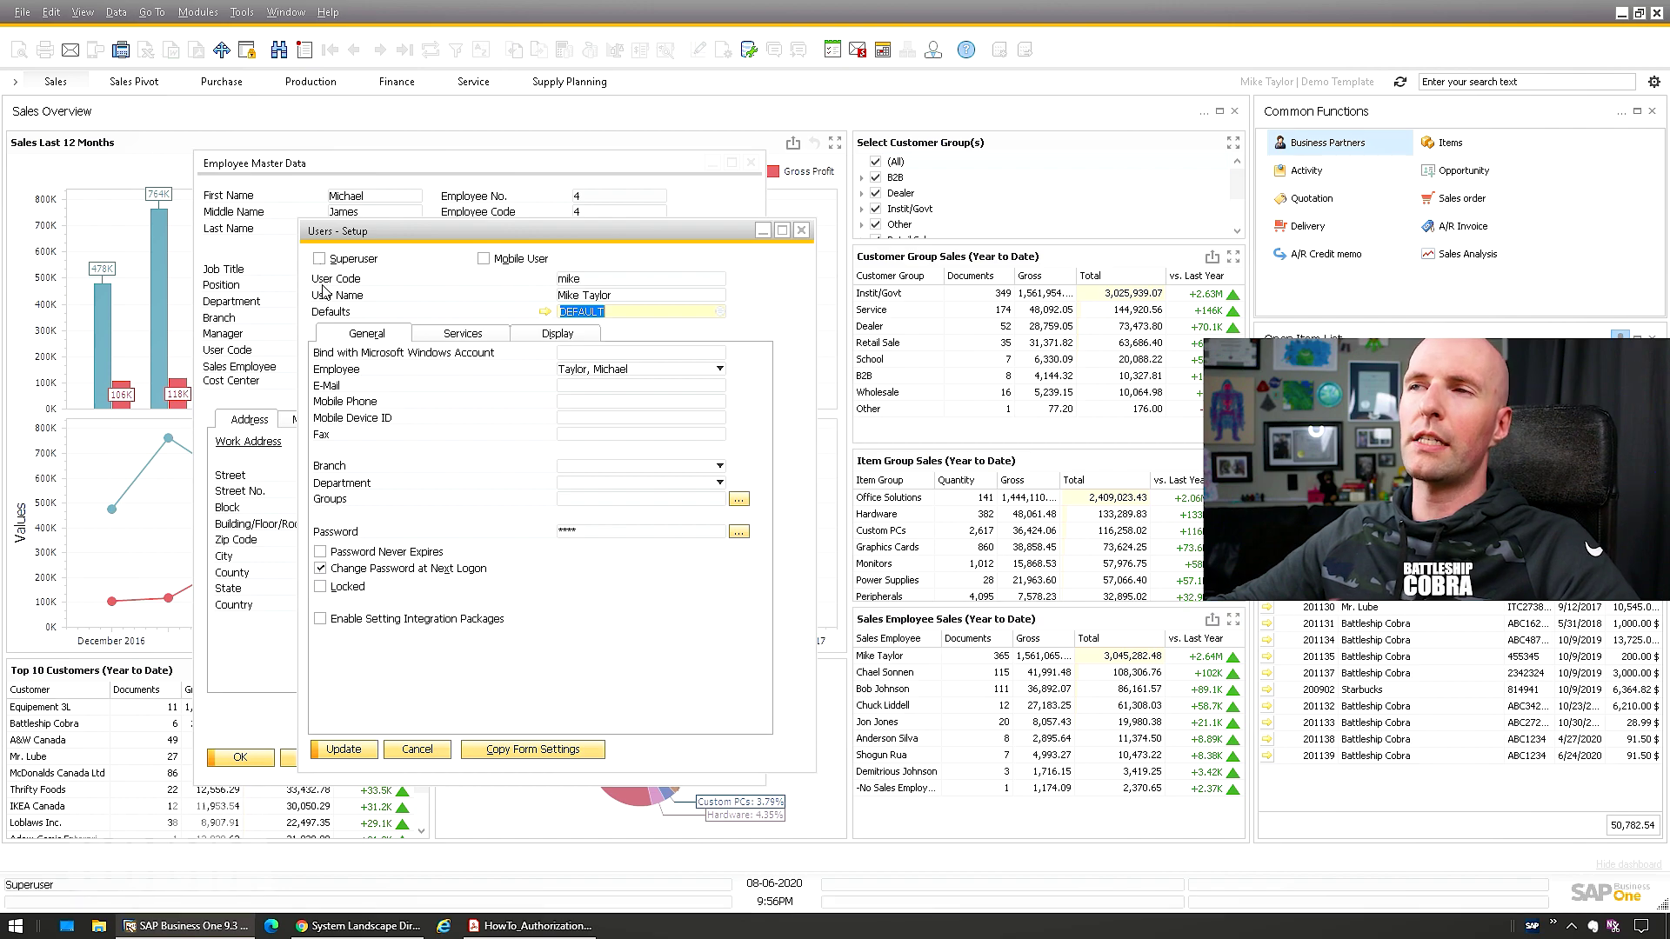
left_click(348, 753)
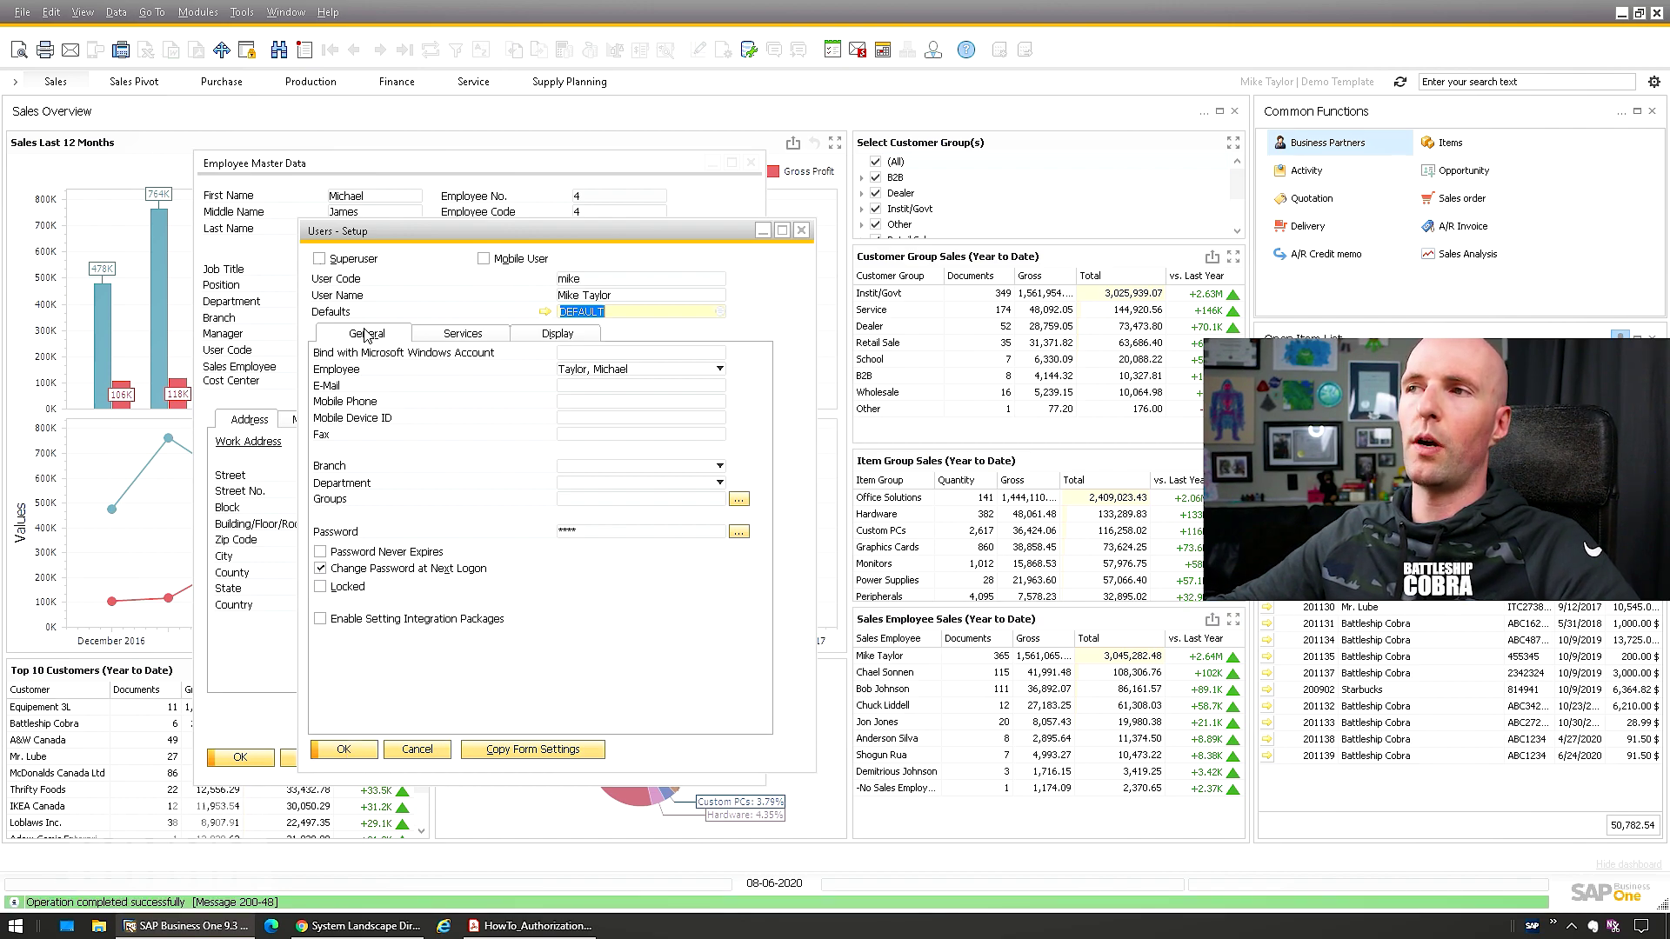
Set the user's screen locking time to 999 and save
left_click(468, 335)
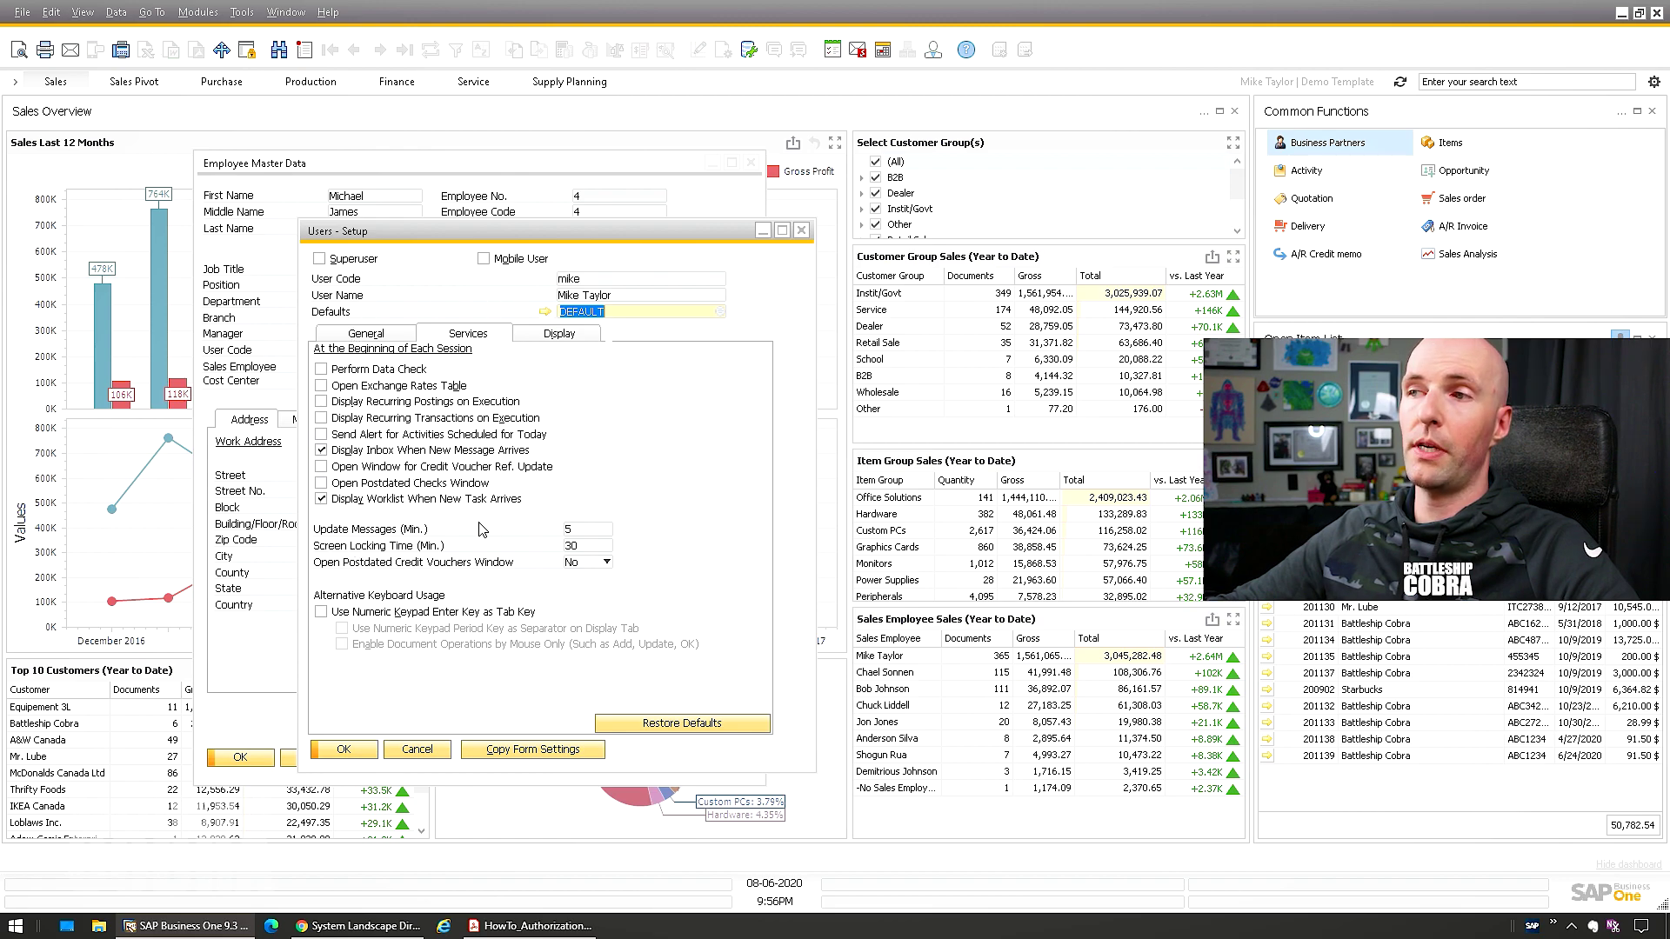
left_click(588, 545)
type("9999")
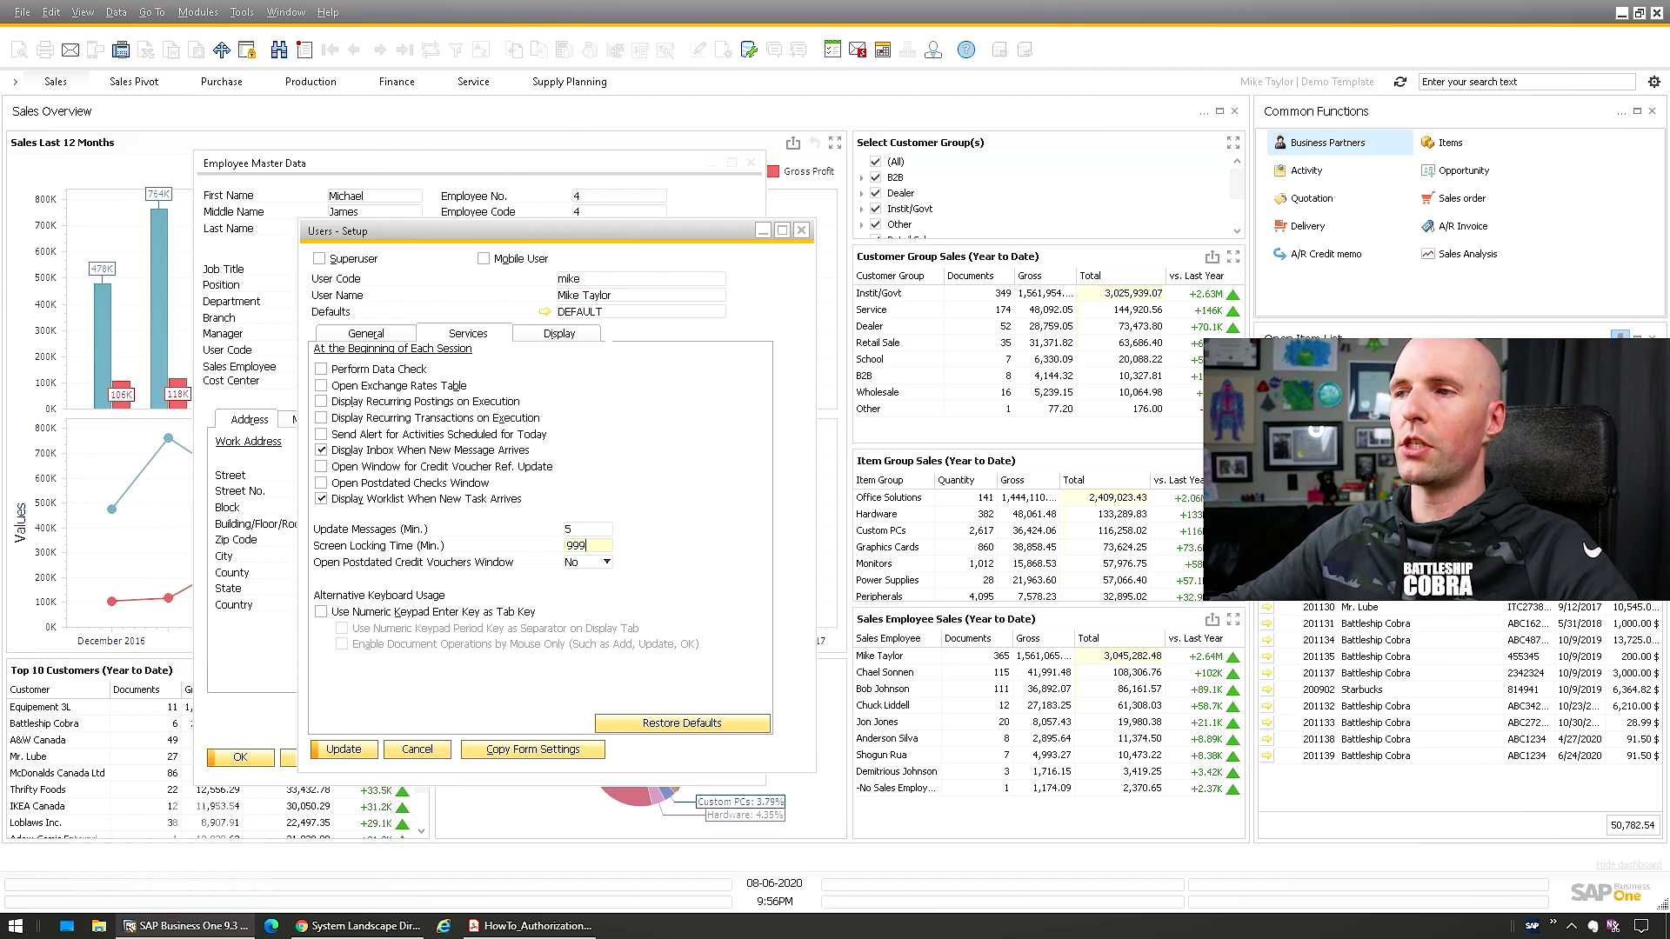
left_click(343, 750)
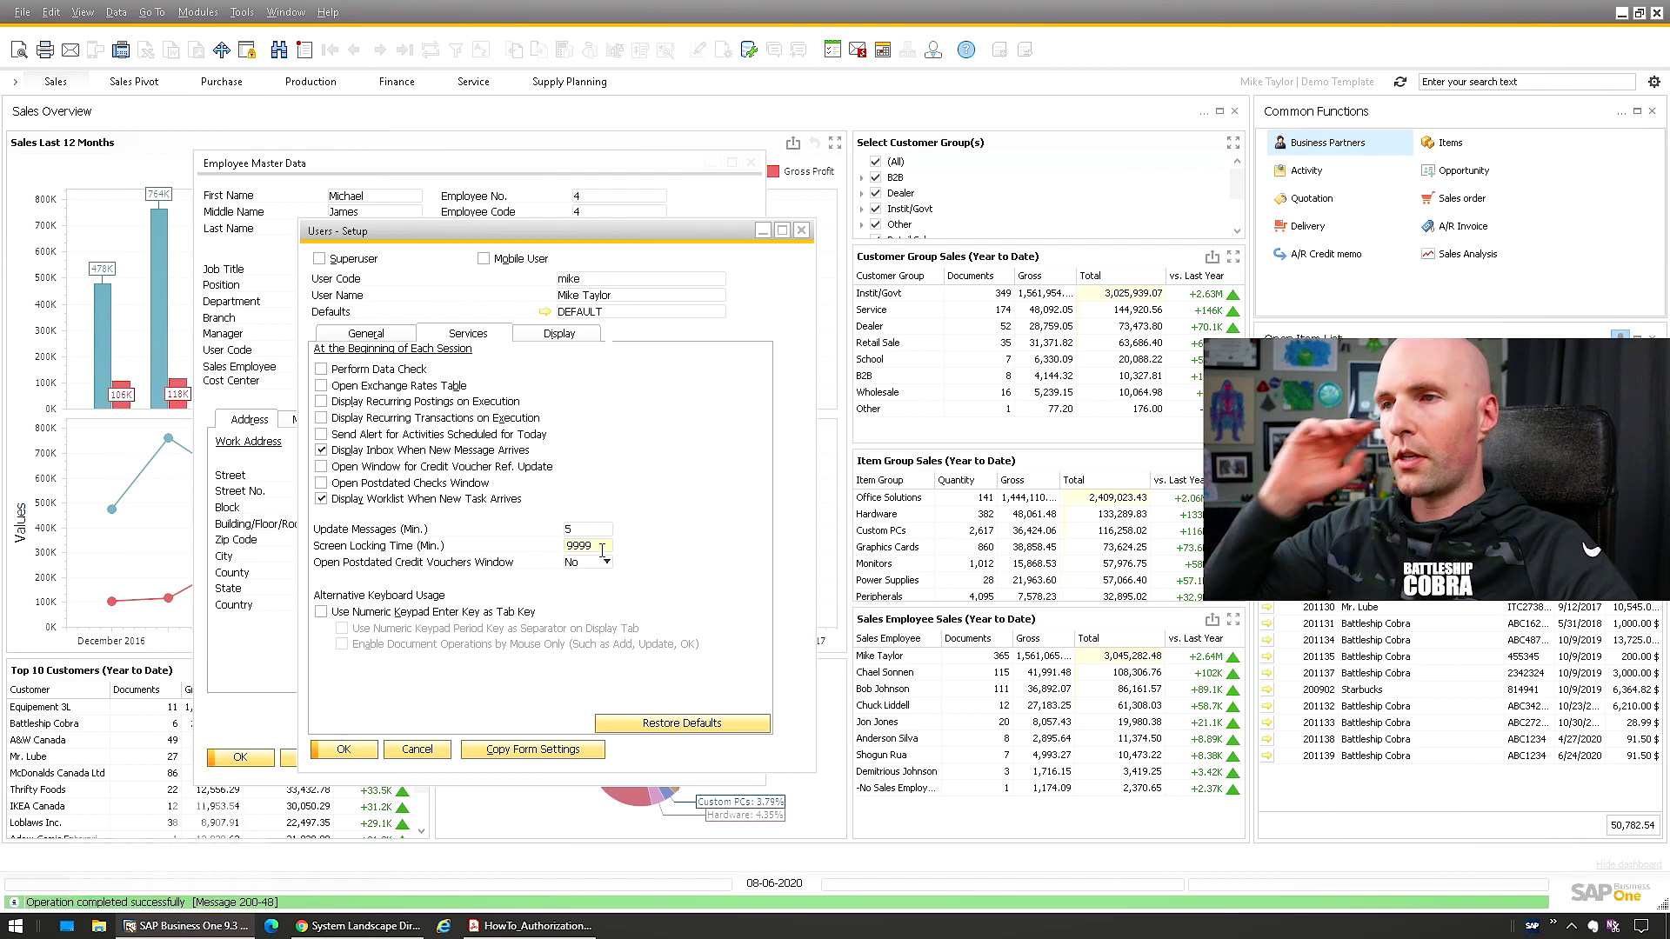
Review the user's display and general details, then open Copy Form Settings
left_click(560, 334)
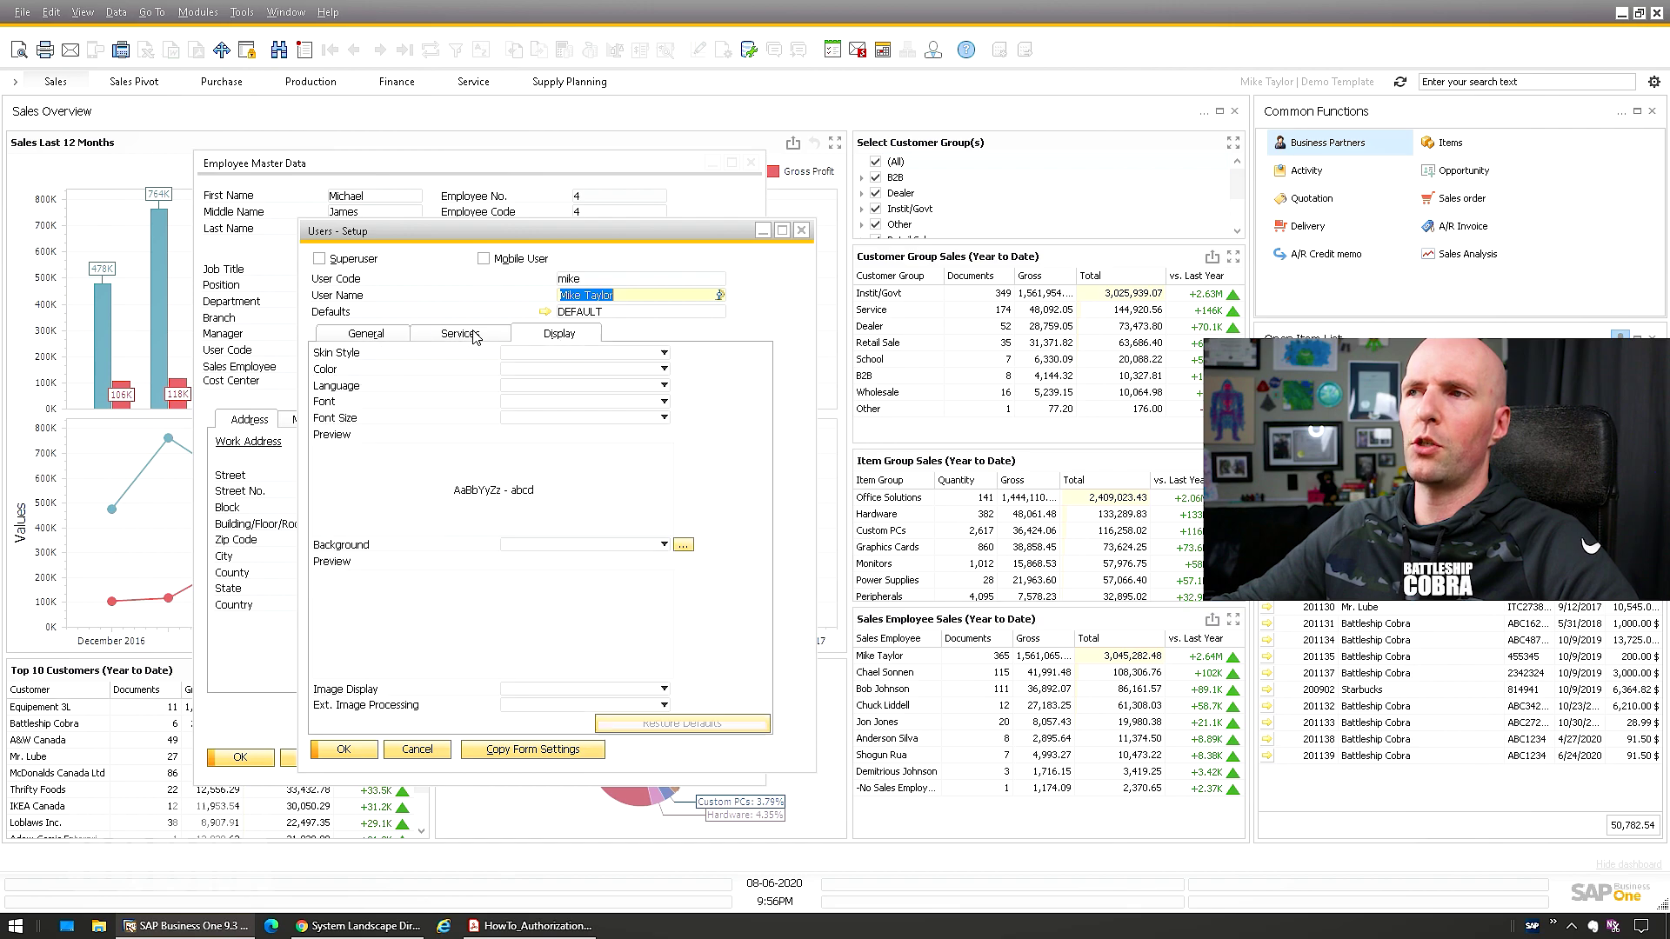
left_click(442, 336)
left_click(386, 337)
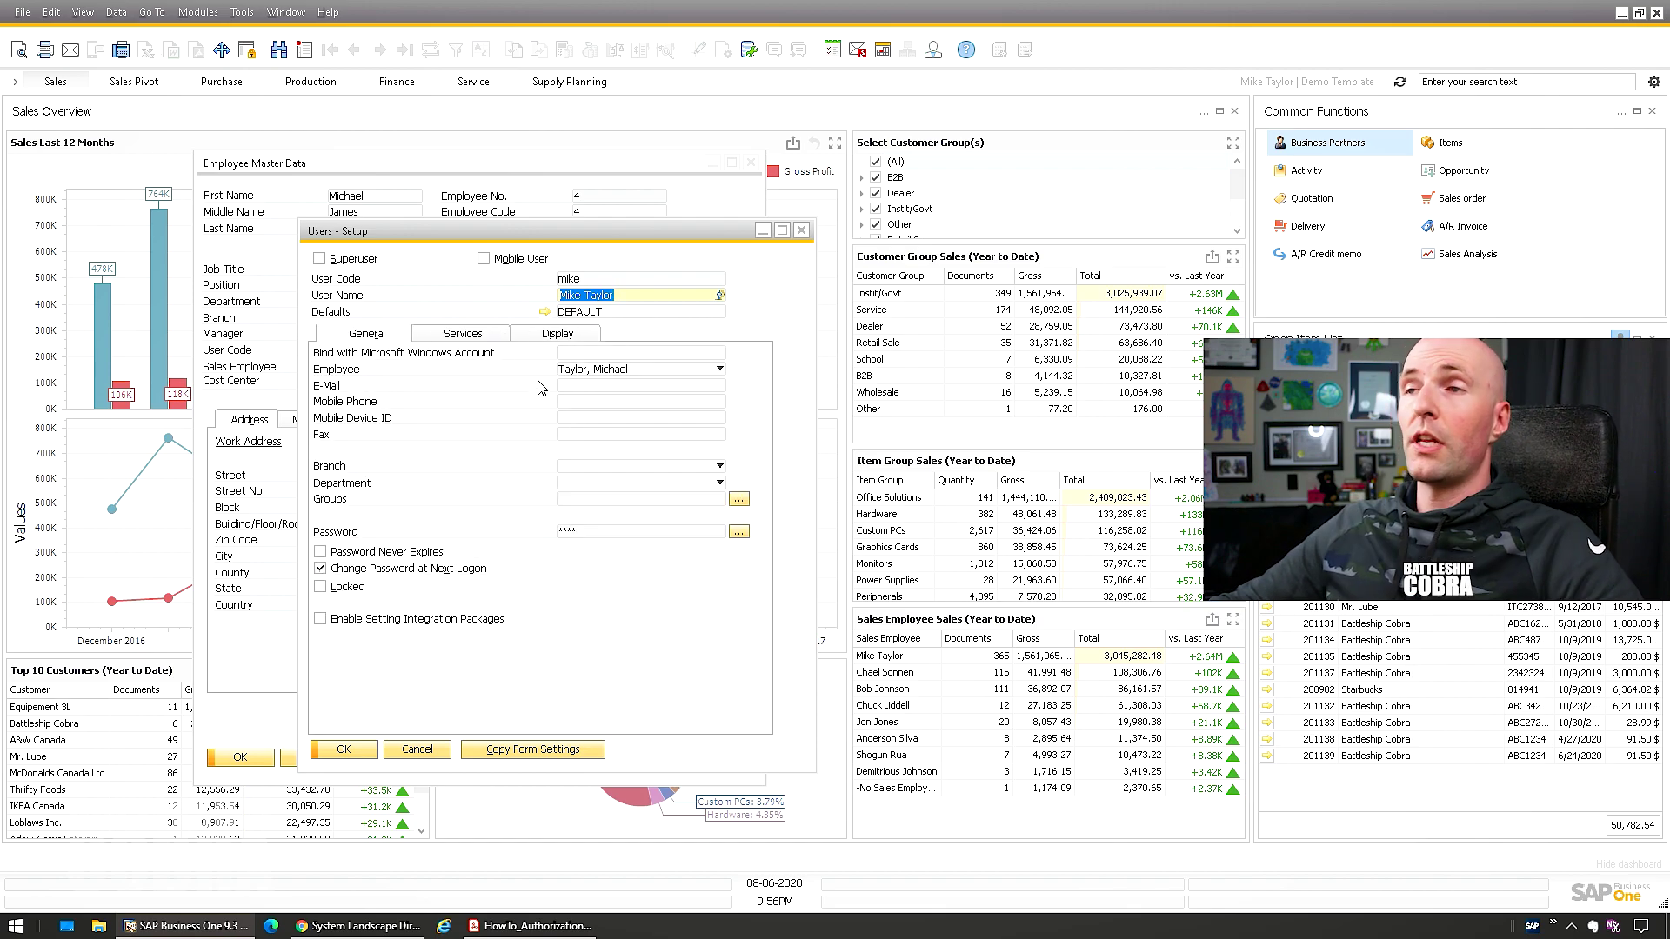
left_click(623, 295)
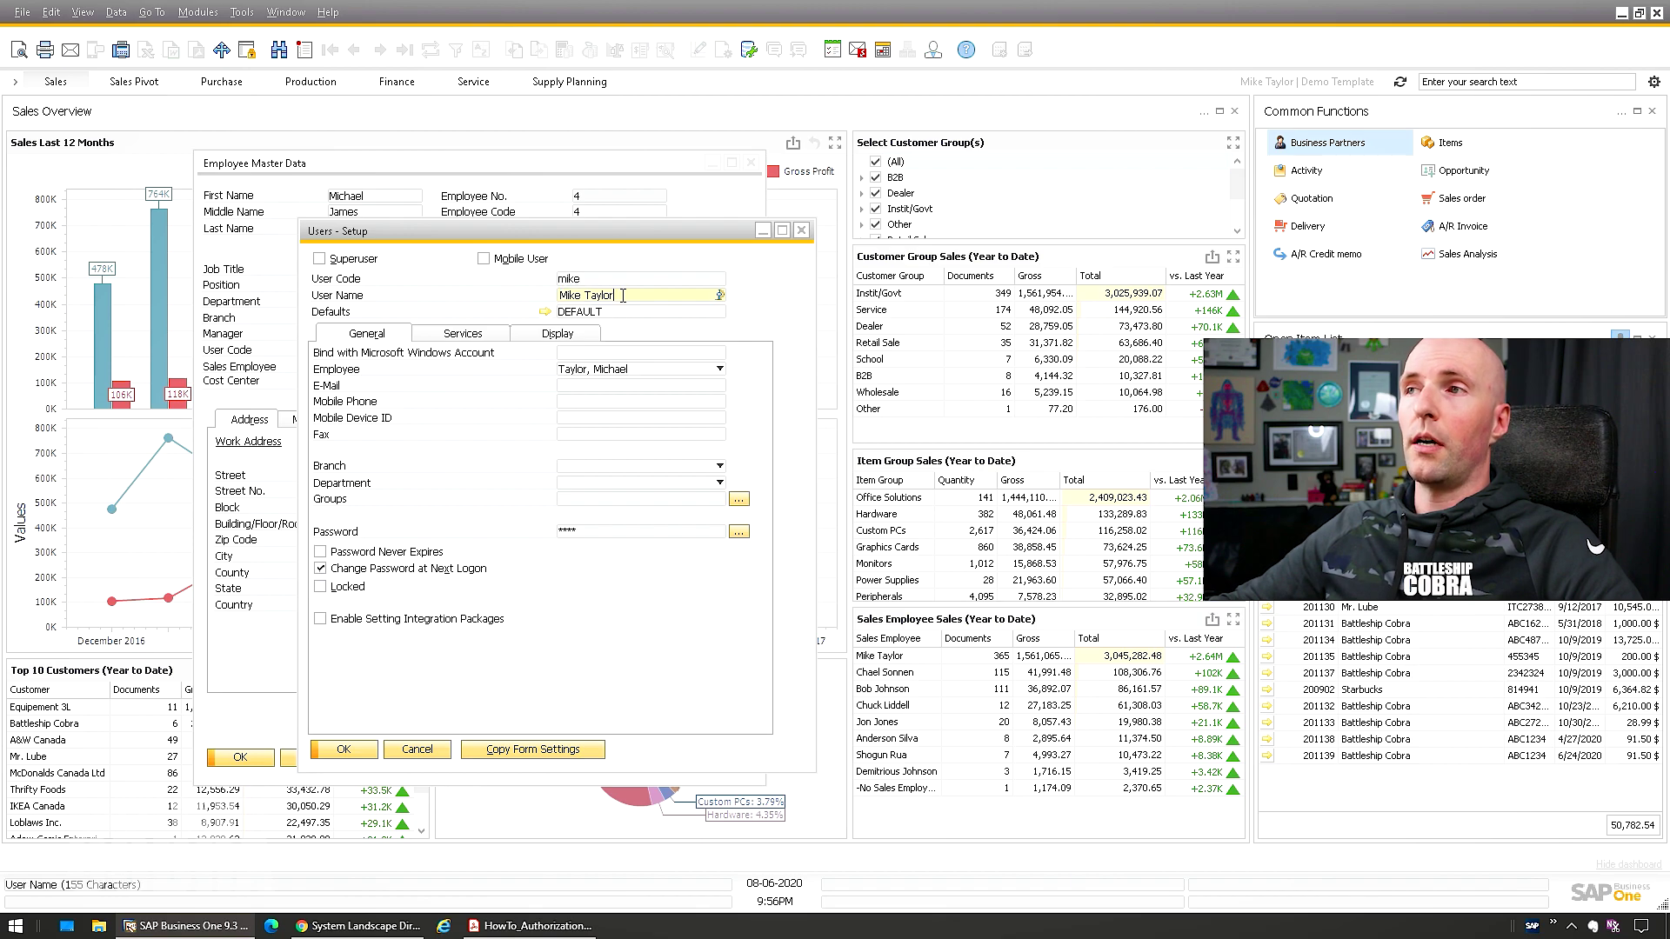
left_click(514, 753)
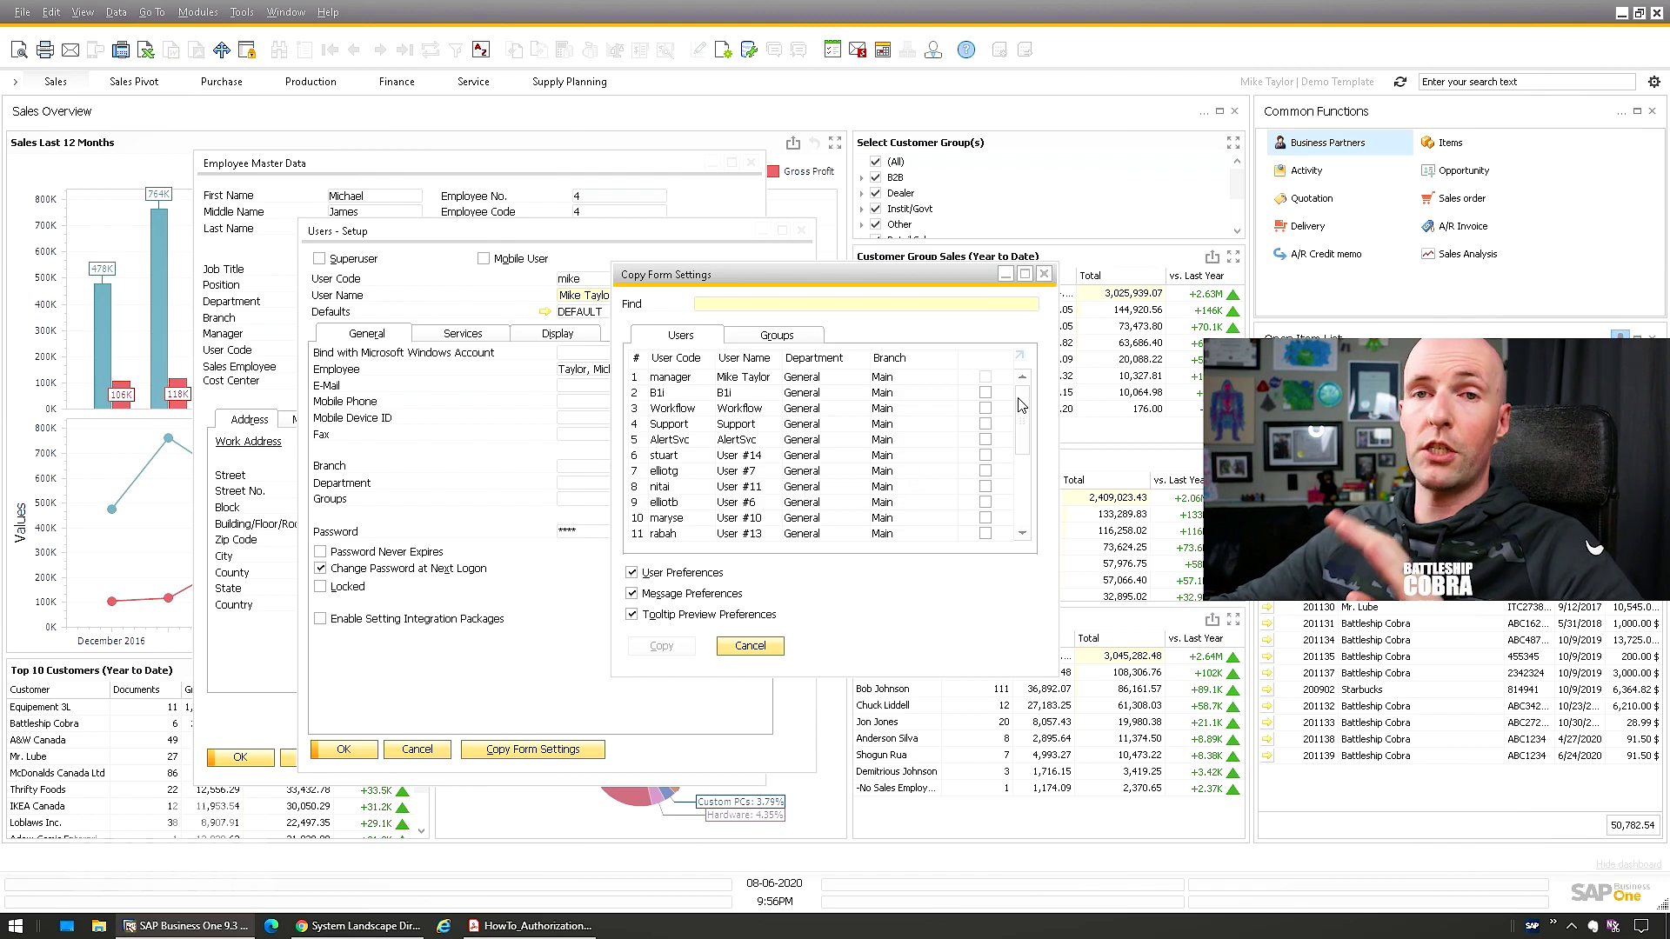
Tick user stuart and copy the user, message and tooltip preferences, accepting the override warning
left_click_drag(1023, 403, 1023, 488)
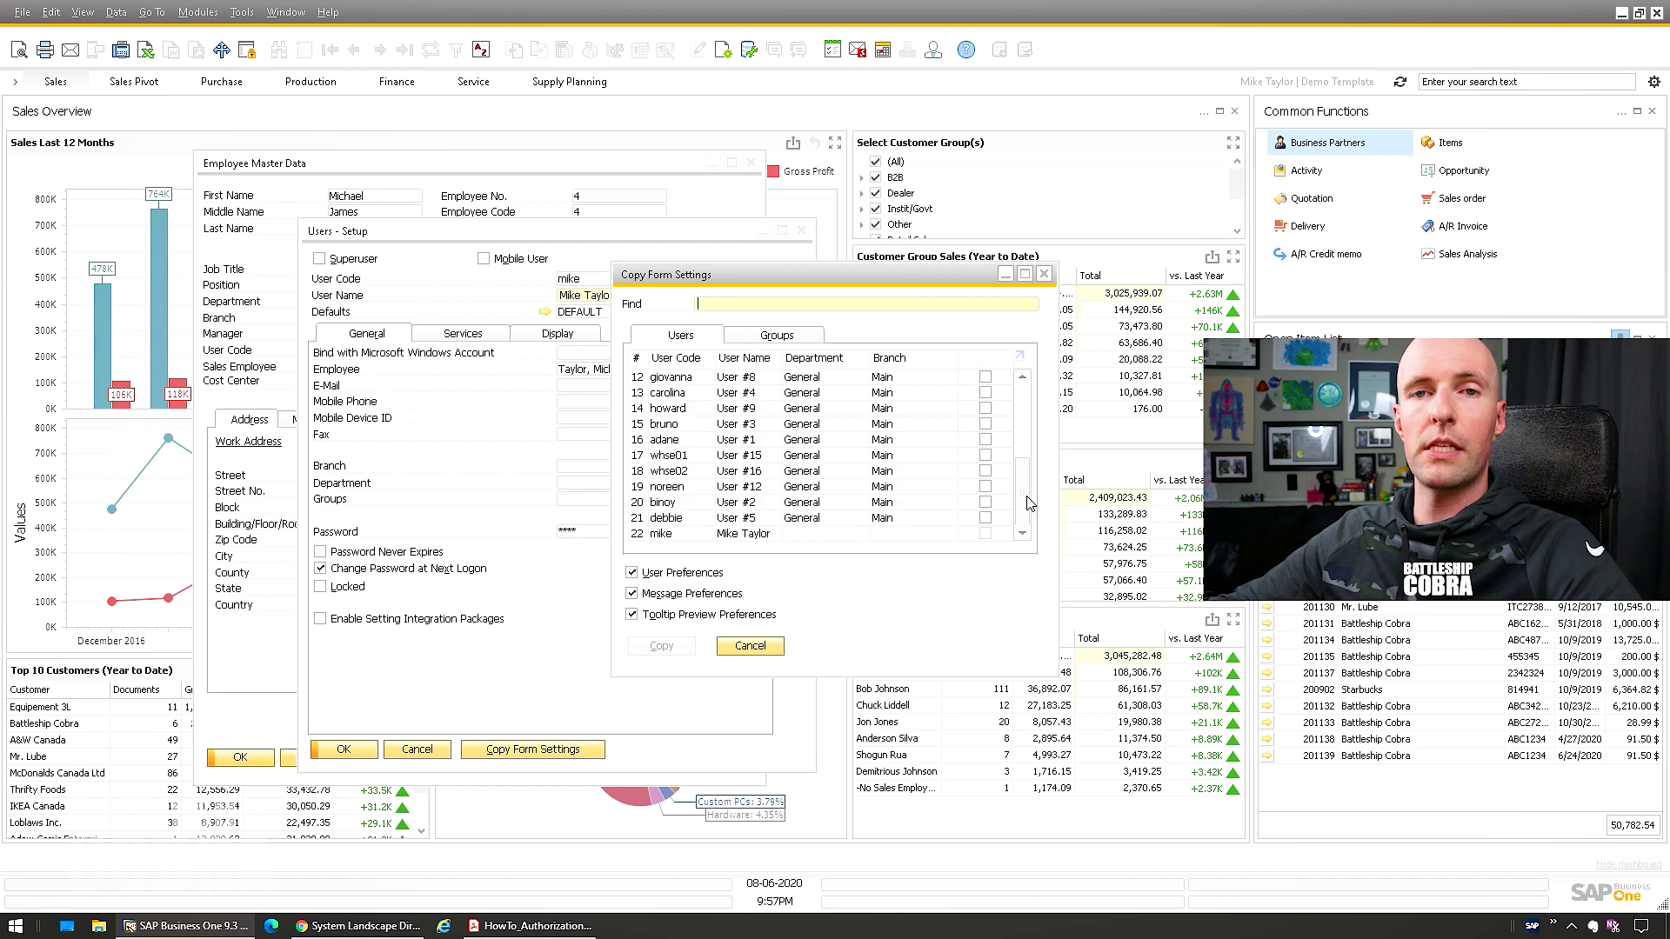
scroll(1023, 487, "up", 4)
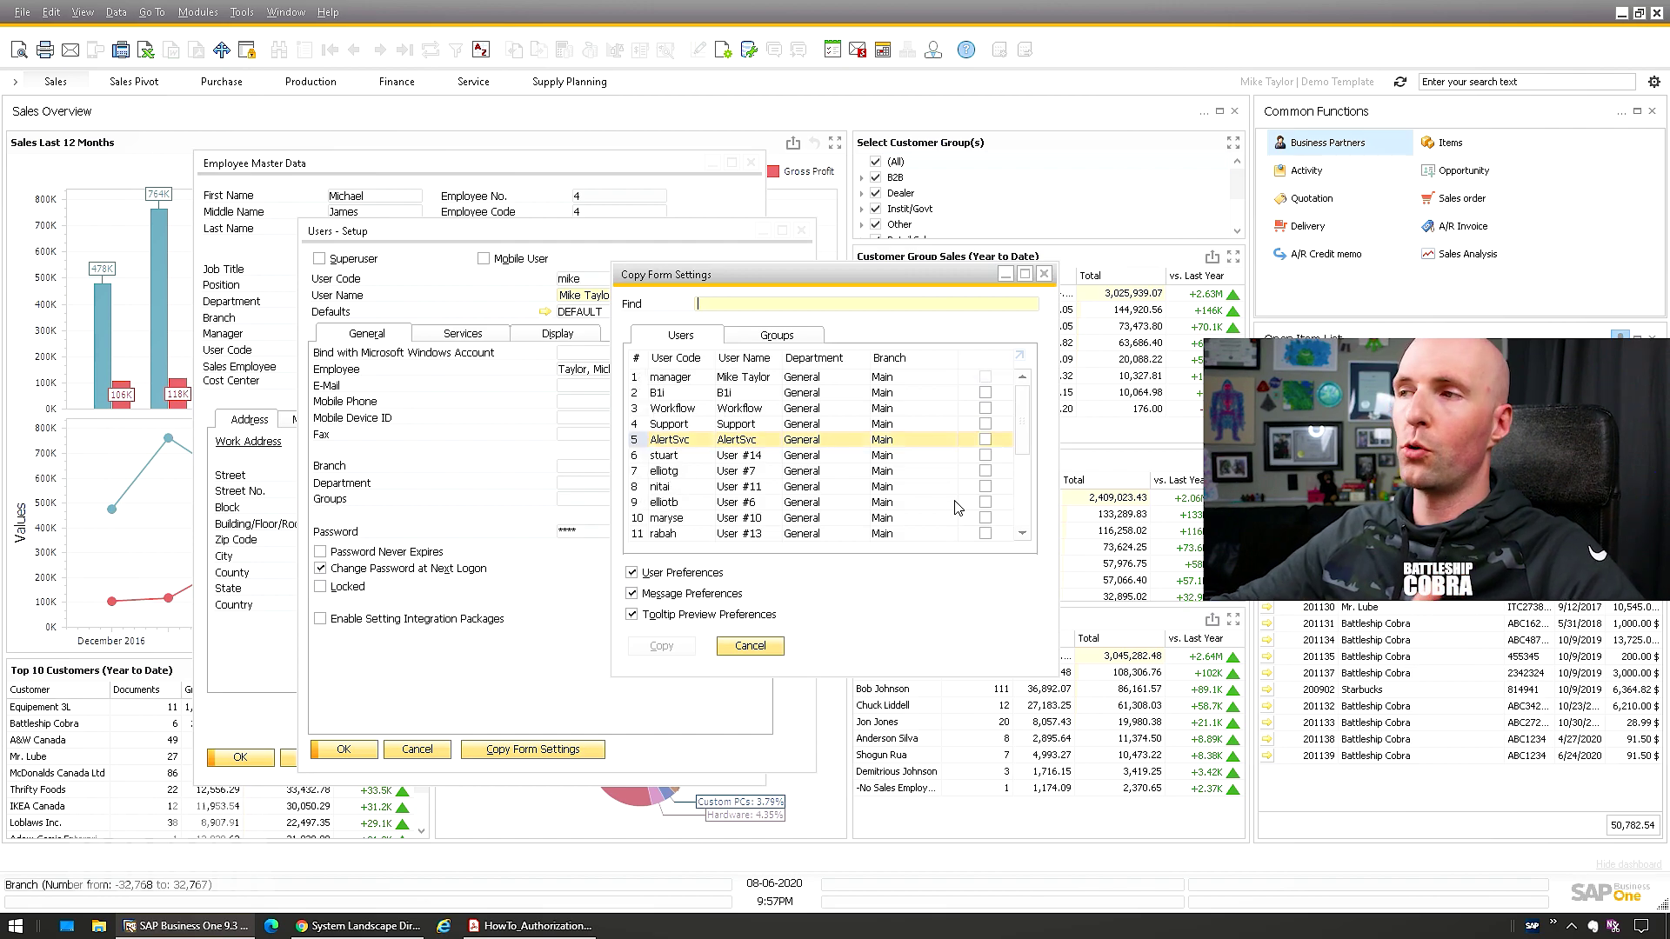
left_click(986, 455)
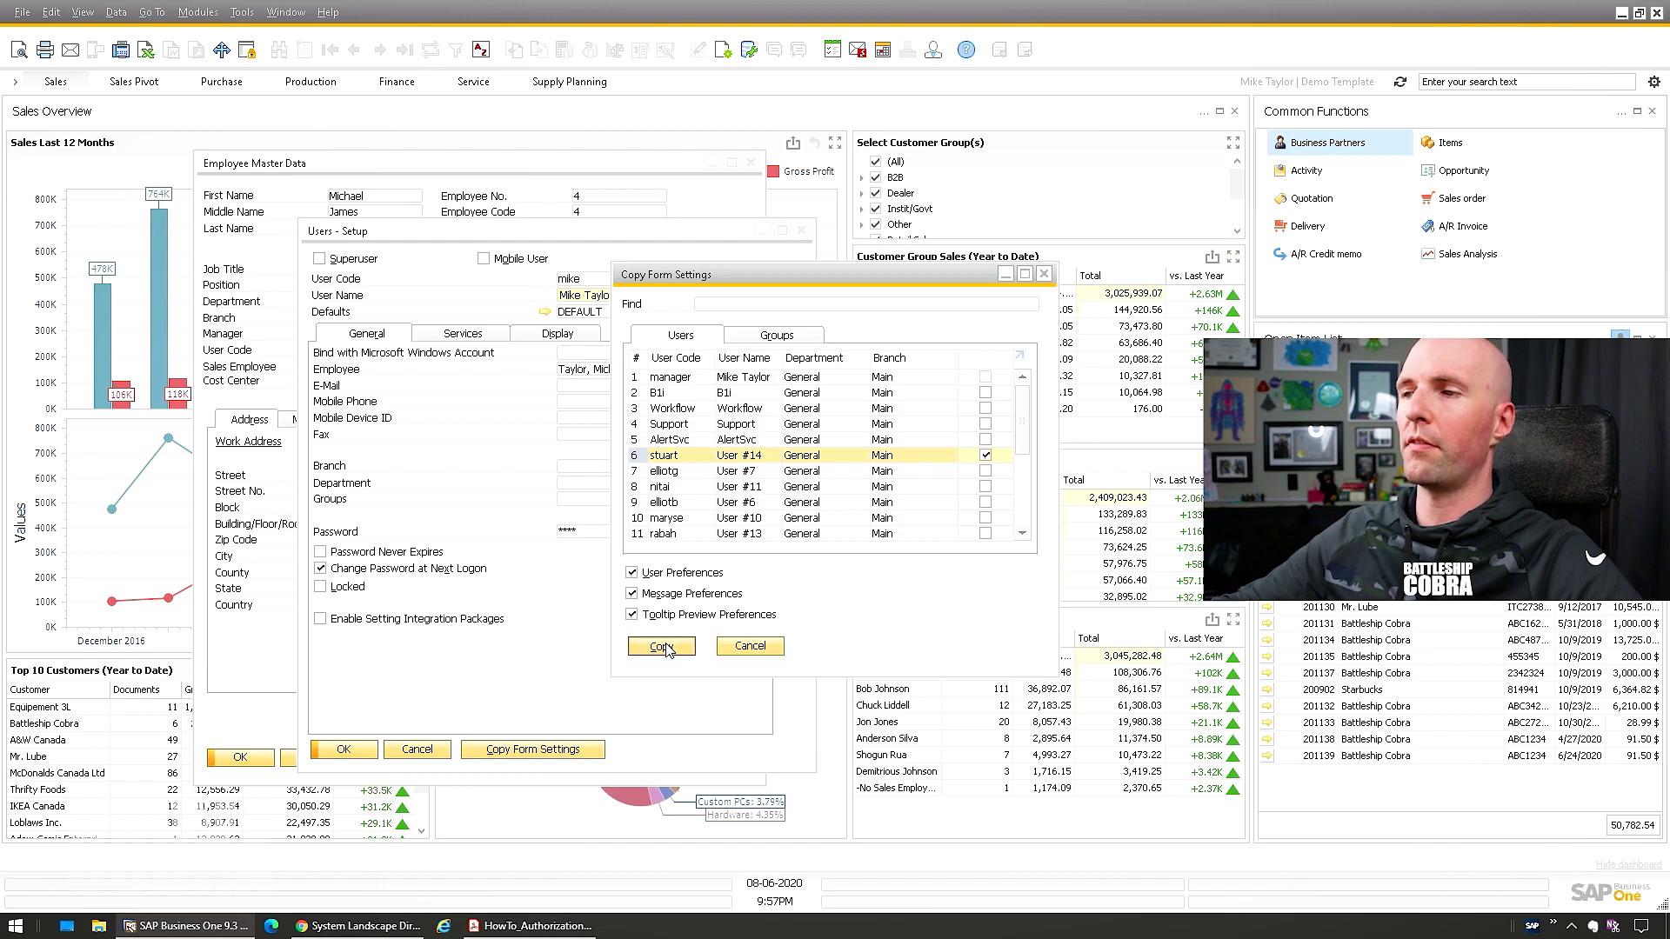
left_click(663, 647)
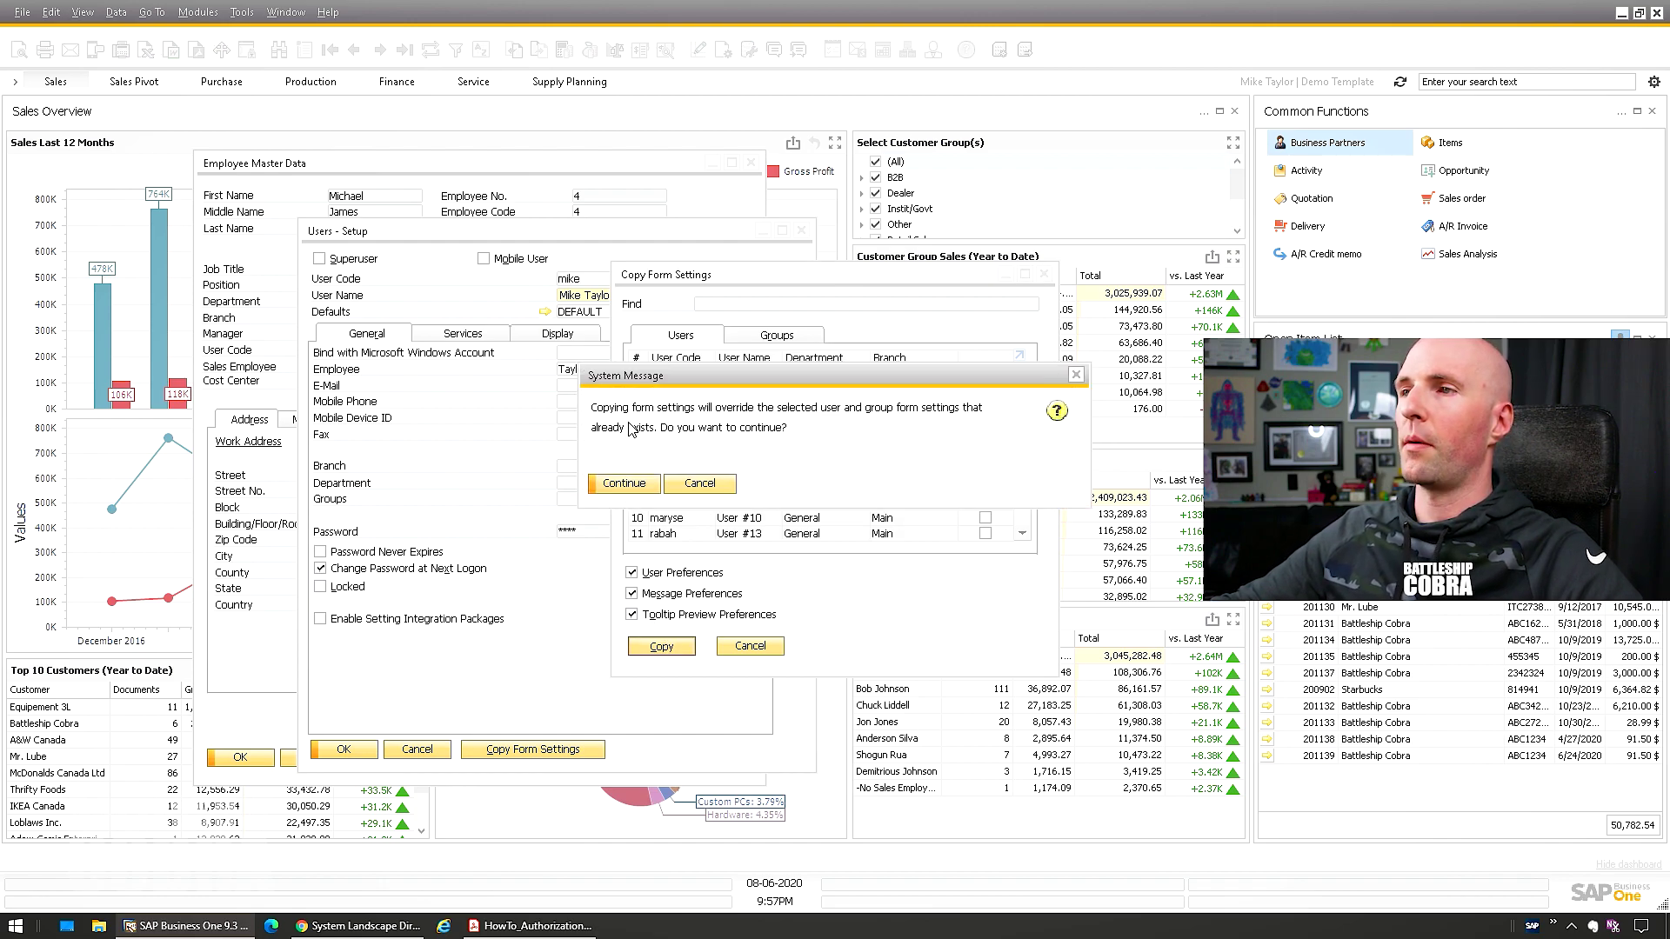
left_click(622, 483)
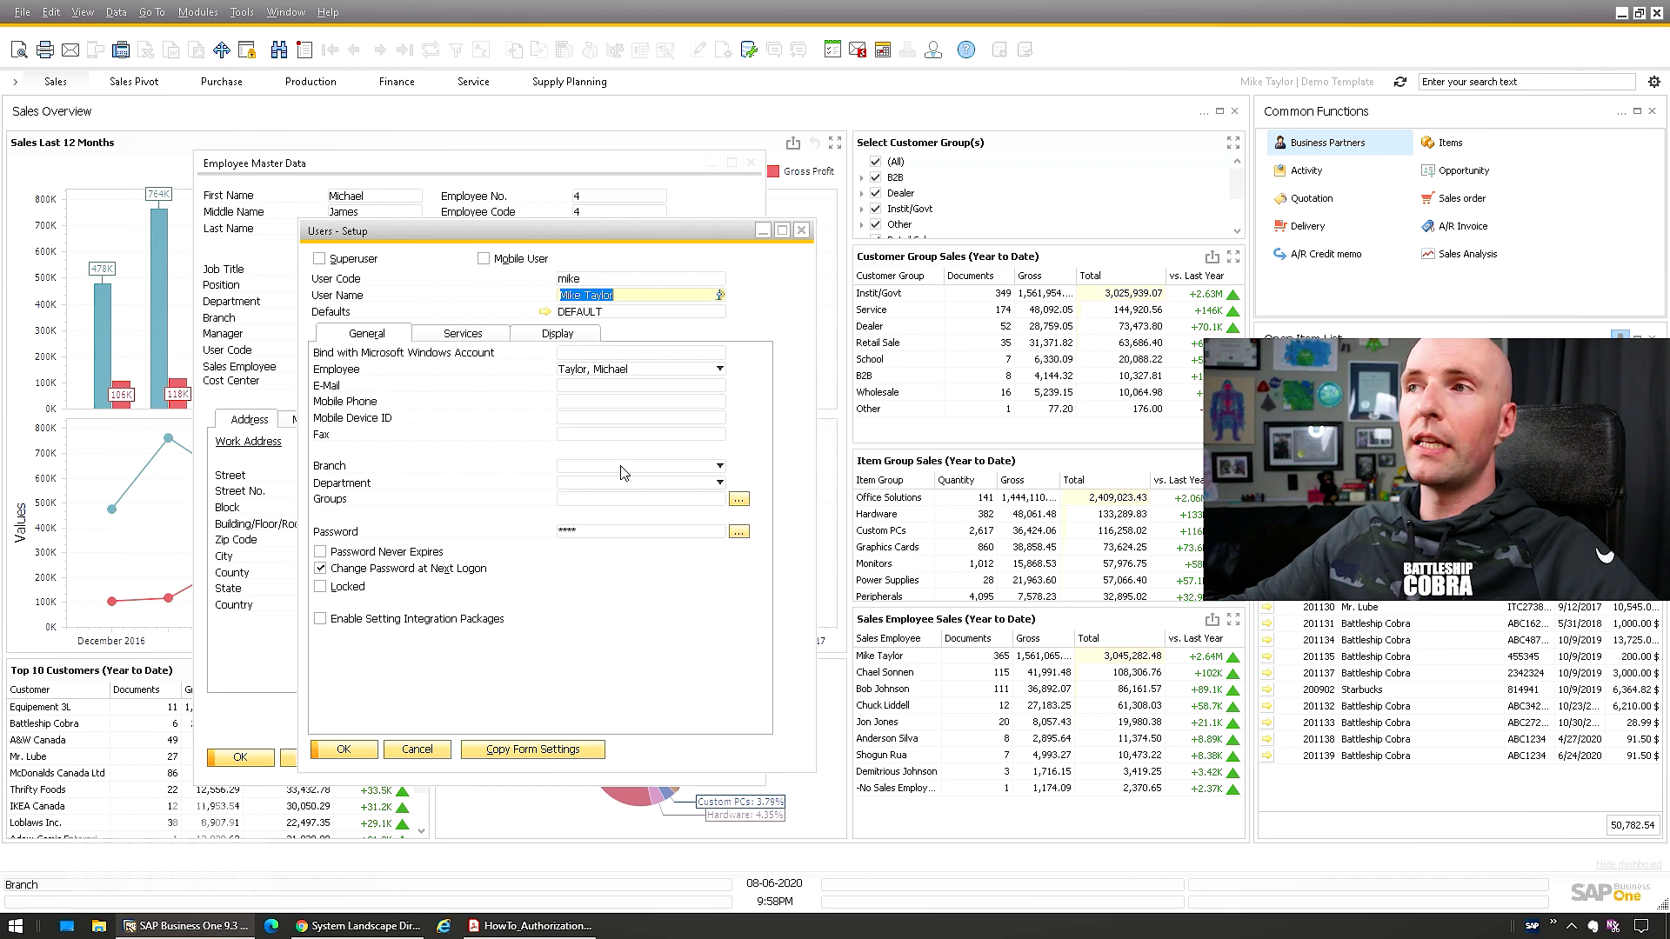
Open Administration > License > License Administration and enlarge its window
left_click(201, 12)
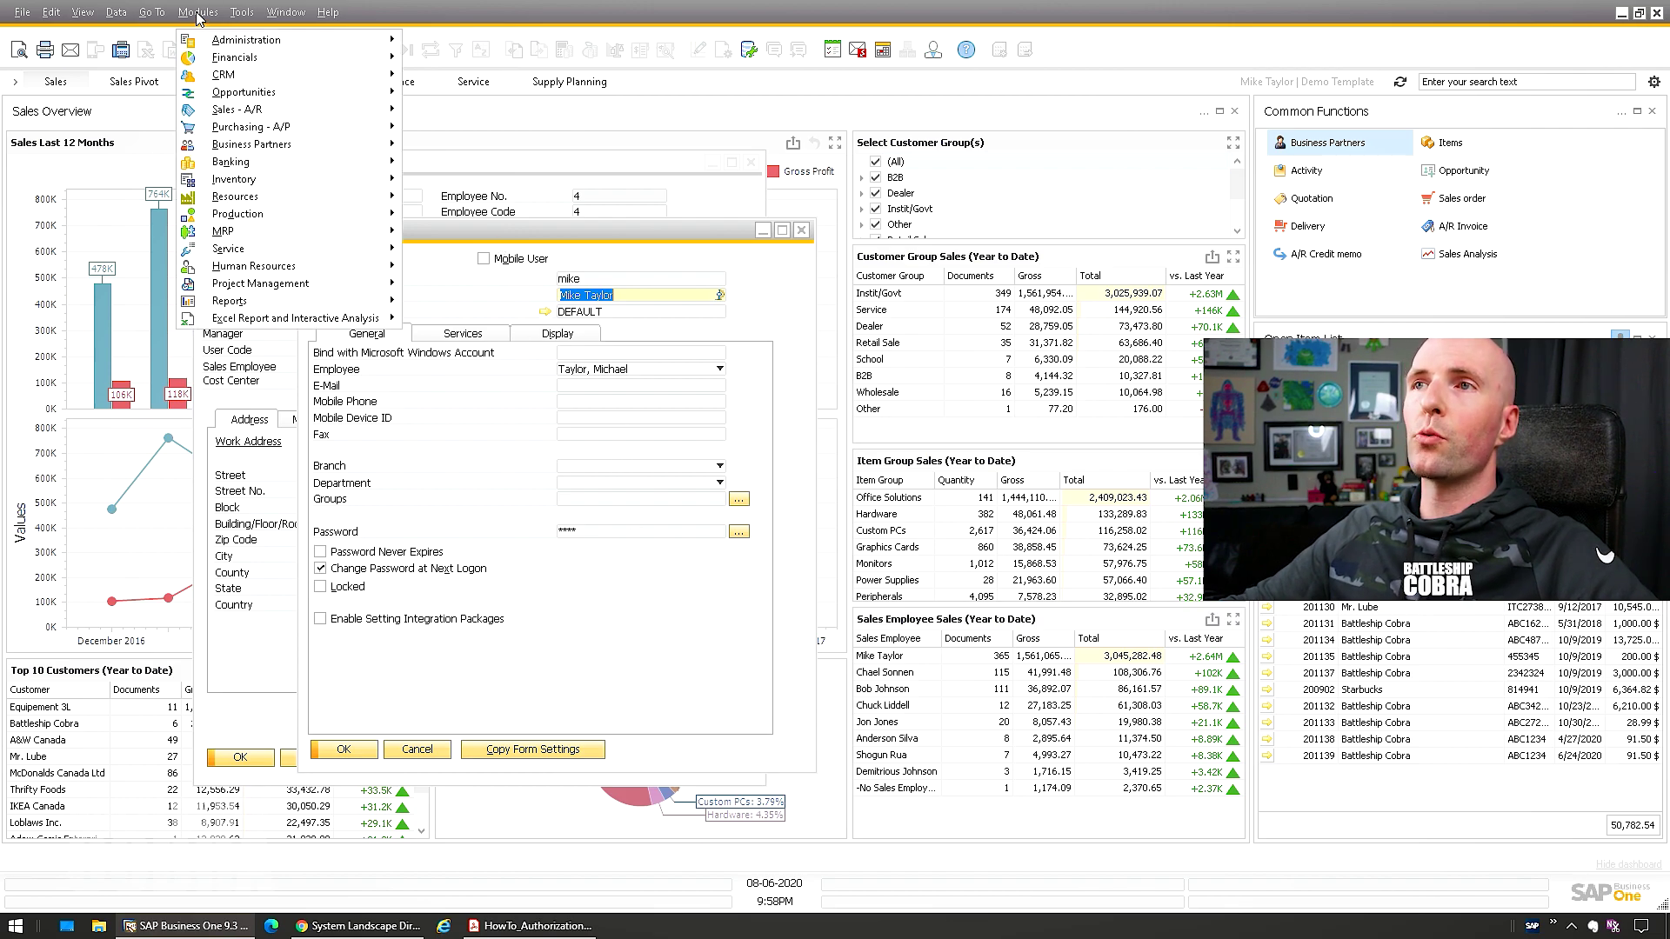
mouse_move(225, 39)
left_click(200, 12)
left_click(200, 12)
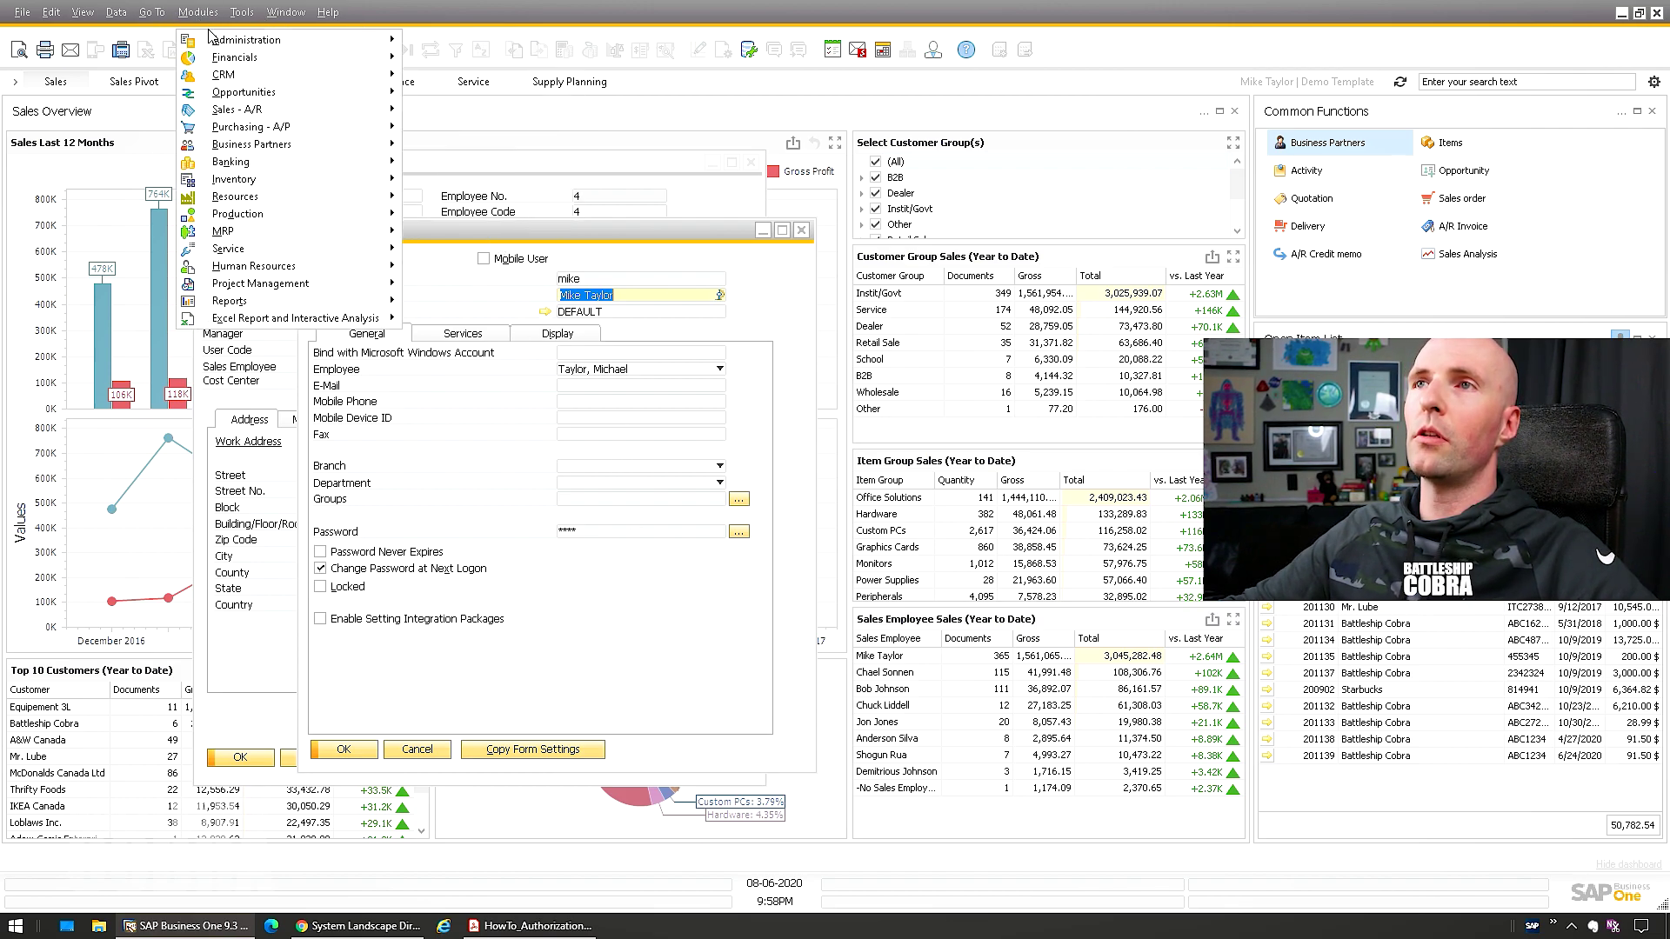
mouse_move(448, 163)
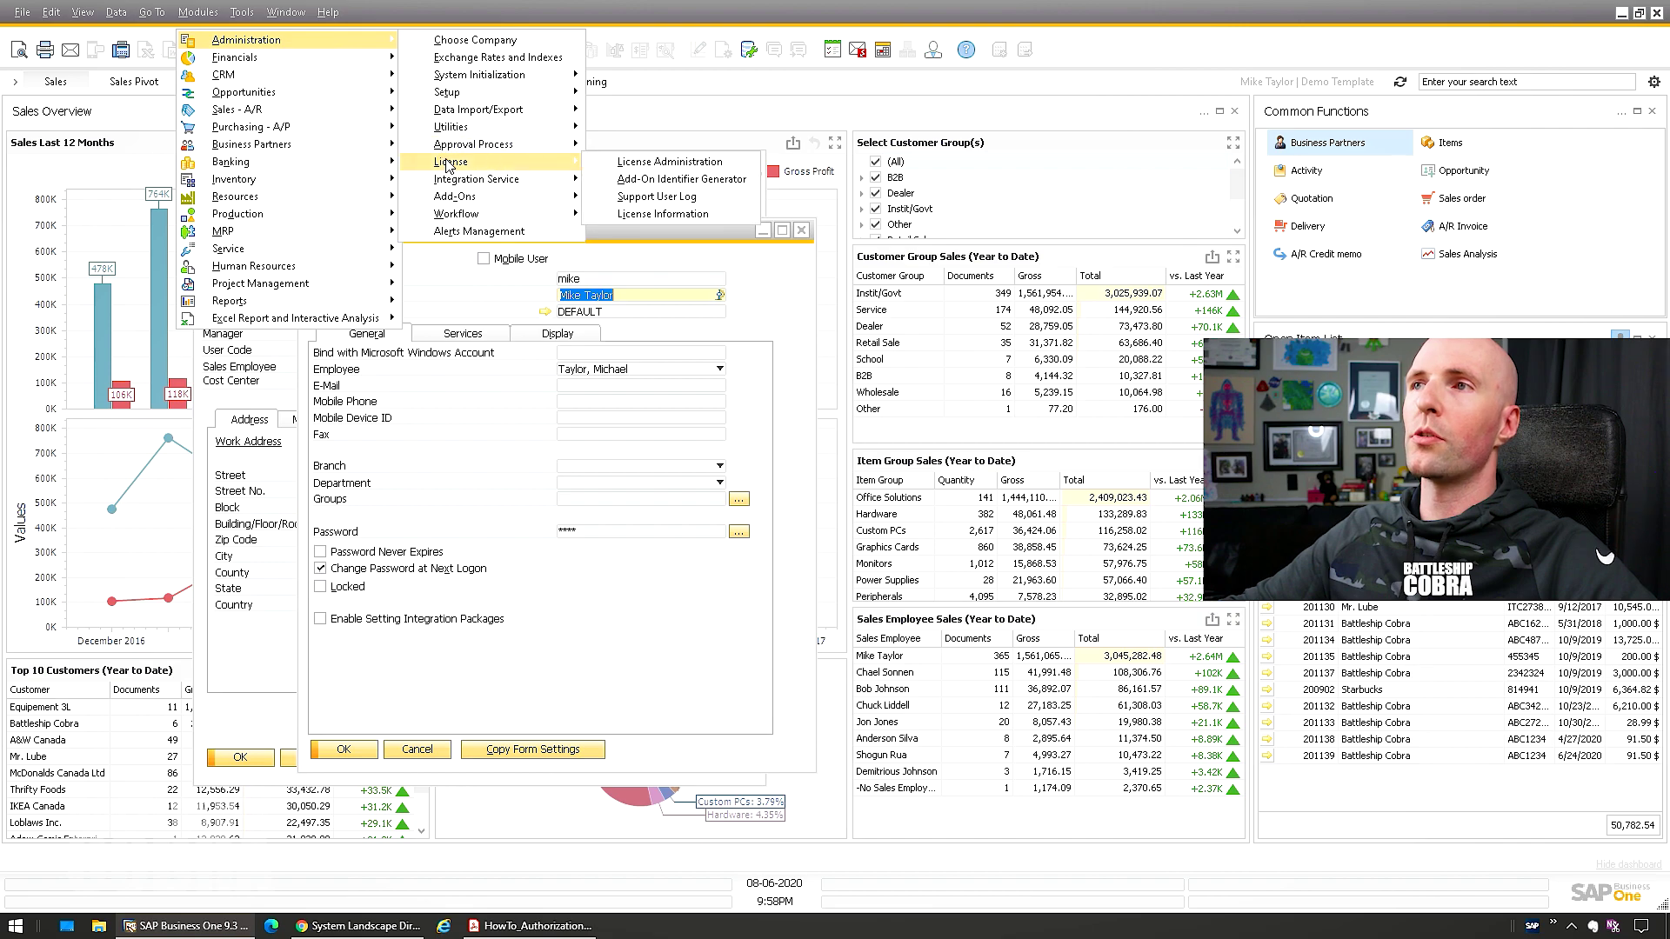
left_click(668, 164)
left_click_drag(592, 317, 313, 346)
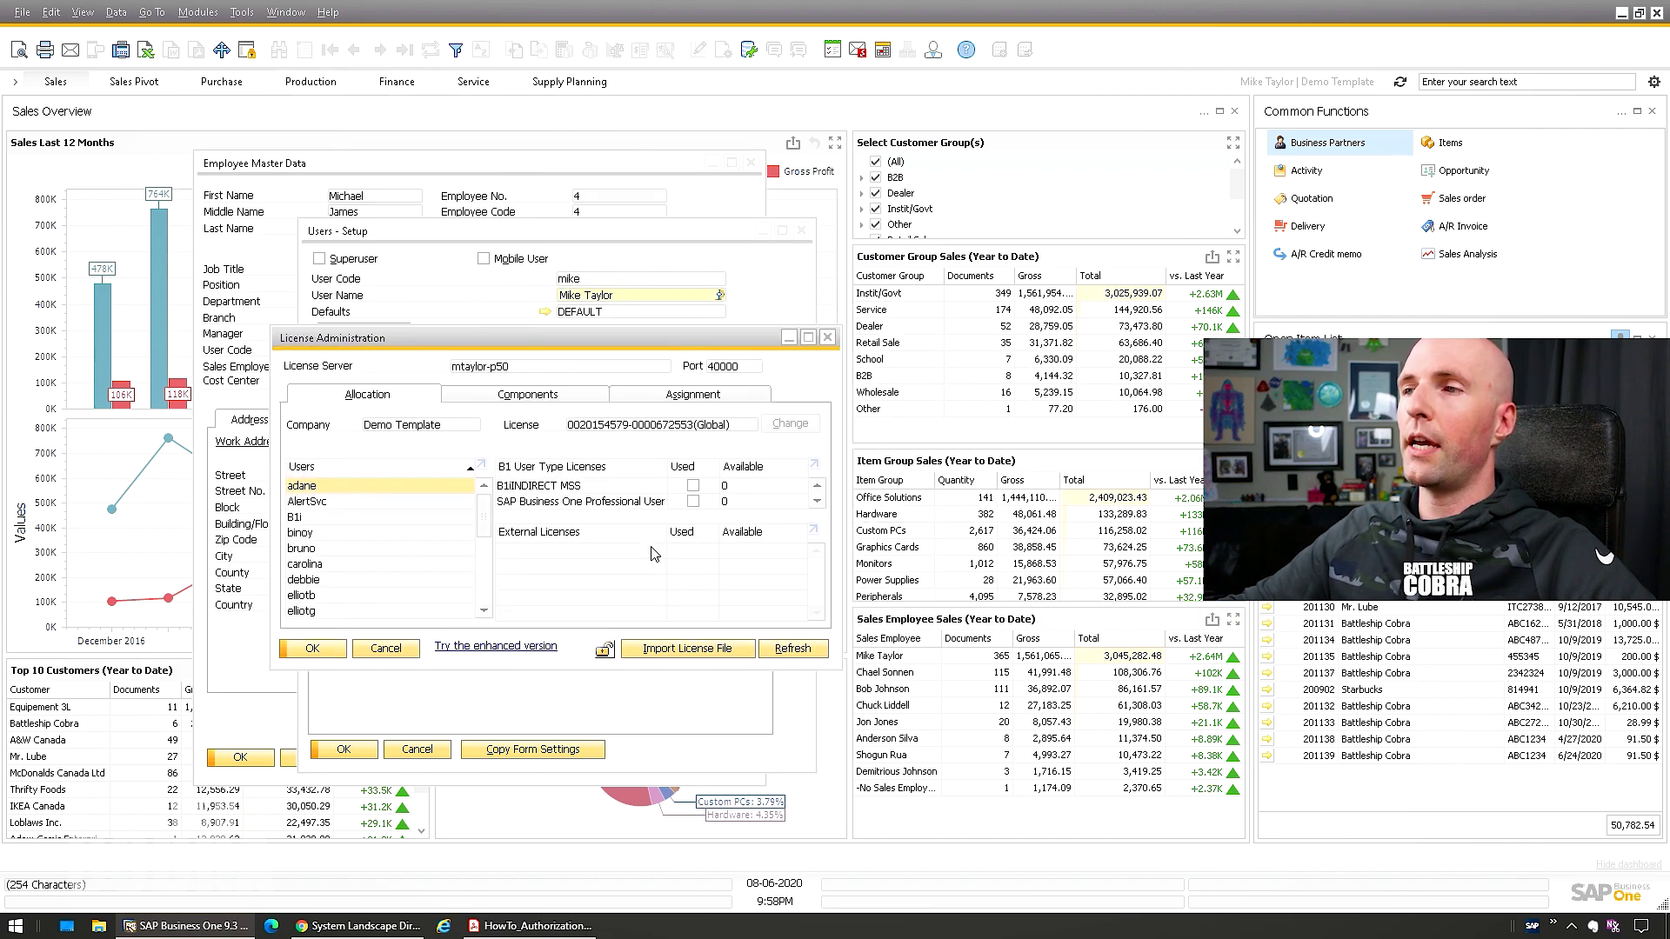
left_click_drag(462, 680, 462, 802)
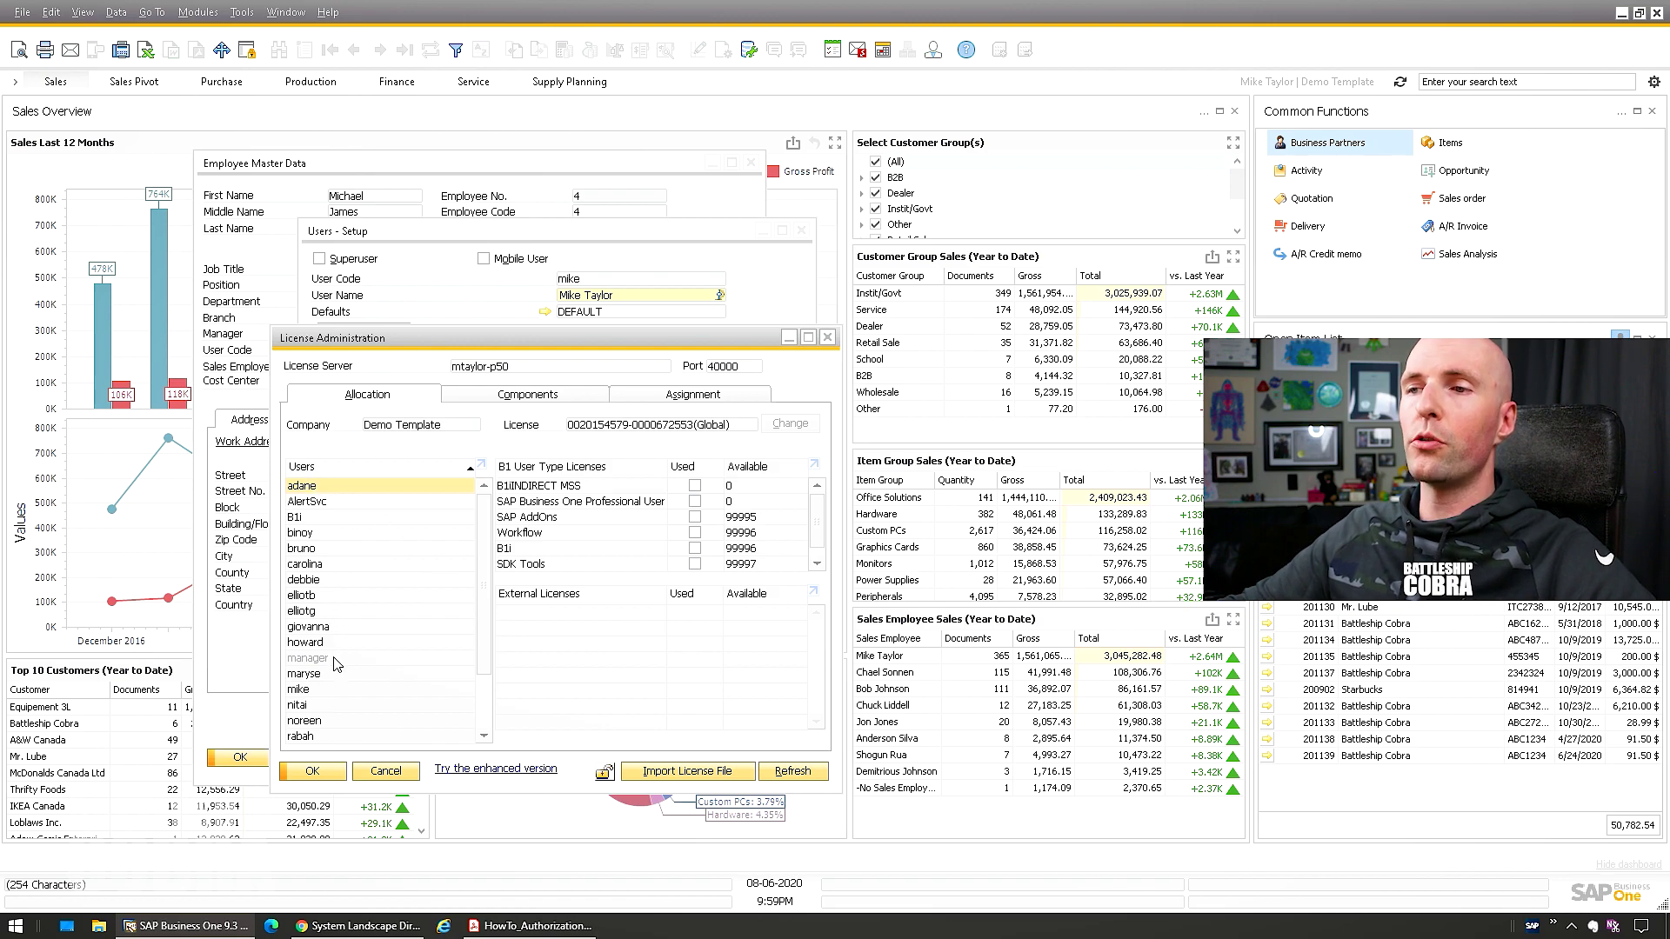
Free the manager's Professional User license, give mike SAP AddOns and Workflow licenses, and update
scroll(338, 664, "down", 2)
left_click(306, 627)
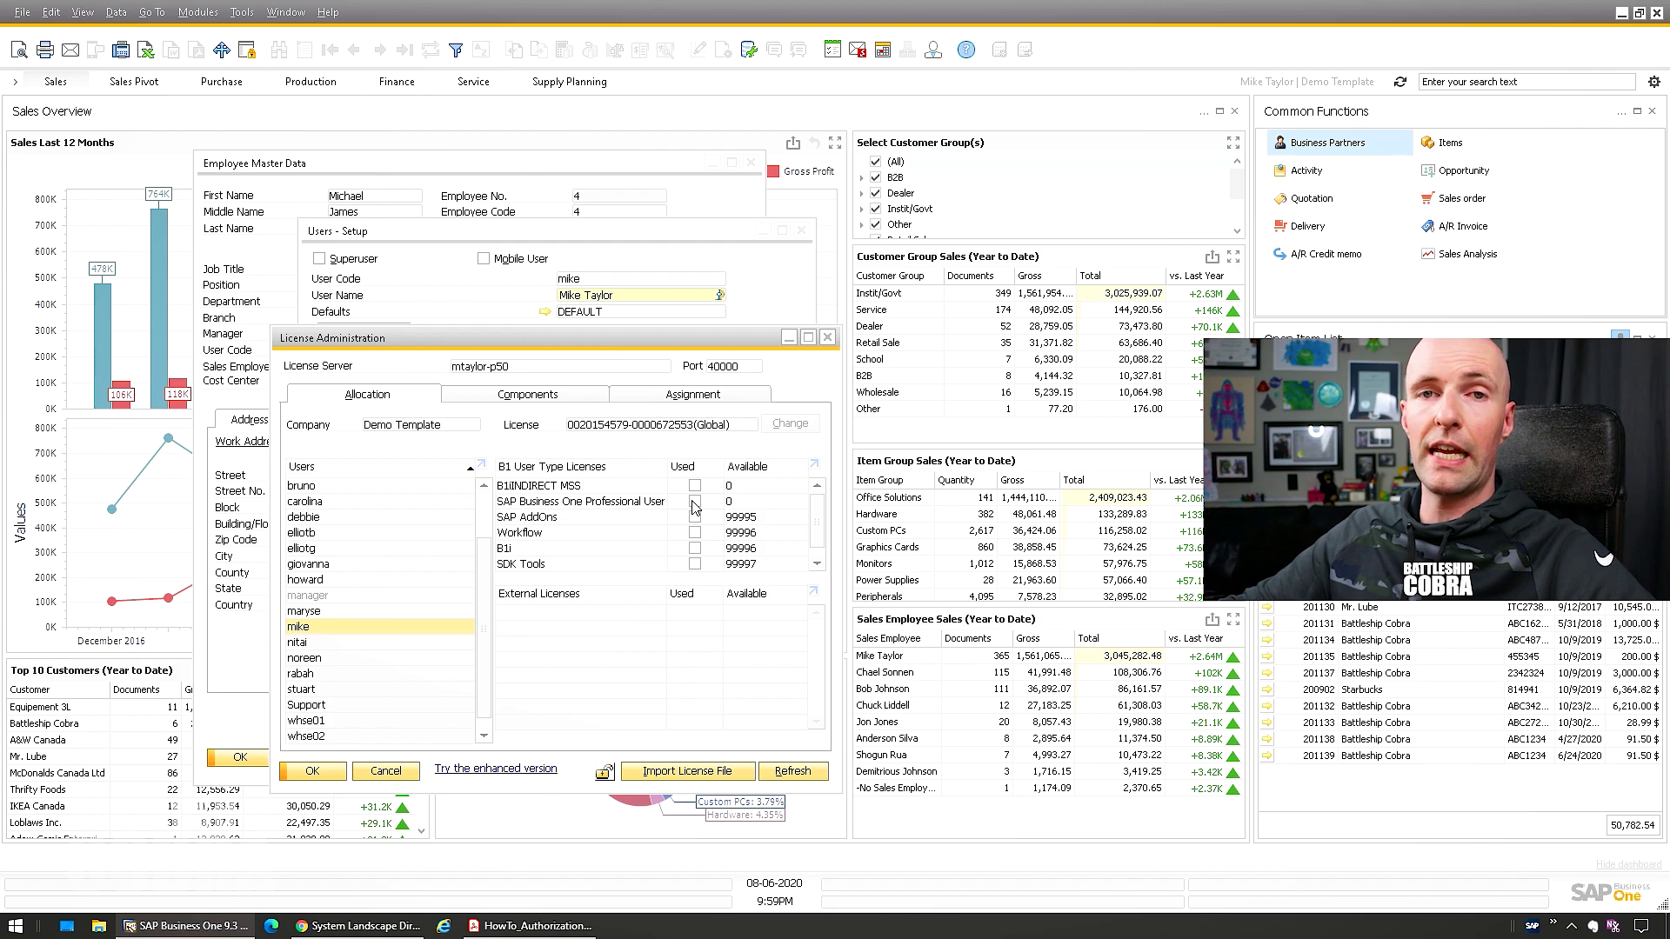
left_click(320, 598)
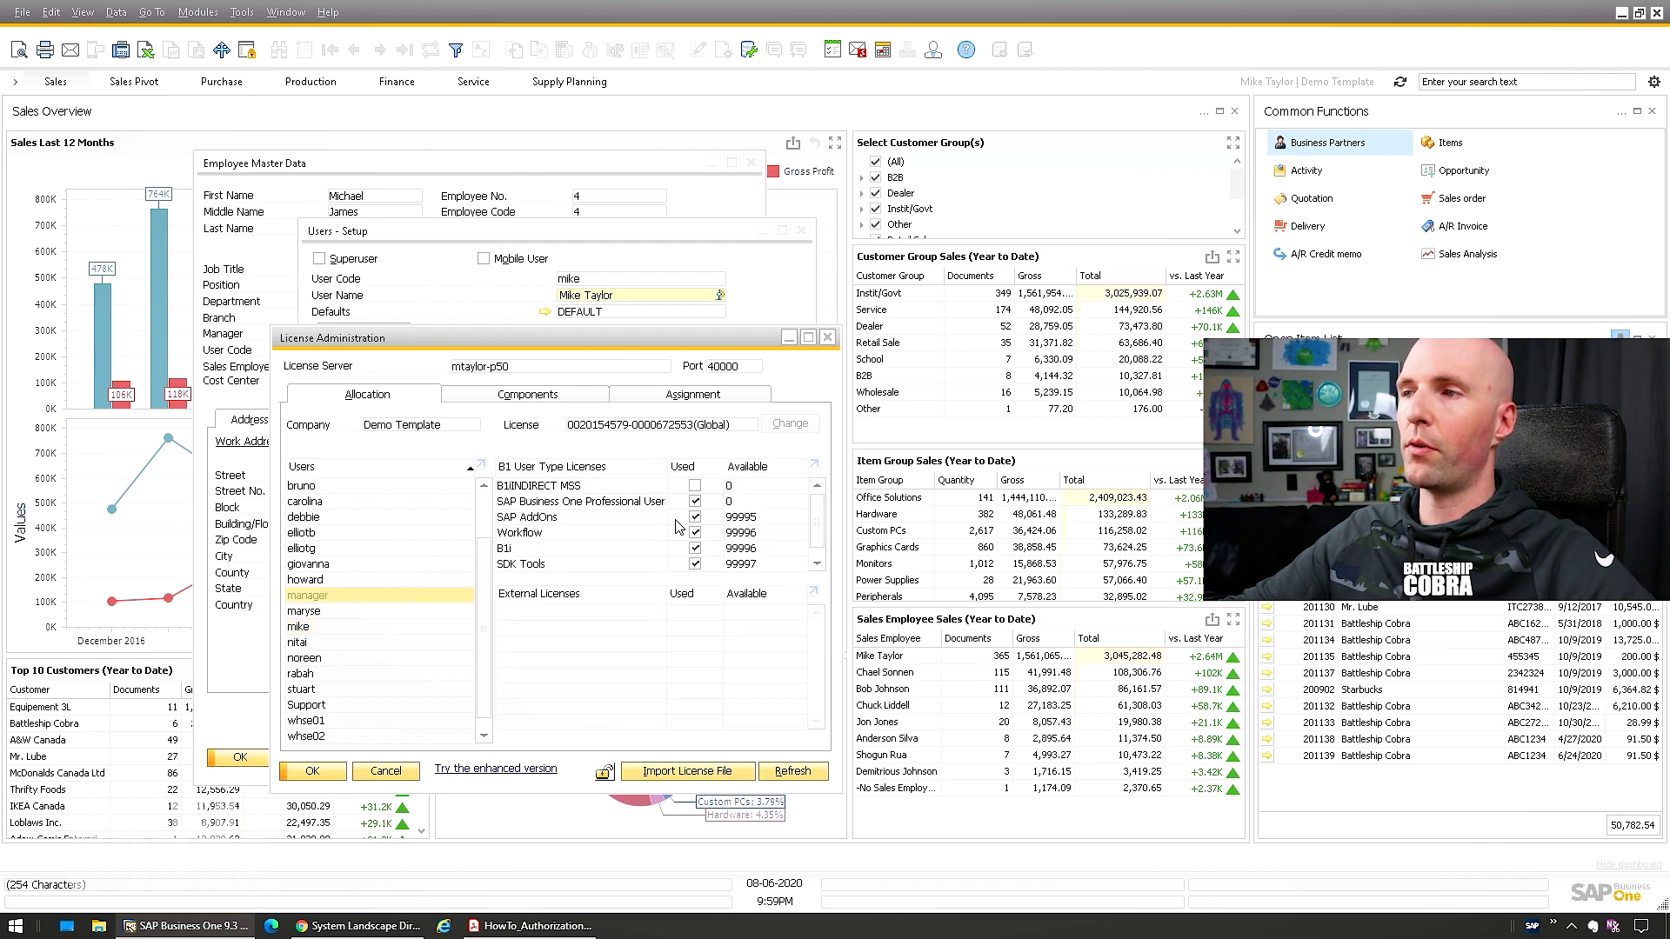
left_click(694, 502)
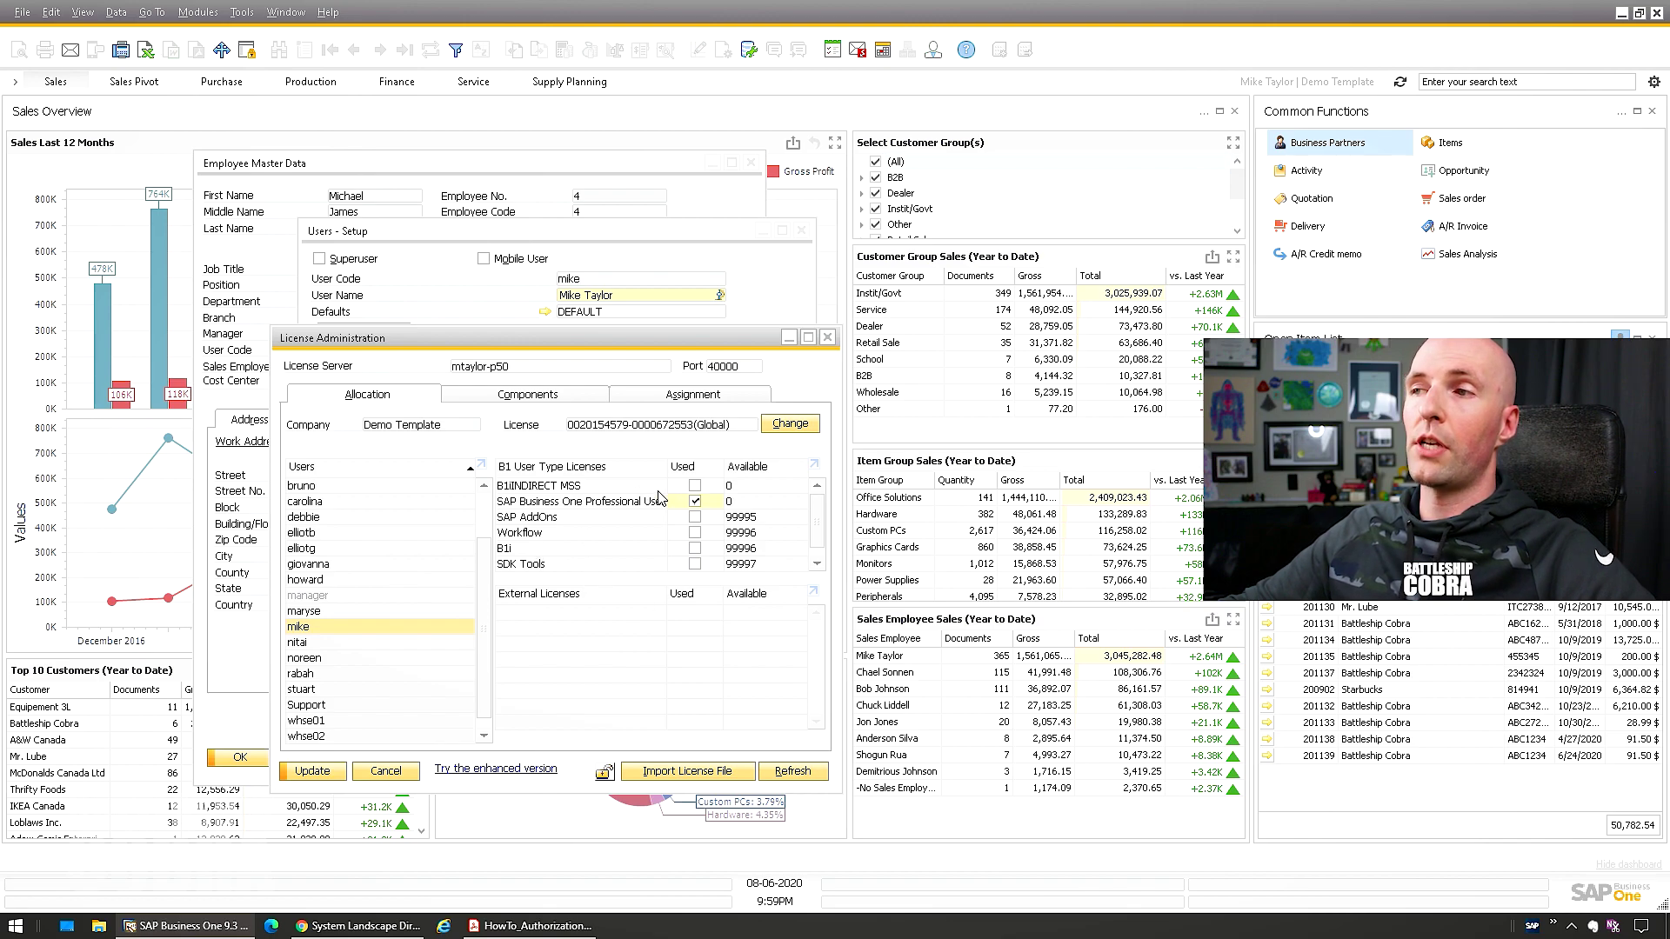
scroll(687, 505, "down", 1)
left_click(695, 502)
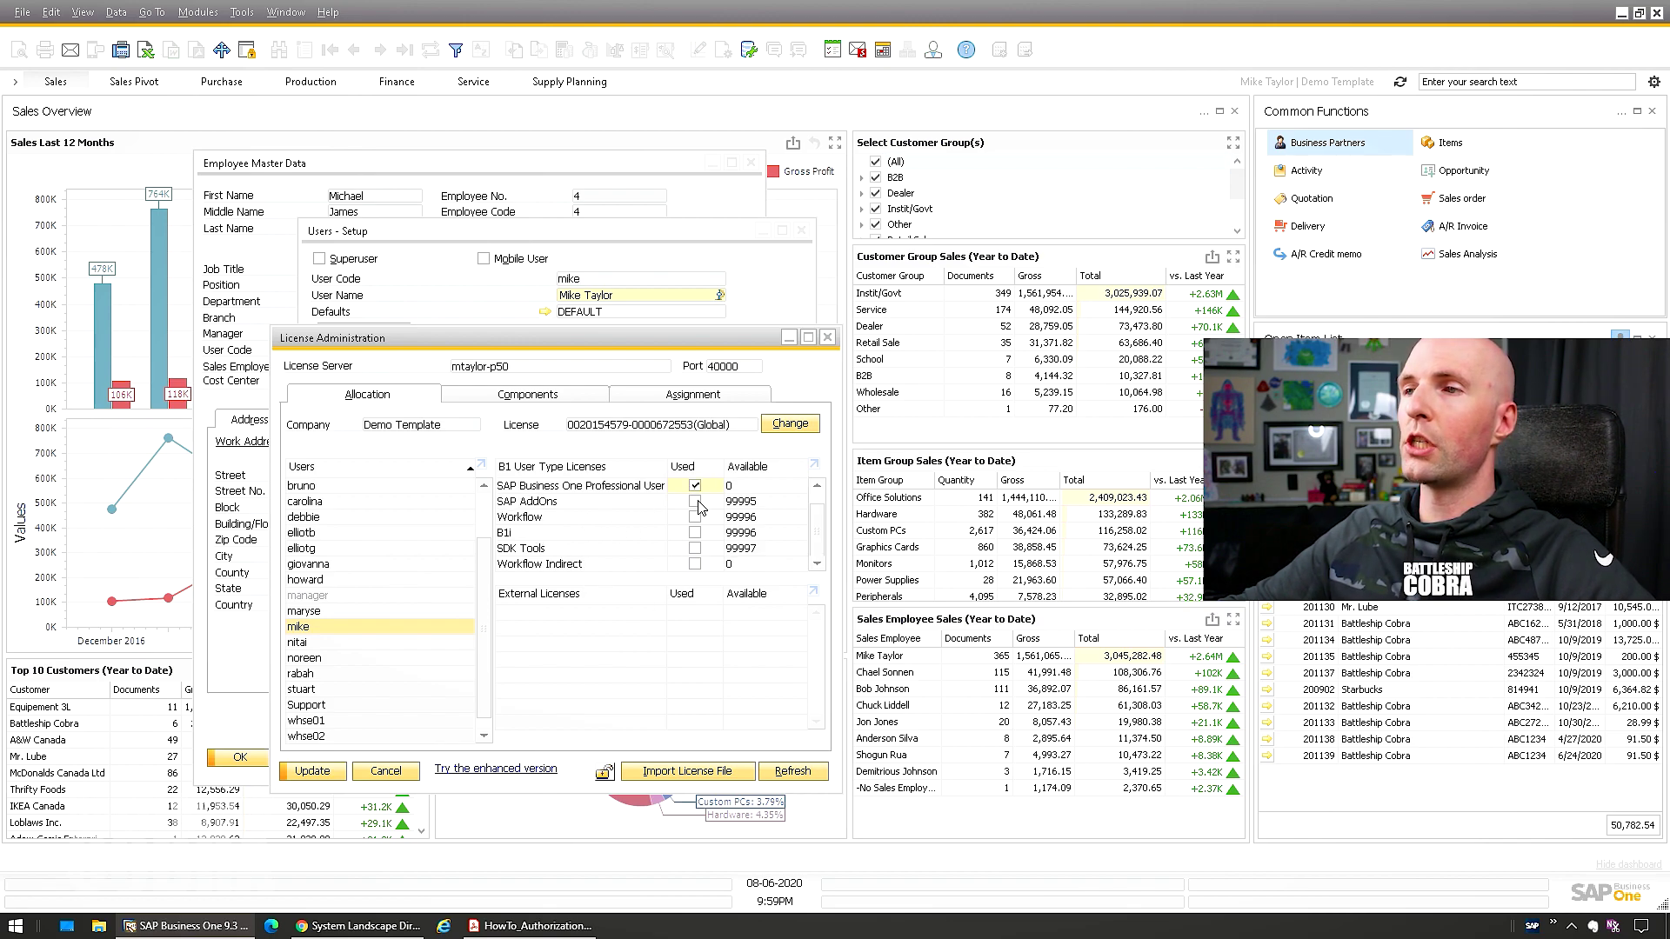
left_click(695, 518)
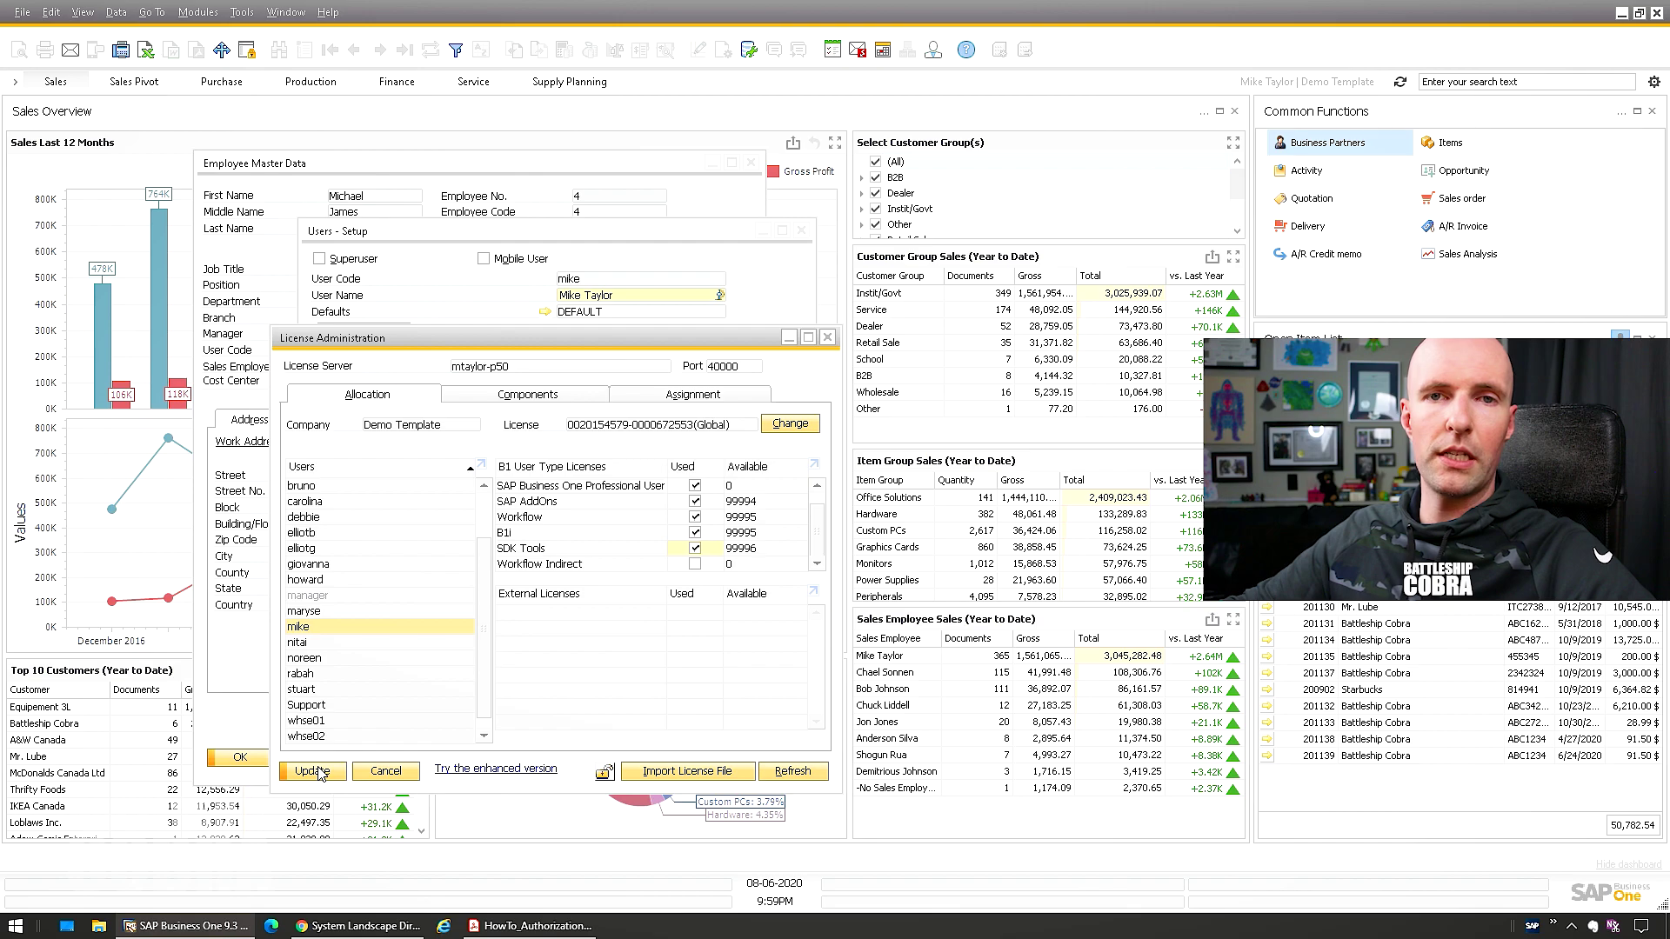
left_click(313, 772)
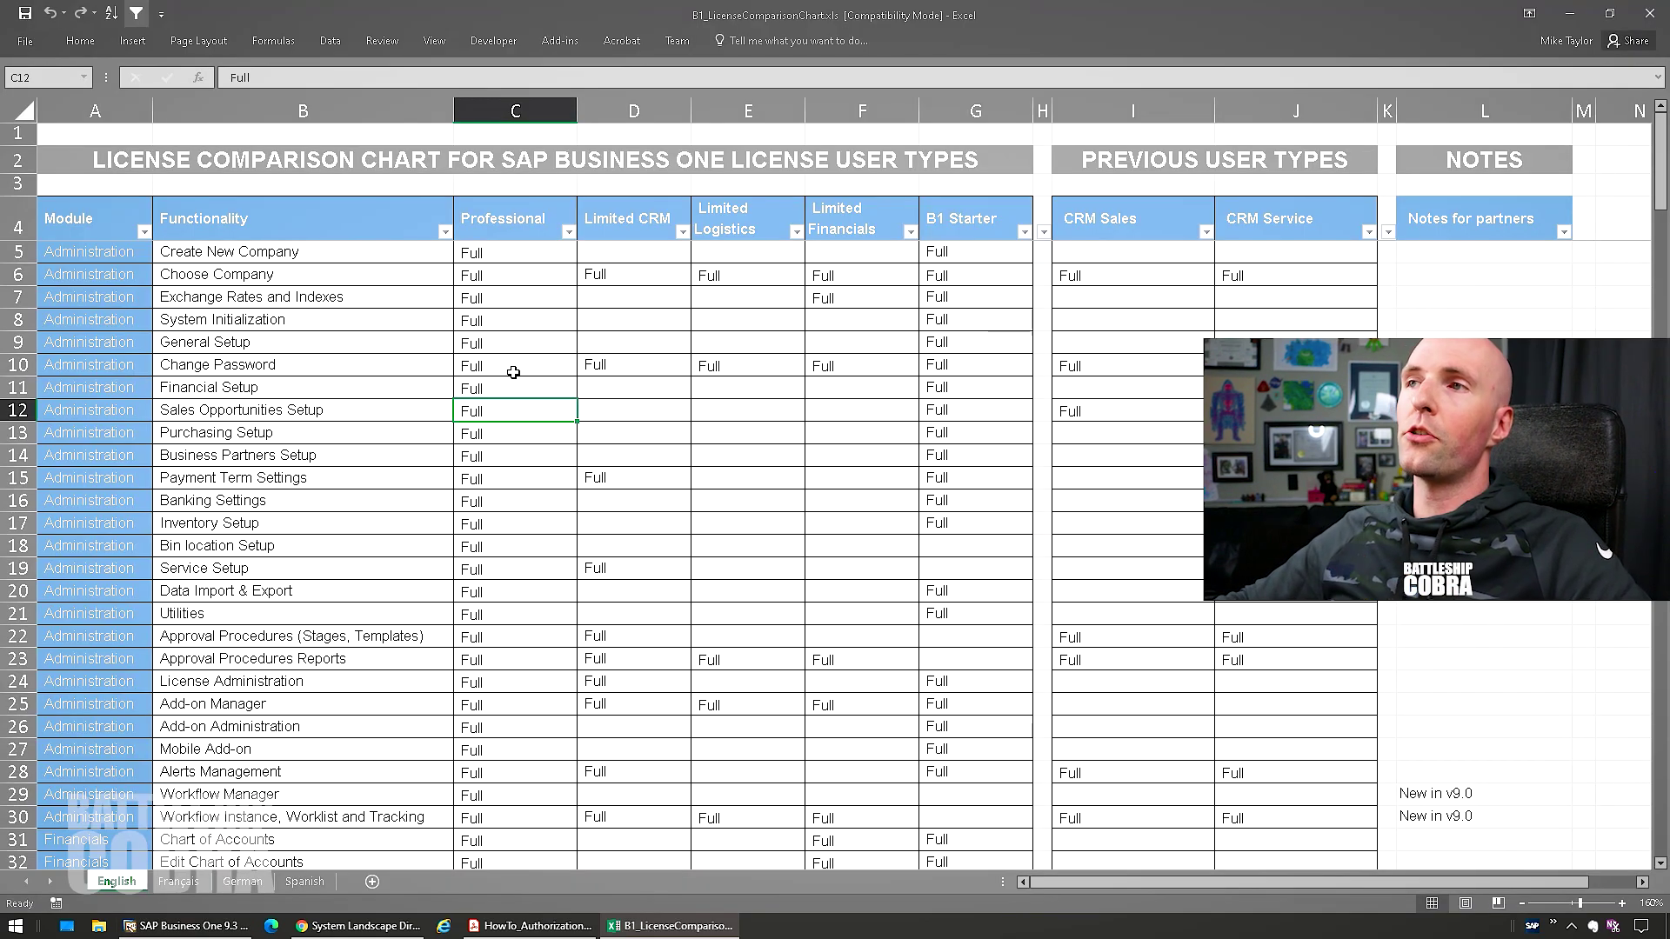
Highlight the Professional, Limited CRM, Limited Logistics and Limited Financials columns and headers in the license chart
left_click_drag(515, 219, 561, 515)
left_click_drag(635, 228, 634, 435)
left_click_drag(752, 220, 765, 365)
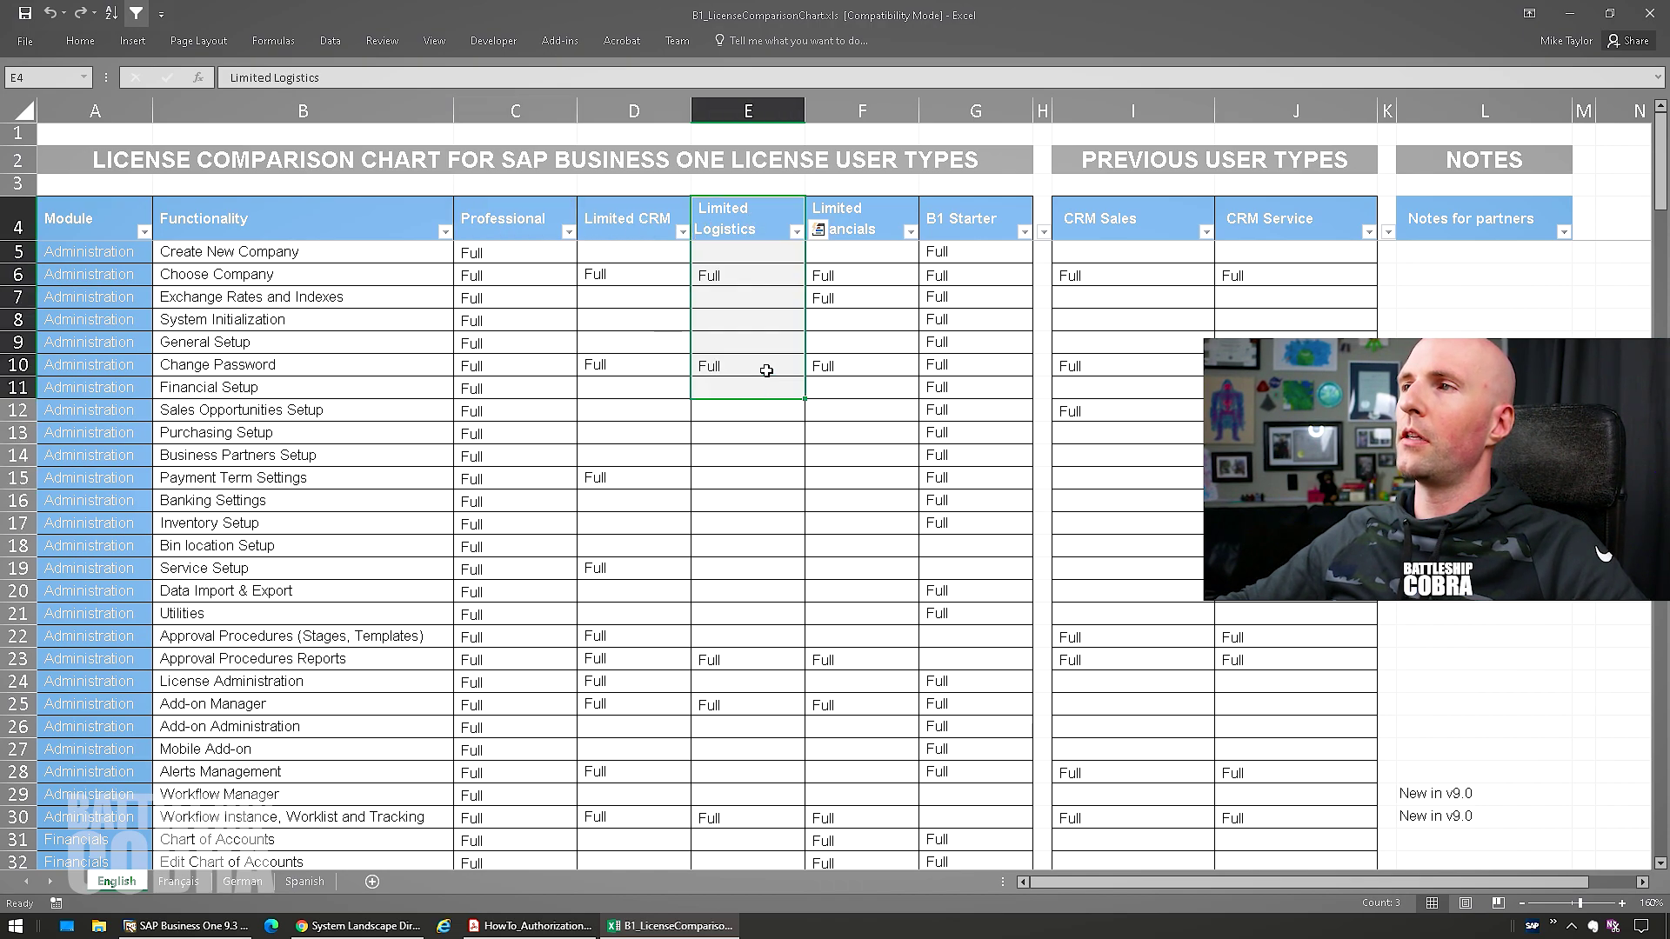
left_click_drag(873, 219, 857, 430)
left_click_drag(637, 219, 822, 537)
left_click(646, 218)
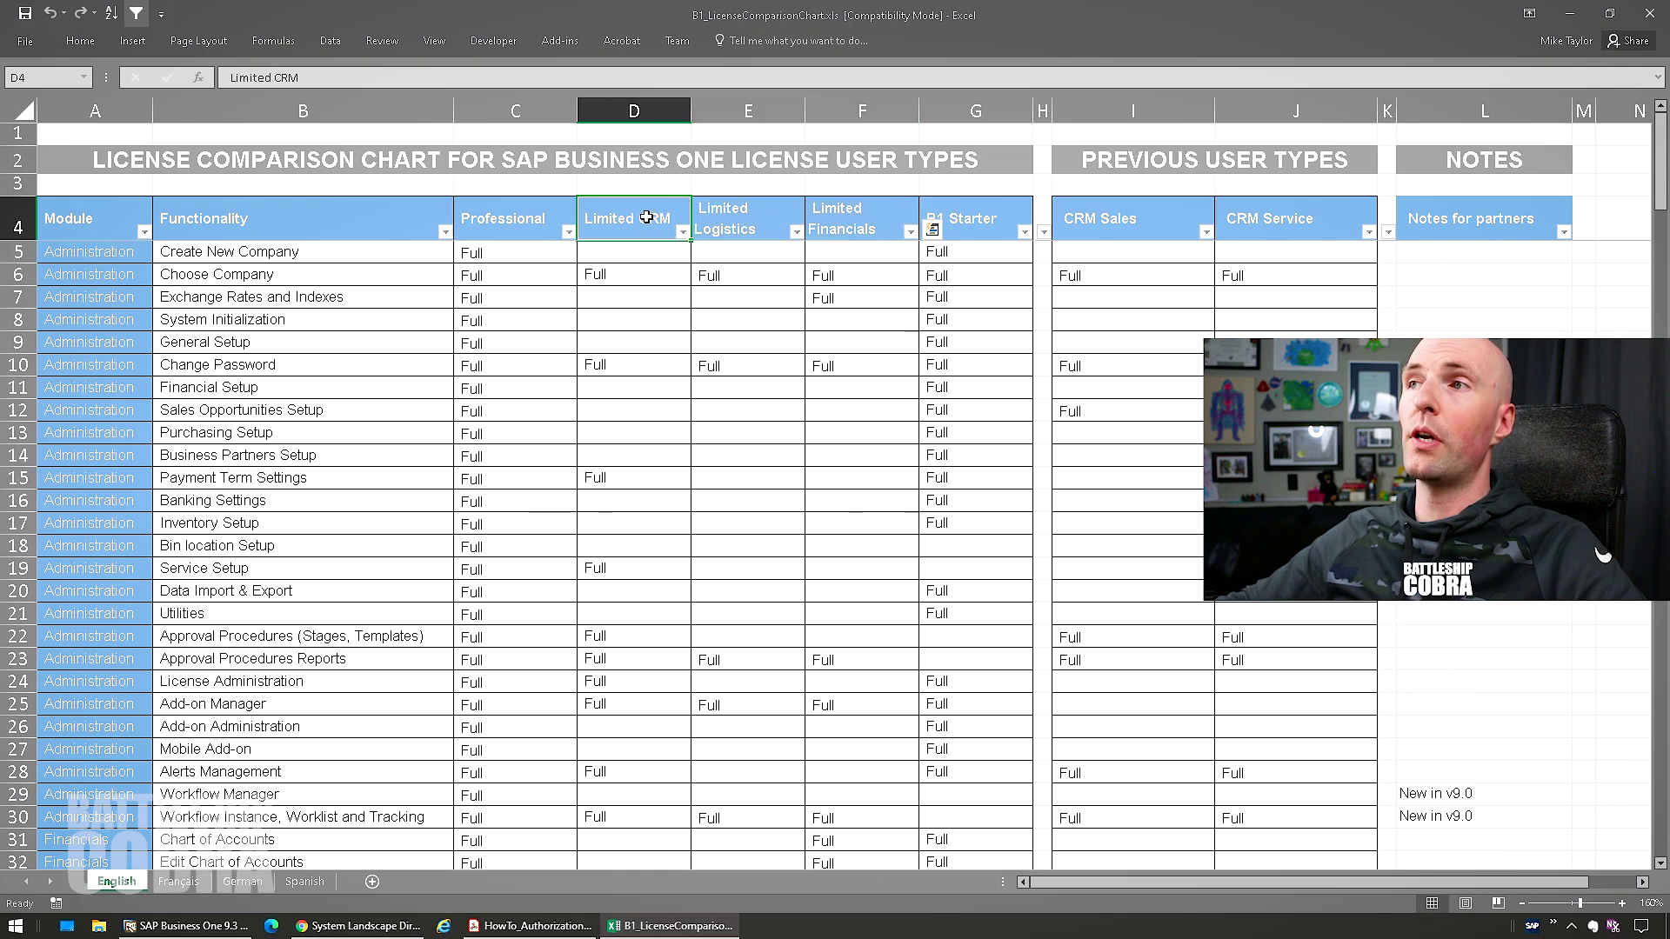
left_click_drag(826, 213, 665, 220)
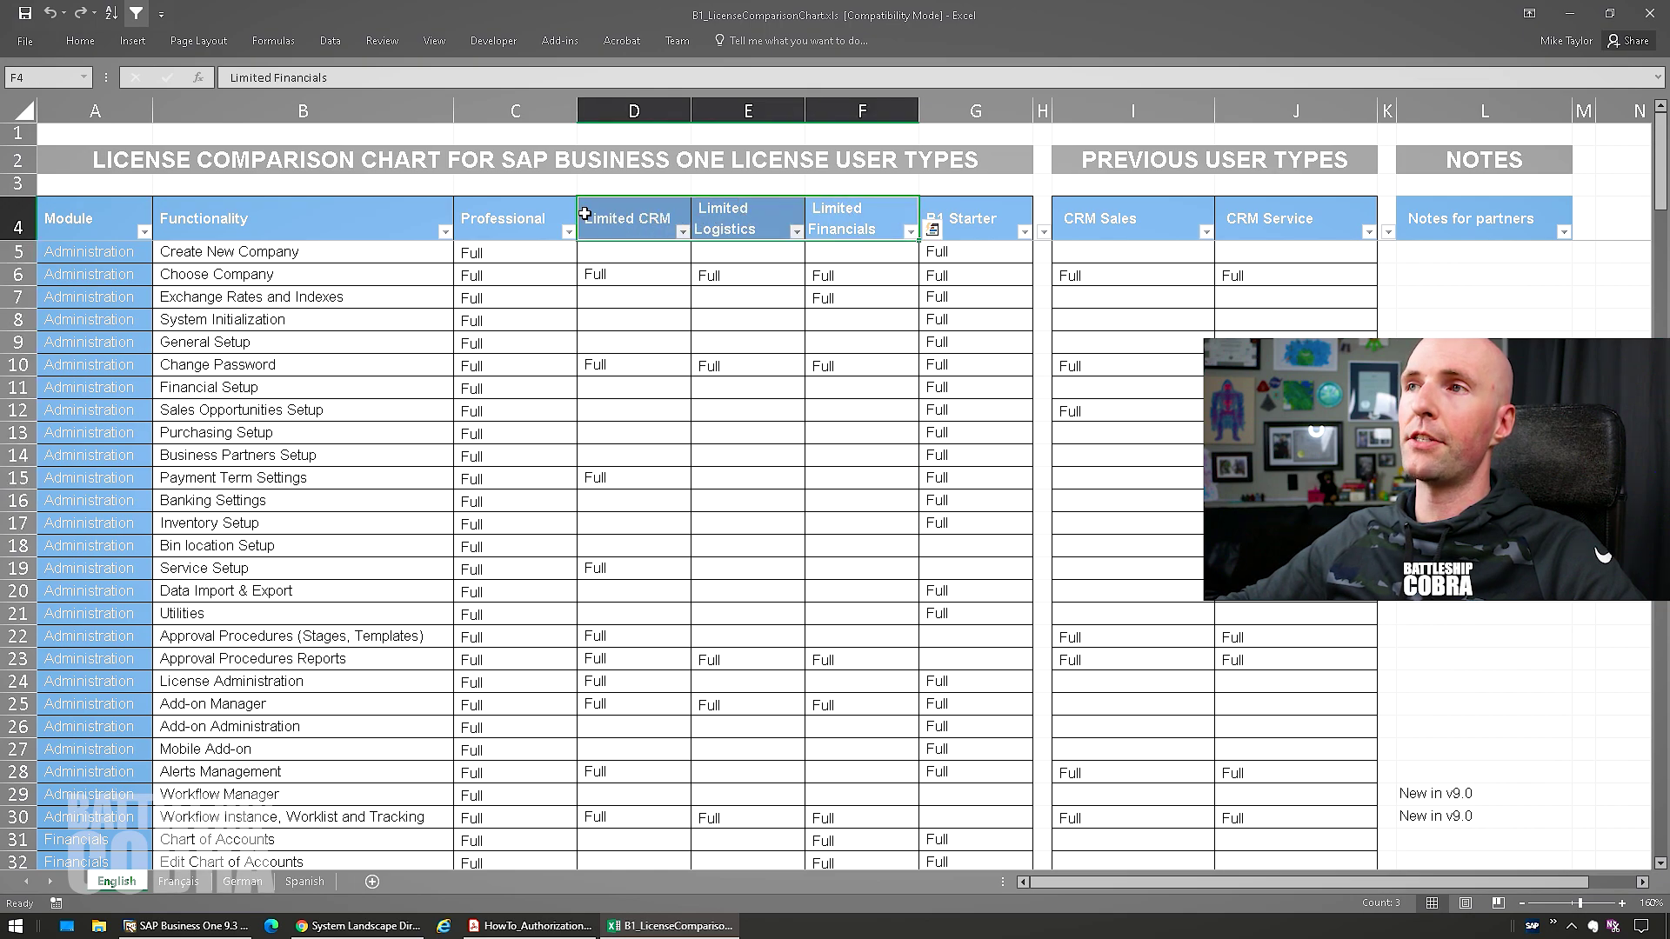
left_click(530, 213)
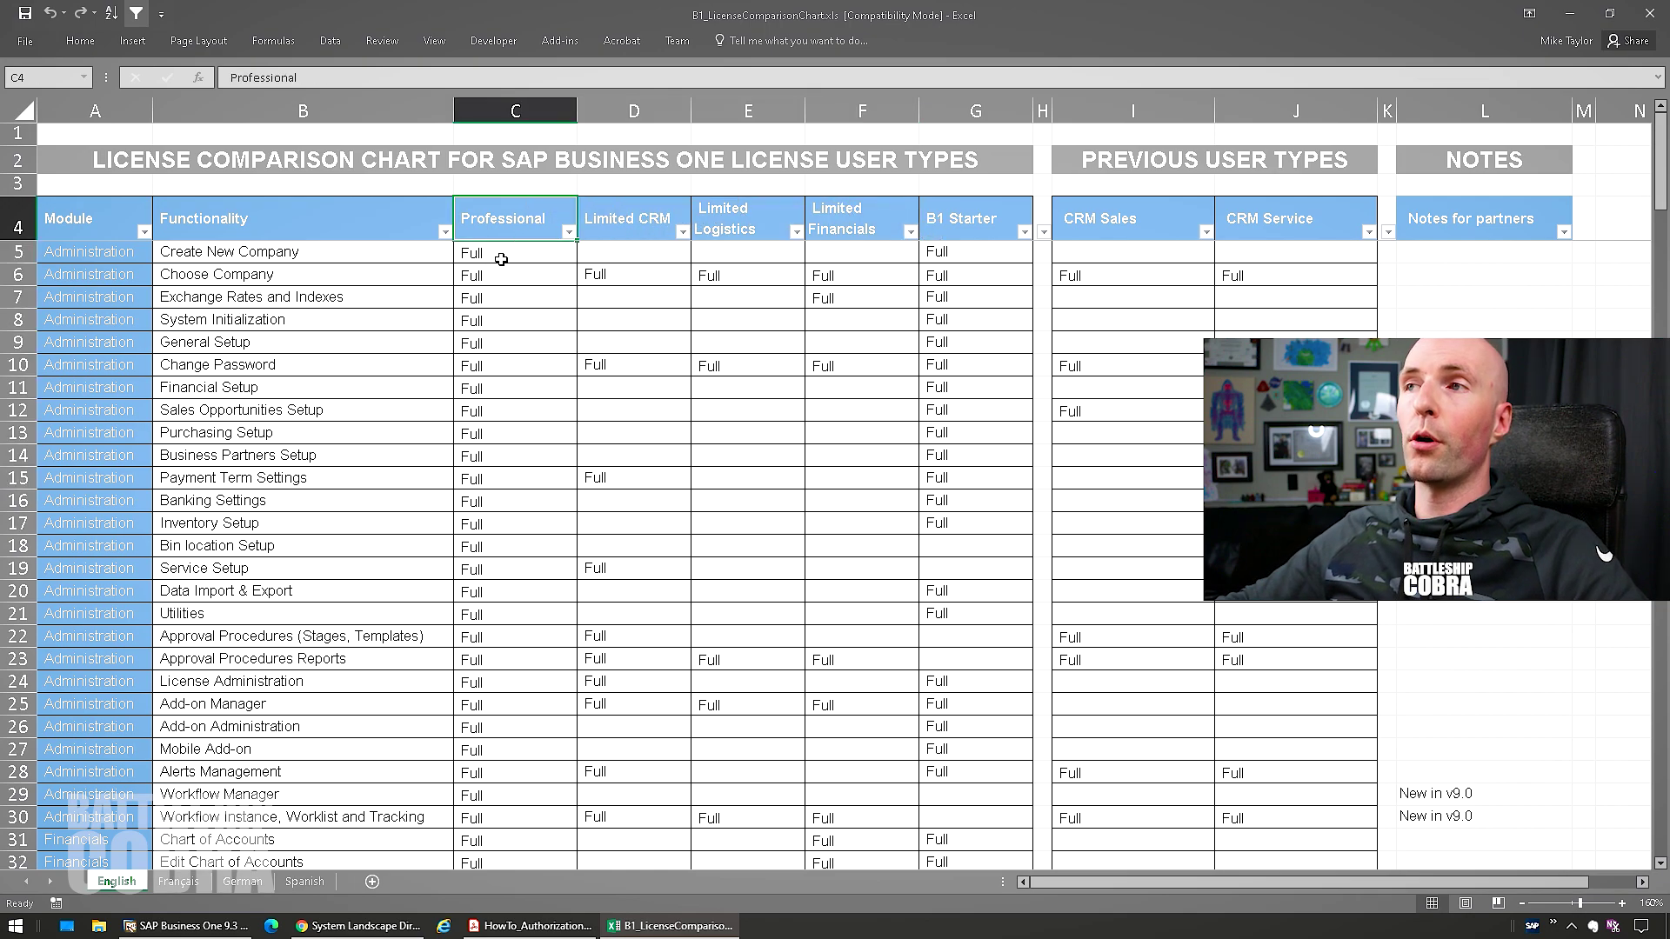
Compare Limited CRM's view-only and Limited Logistics' full access to sales documents
left_click_drag(639, 264, 634, 522)
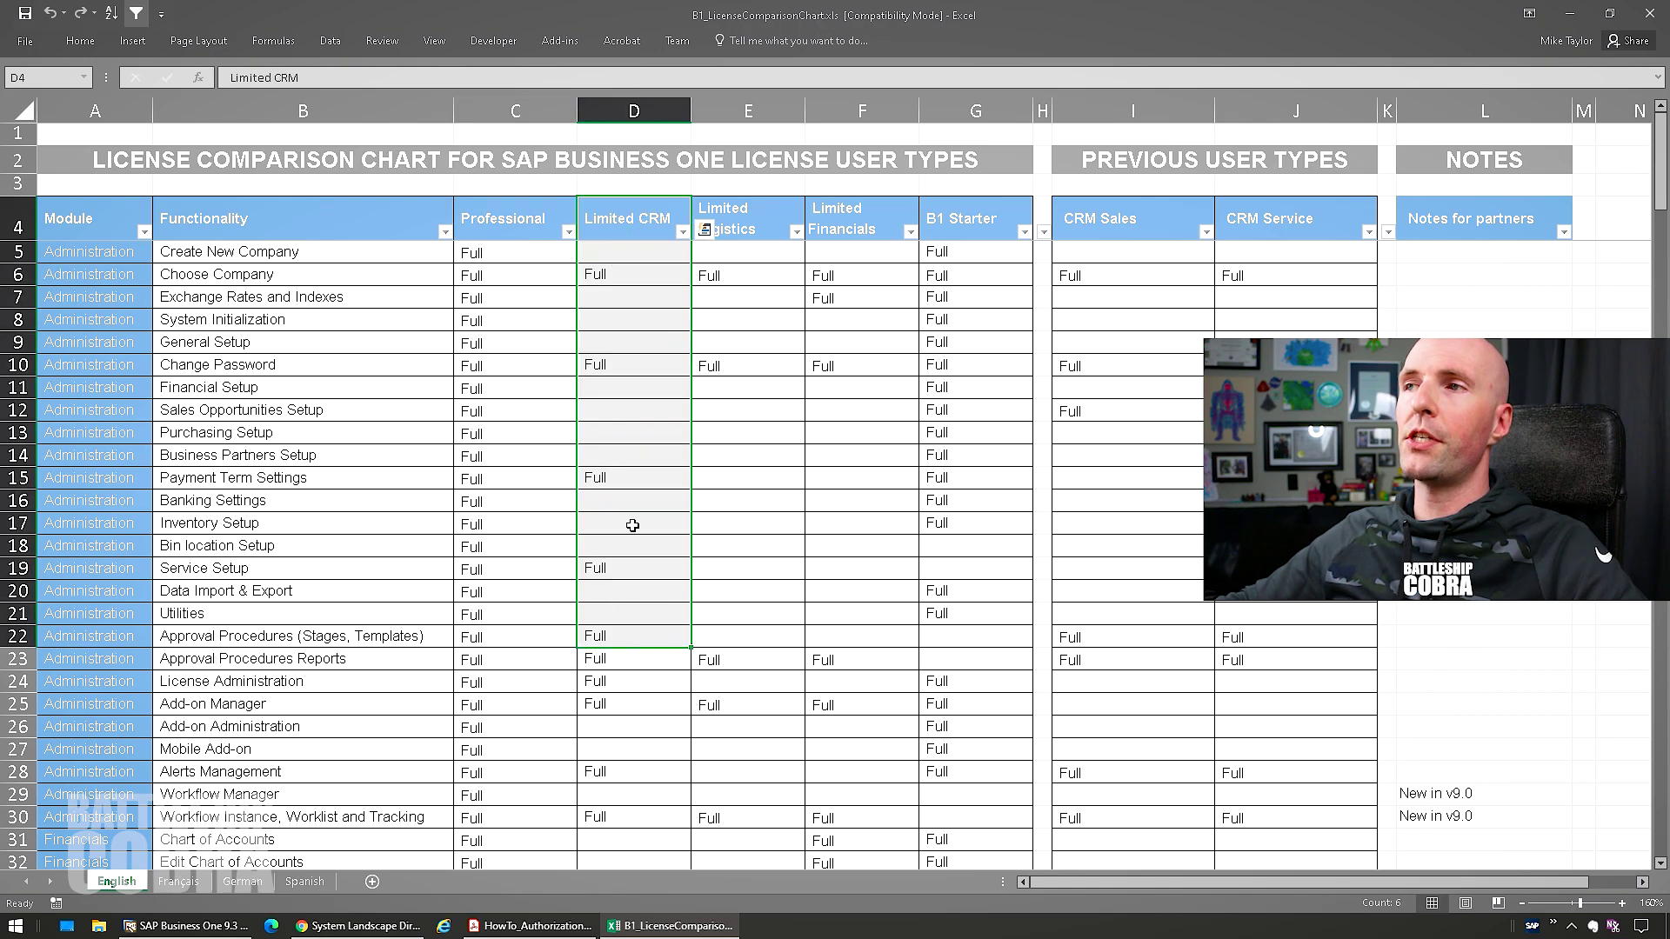
left_click(653, 272)
scroll(636, 327, "down", 20)
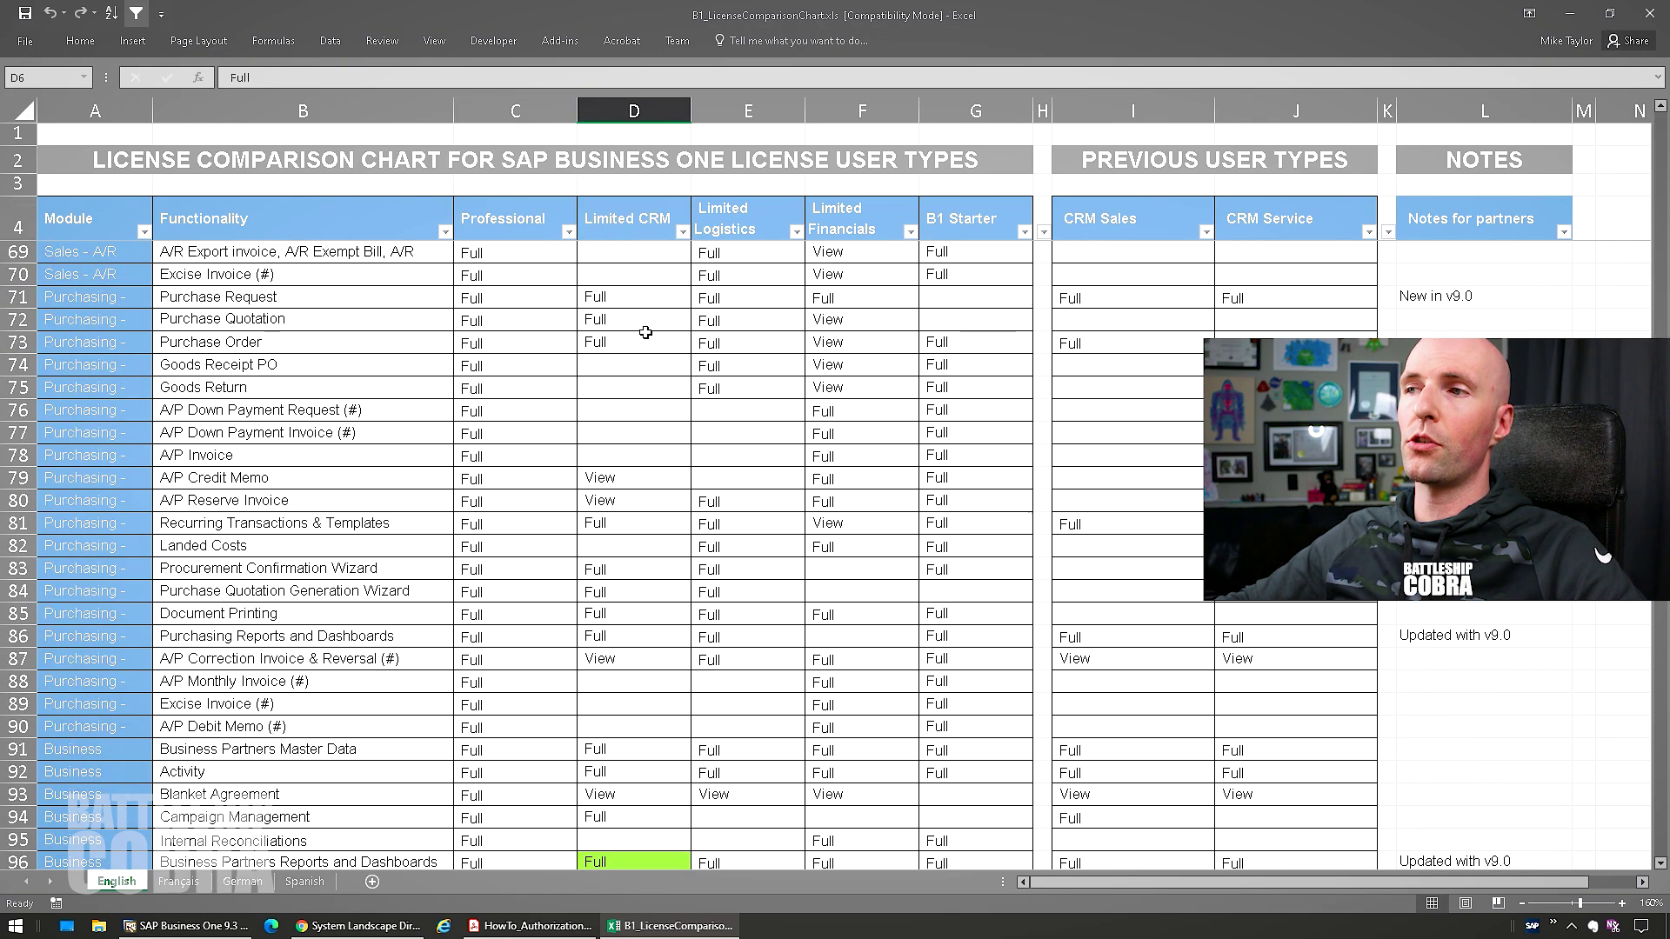
scroll(658, 493, "down", 19)
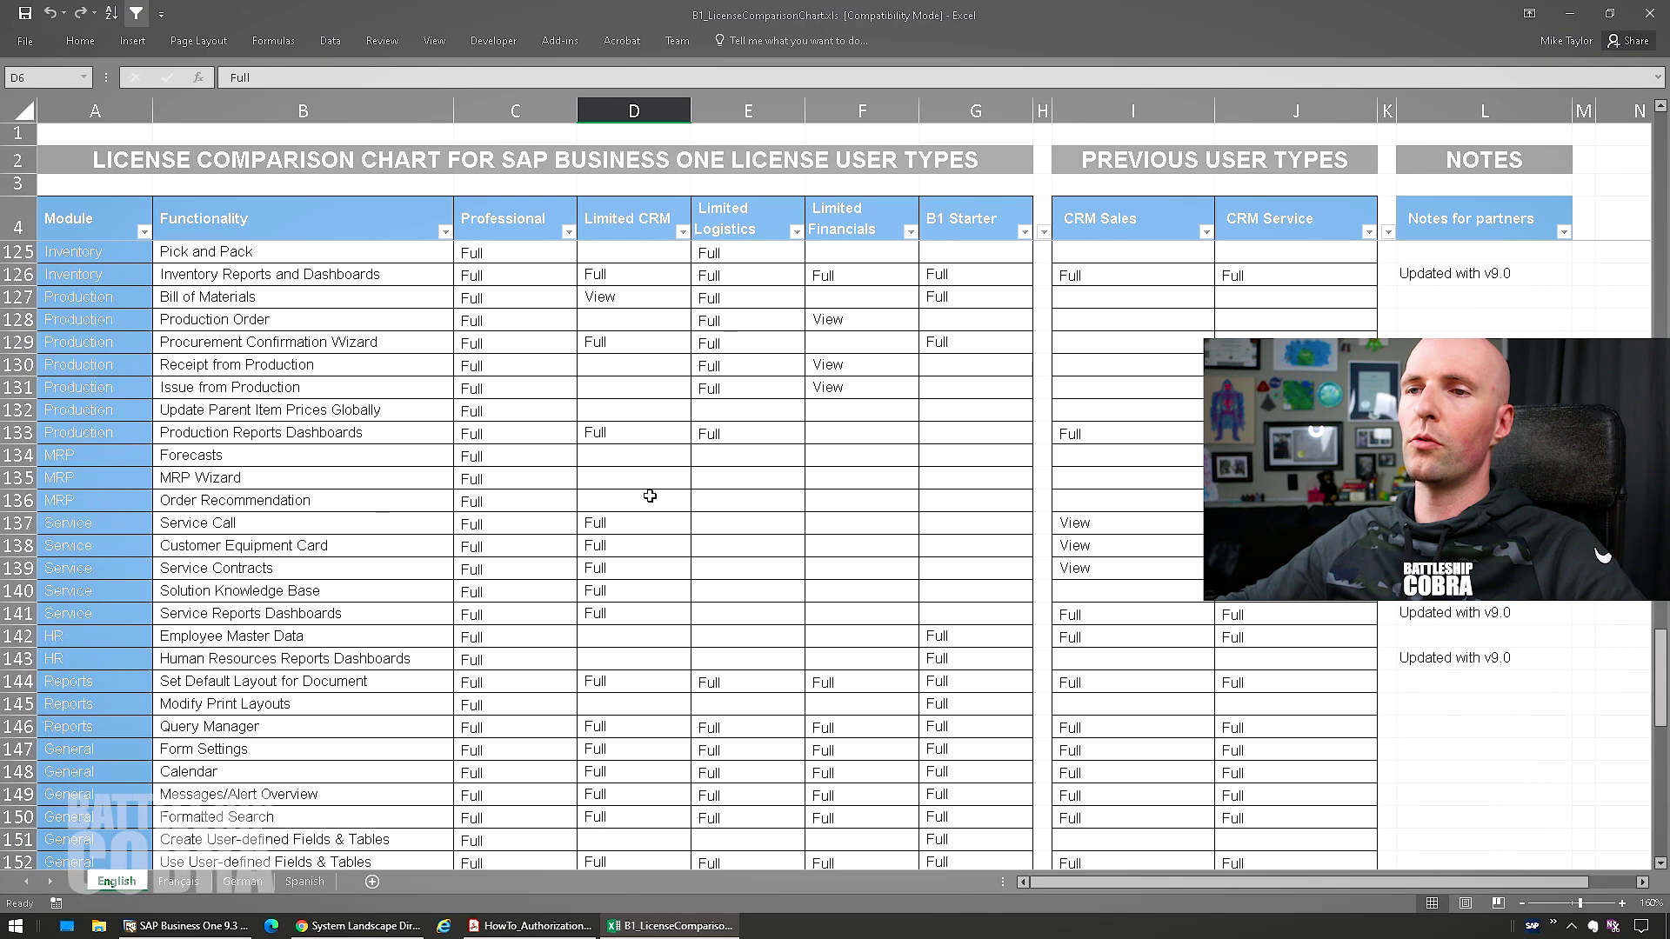
scroll(655, 514, "up", 20)
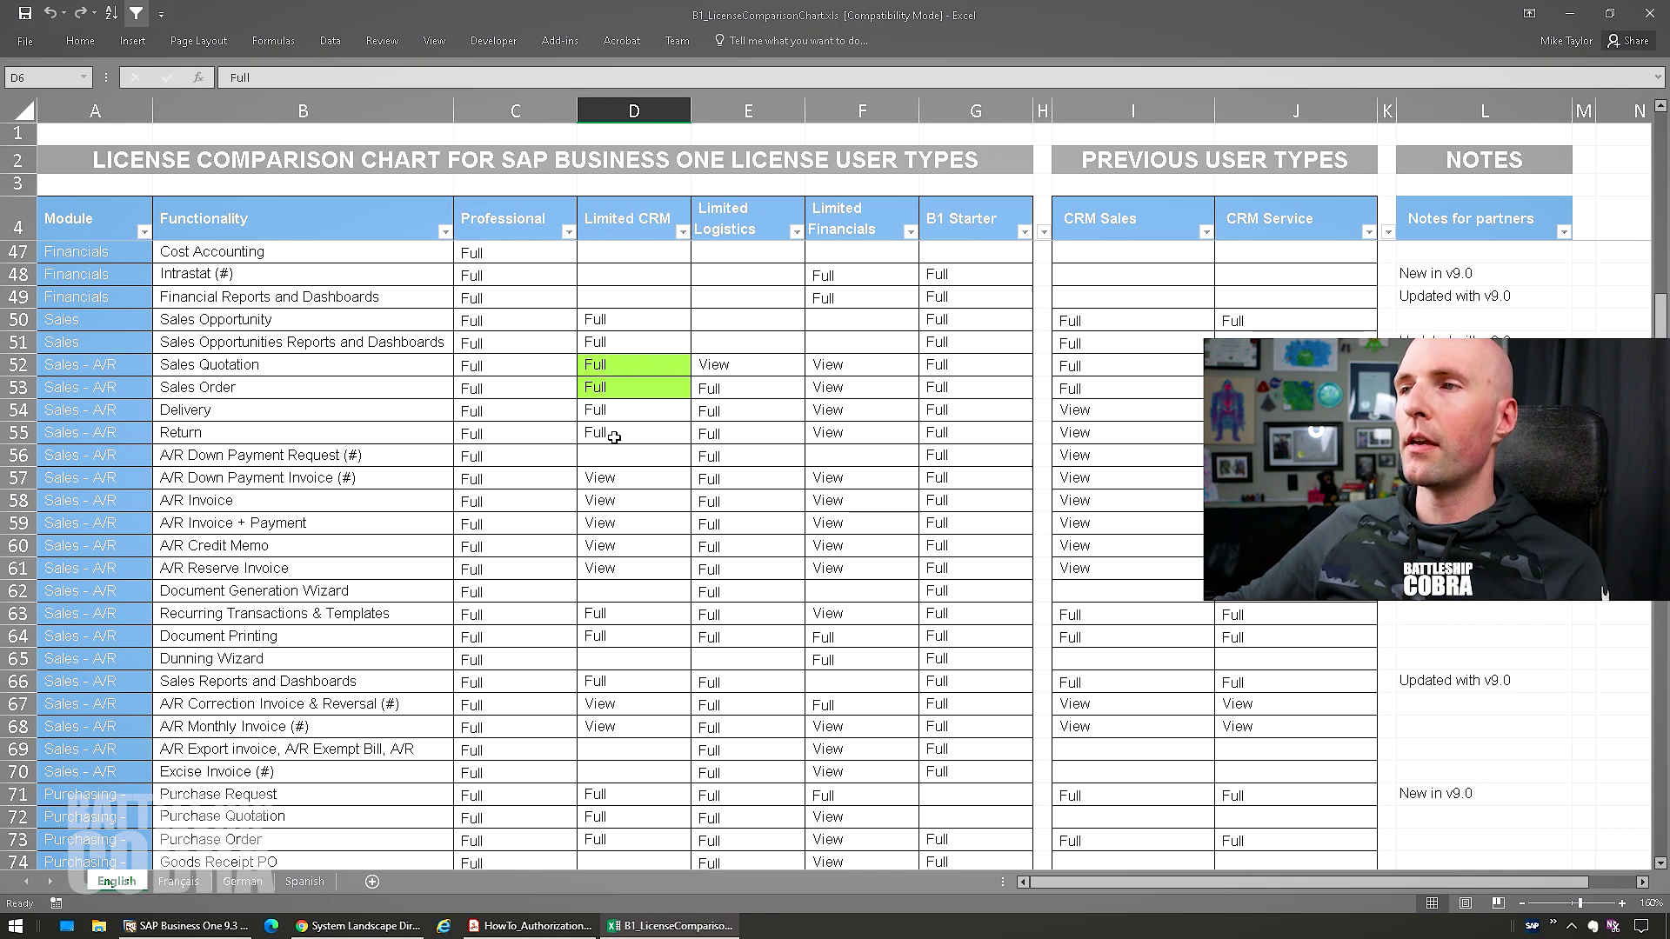
left_click_drag(604, 481, 616, 570)
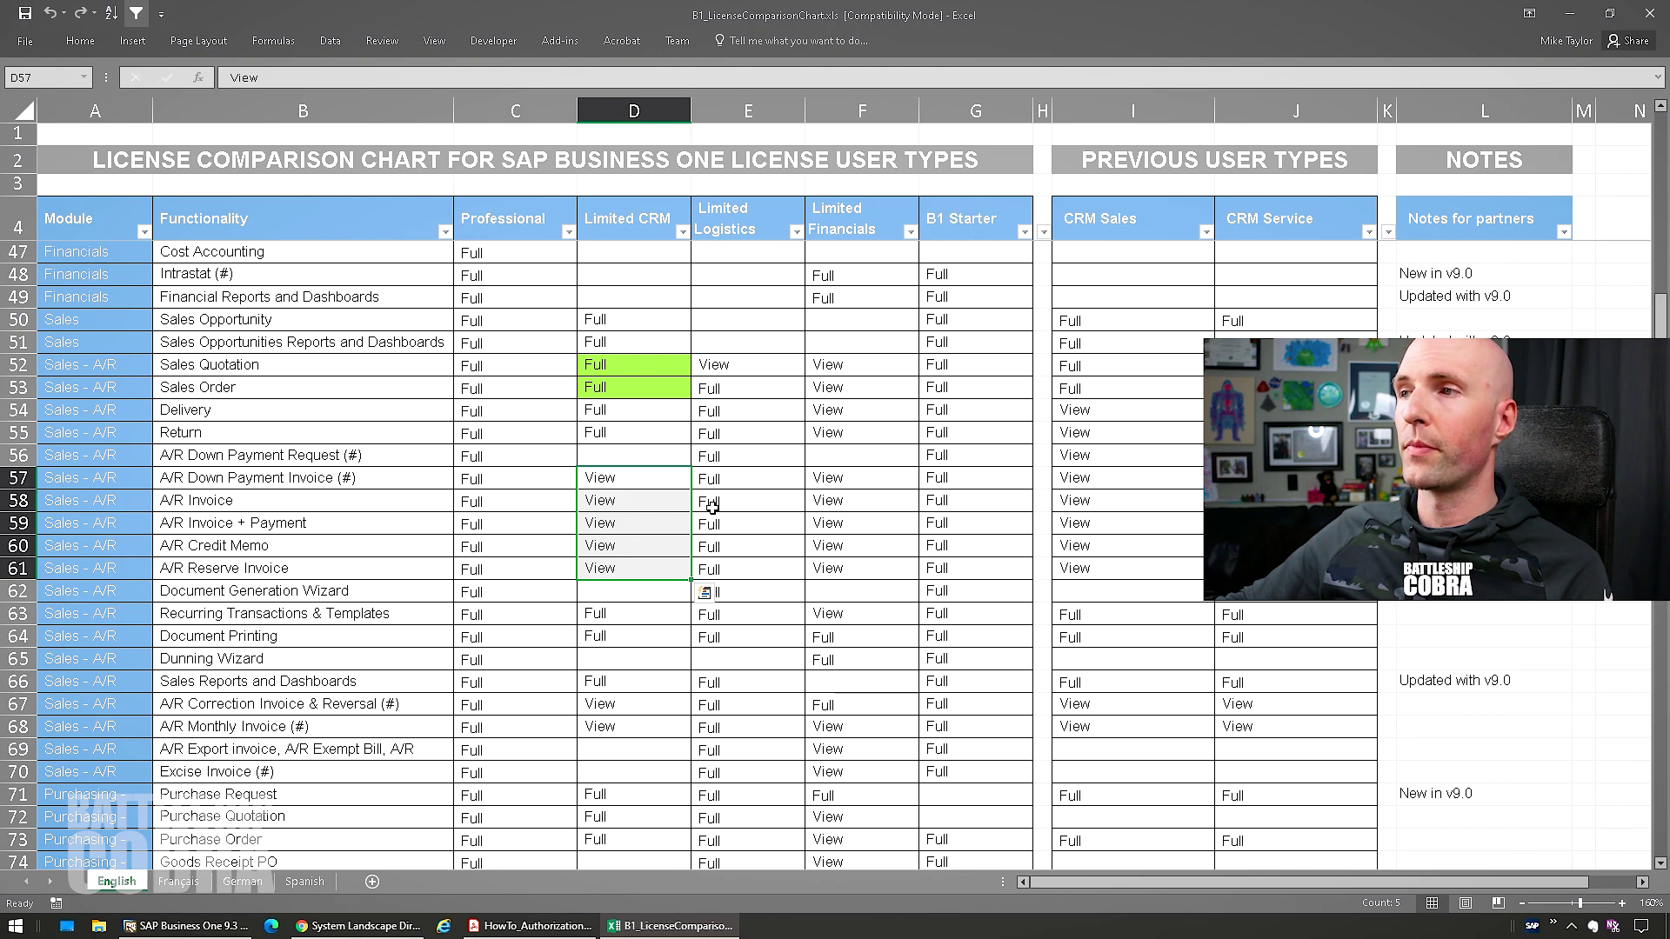
left_click(725, 481)
left_click_drag(725, 481, 733, 570)
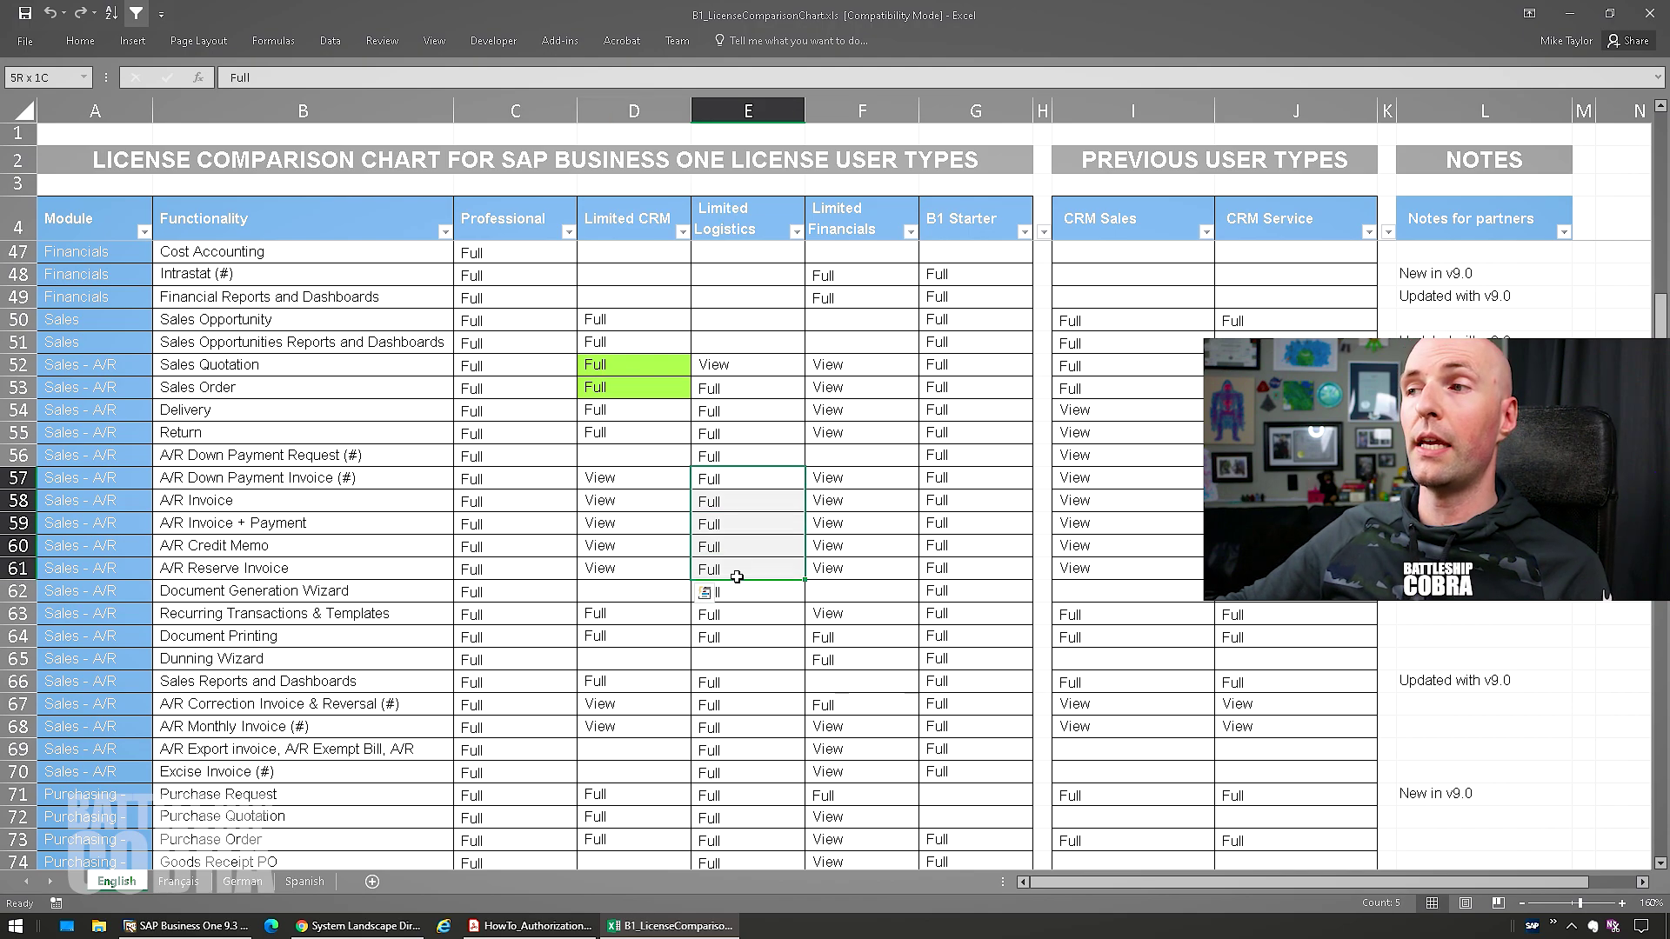
left_click(733, 368)
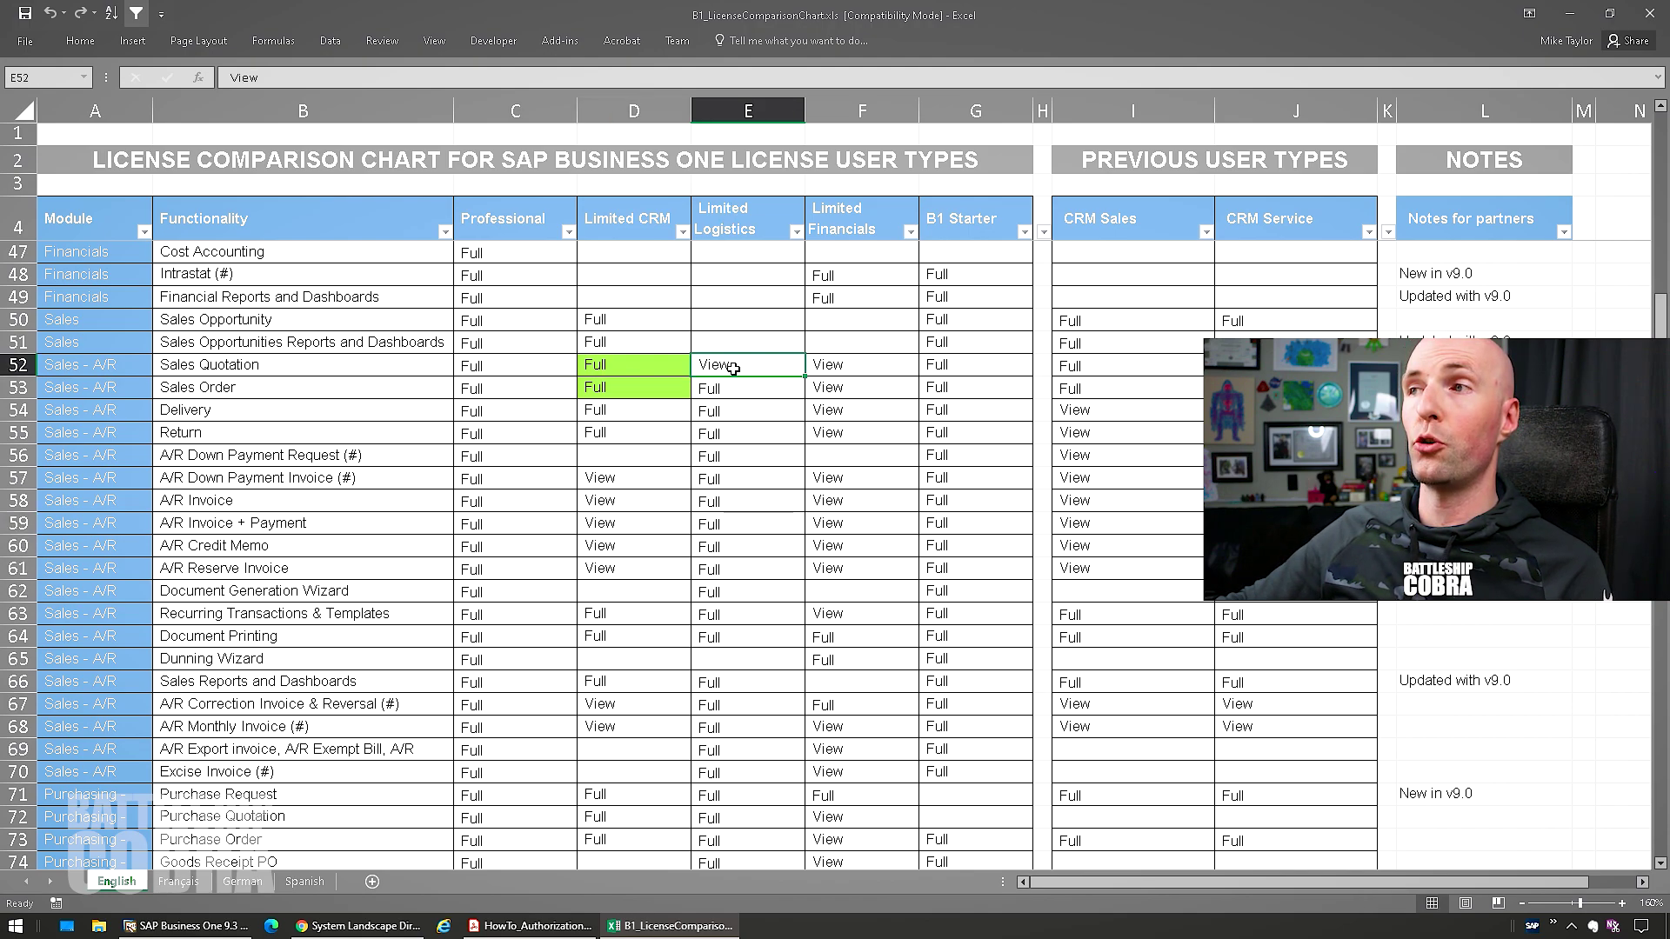
Check the Limited Financials entries, including Full in cell F48, then close the workbook
left_click_drag(851, 274, 849, 627)
left_click(853, 588)
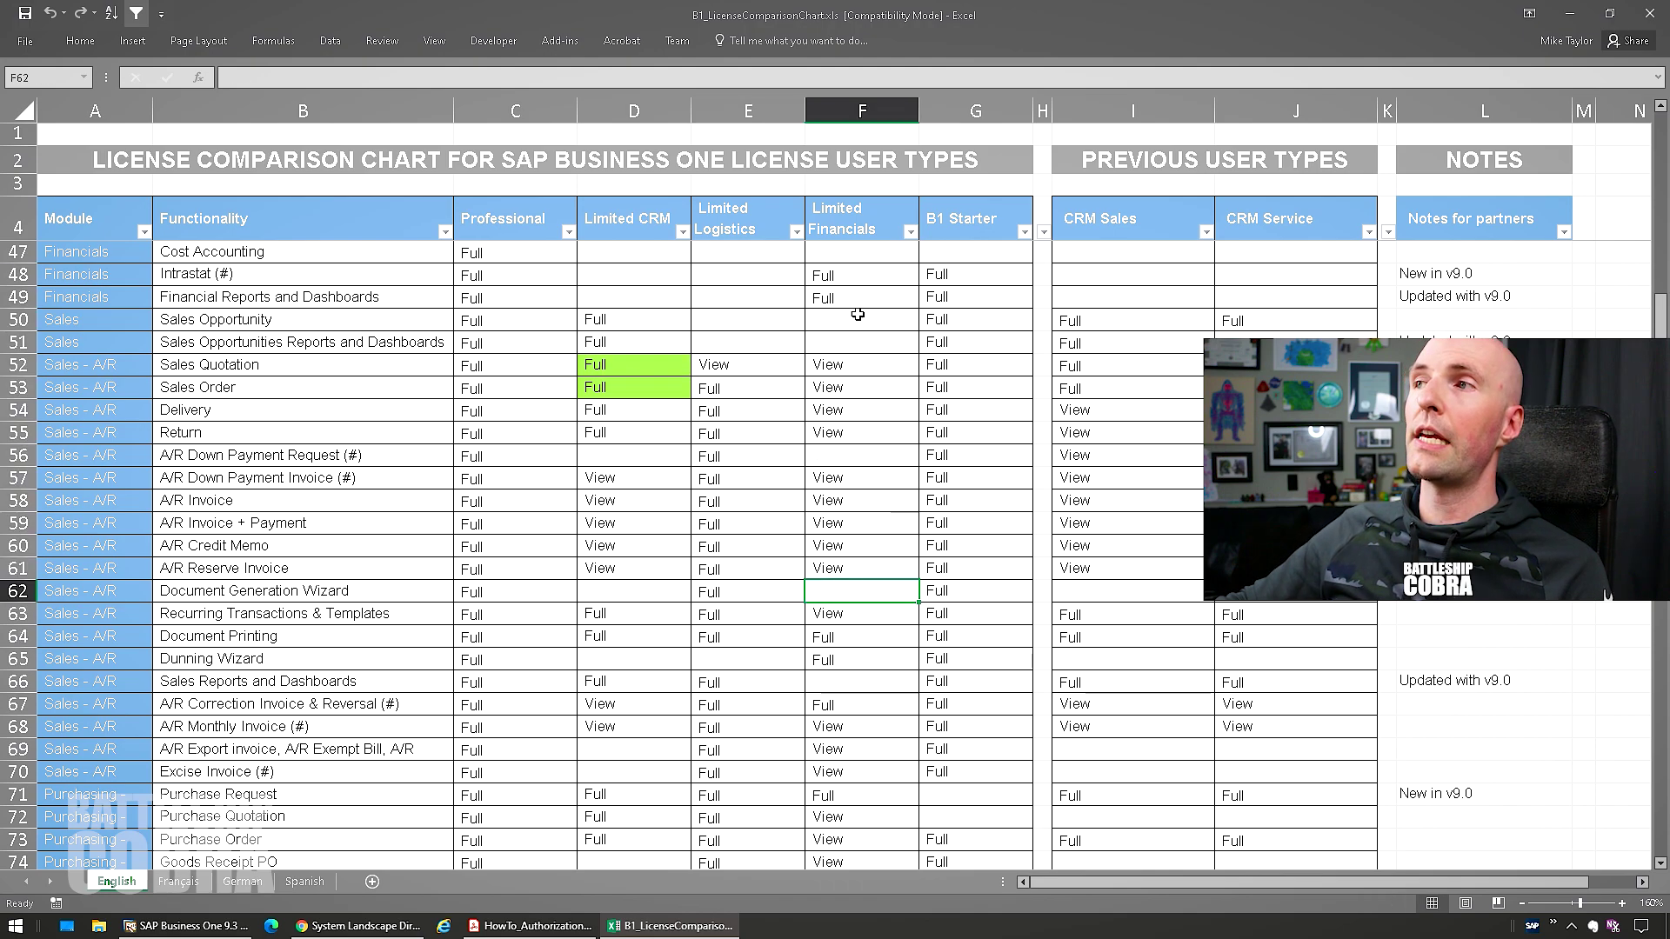
left_click(846, 277)
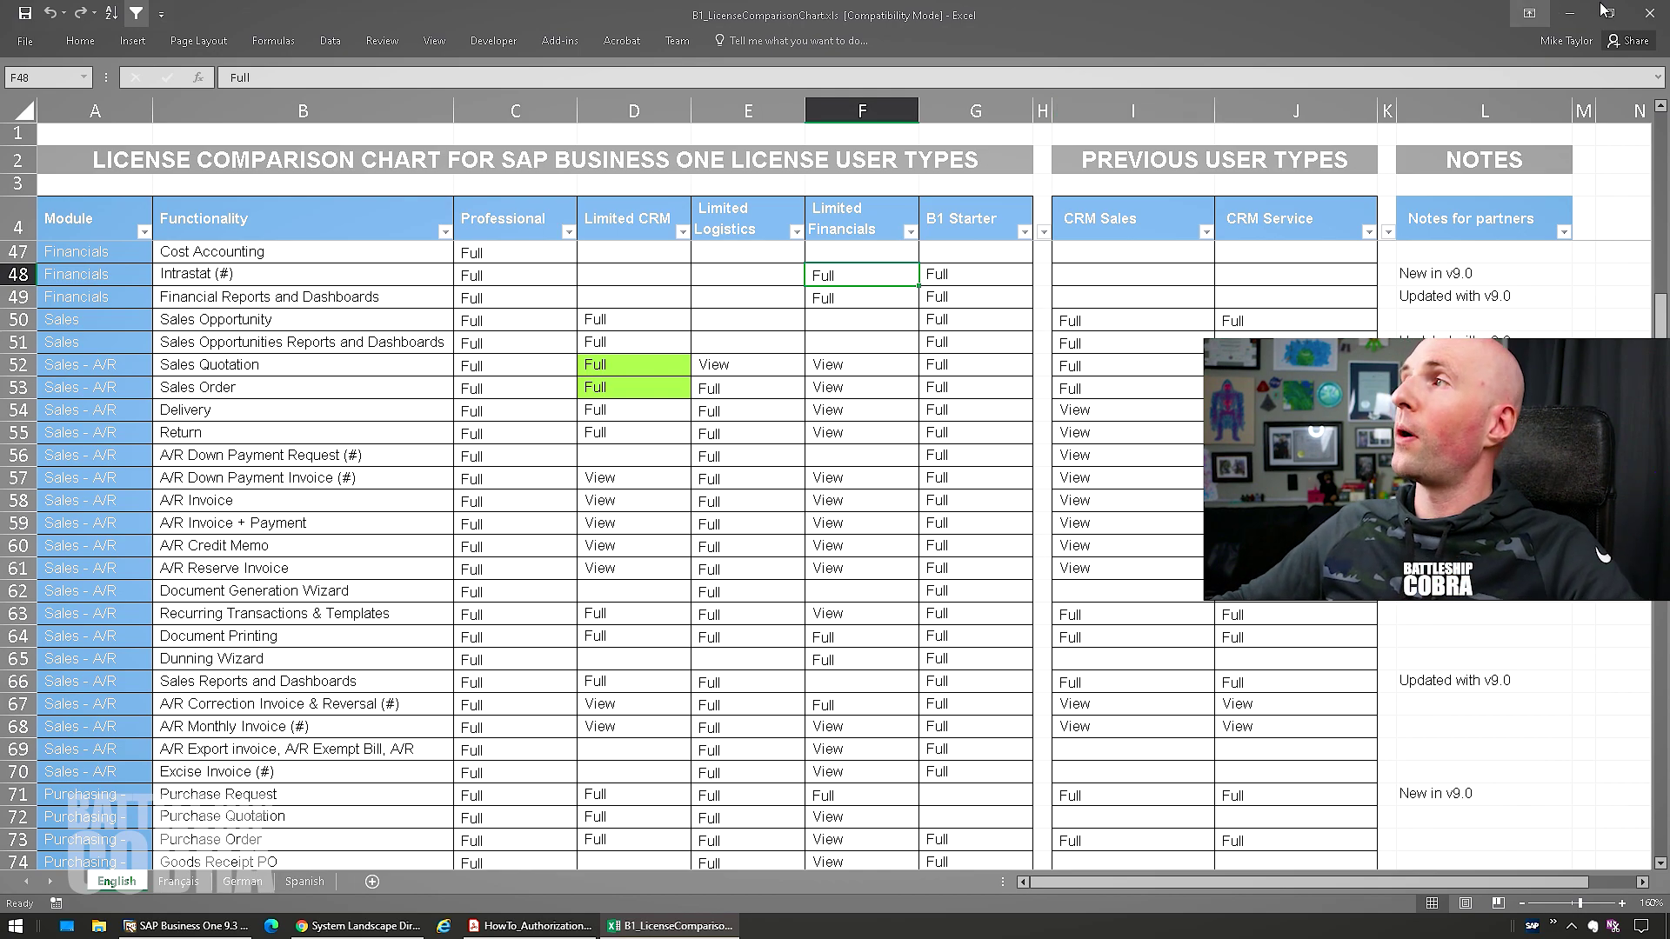
left_click(1647, 13)
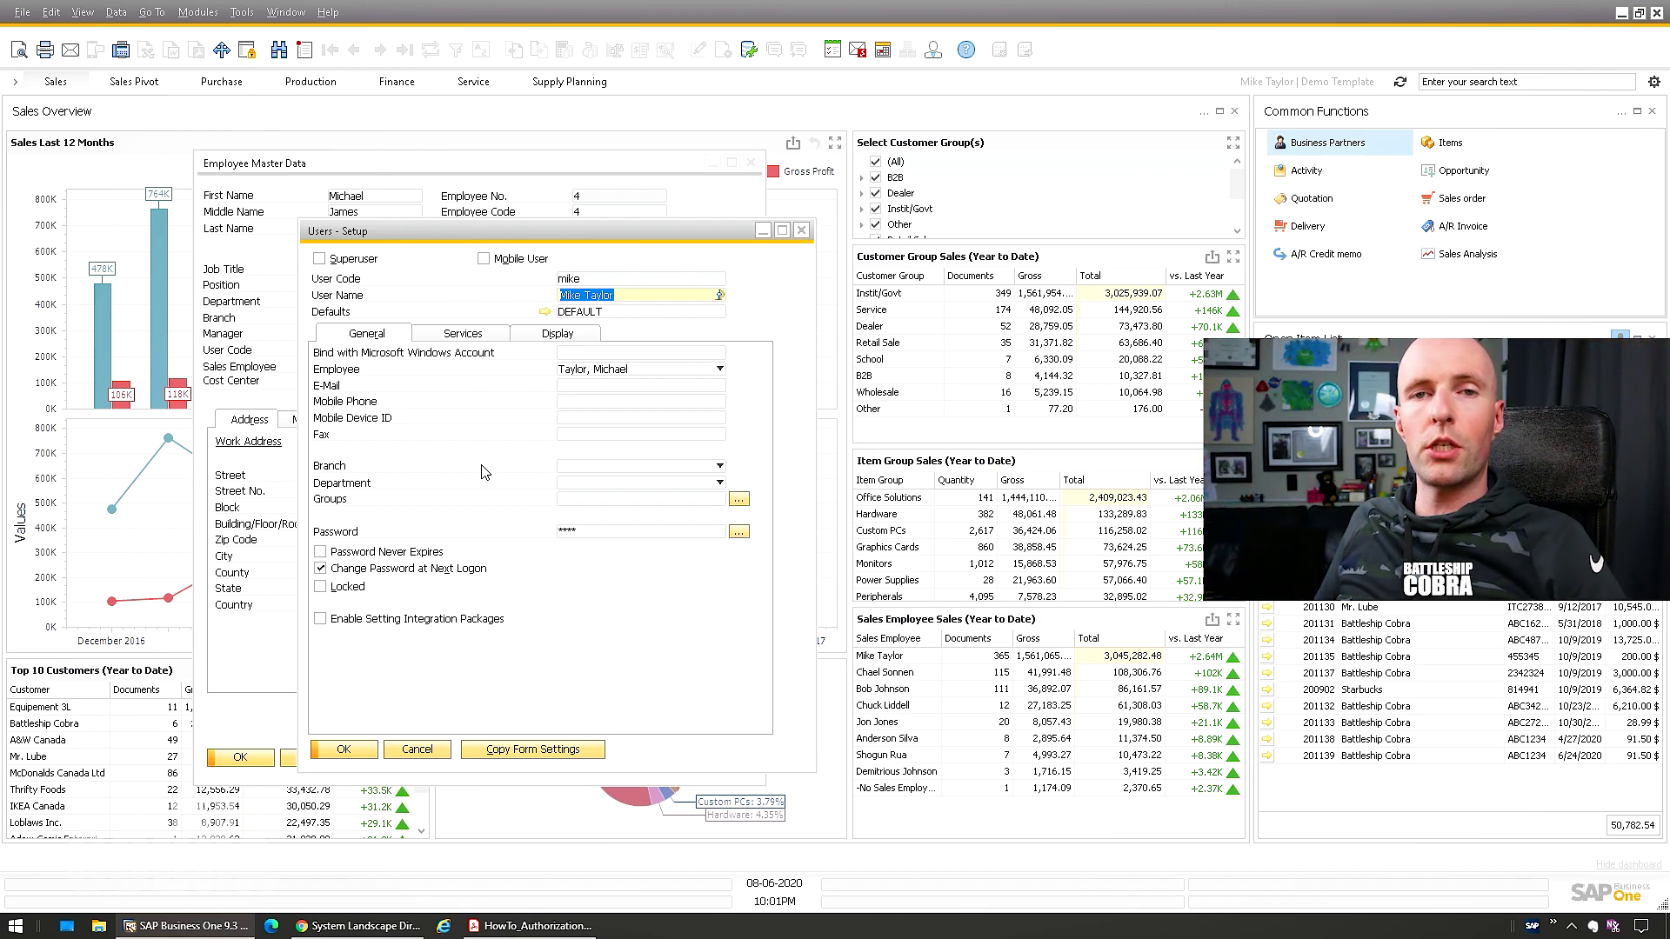
Open General Authorizations from Administration > System Initialization and load the new user's authorizations
left_click(195, 14)
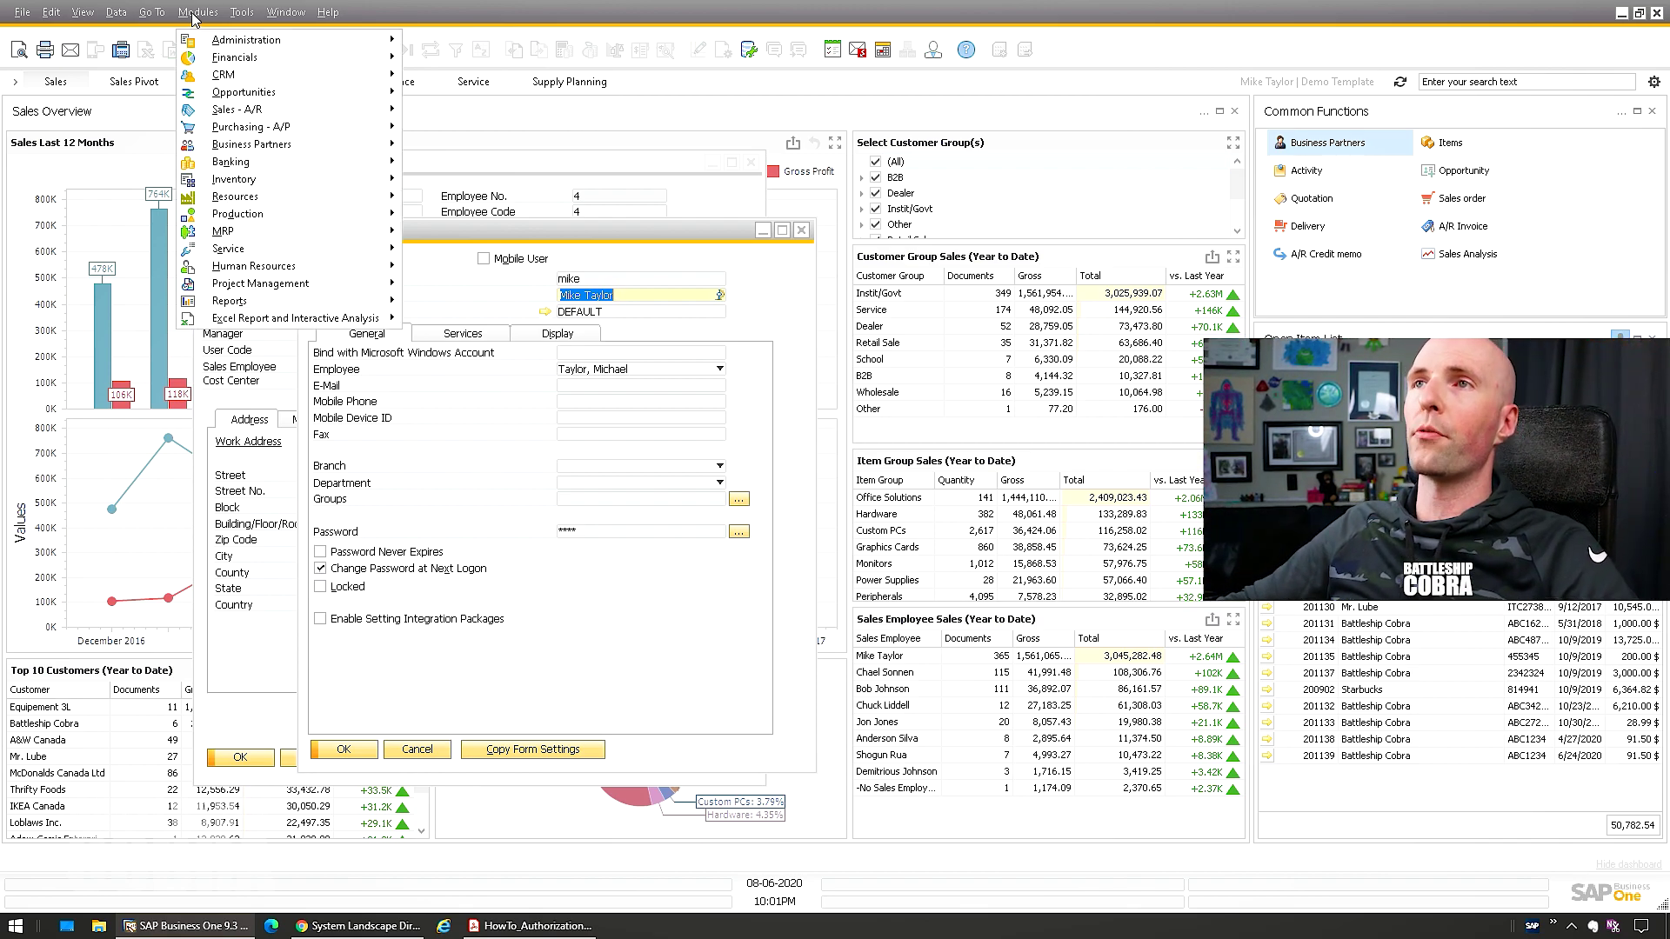
mouse_move(261, 40)
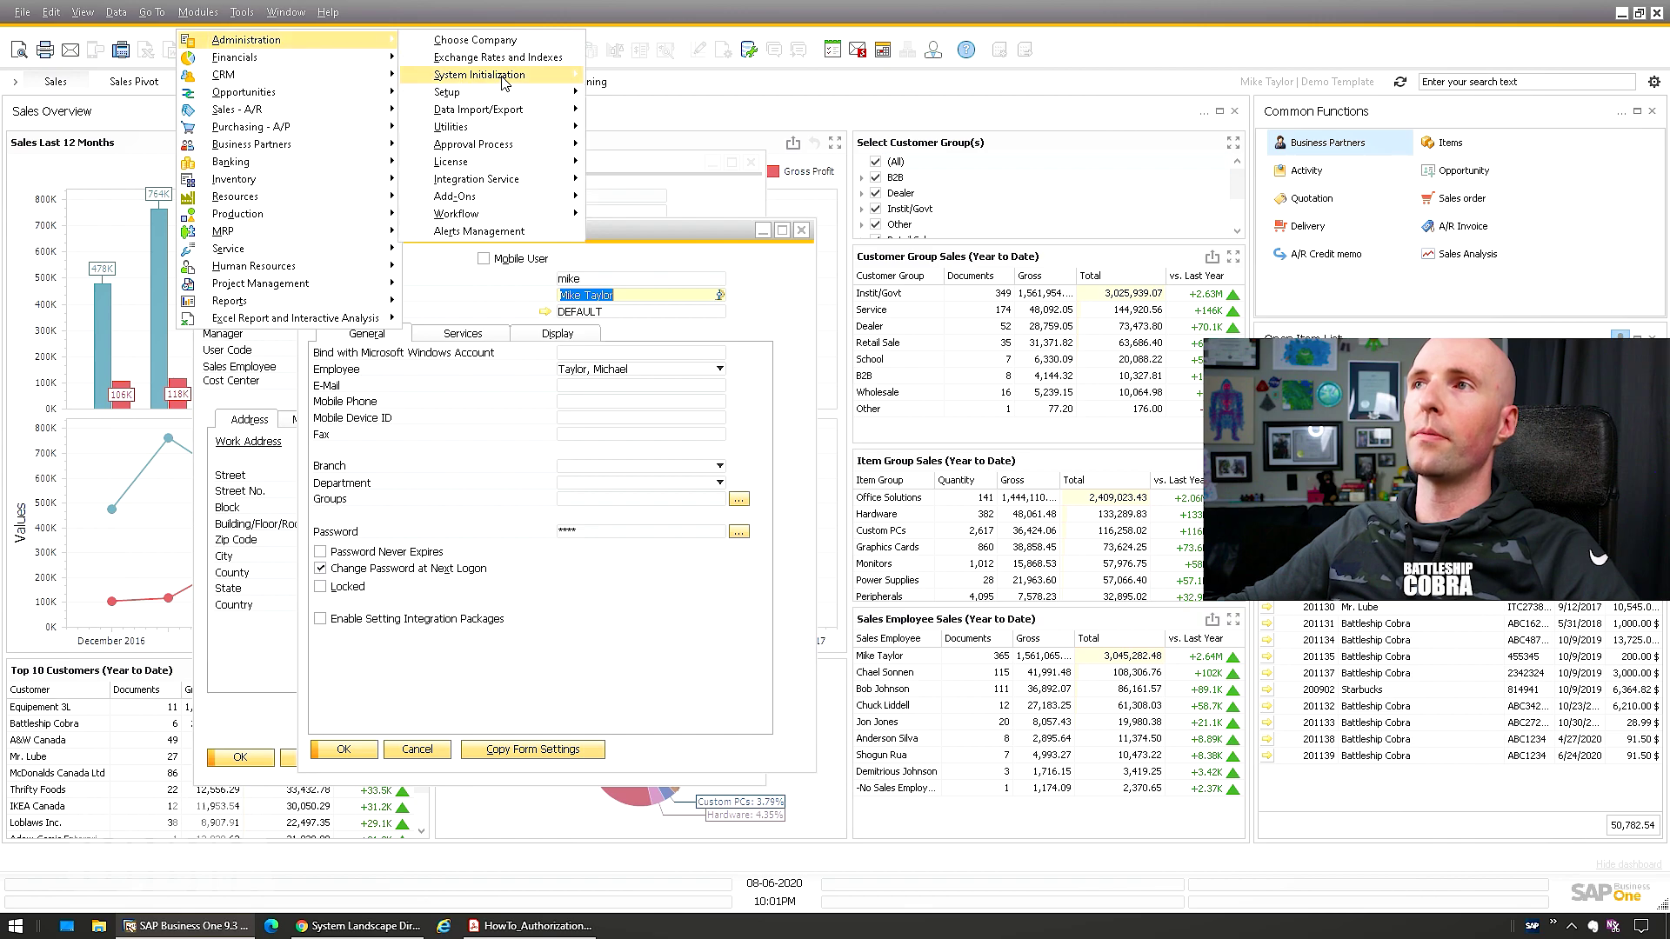
mouse_move(503, 81)
mouse_move(659, 128)
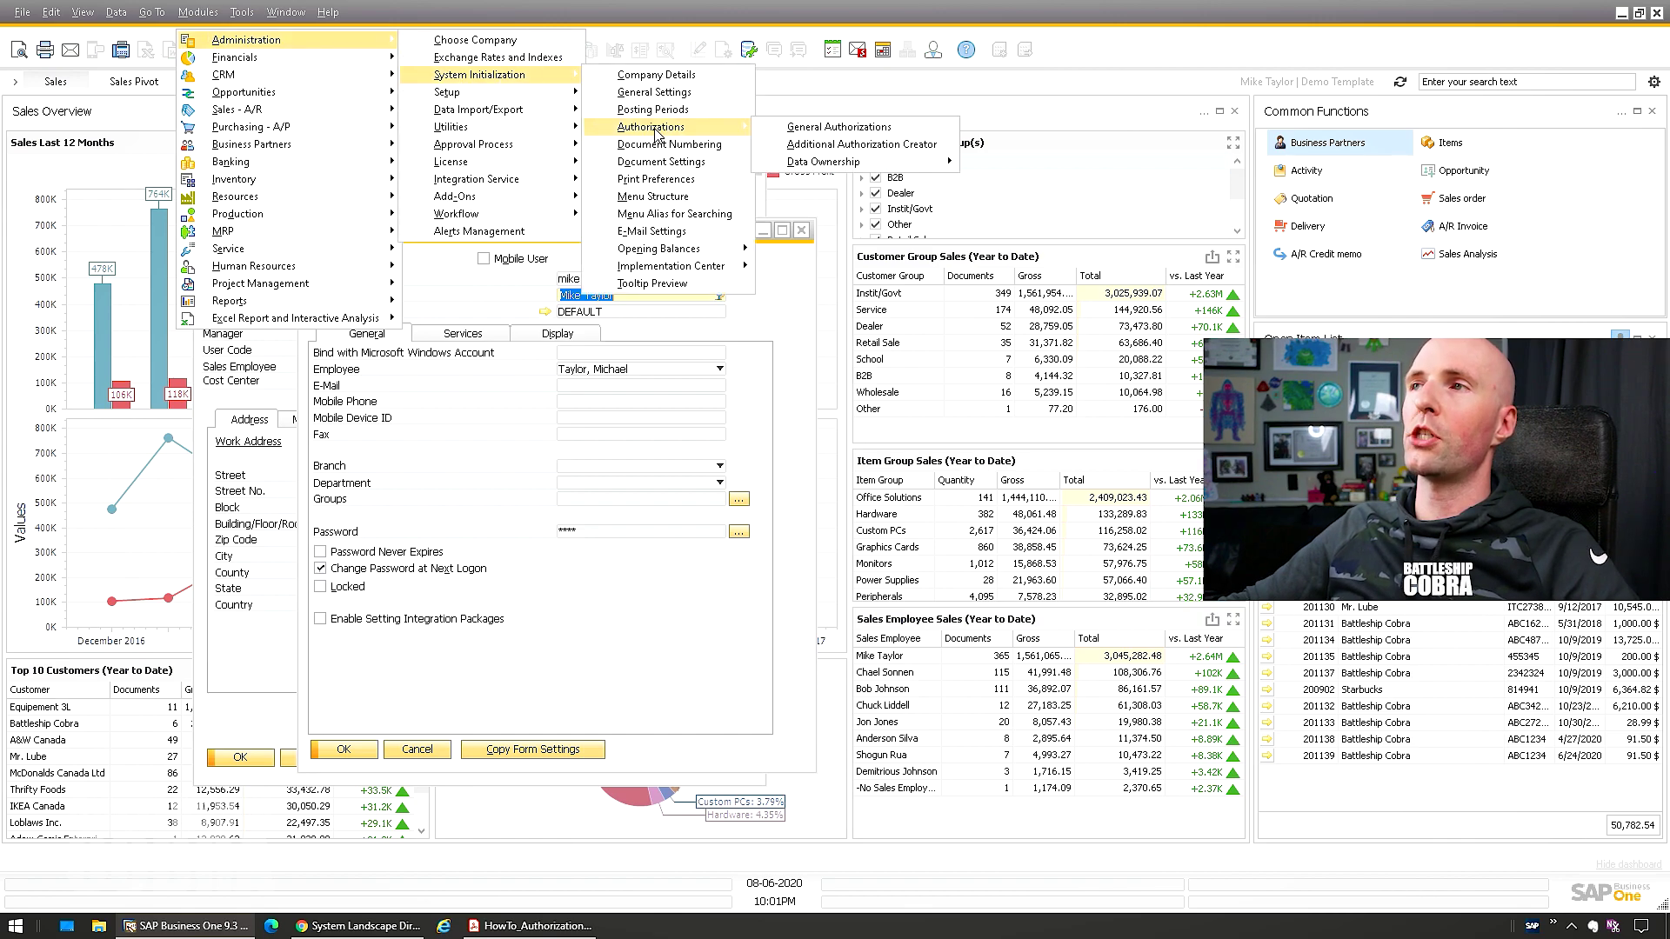
left_click(791, 127)
left_click_drag(543, 286, 361, 286)
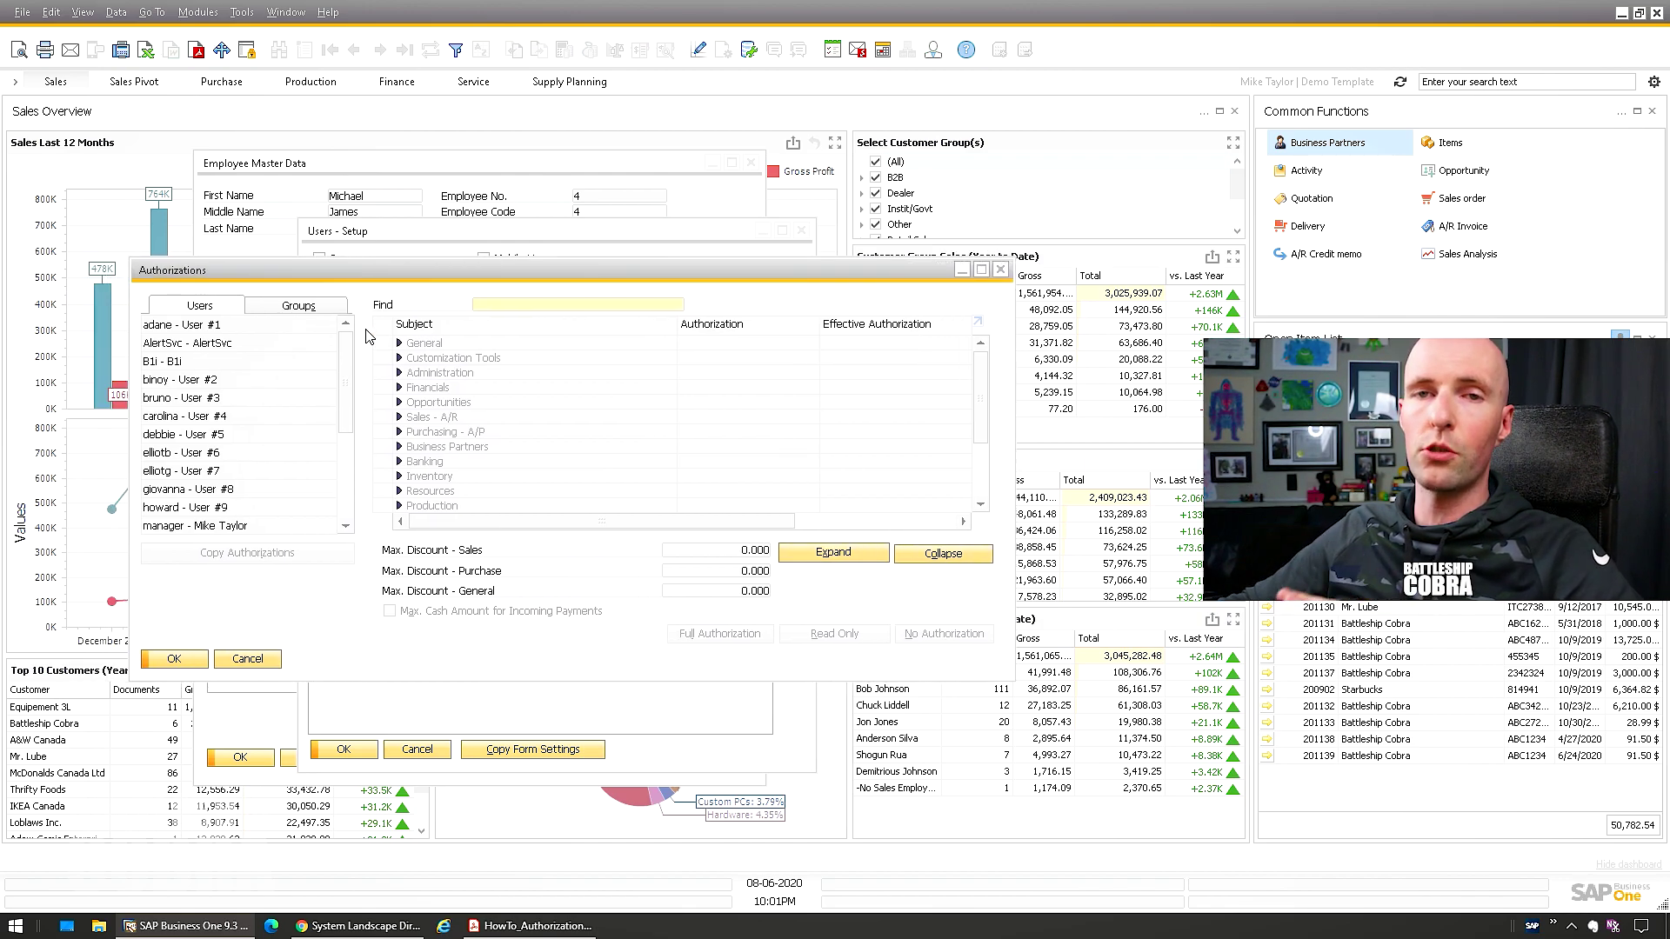
scroll(254, 435, "down", 3)
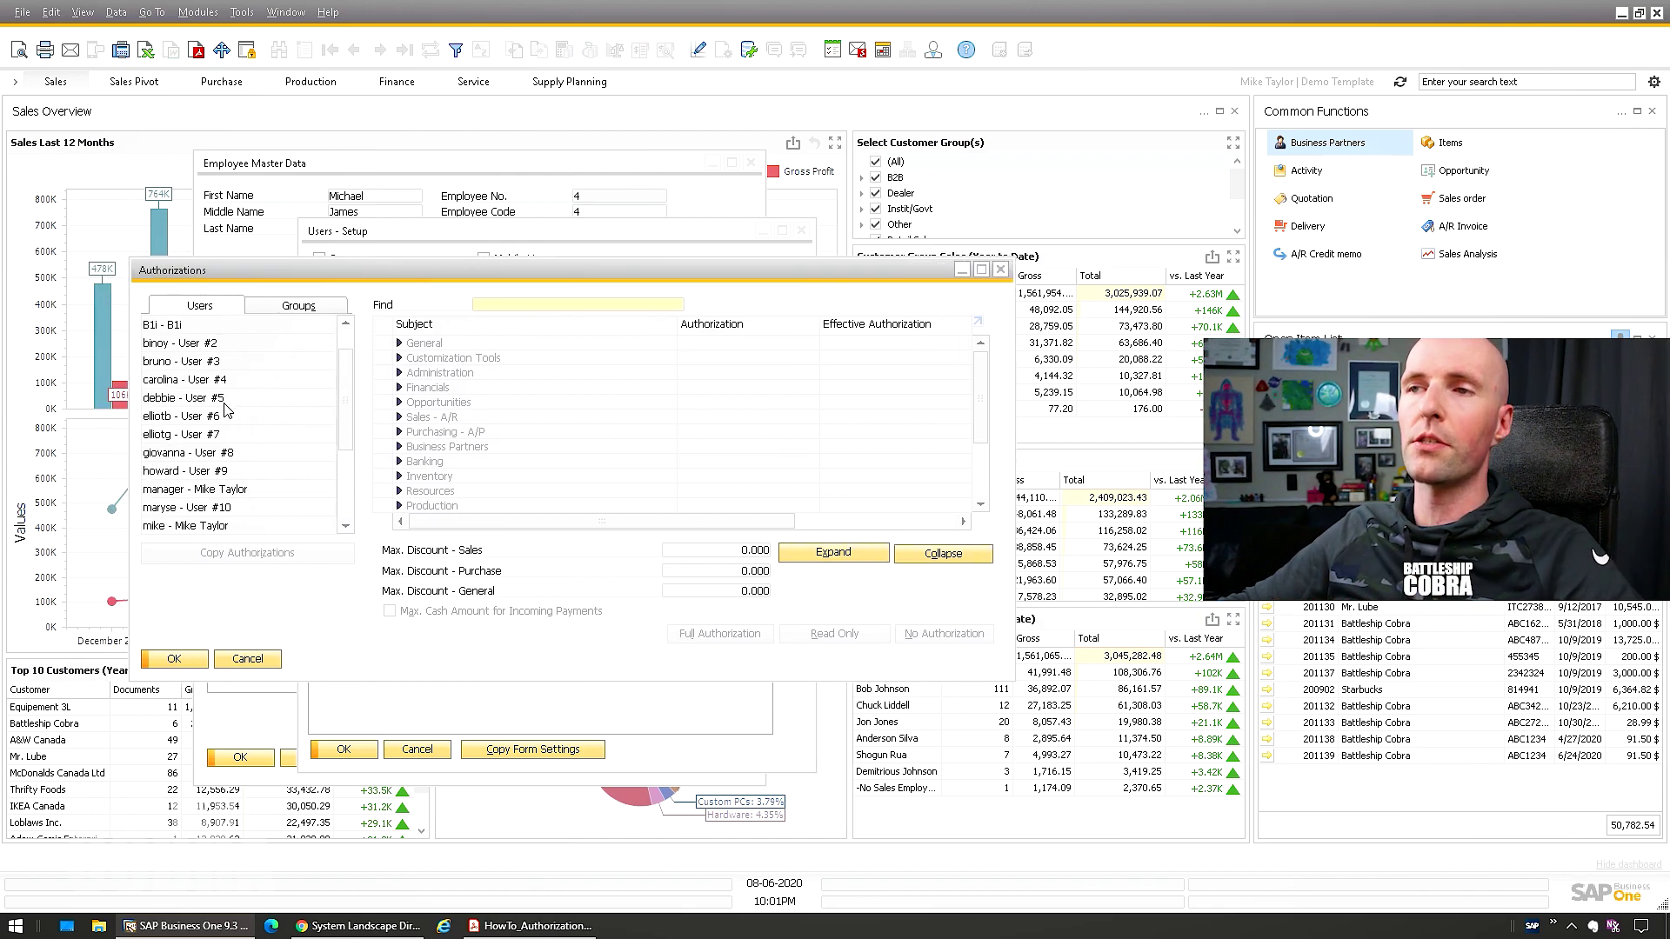
left_click(187, 380)
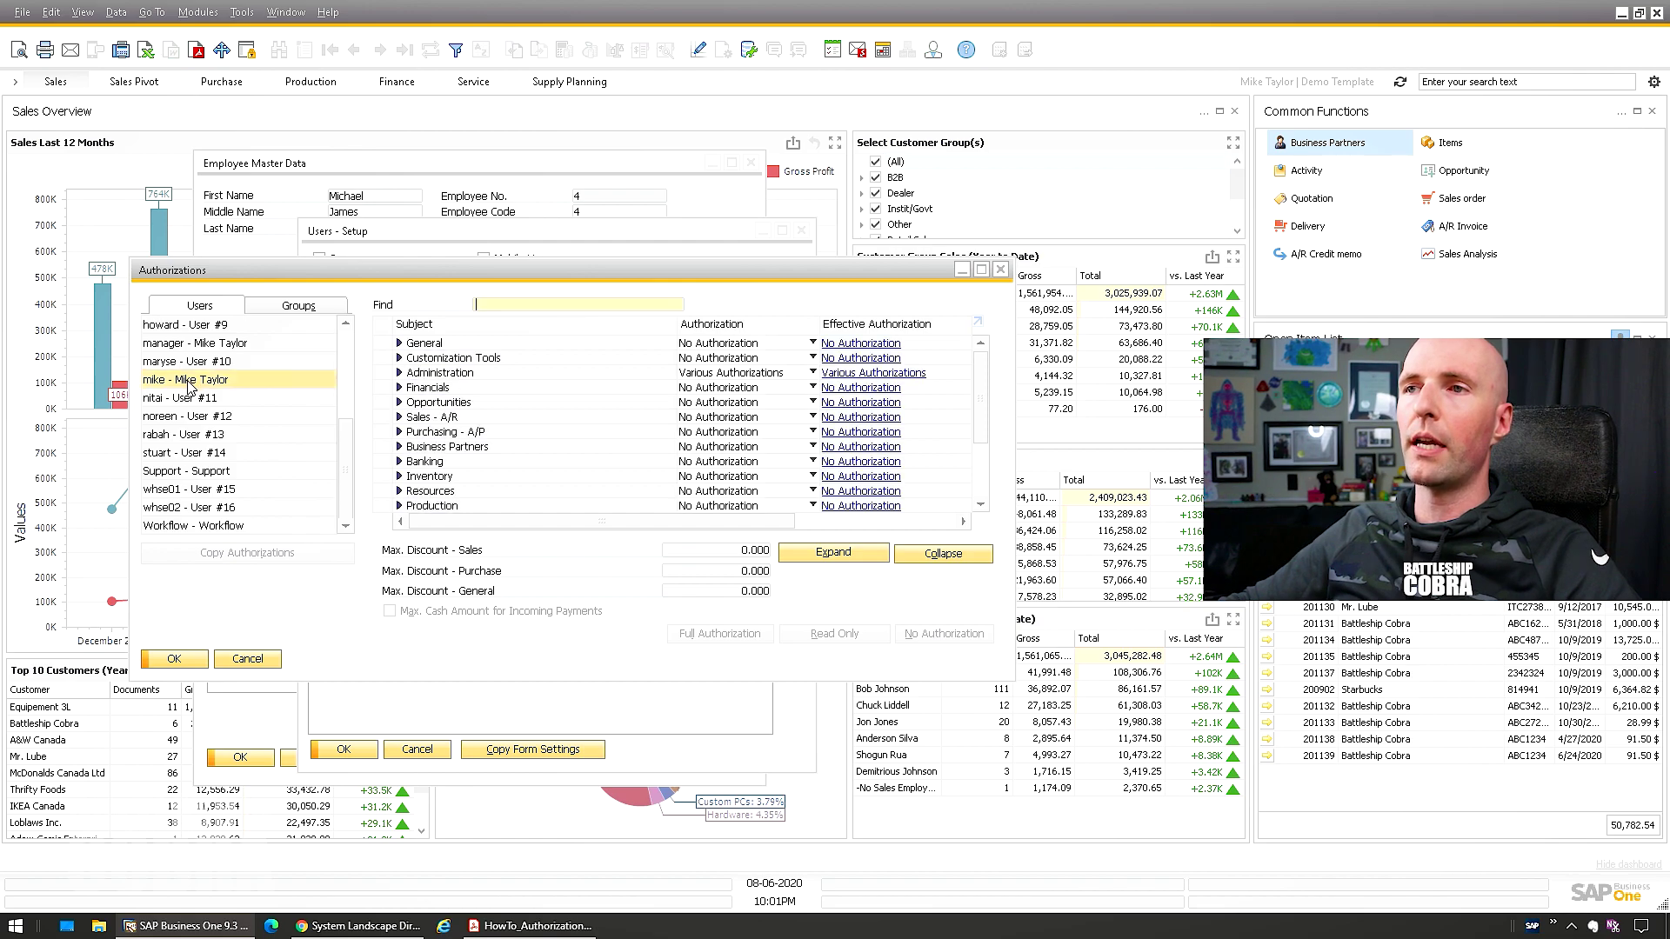
Enlarge the authorizations window, review an existing user's mostly full authorizations, and start Copy Authorizations
double_click(524, 267)
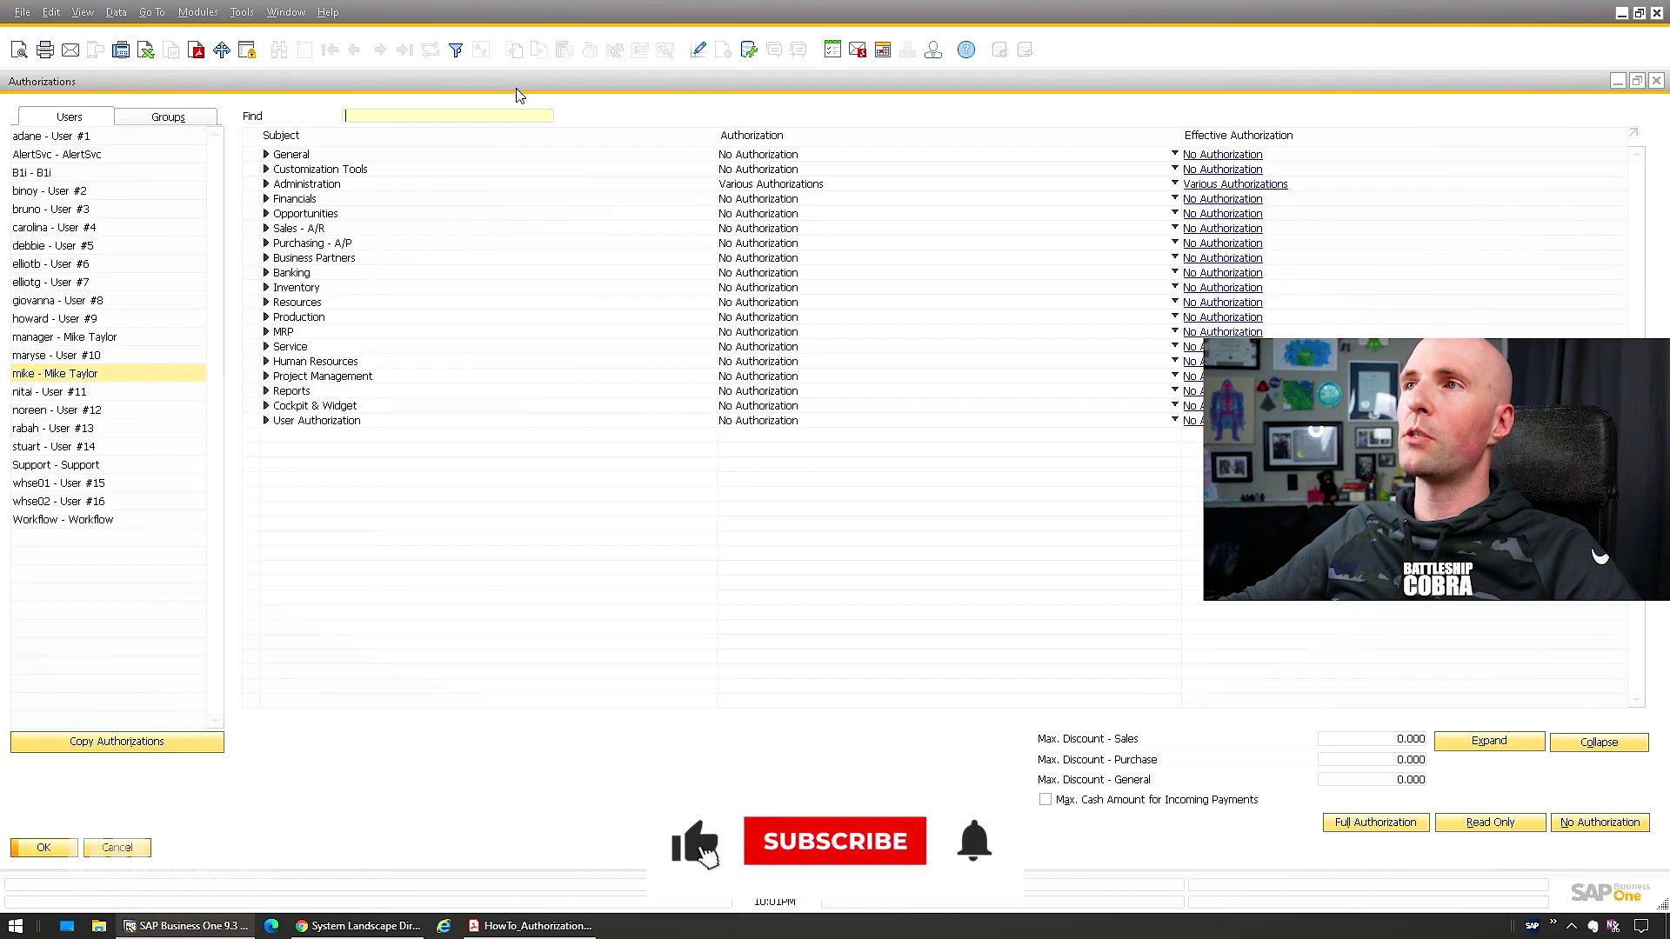
double_click(520, 91)
left_click_drag(444, 268, 336, 91)
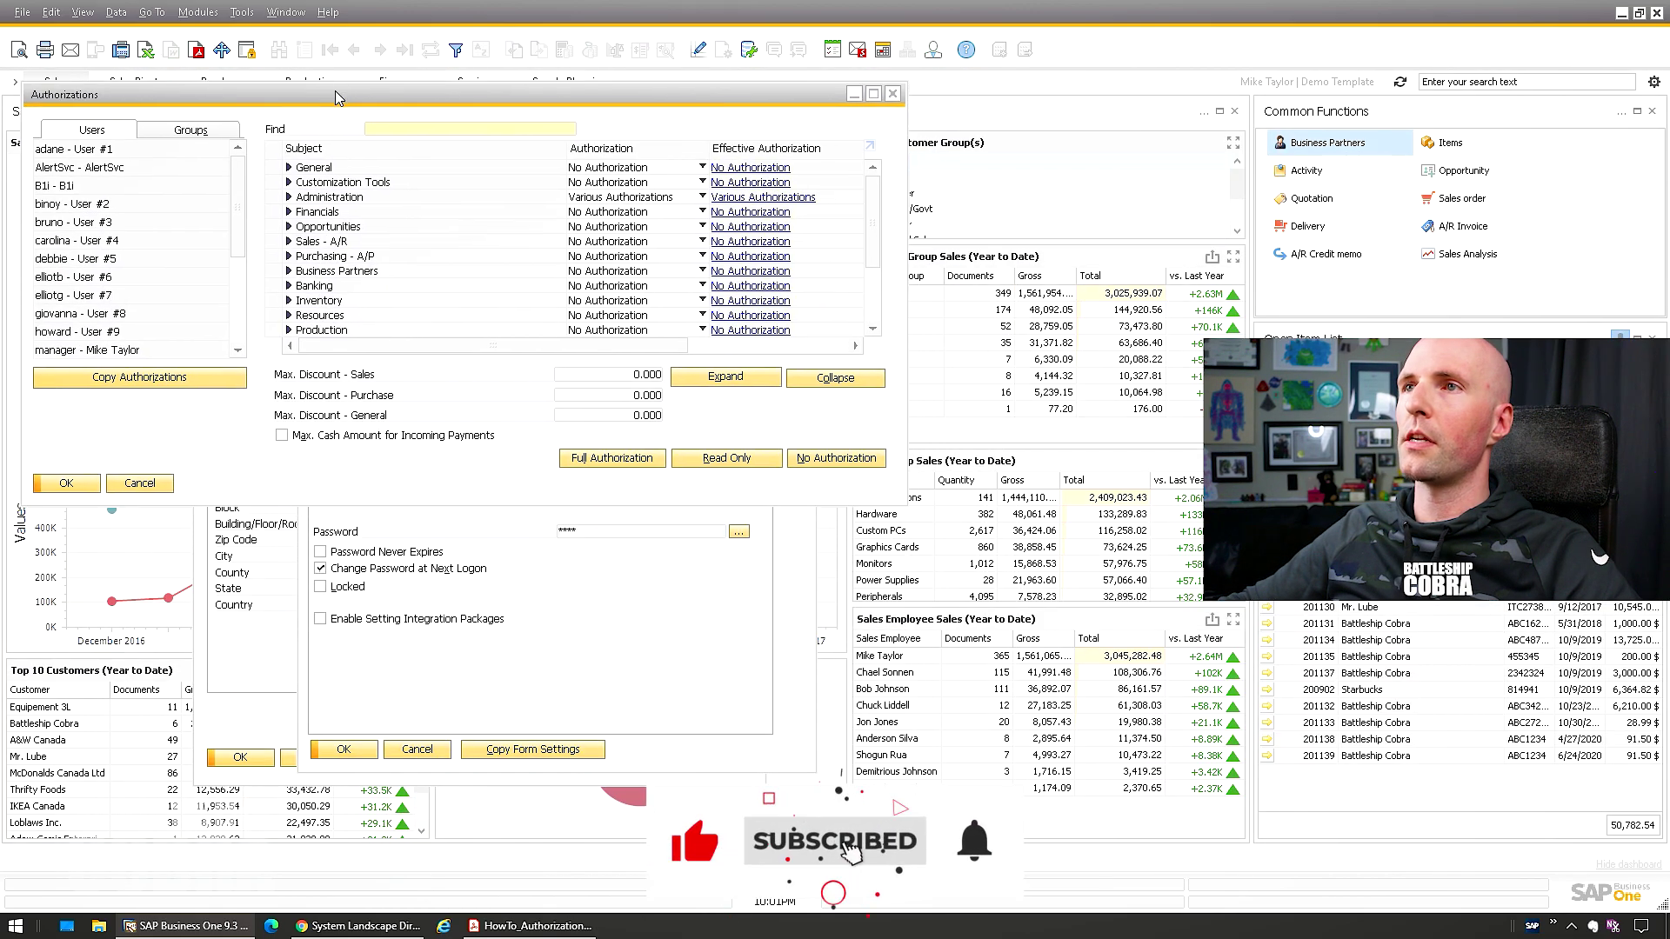
left_click_drag(907, 505, 1133, 844)
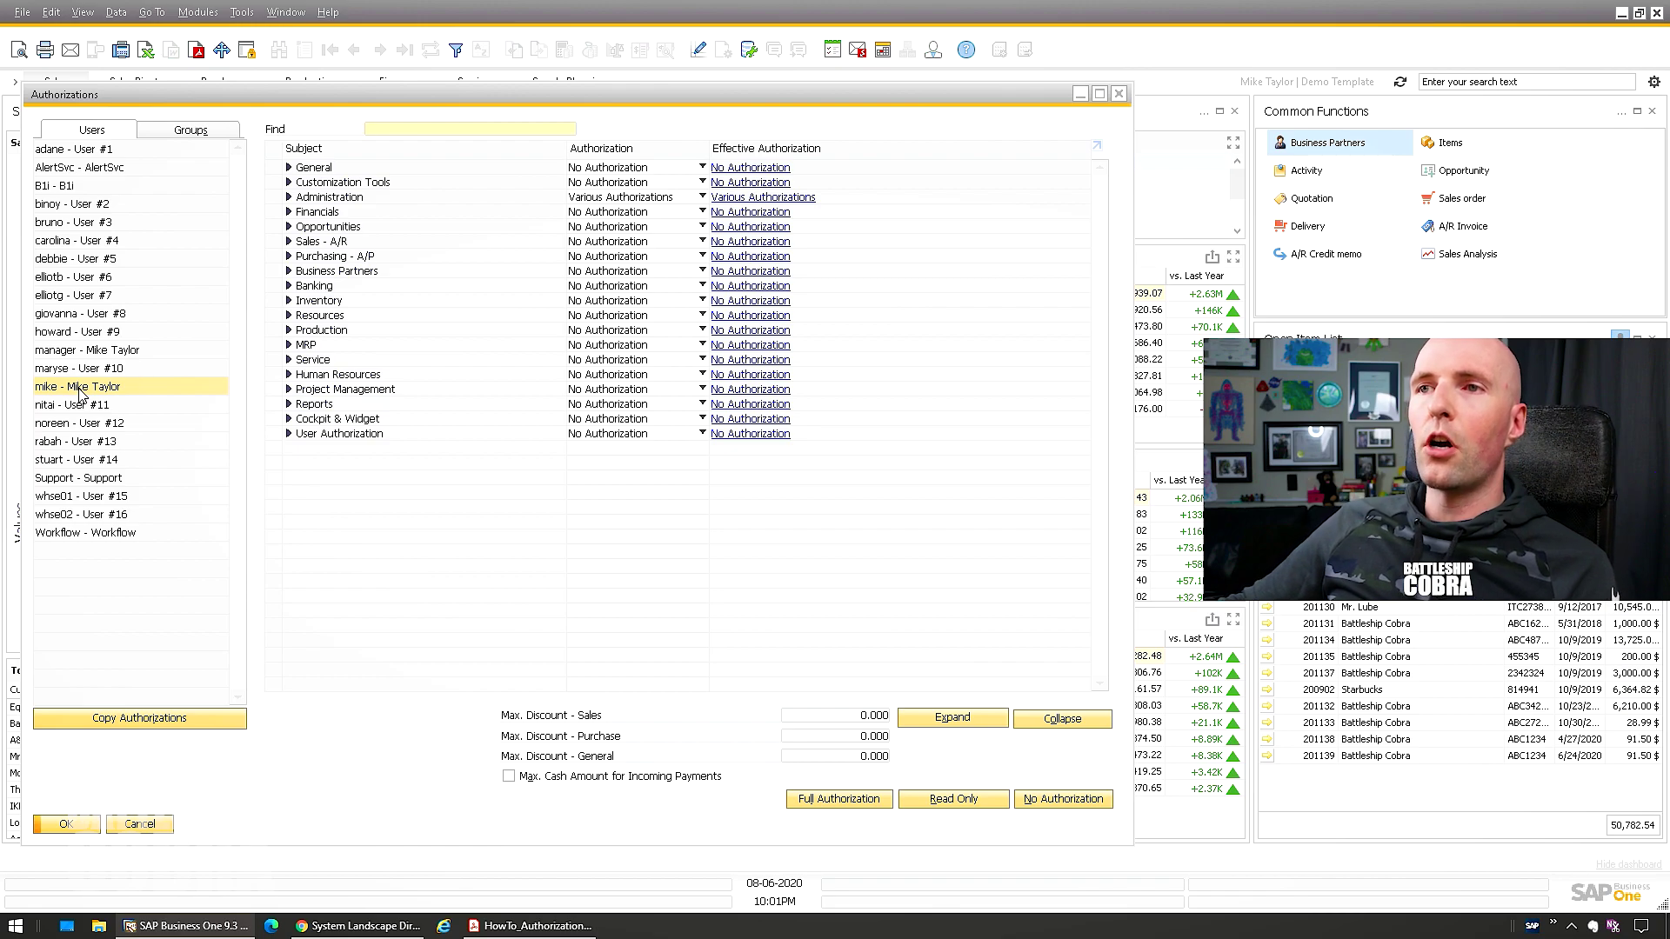
left_click(78, 187)
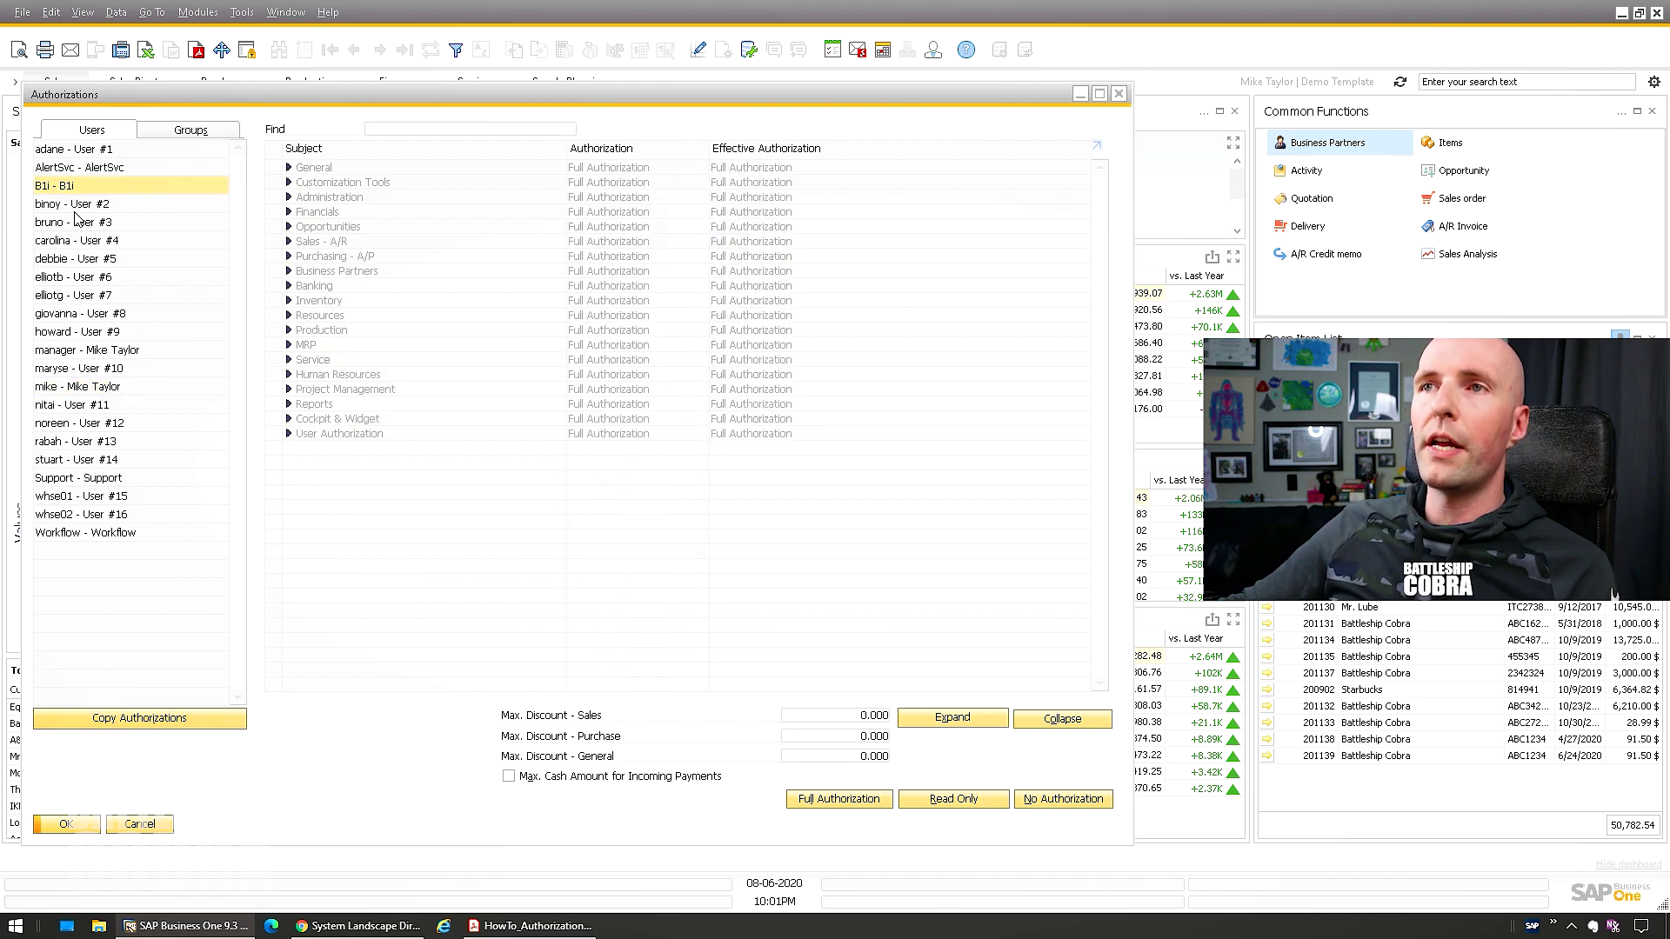
left_click(96, 222)
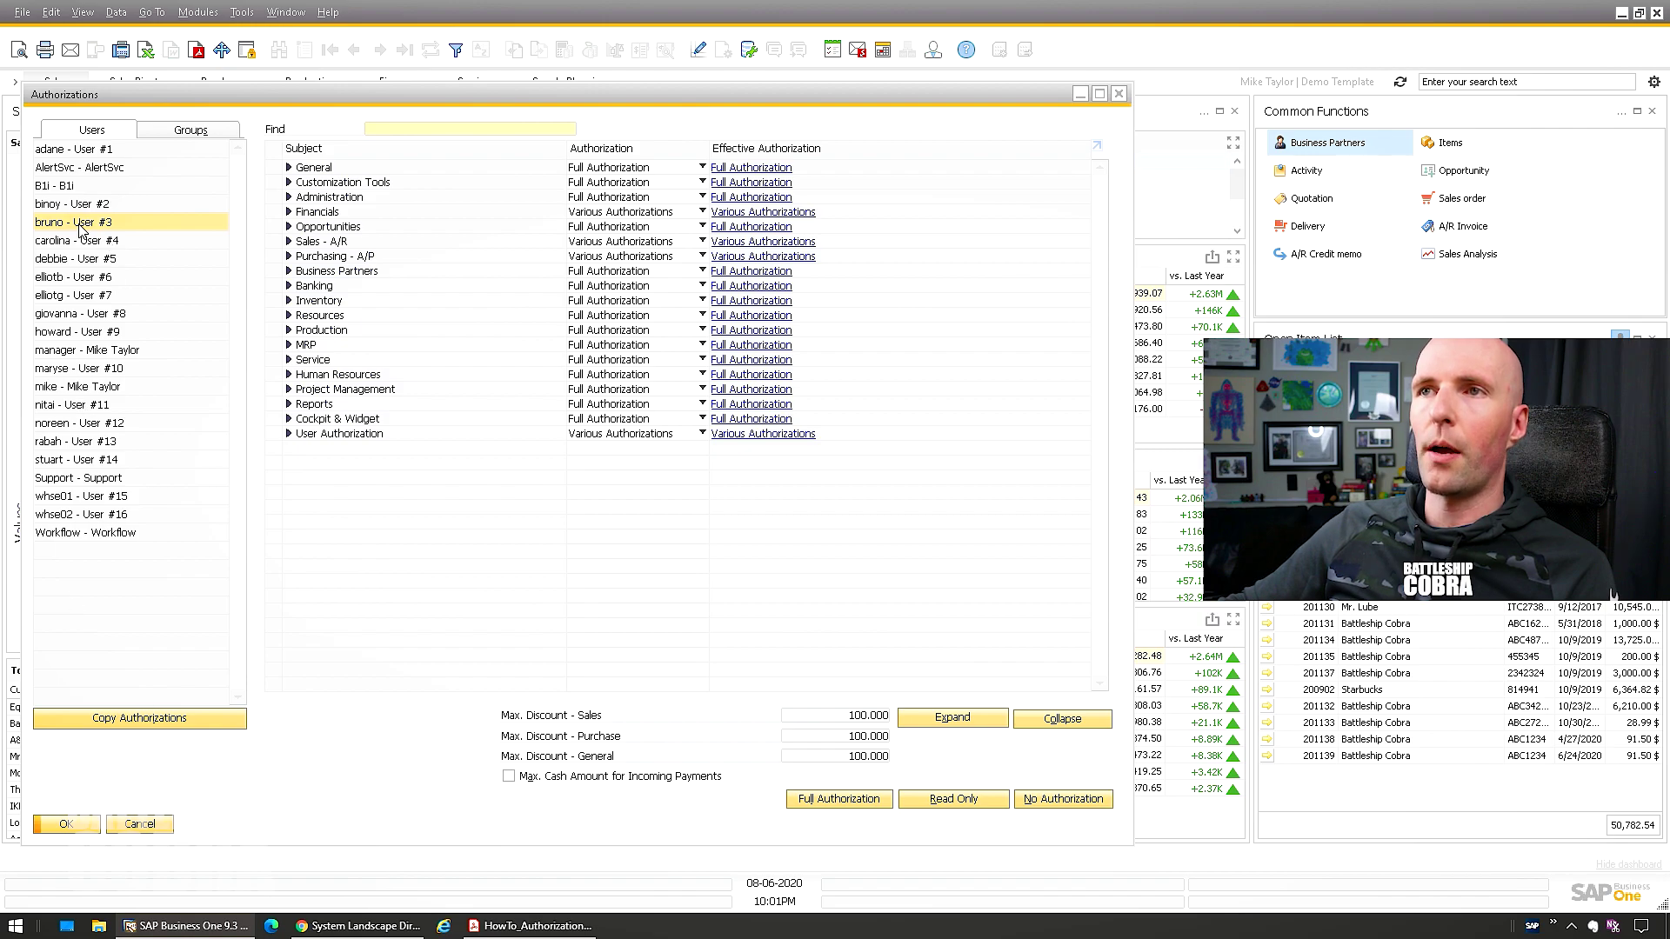
left_click(104, 719)
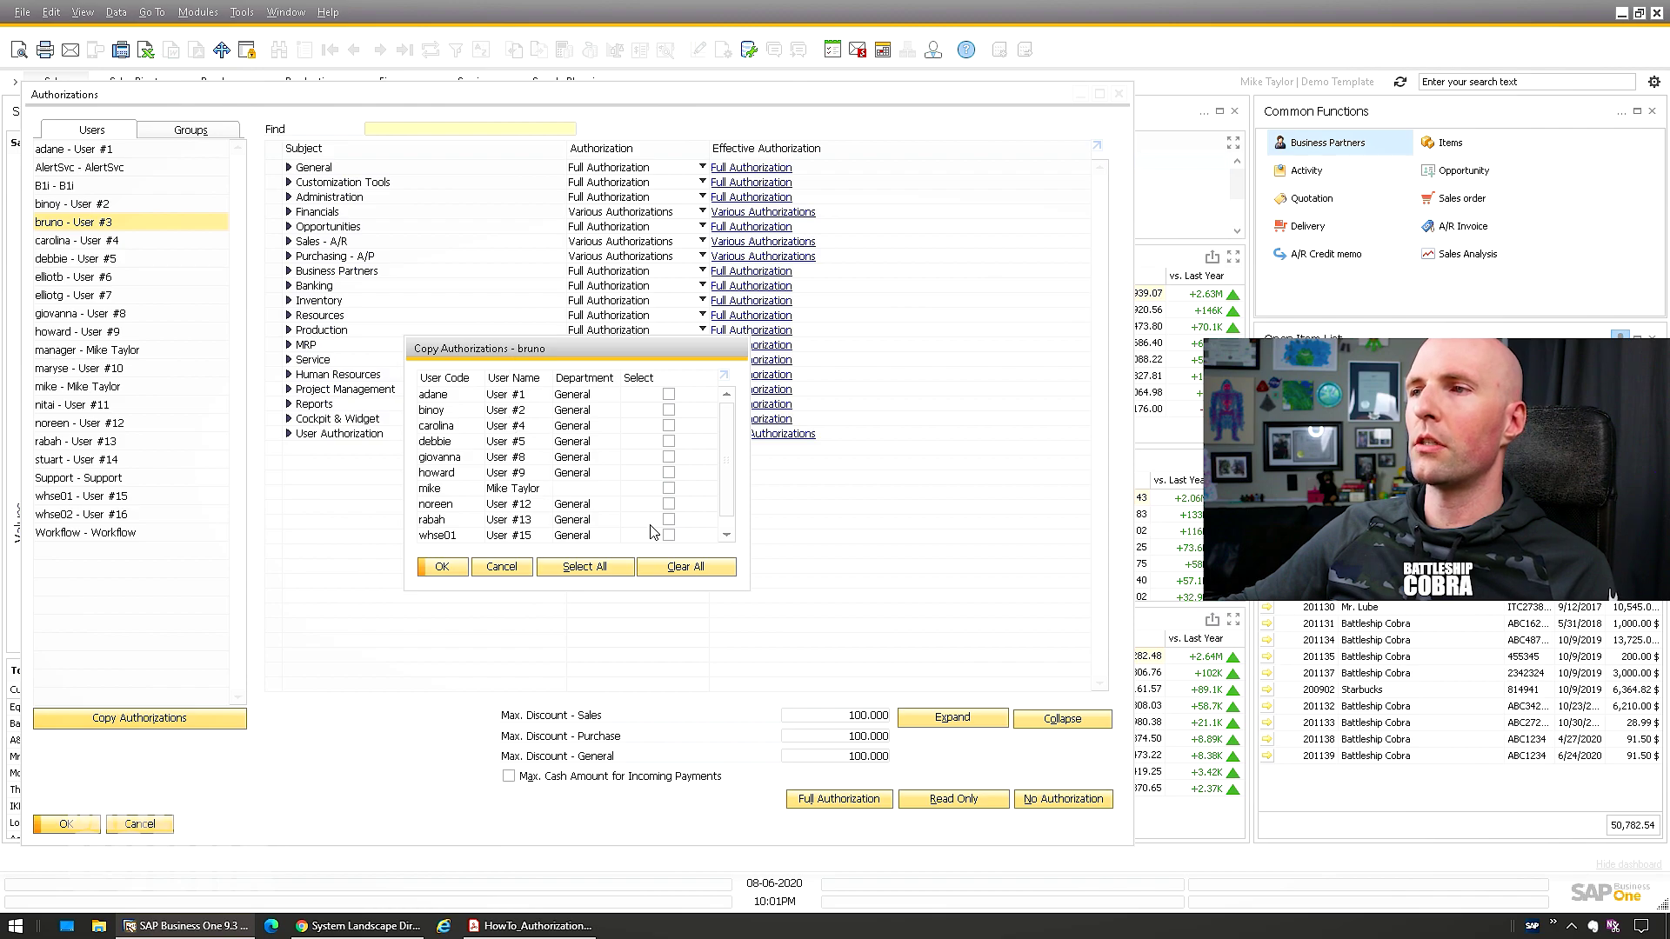
Copy the new user's authorizations onto one other ticked user and confirm with Yes
left_click(669, 488)
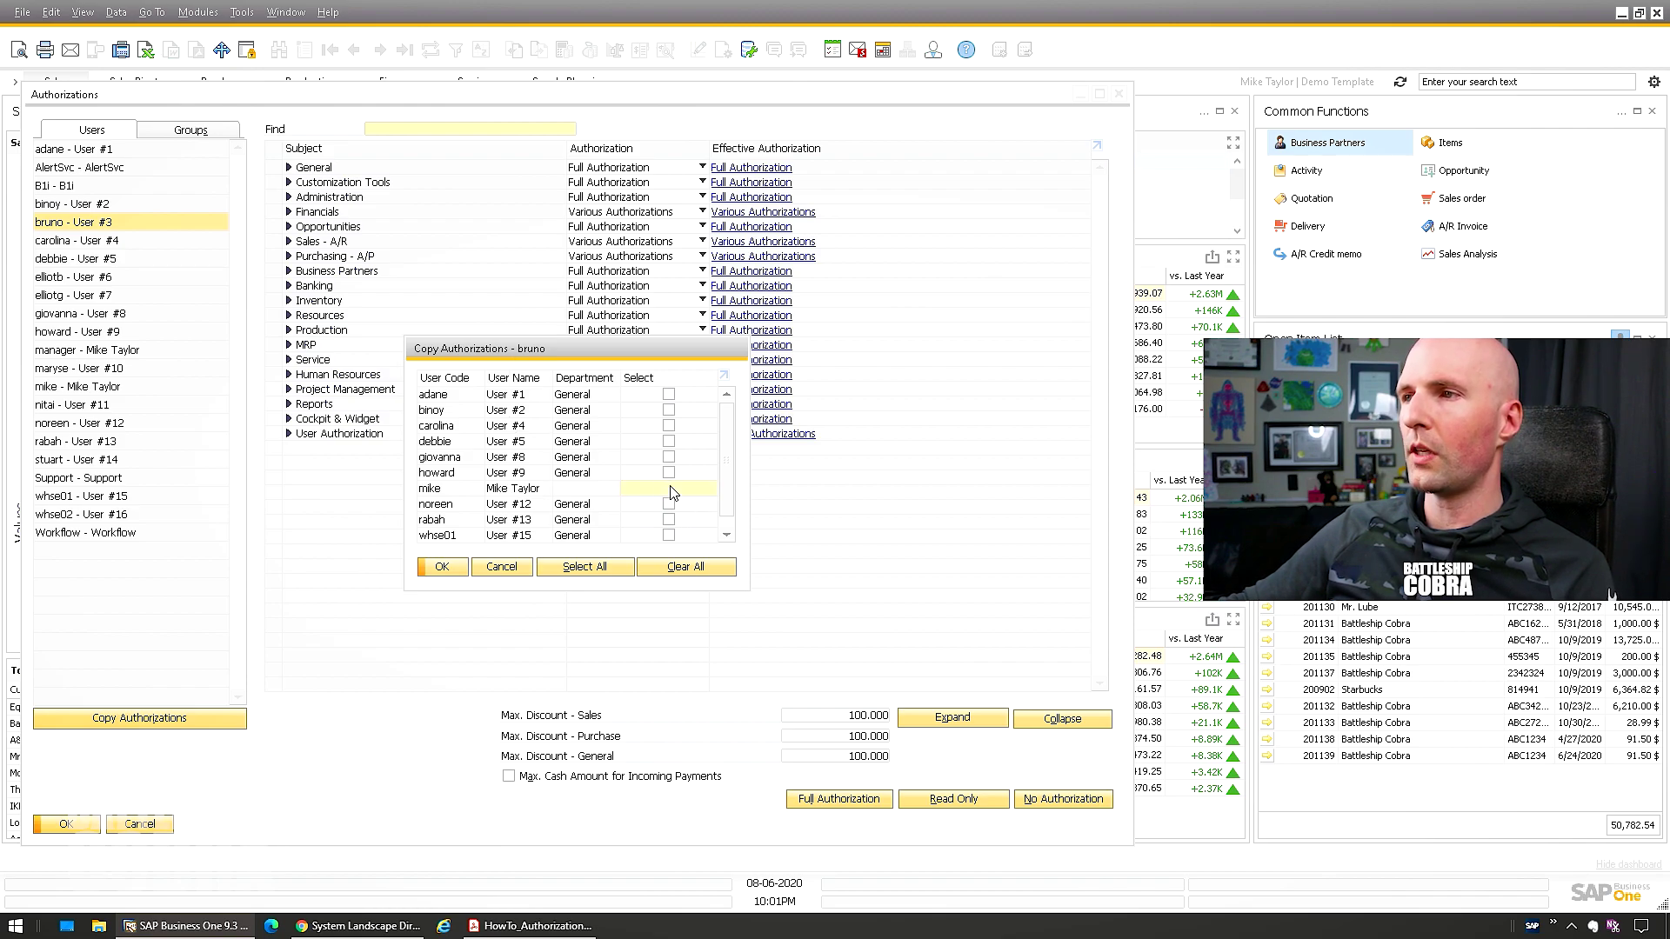
left_click(501, 567)
left_click(61, 387)
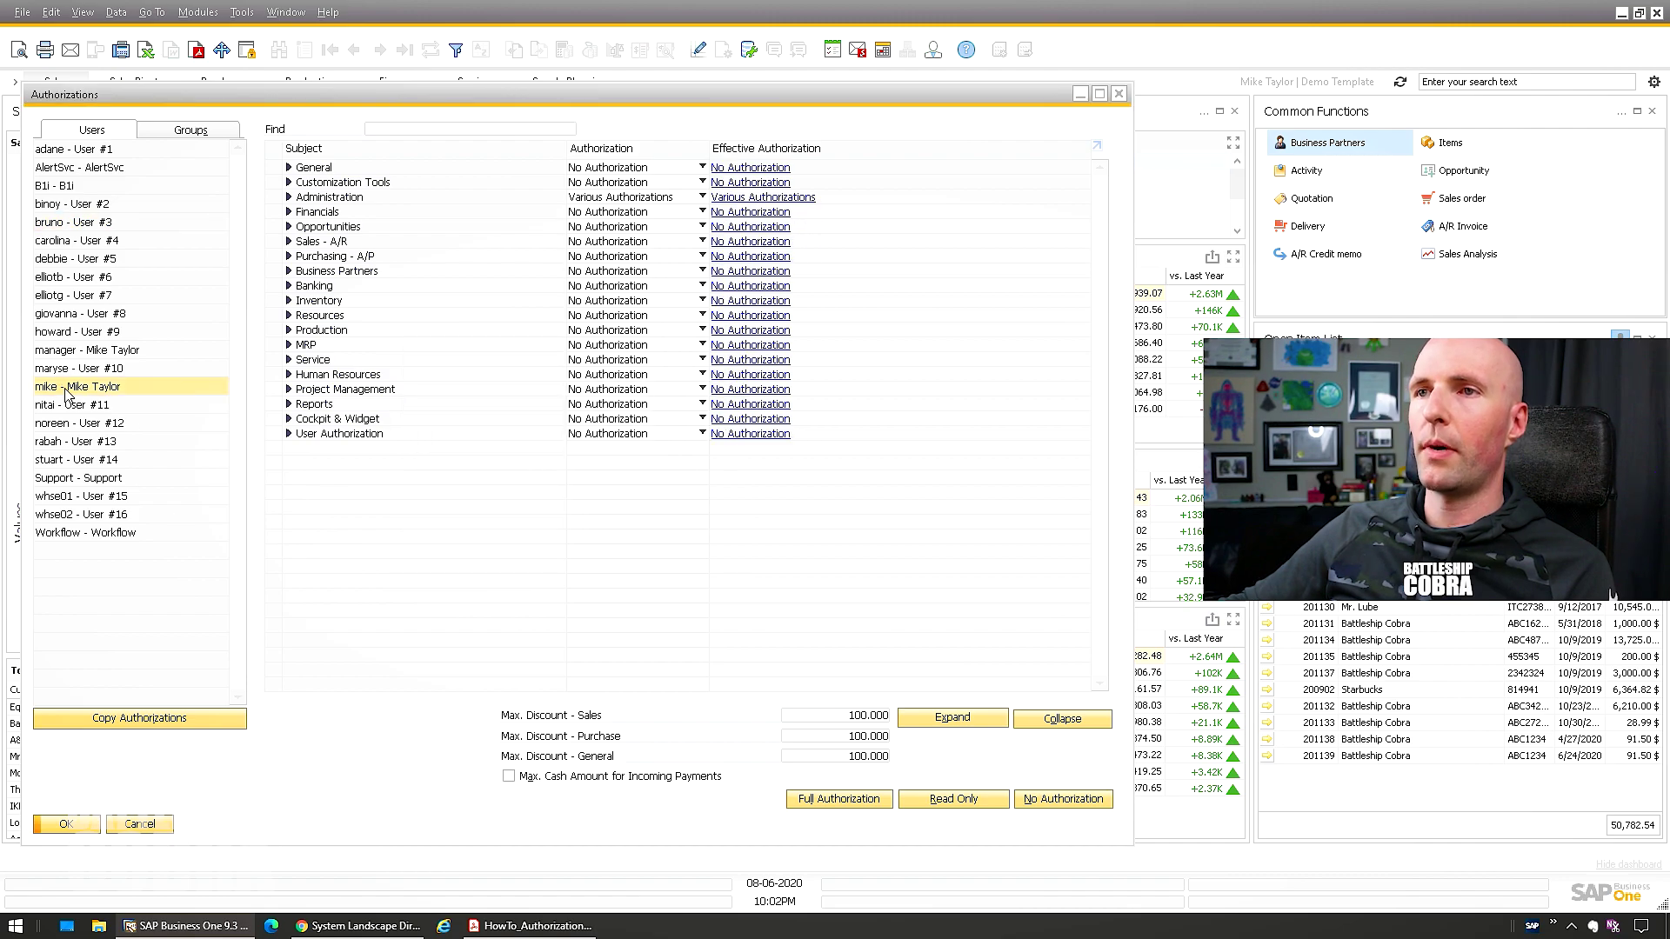
left_click(119, 719)
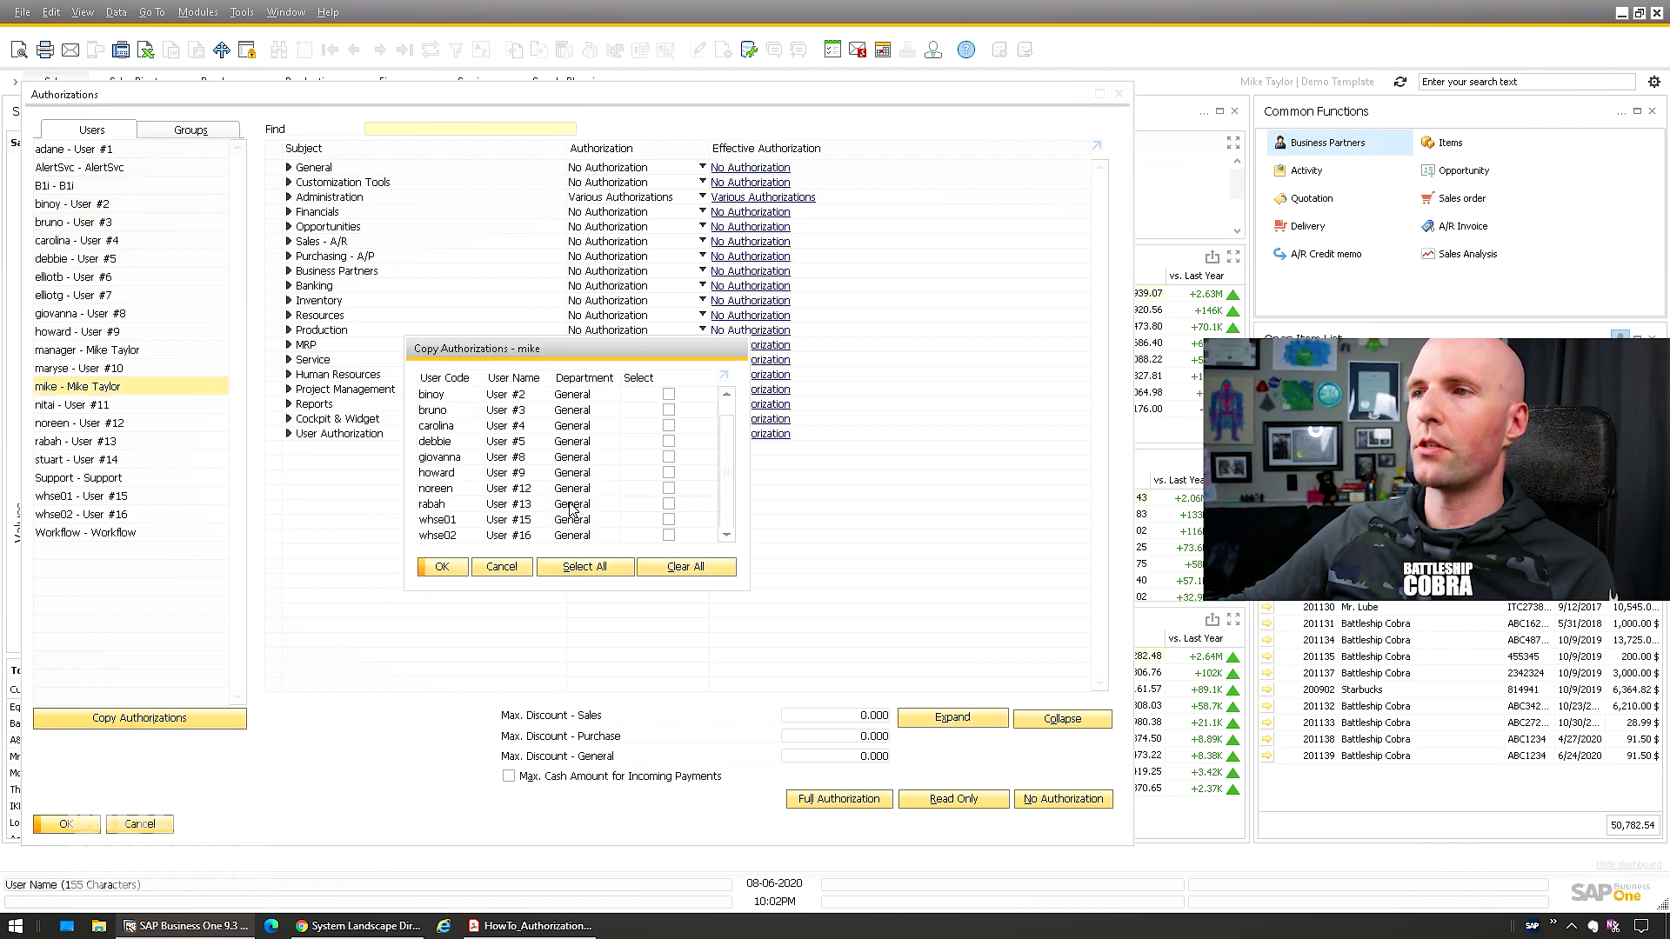
left_click(671, 459)
left_click(443, 568)
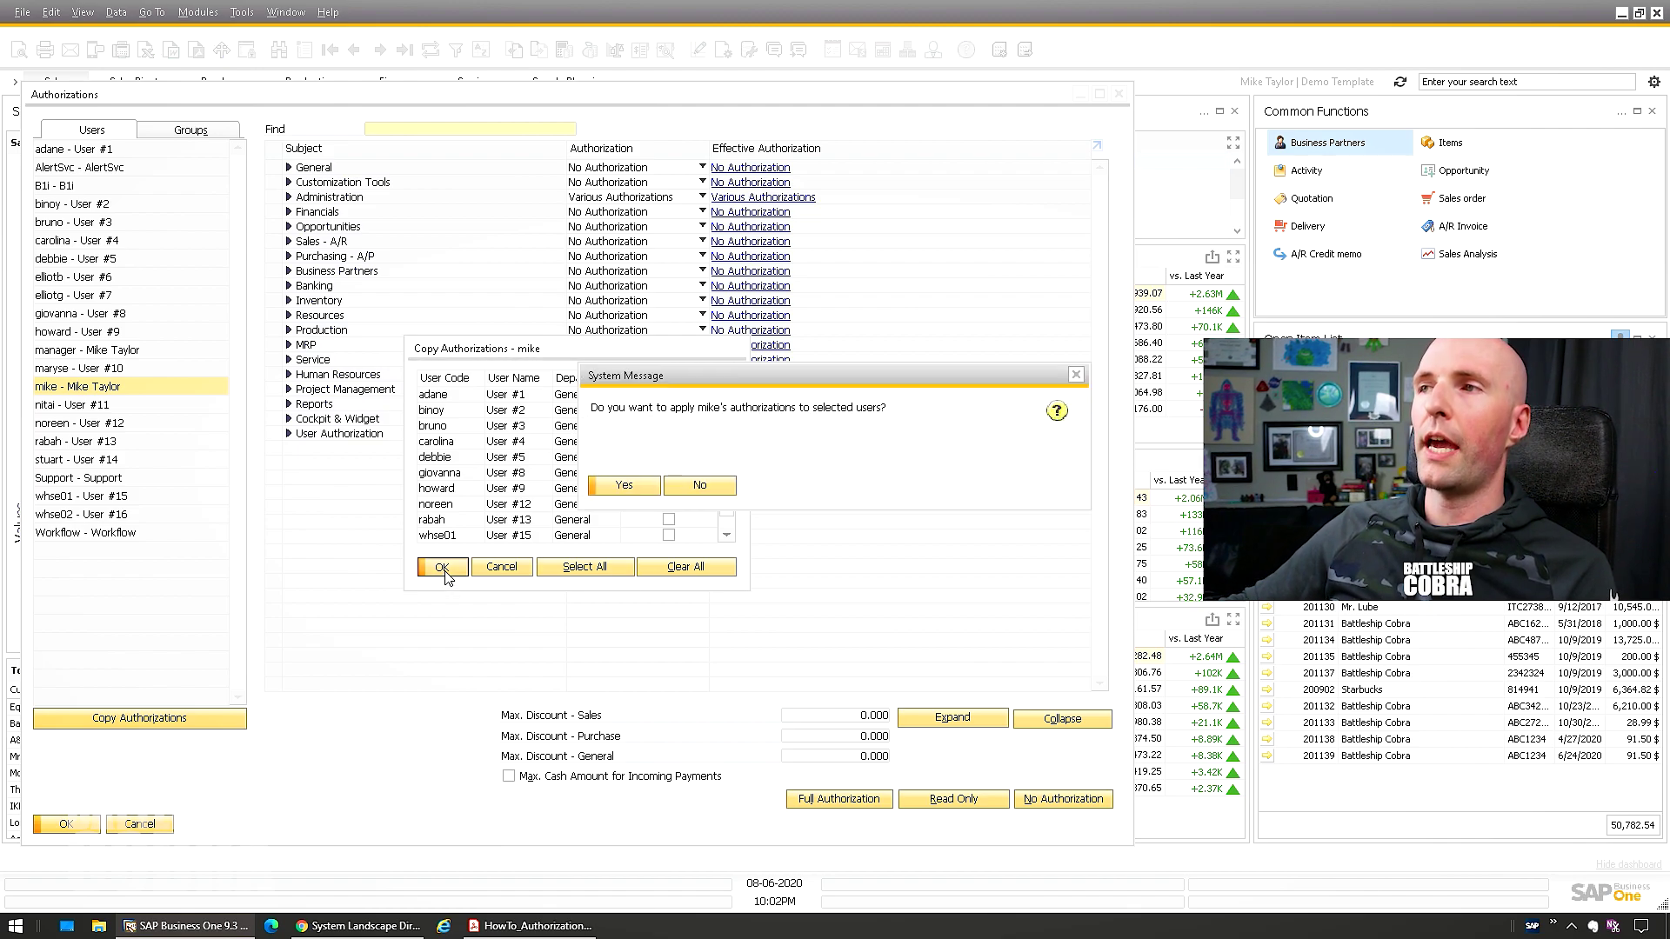
left_click(621, 487)
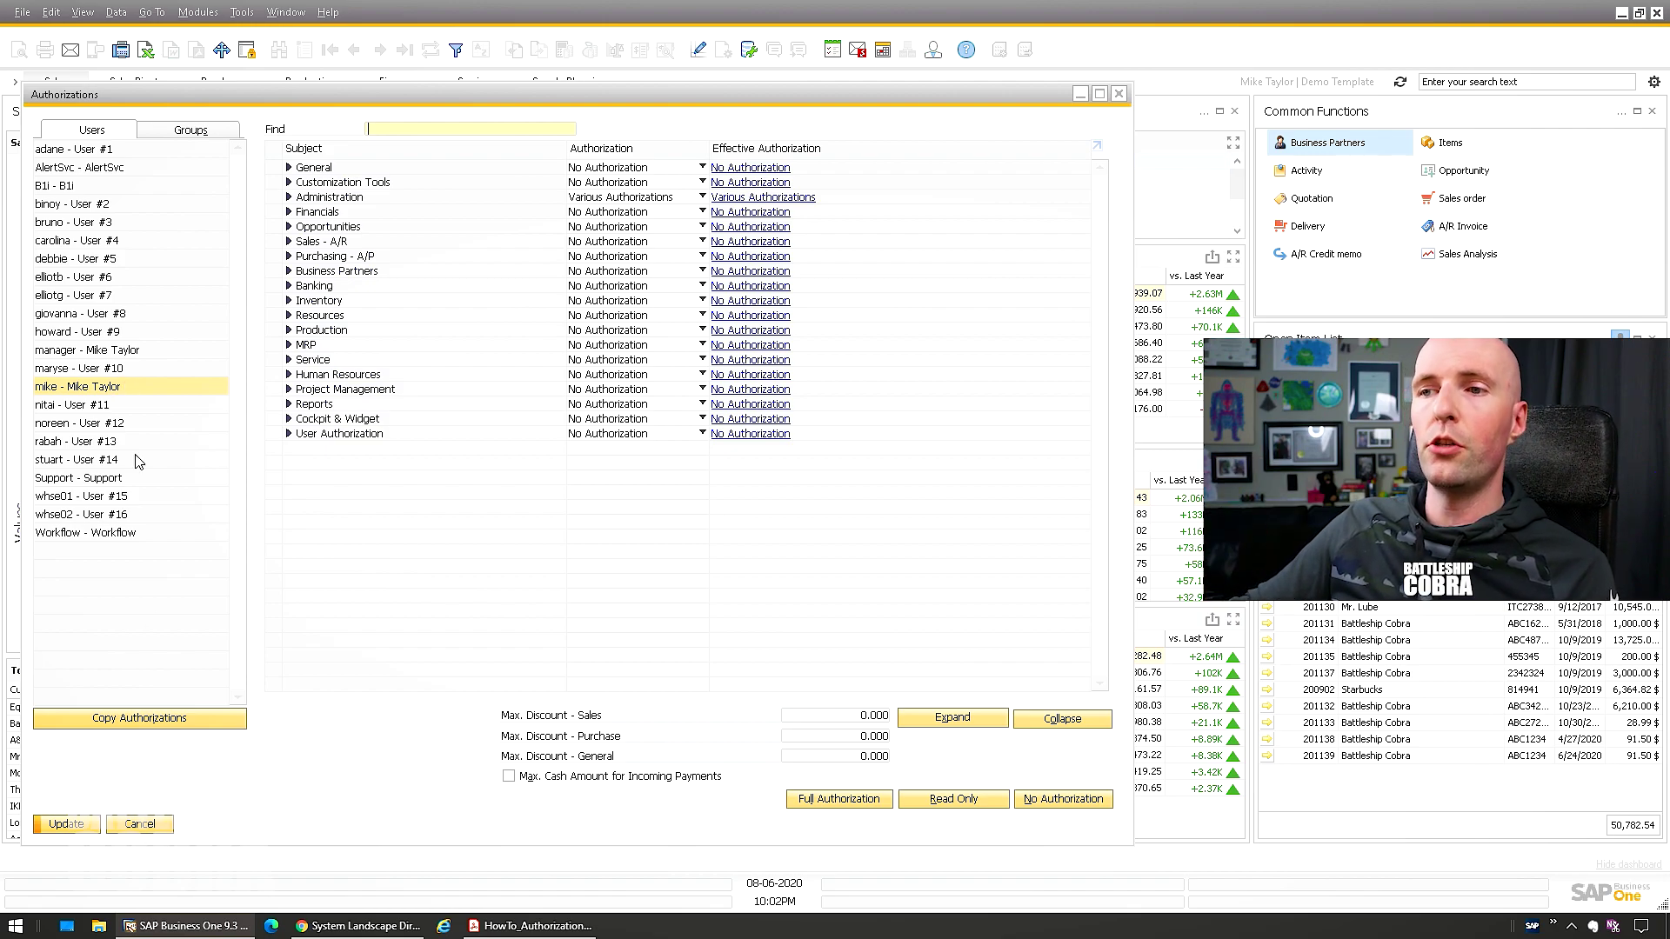
Set the new user to No Authorization on all subjects, with Sales - A/R expanded
left_click(141, 722)
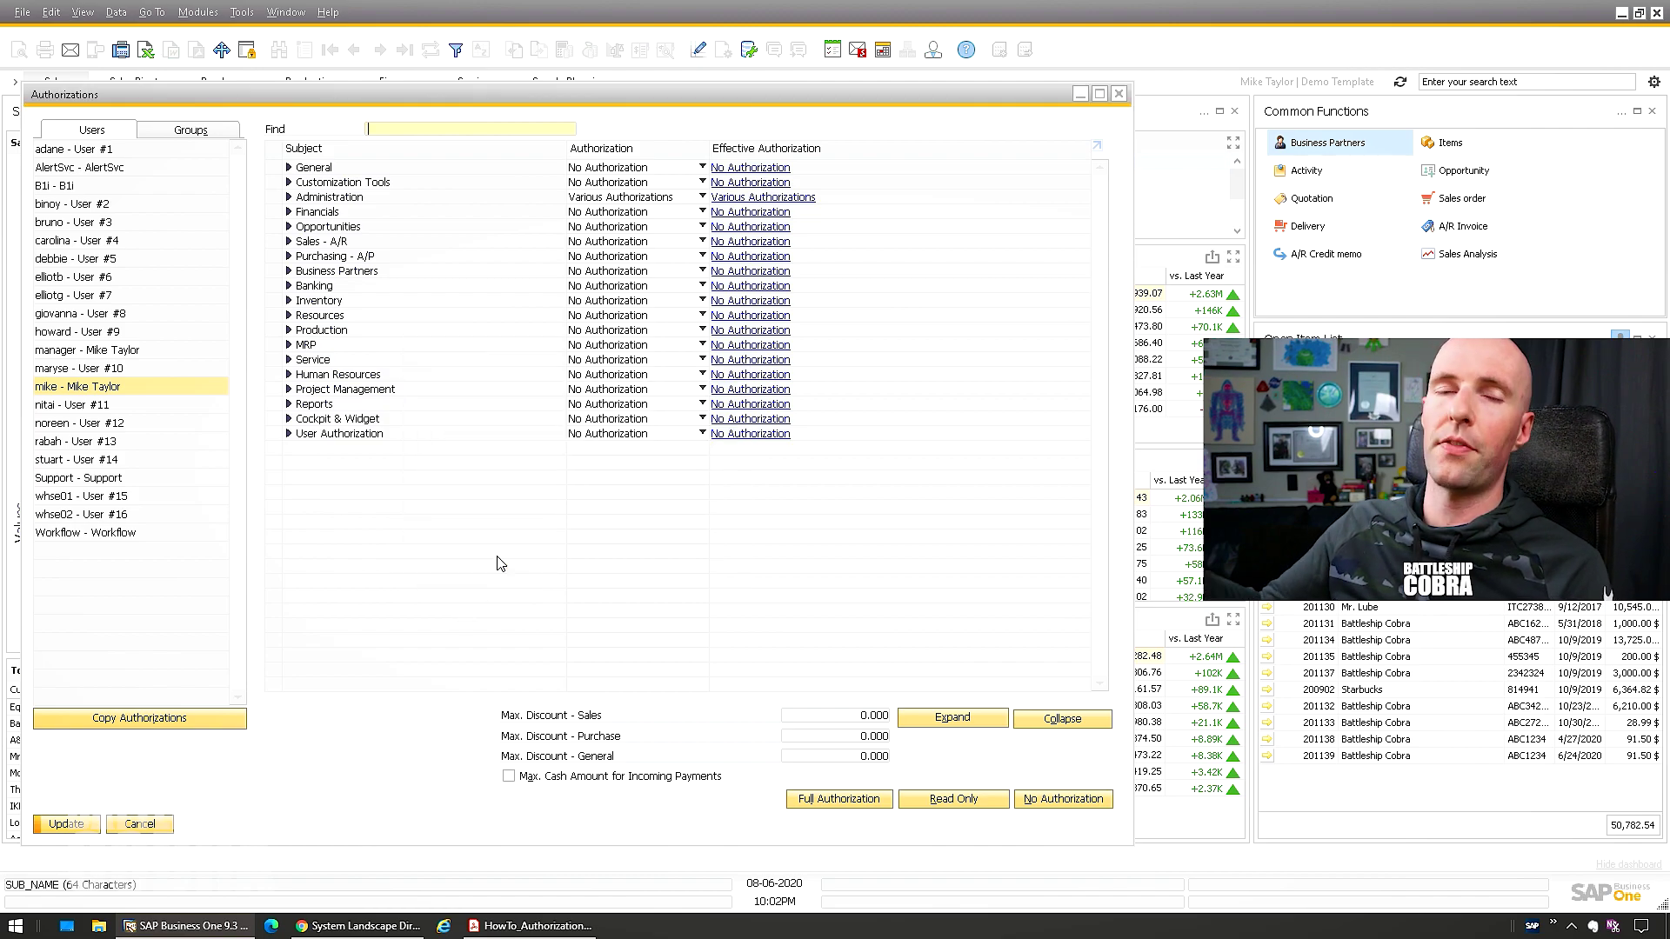
left_click(502, 566)
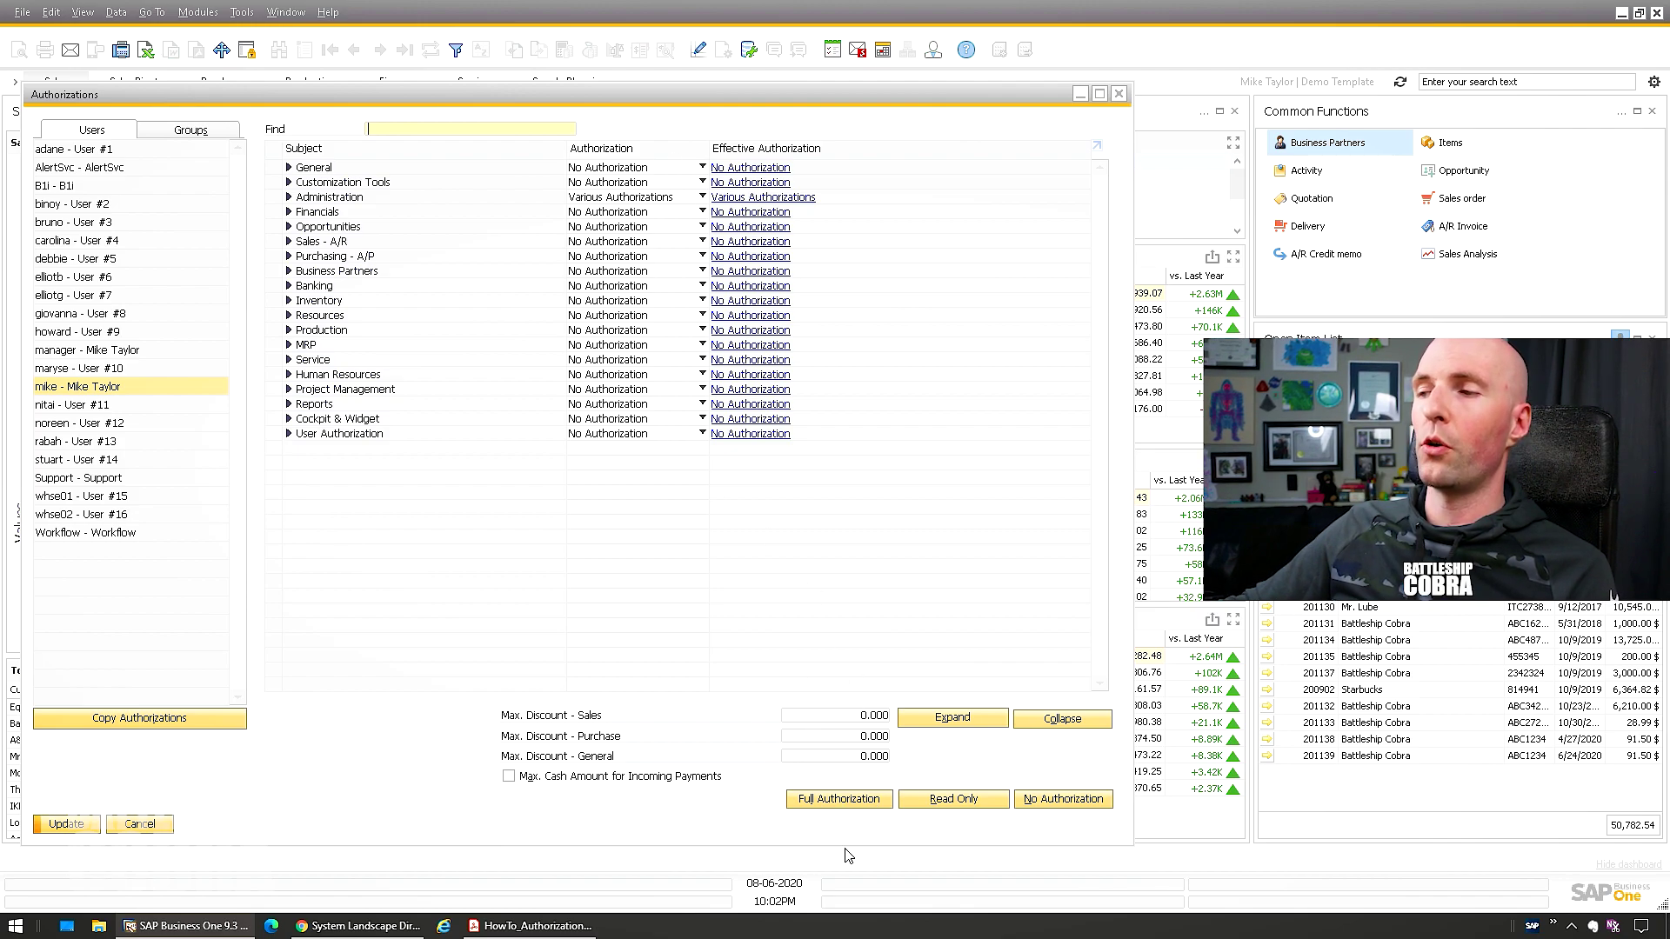
left_click(829, 802)
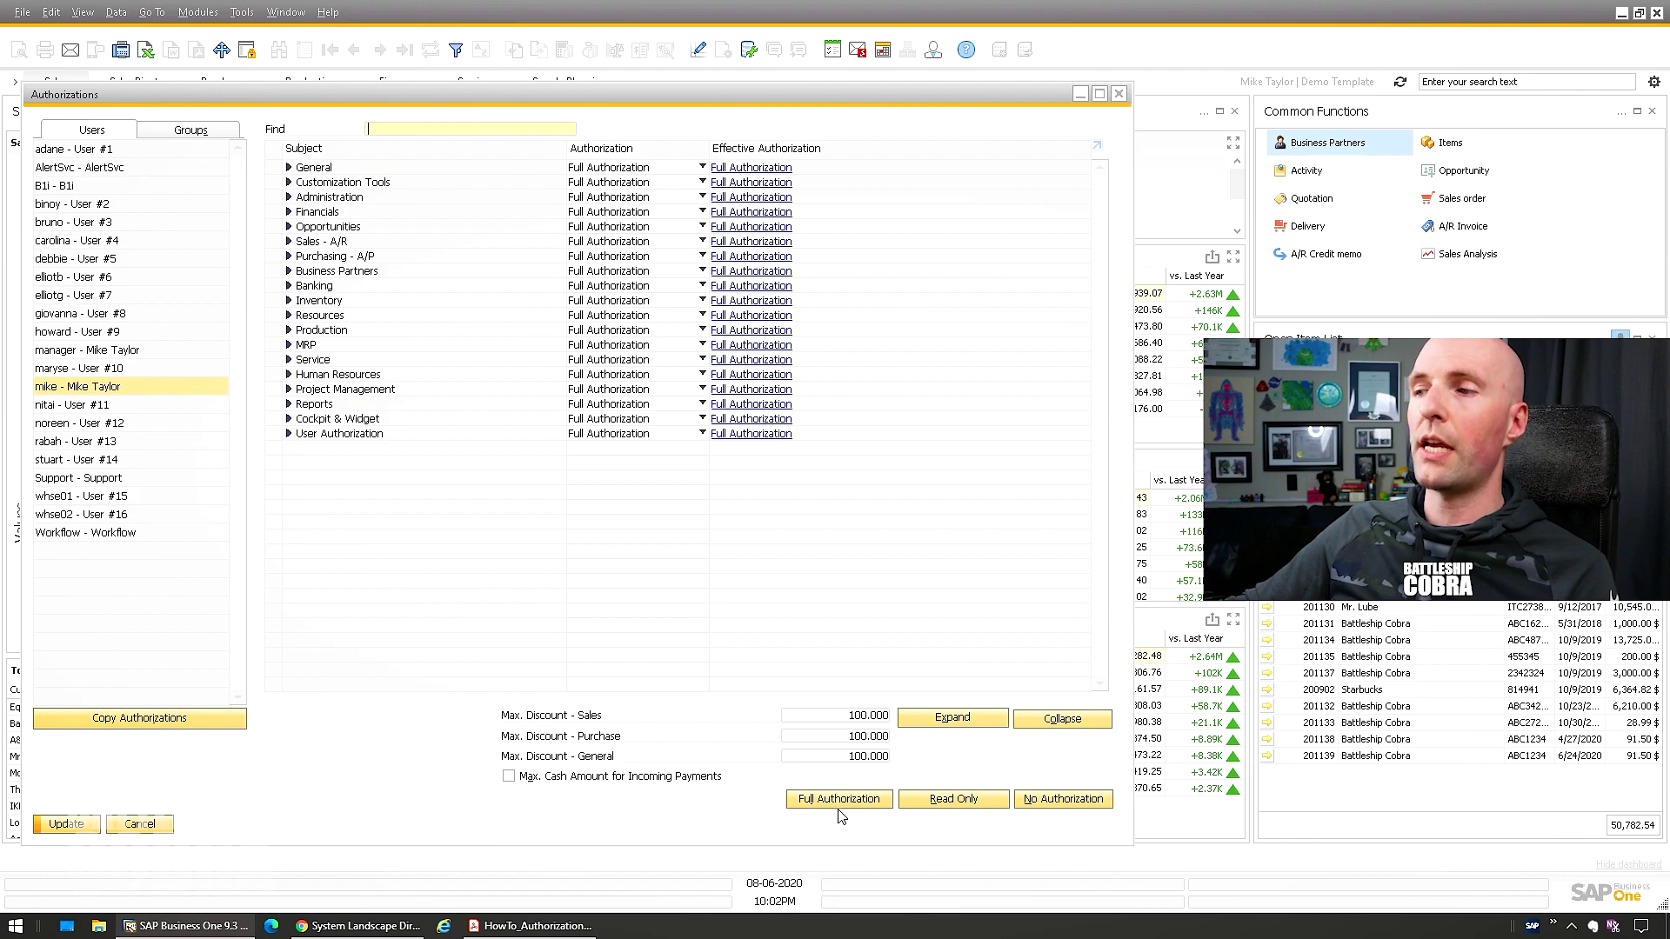
left_click(288, 241)
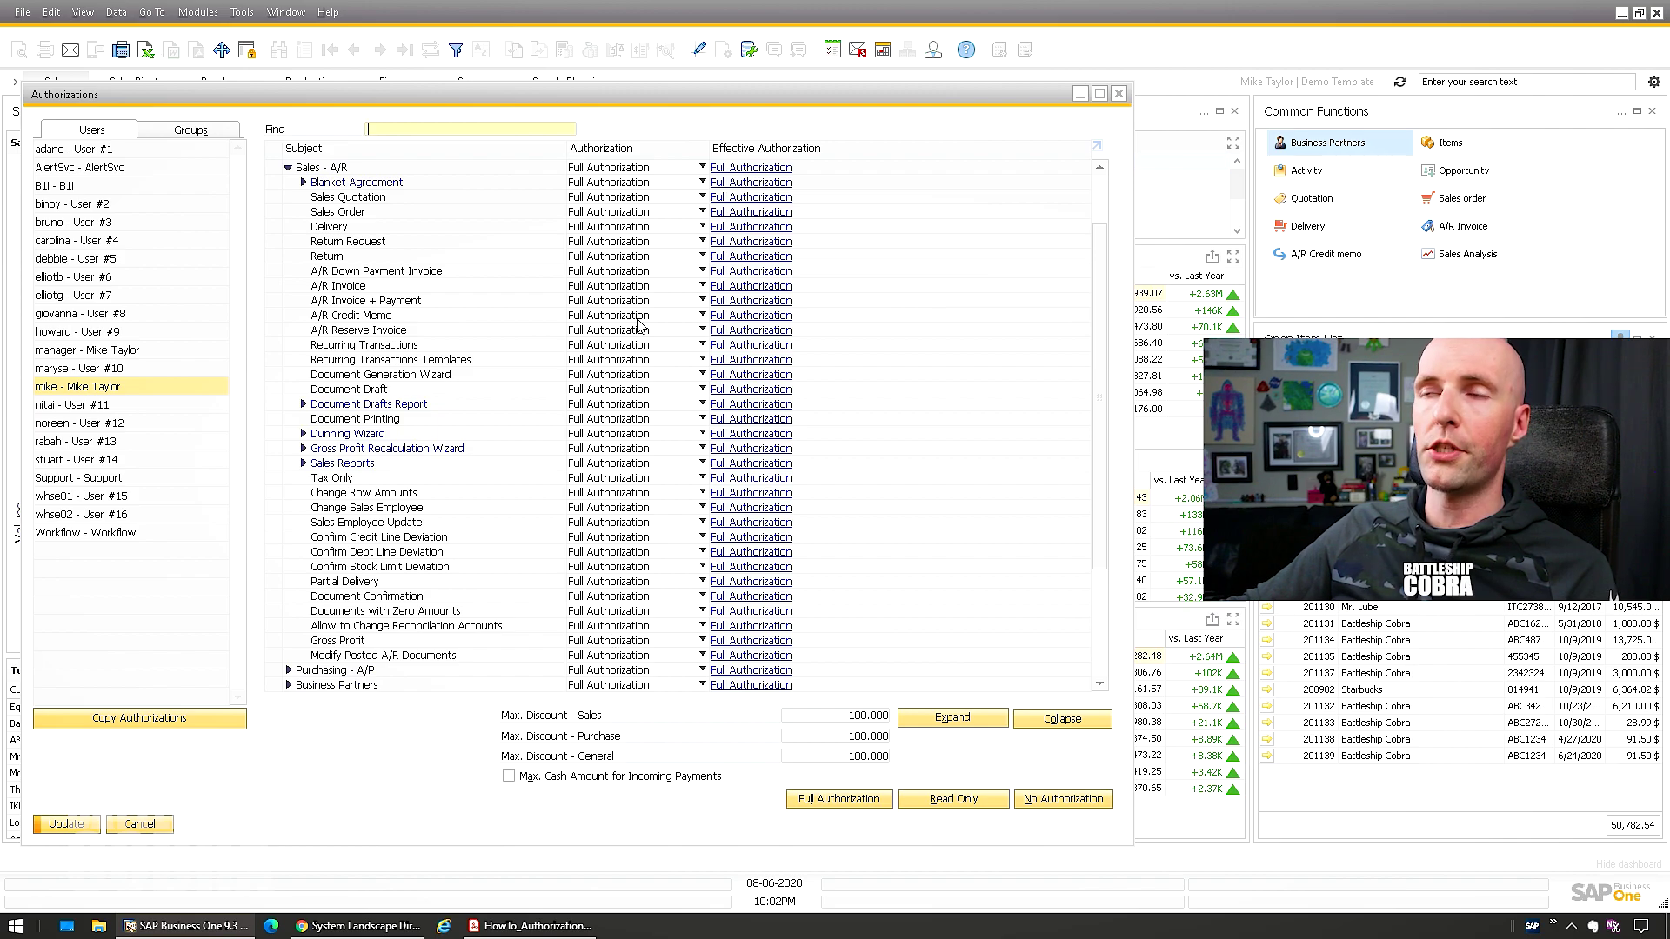
scroll(647, 329, "up", 2)
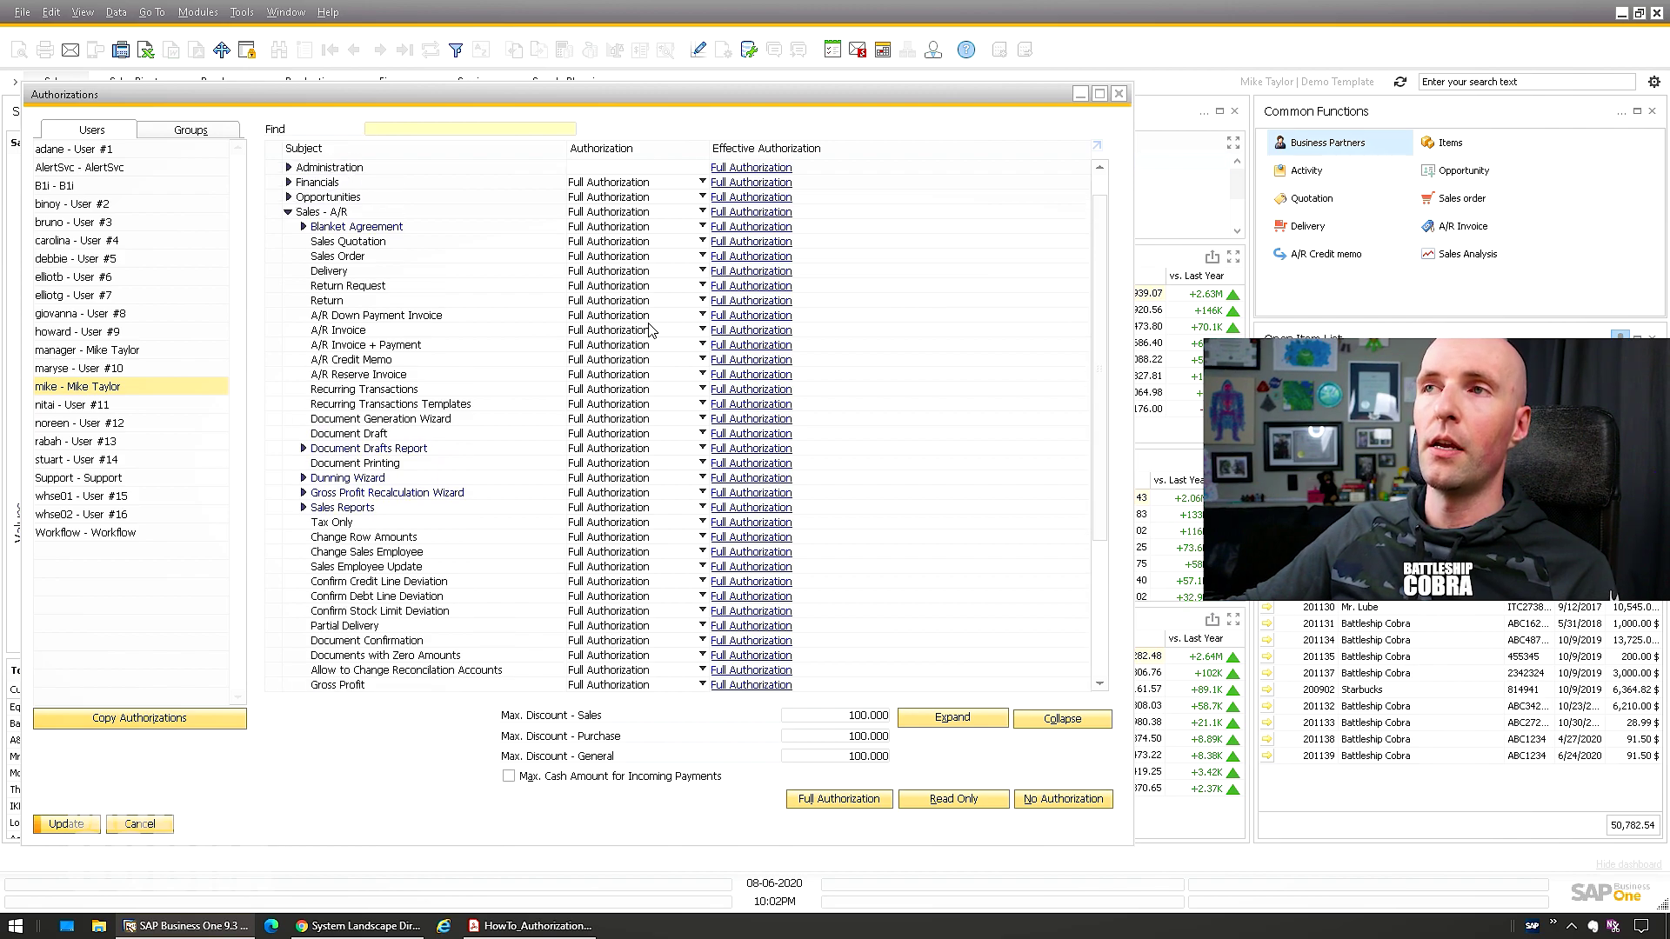
left_click(1044, 799)
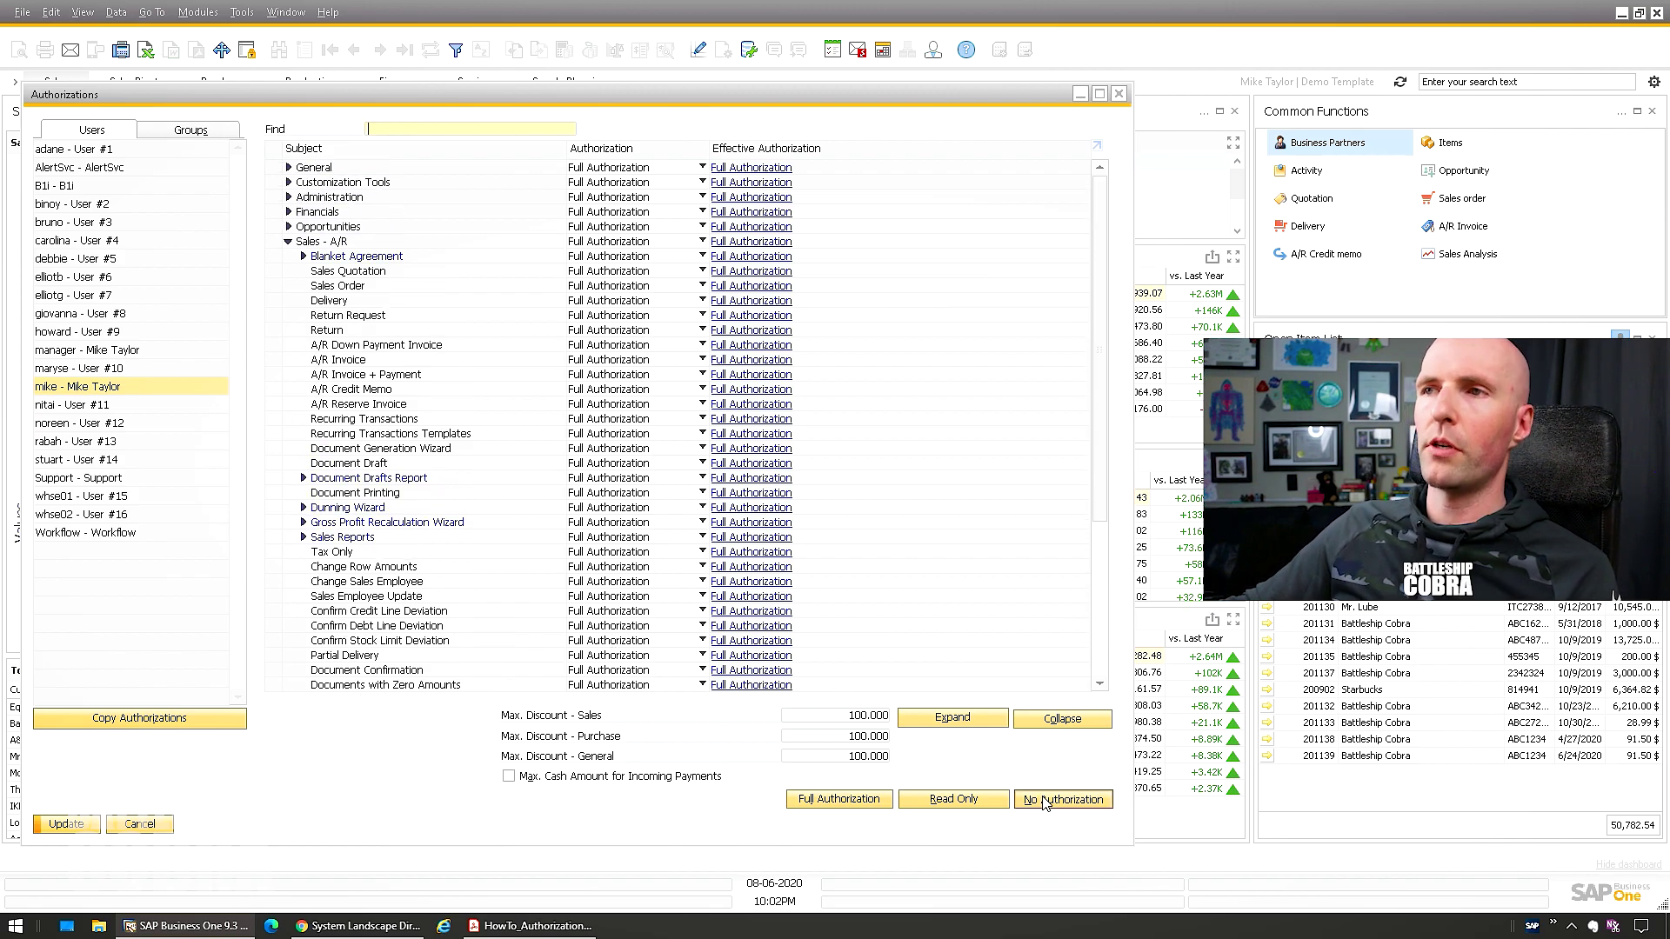
Set Sales Order under Sales - A/R to Full Authorization
left_click(619, 288)
left_click(611, 314)
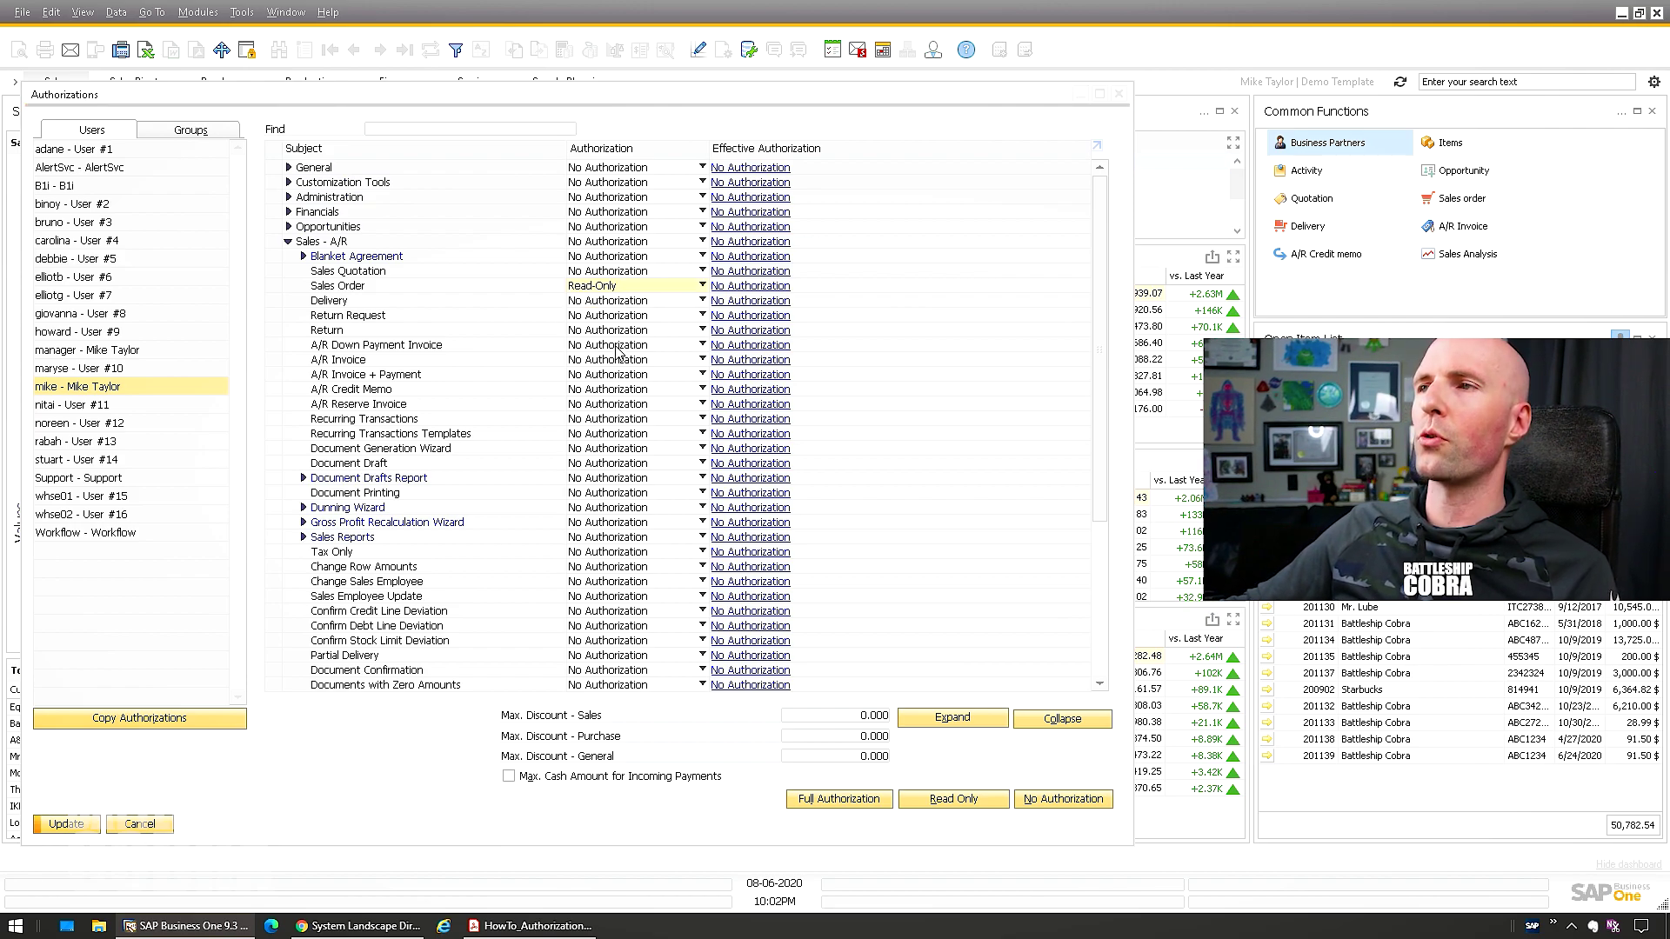
left_click(613, 289)
left_click(610, 301)
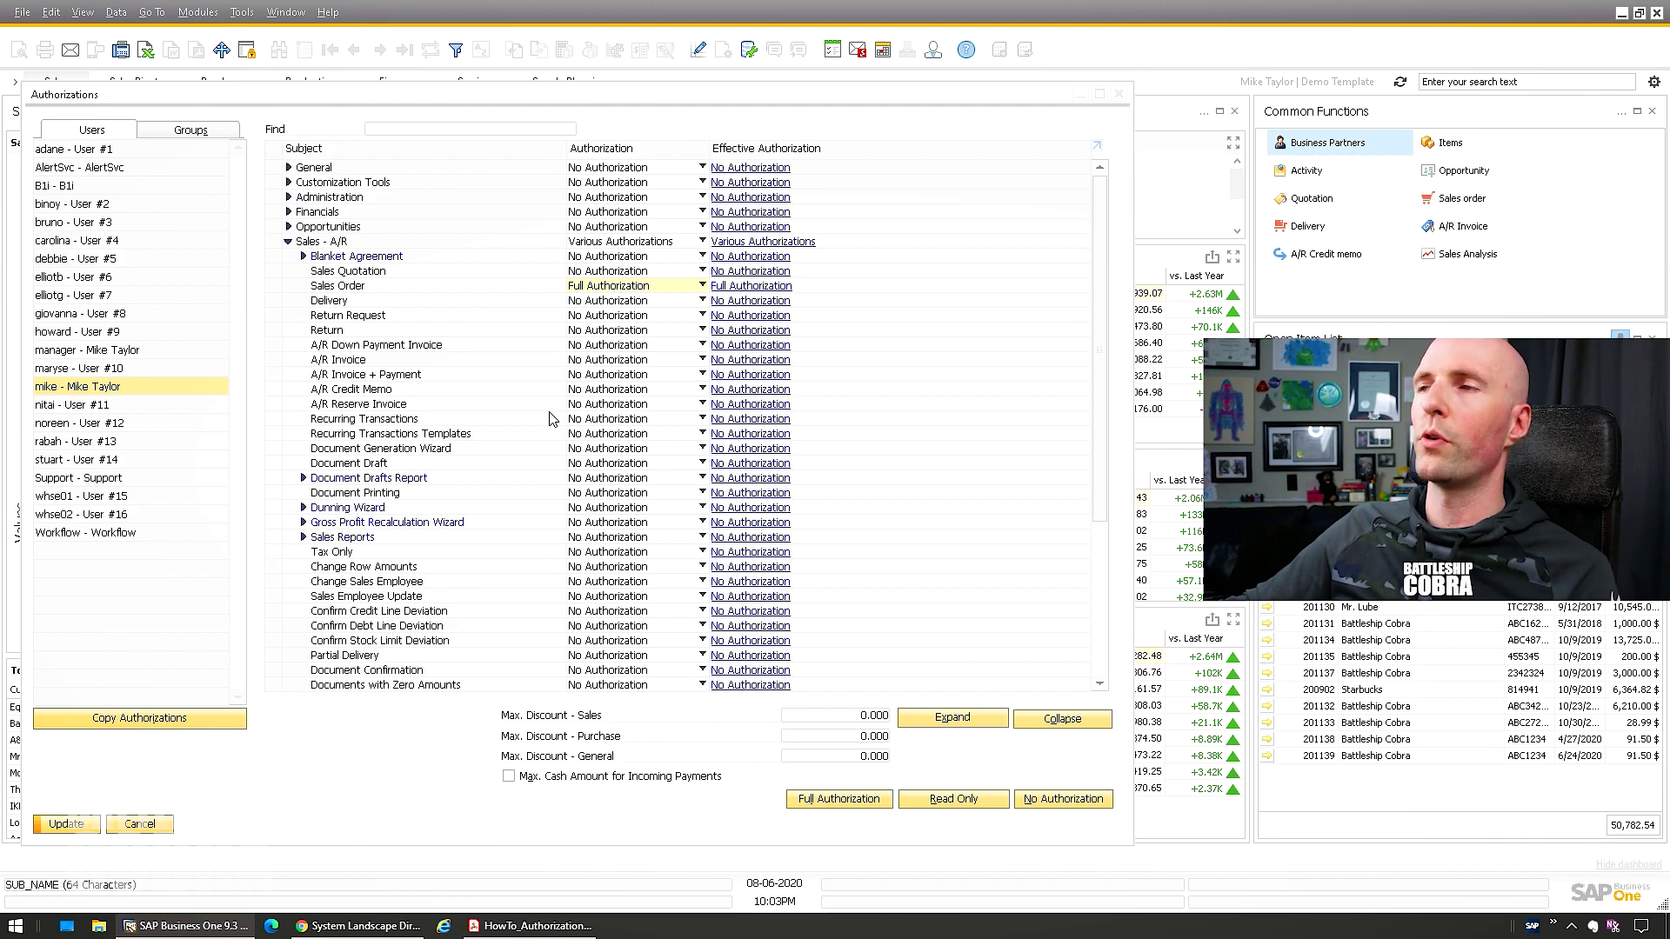
Search the subjects for 'numbering' and expand Numbering Series to list its series groups
left_click(288, 241)
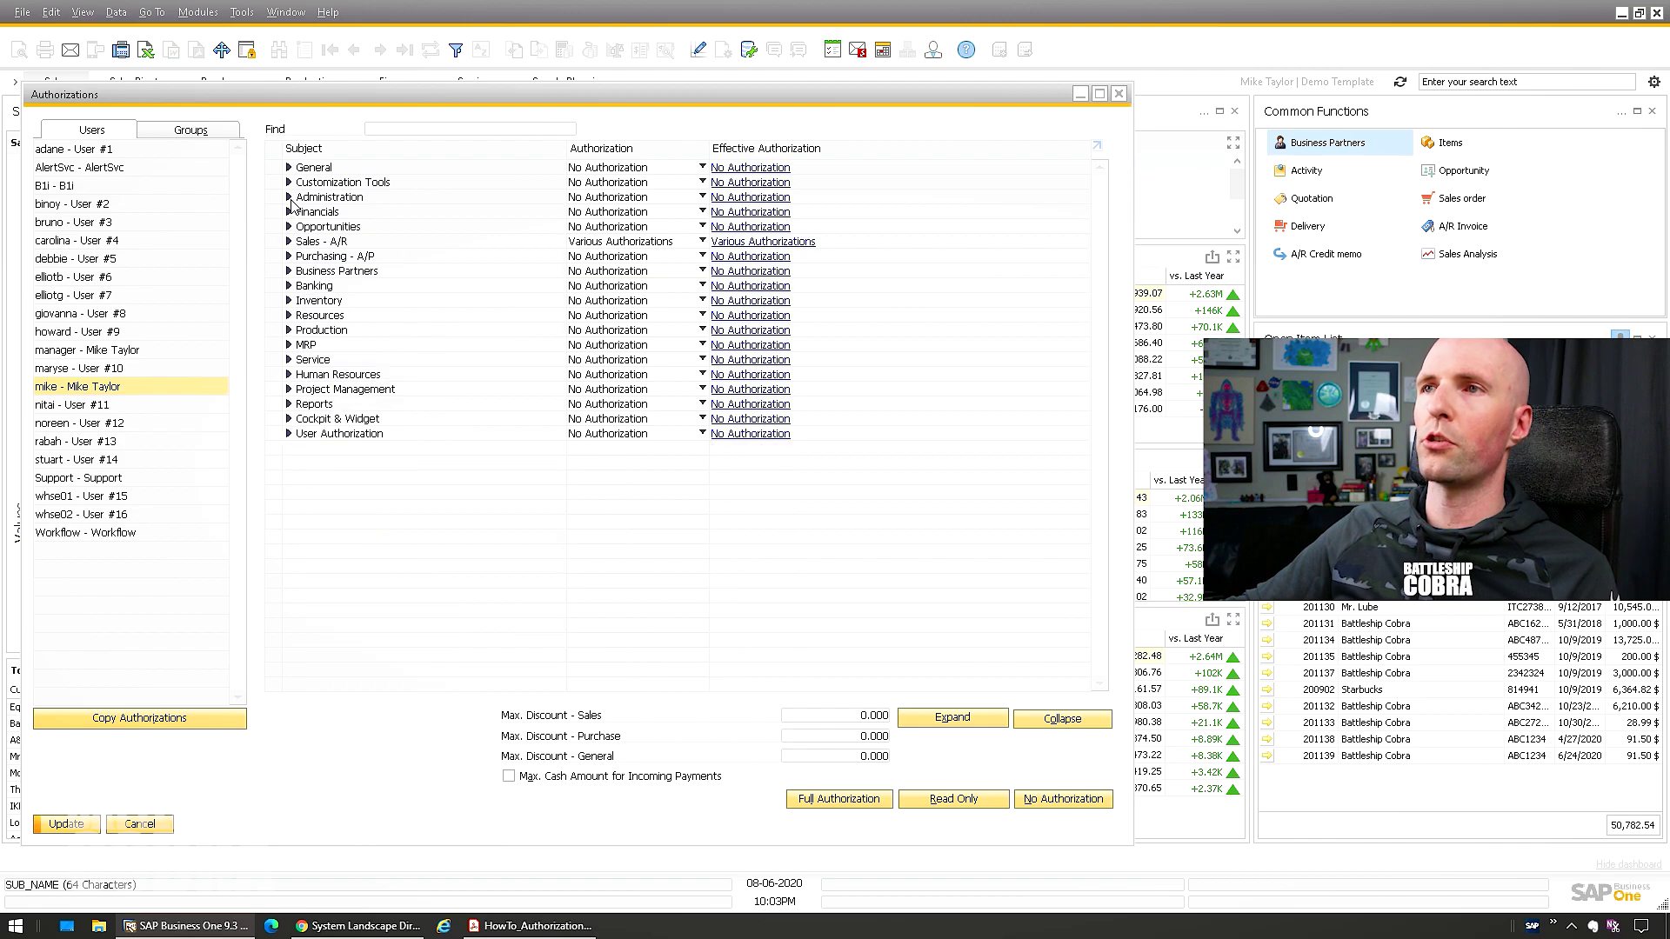
left_click(288, 196)
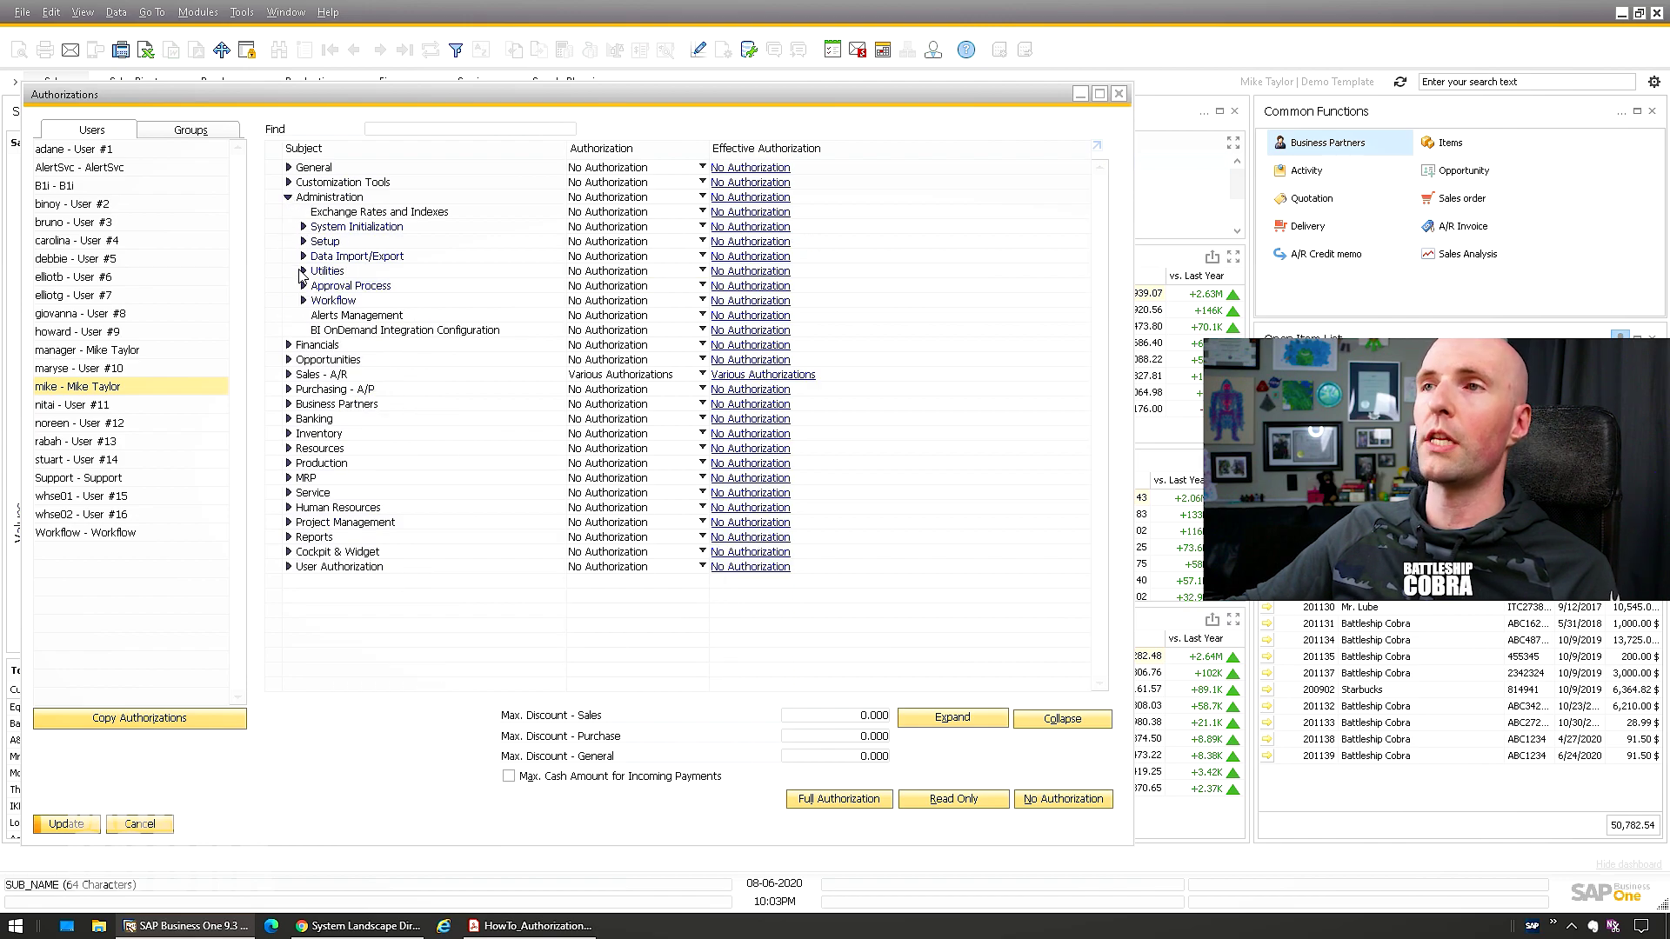
left_click(470, 128)
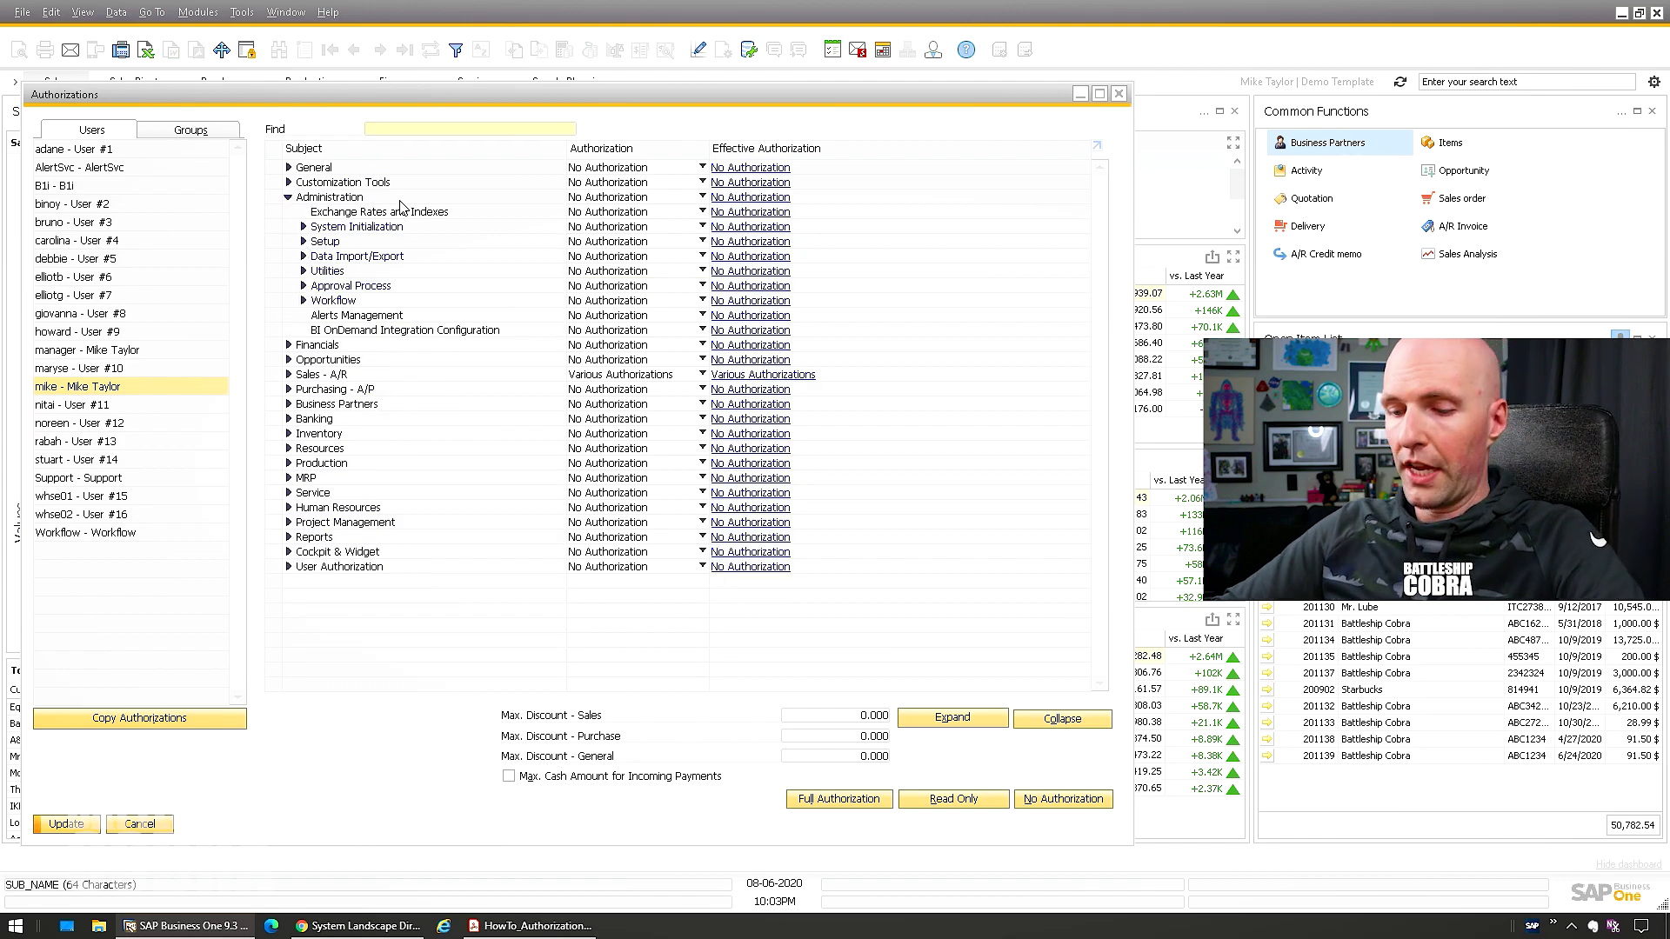
type("numbering")
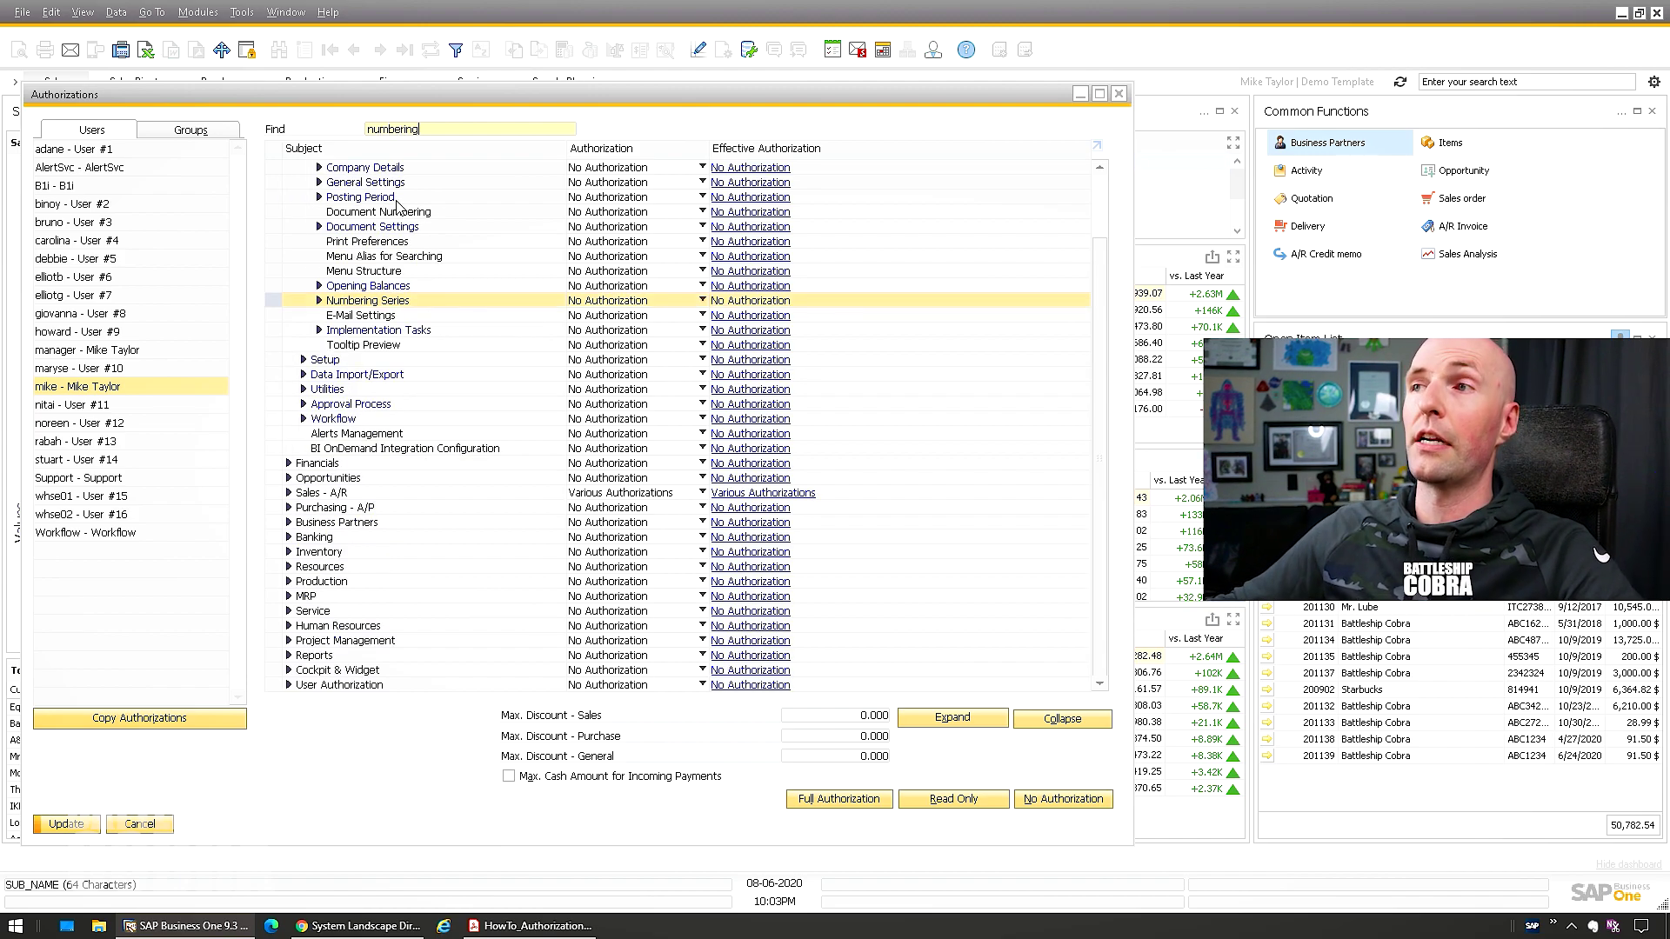
left_click(319, 300)
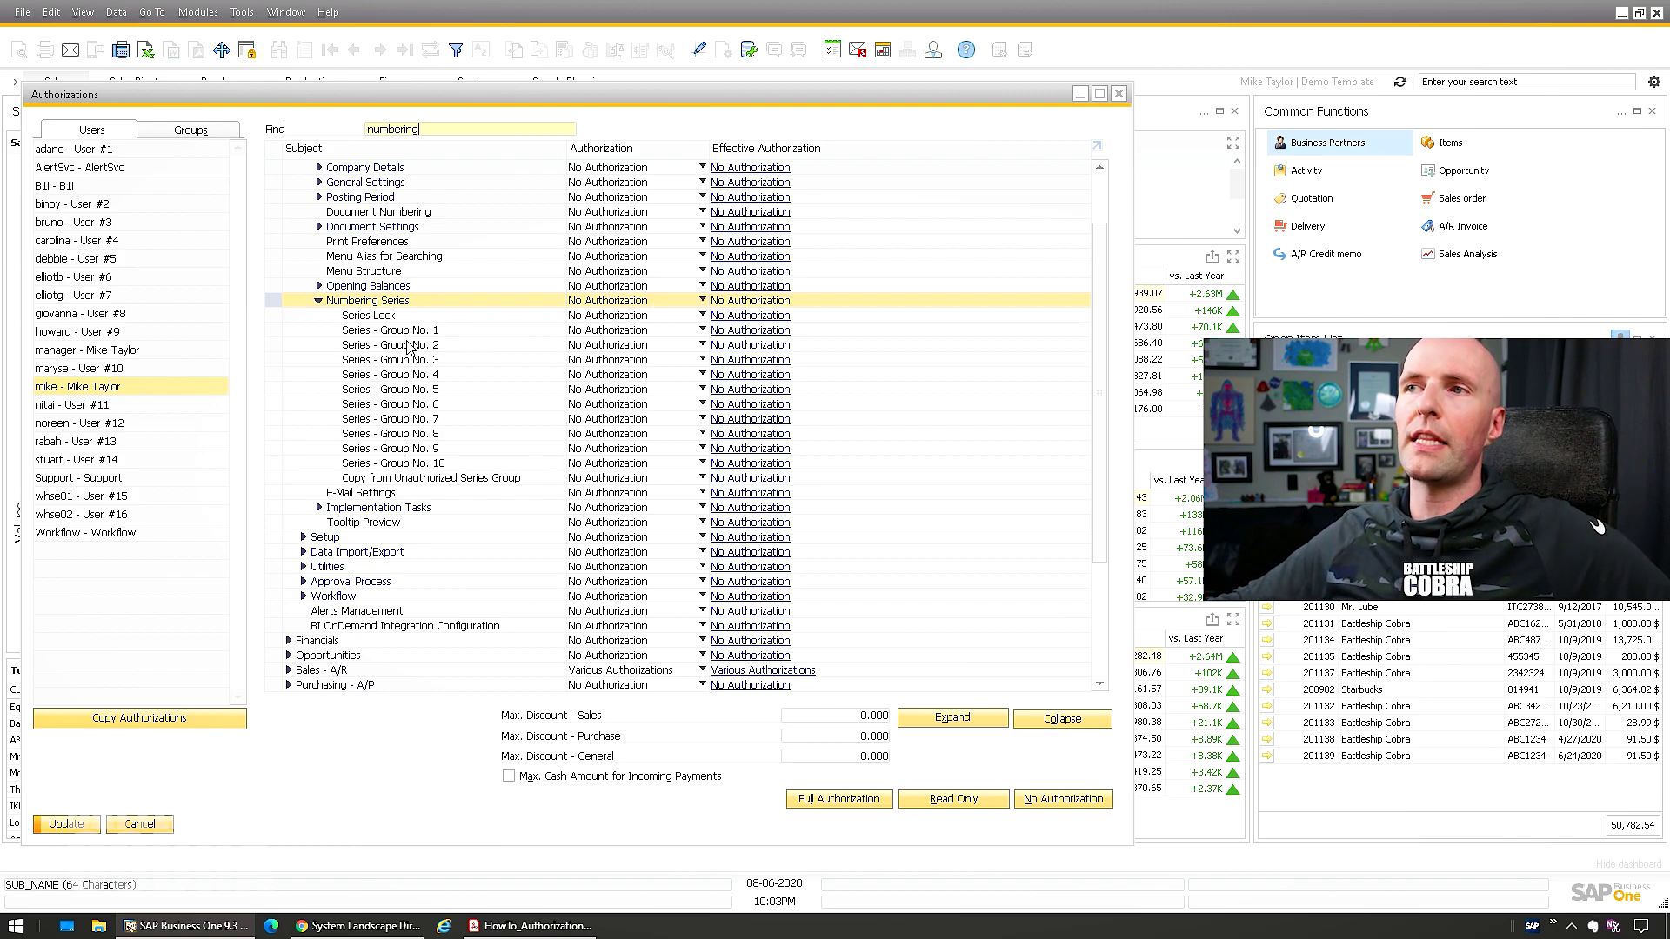
Set Series - Group No. 2 through 10 each to Full Authorization
left_click(612, 346)
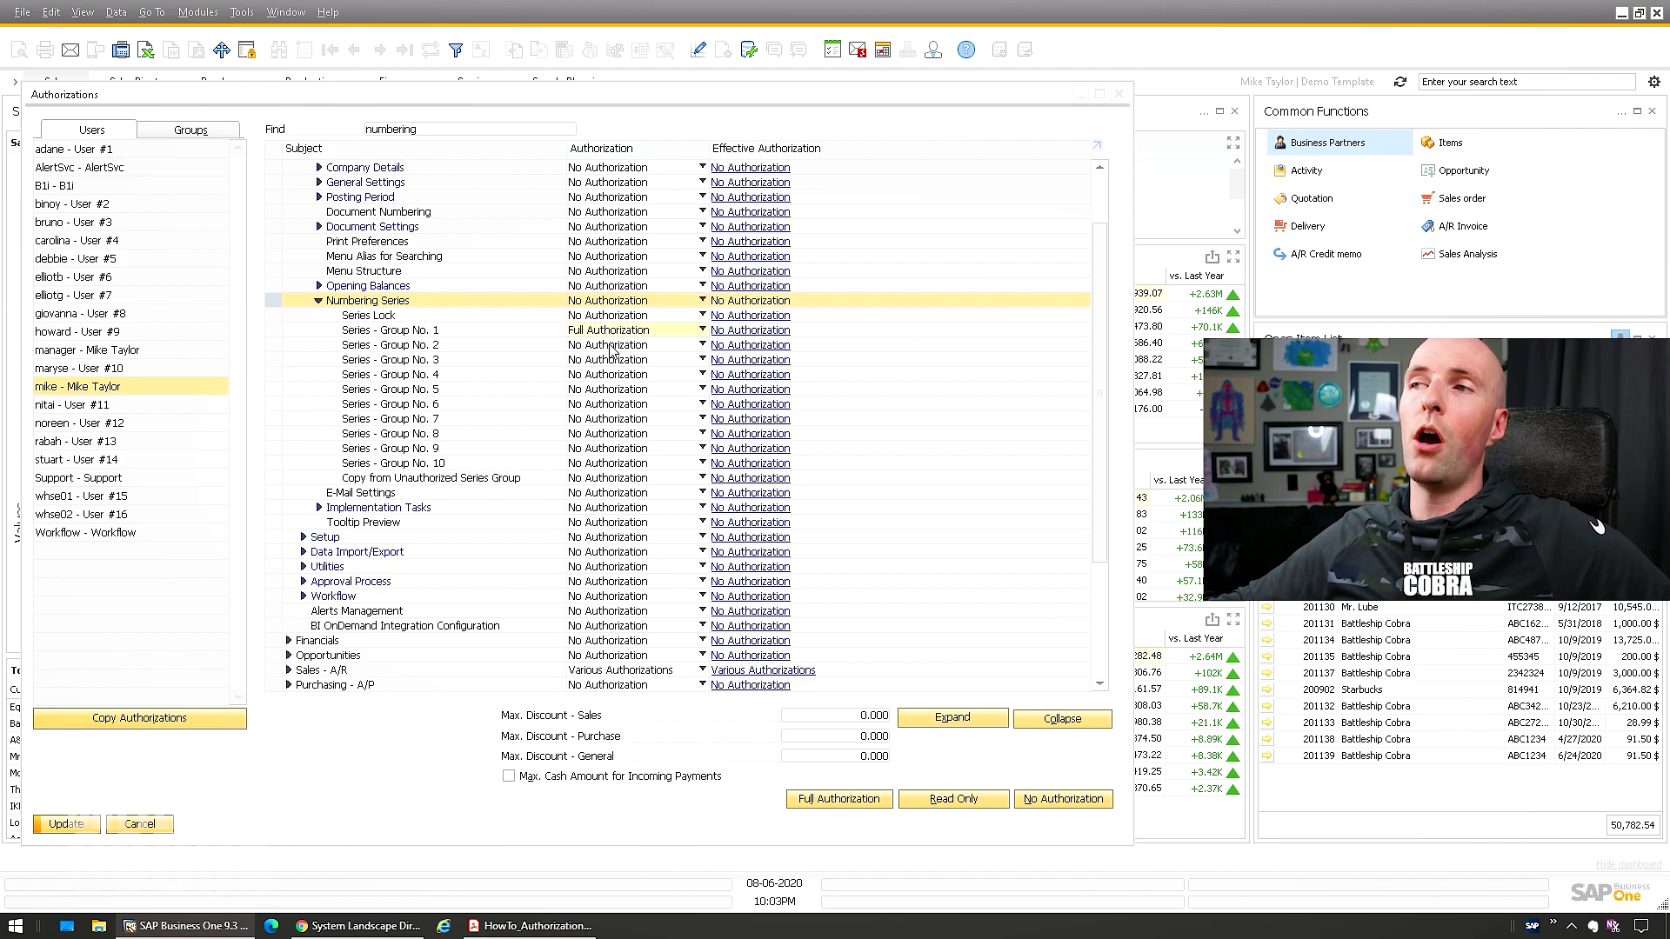
left_click(611, 349)
left_click(612, 360)
left_click(611, 360)
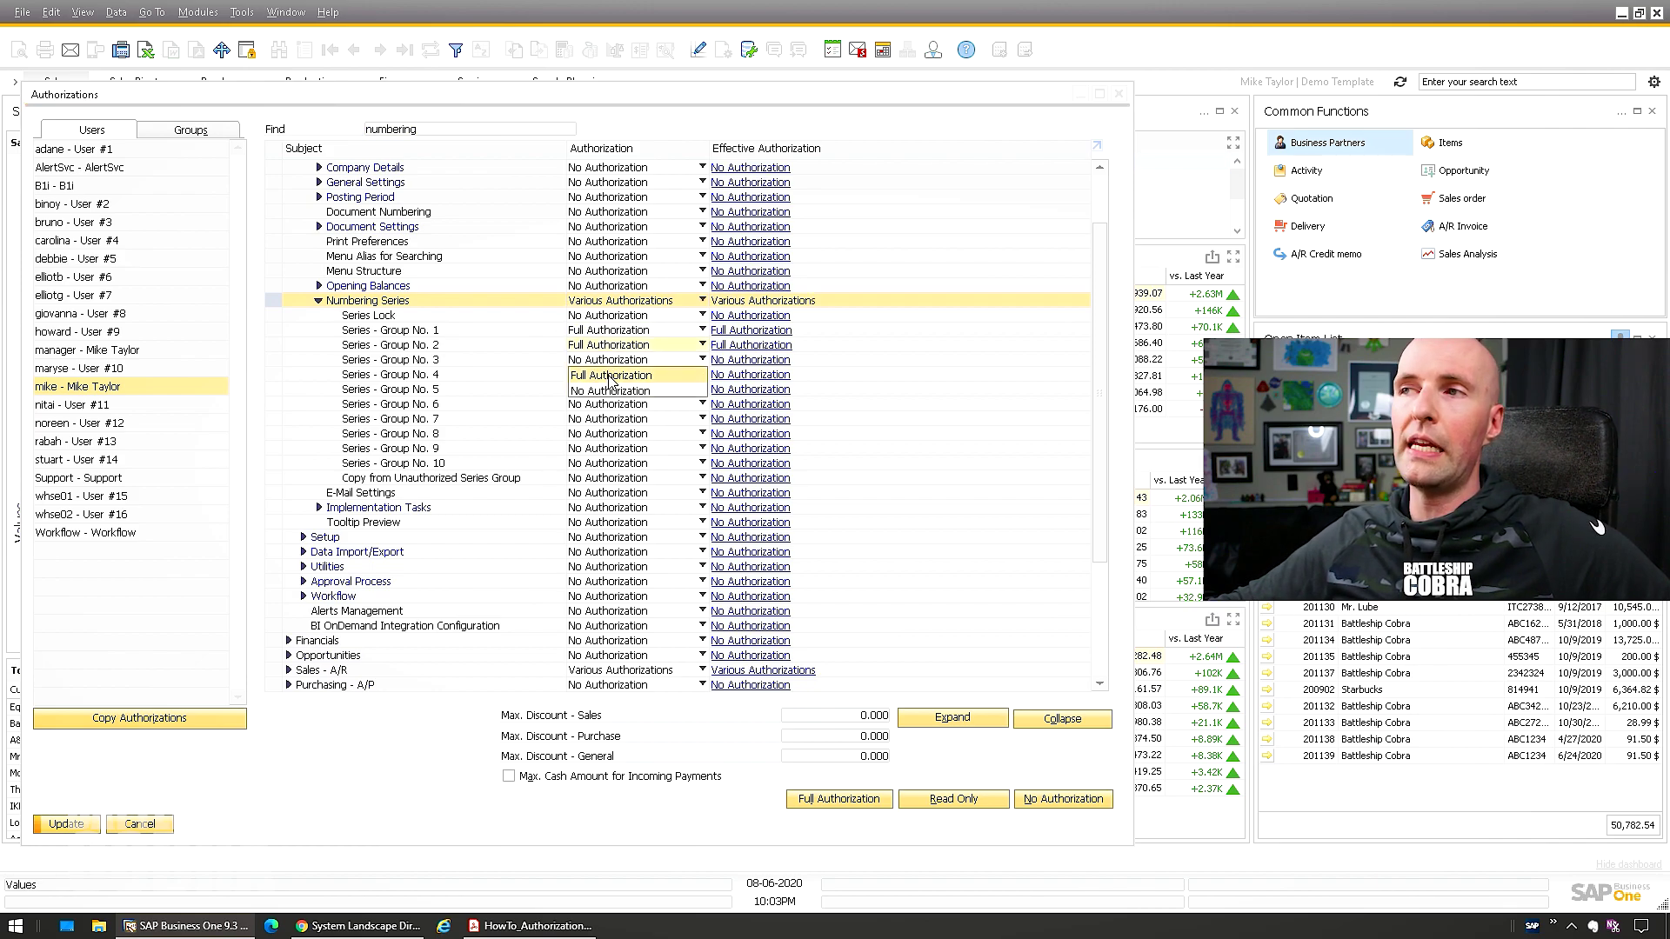
left_click(612, 375)
left_click(612, 374)
left_click(609, 390)
left_click(607, 389)
left_click(604, 405)
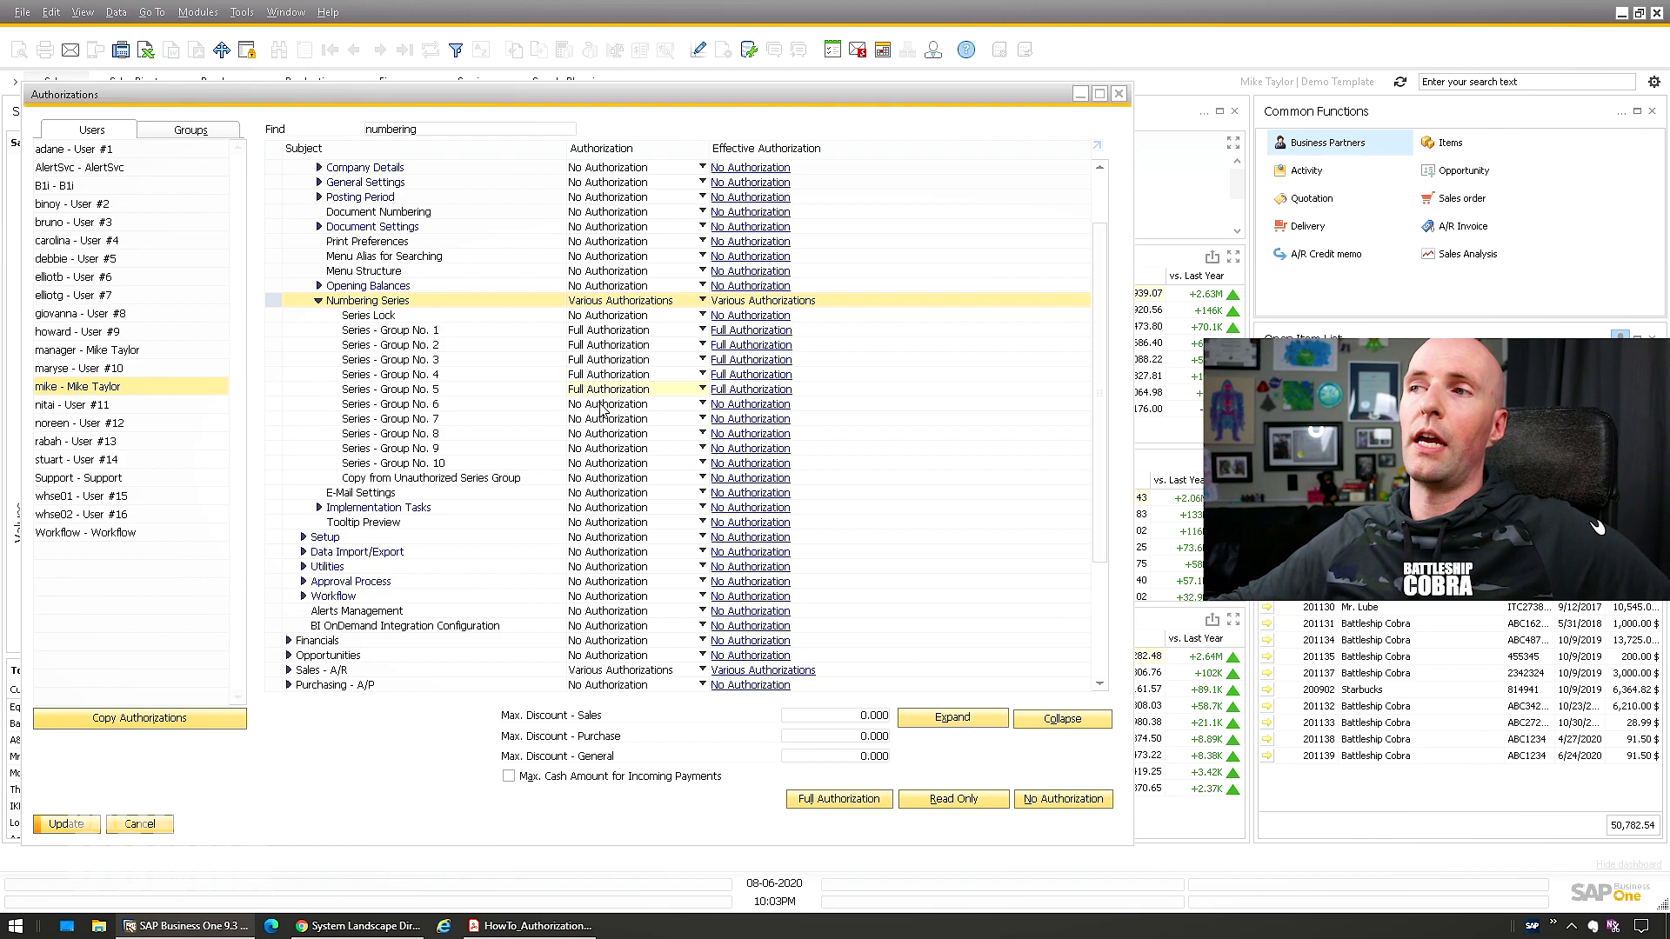
left_click(600, 419)
left_click(600, 418)
left_click(601, 434)
left_click(598, 433)
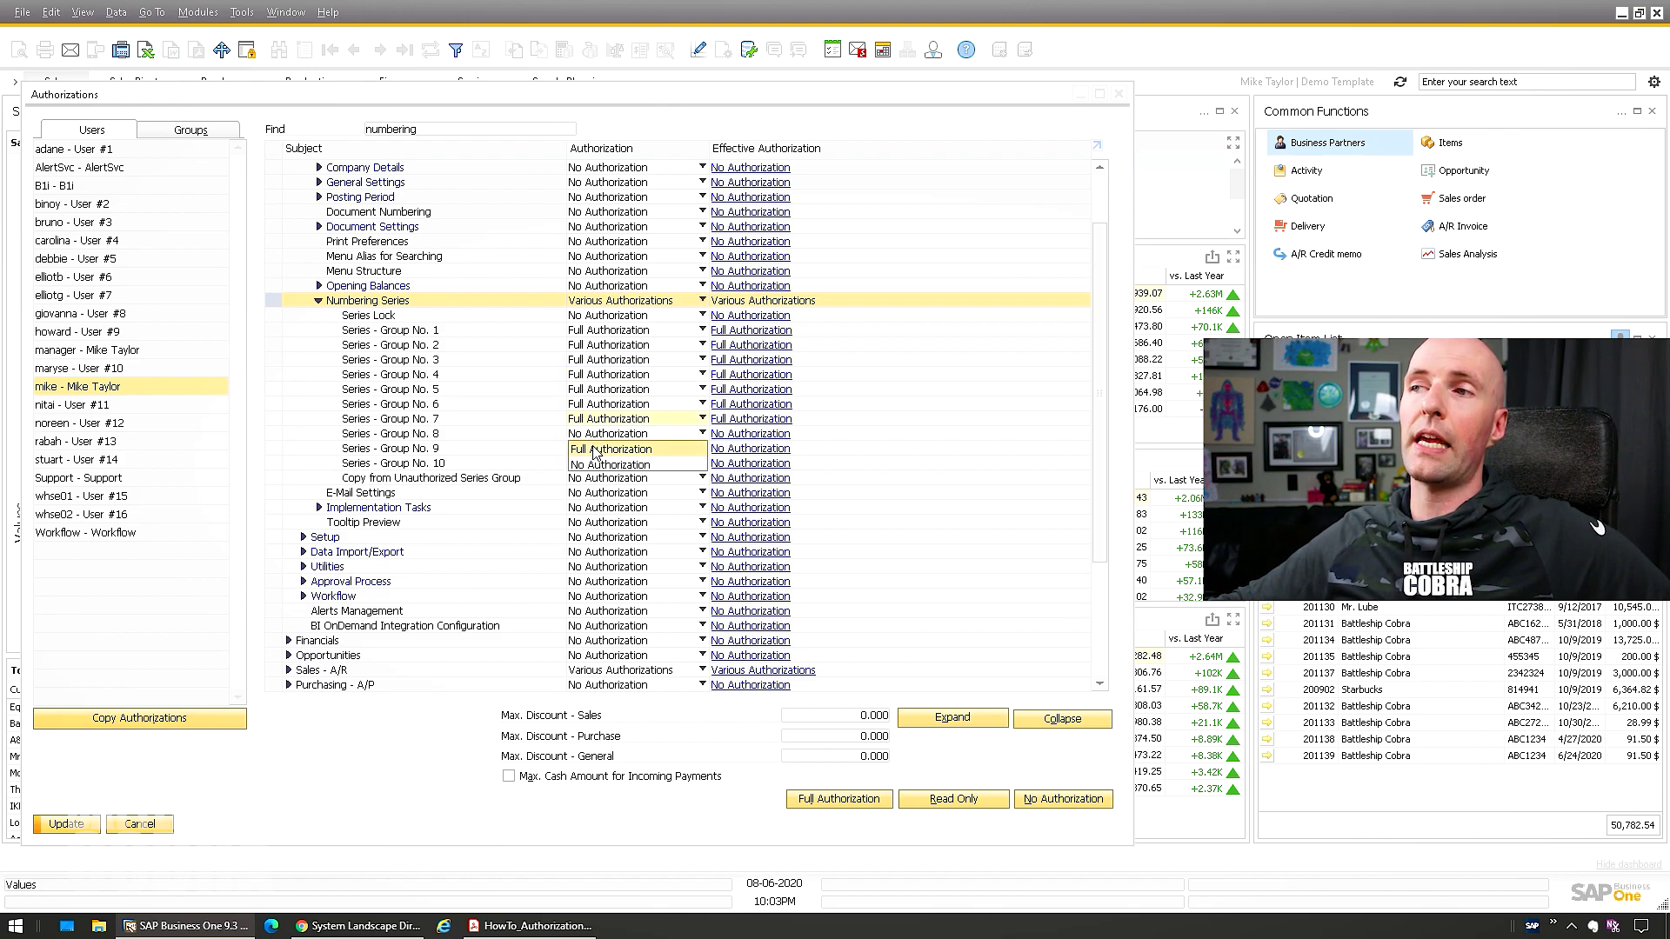
left_click(595, 452)
left_click(600, 449)
left_click(600, 464)
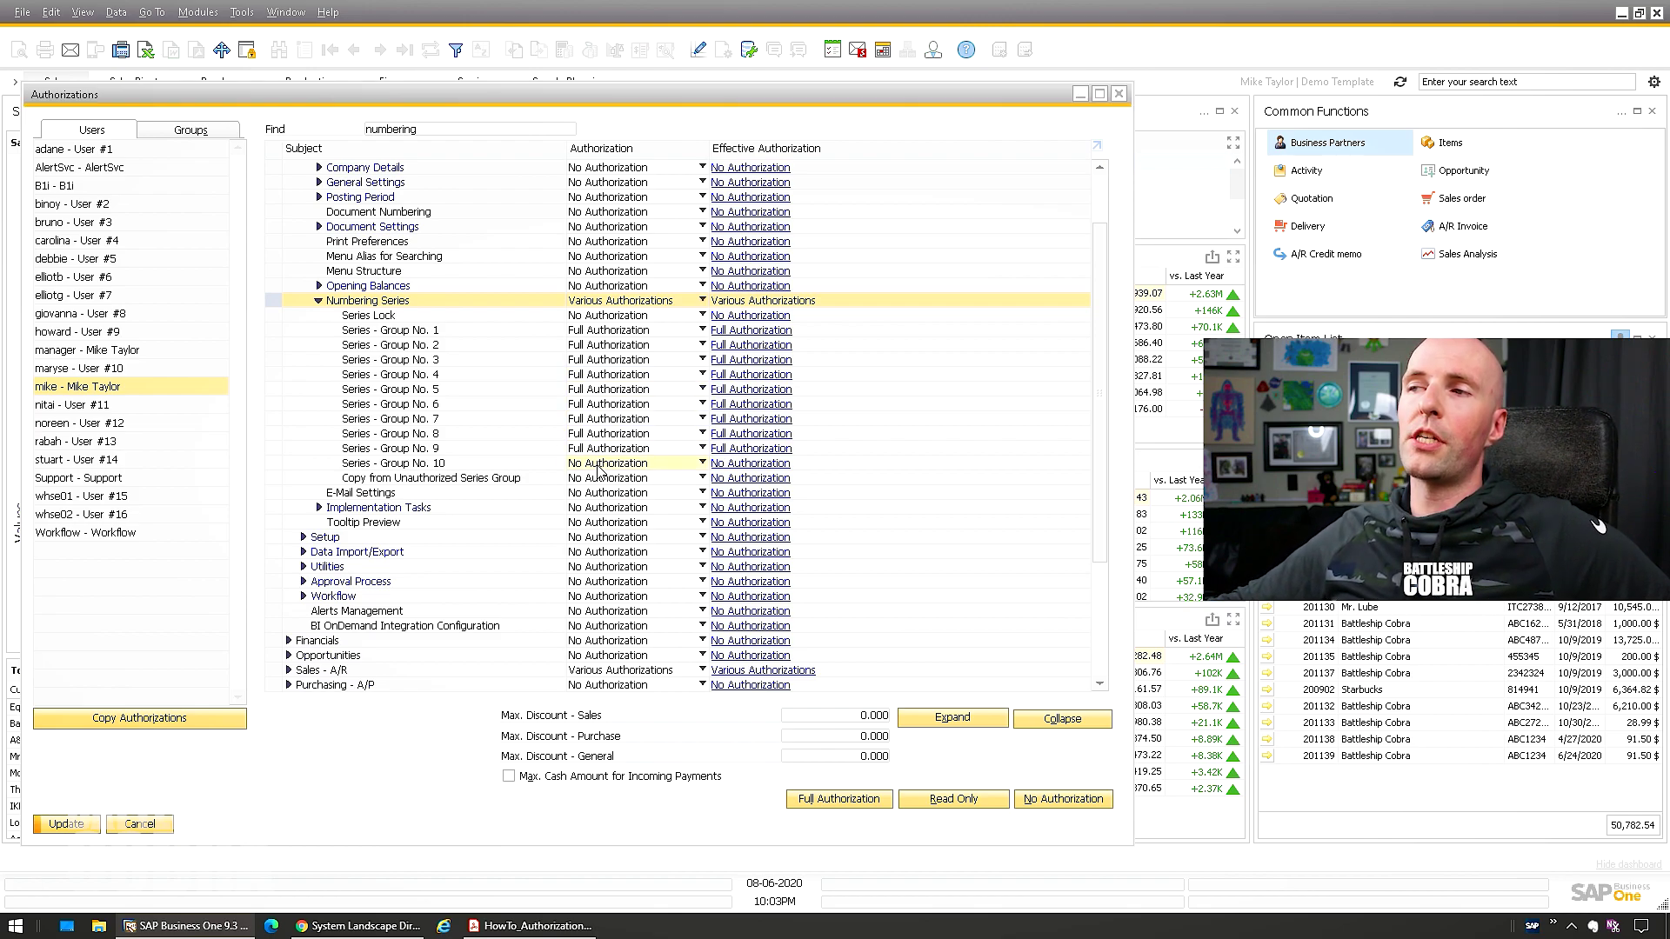
left_click(601, 465)
left_click(599, 479)
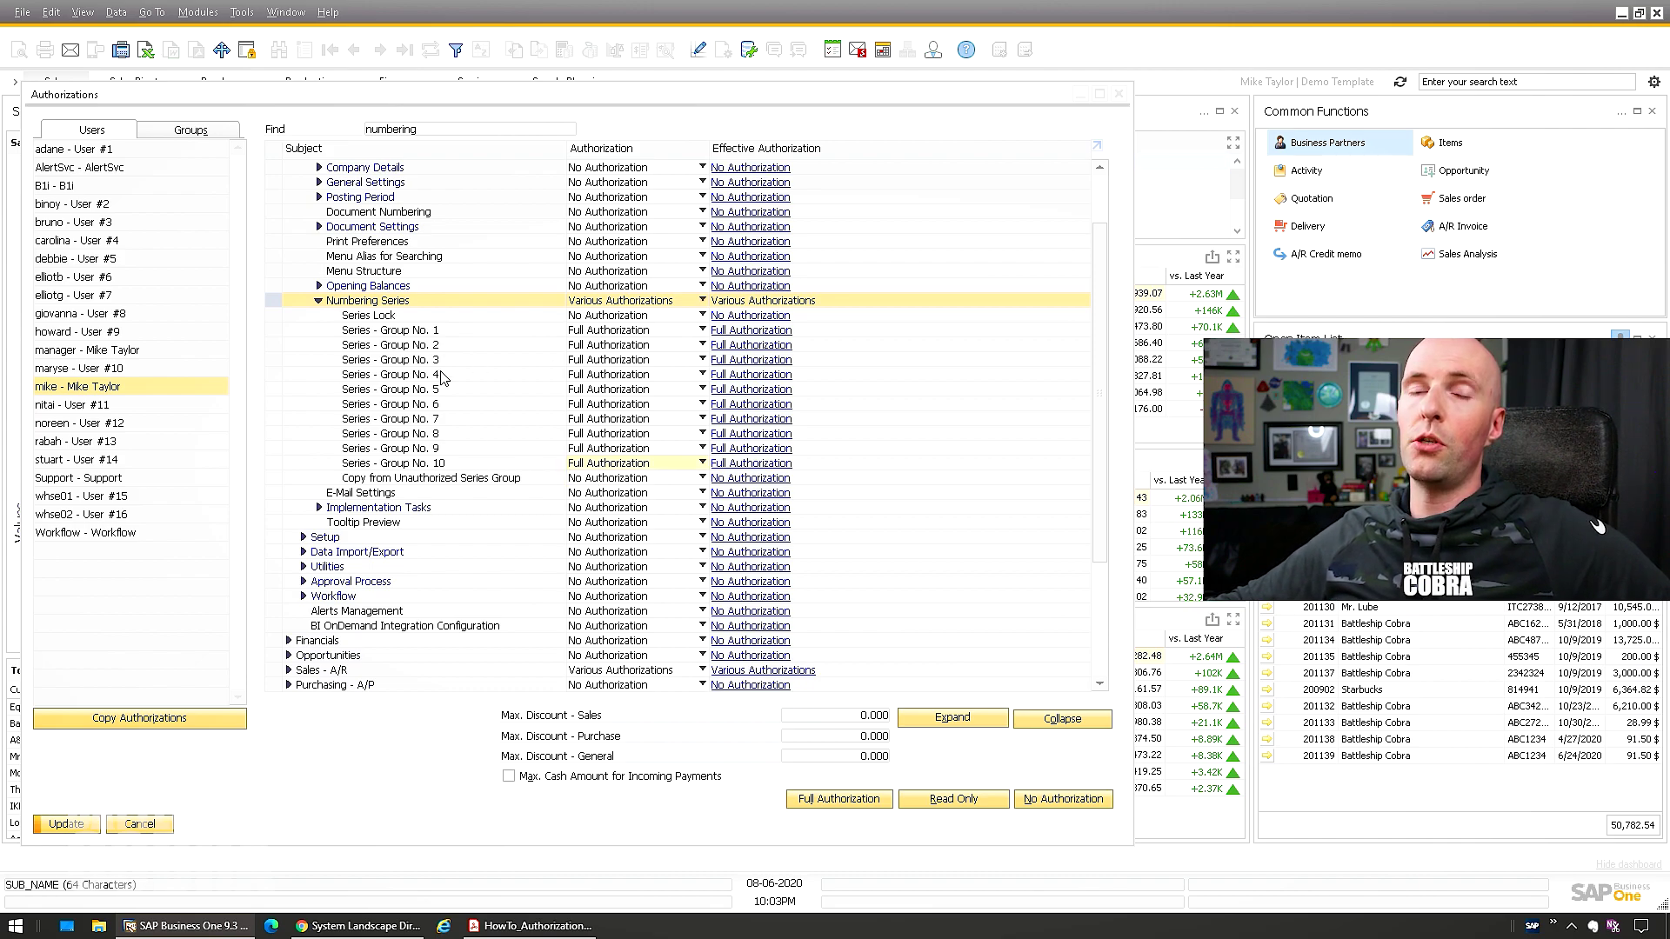
Grant Full Authorization on every subject, collapse the tree, and bring up the authorizations guide
left_click(817, 804)
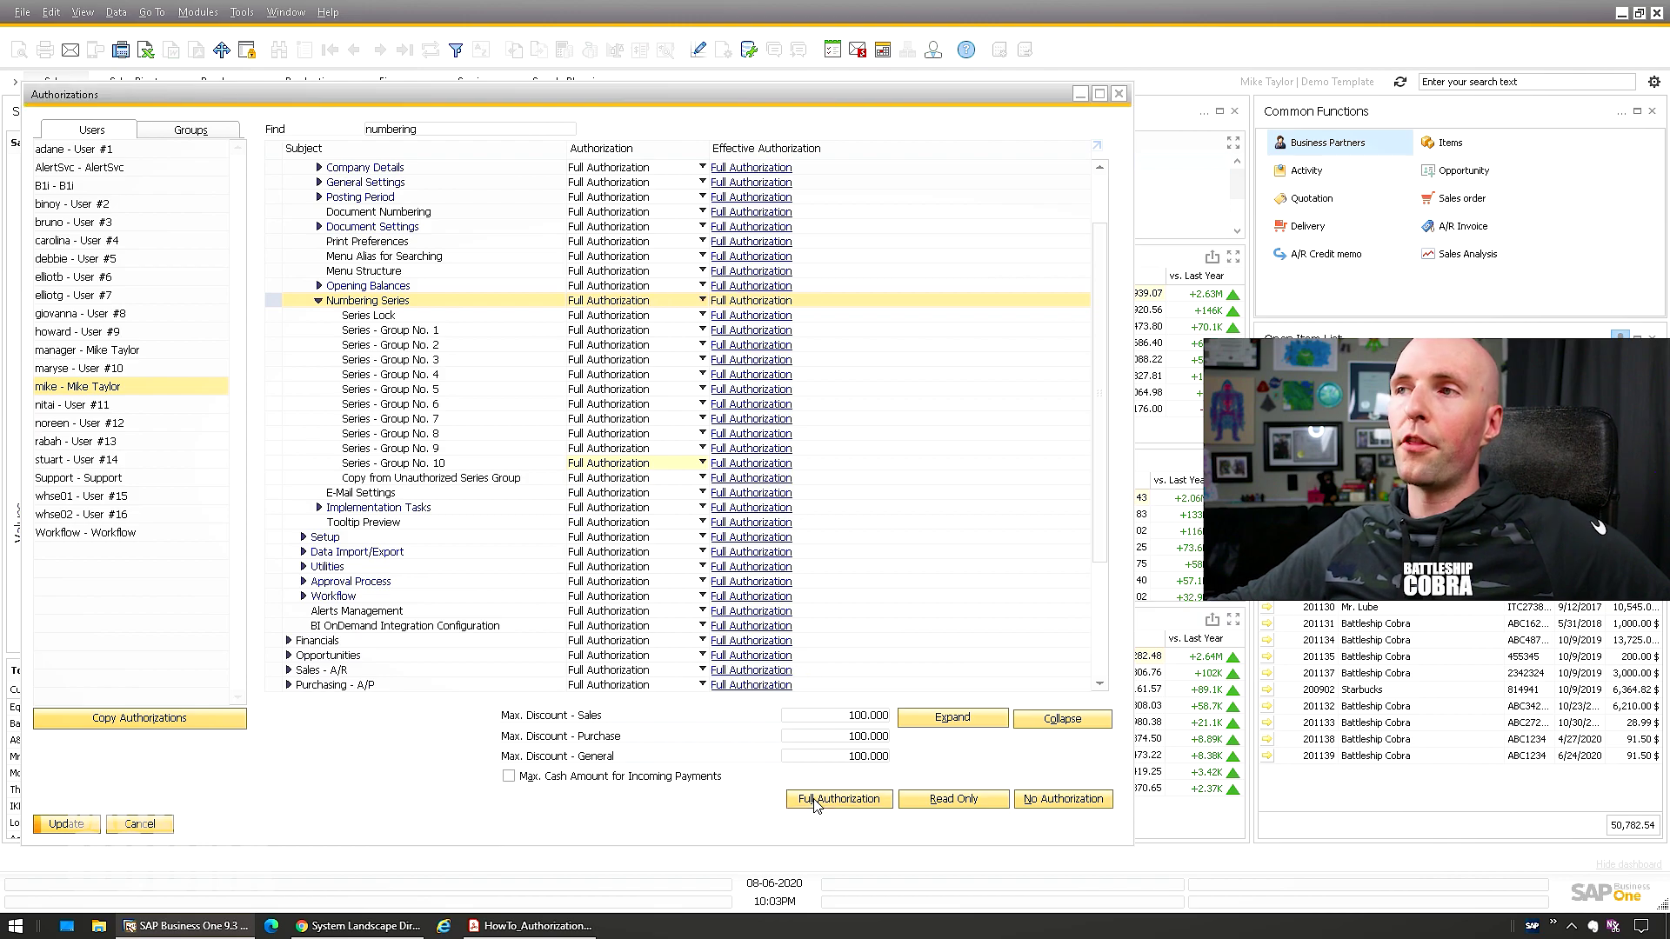
left_click(1043, 725)
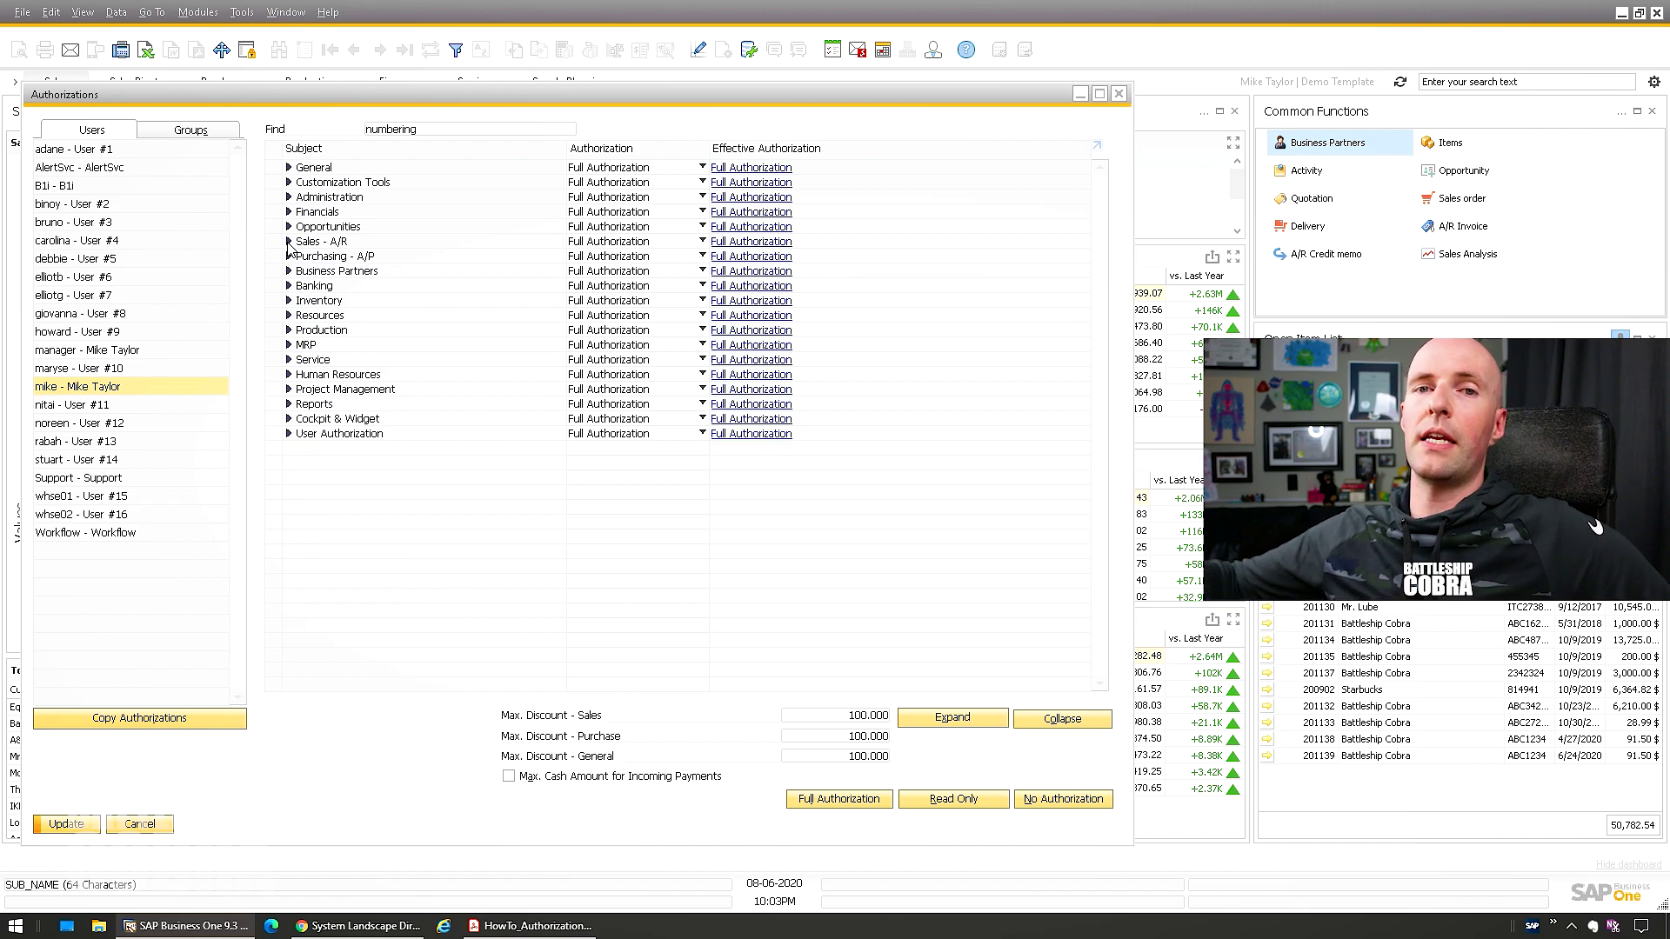
left_click(535, 924)
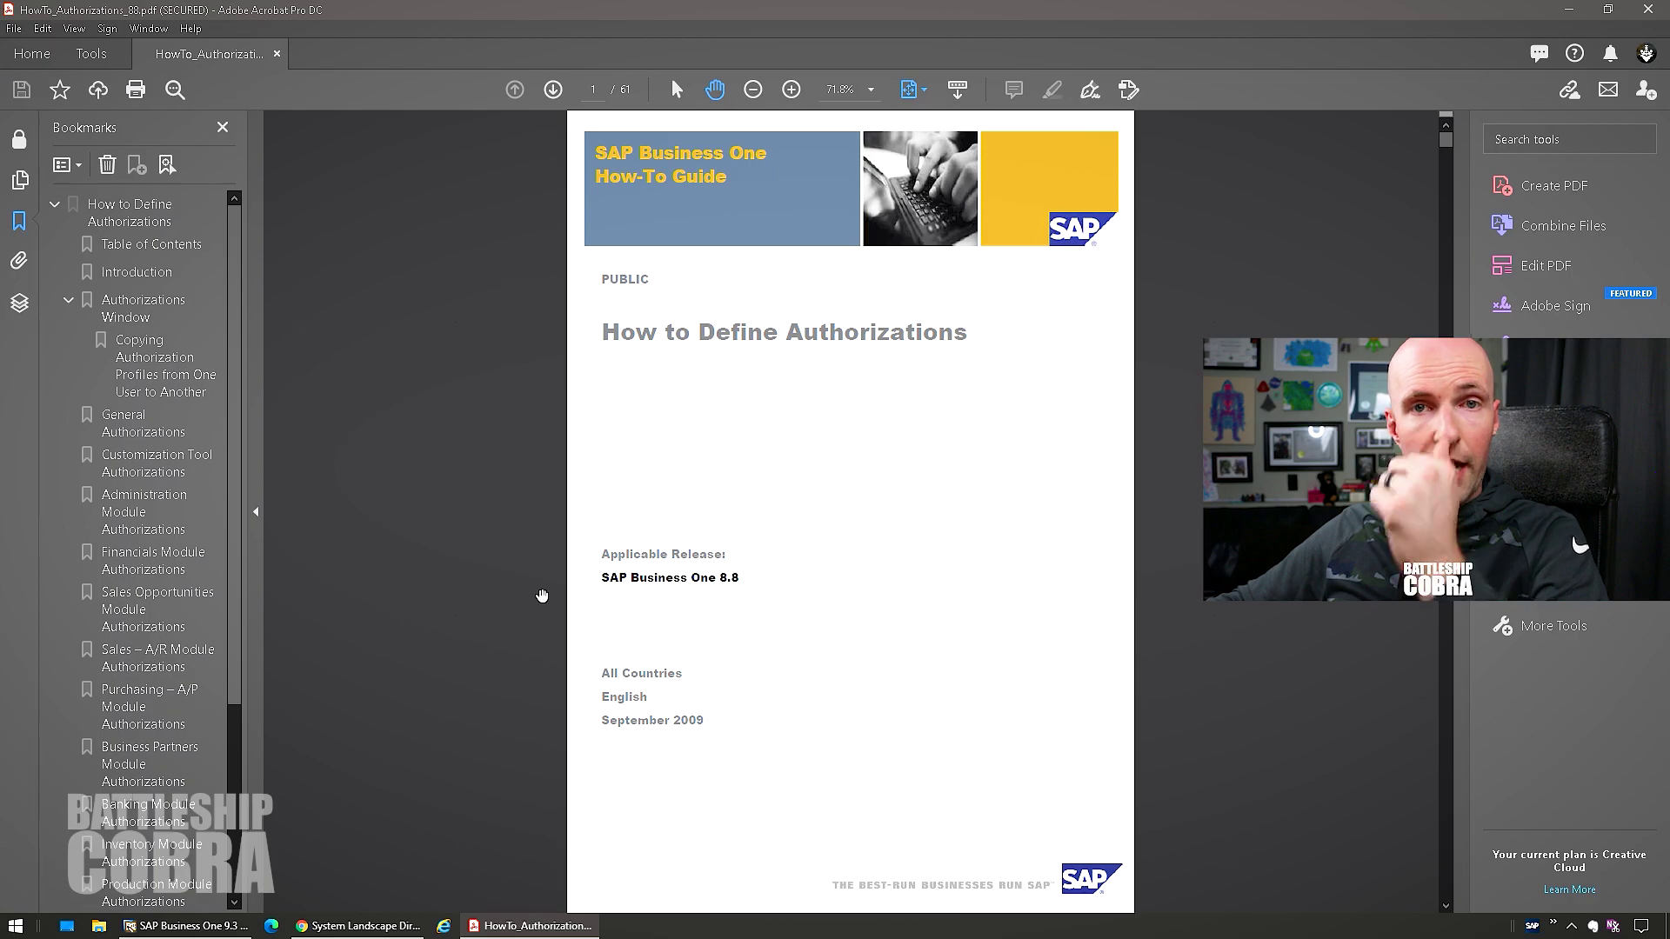
Scroll through the How to Define Authorizations PDF pages, then Alt+Tab back to SAP Business One
scroll(542, 596, "down", 5)
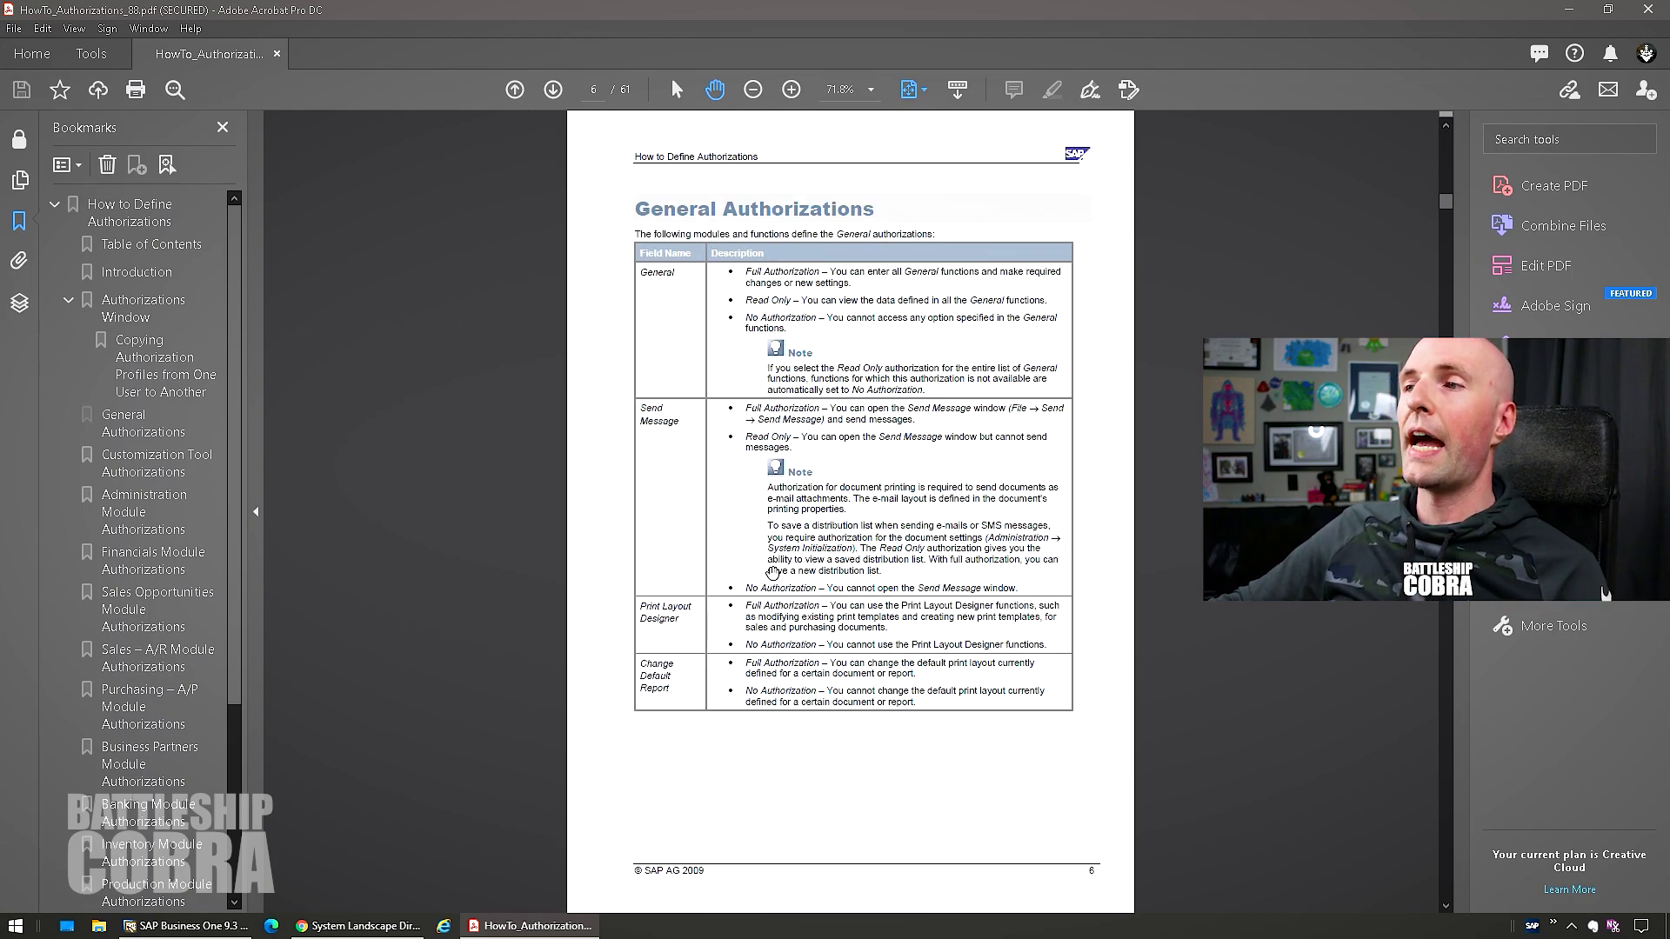
scroll(773, 573, "down", 2)
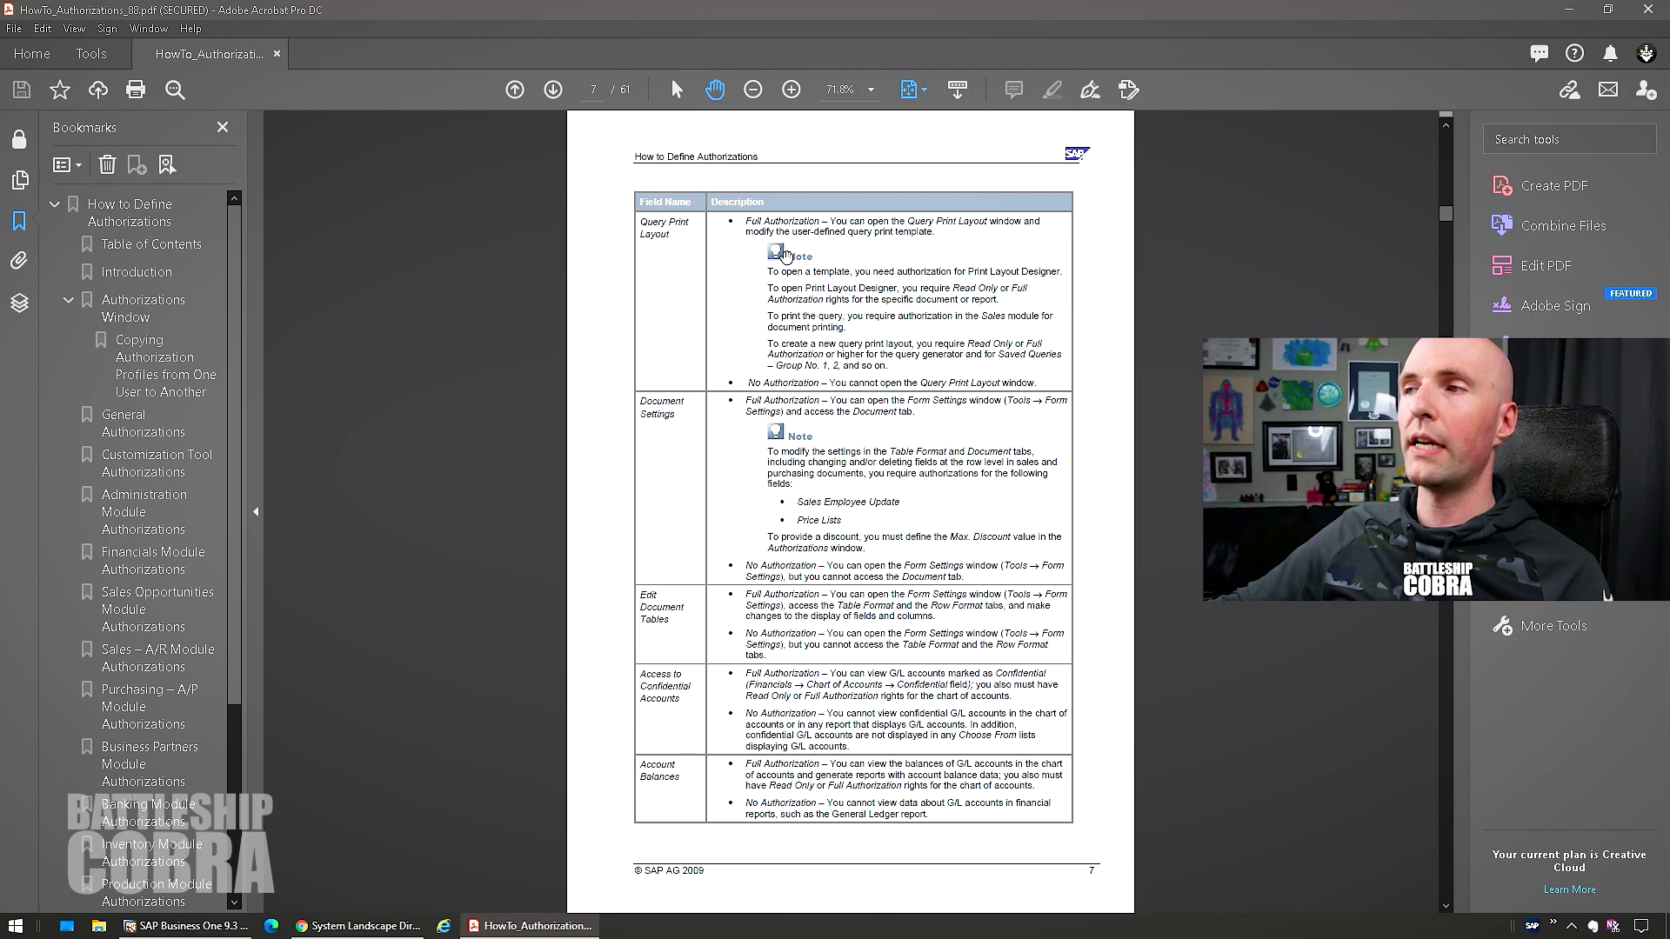
scroll(835, 535, "down", 11)
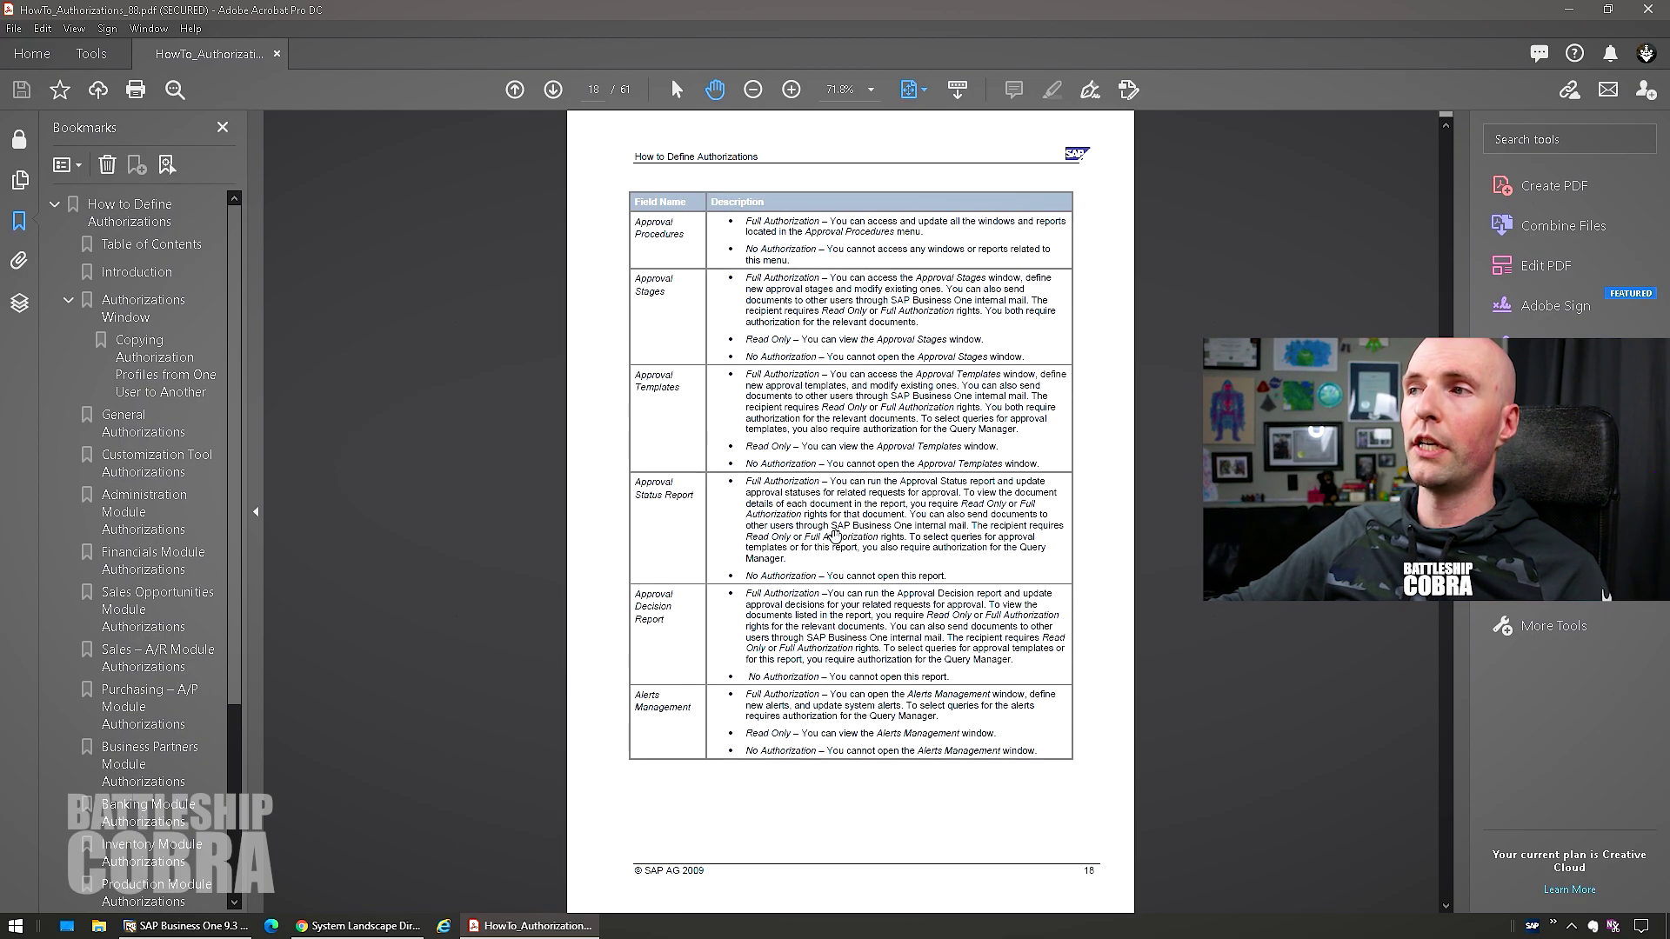
scroll(835, 535, "down", 1)
scroll(826, 522, "up", 1)
scroll(819, 494, "up", 3, "ctrl")
scroll(818, 494, "down", 1, "ctrl")
scroll(804, 470, "down", 1)
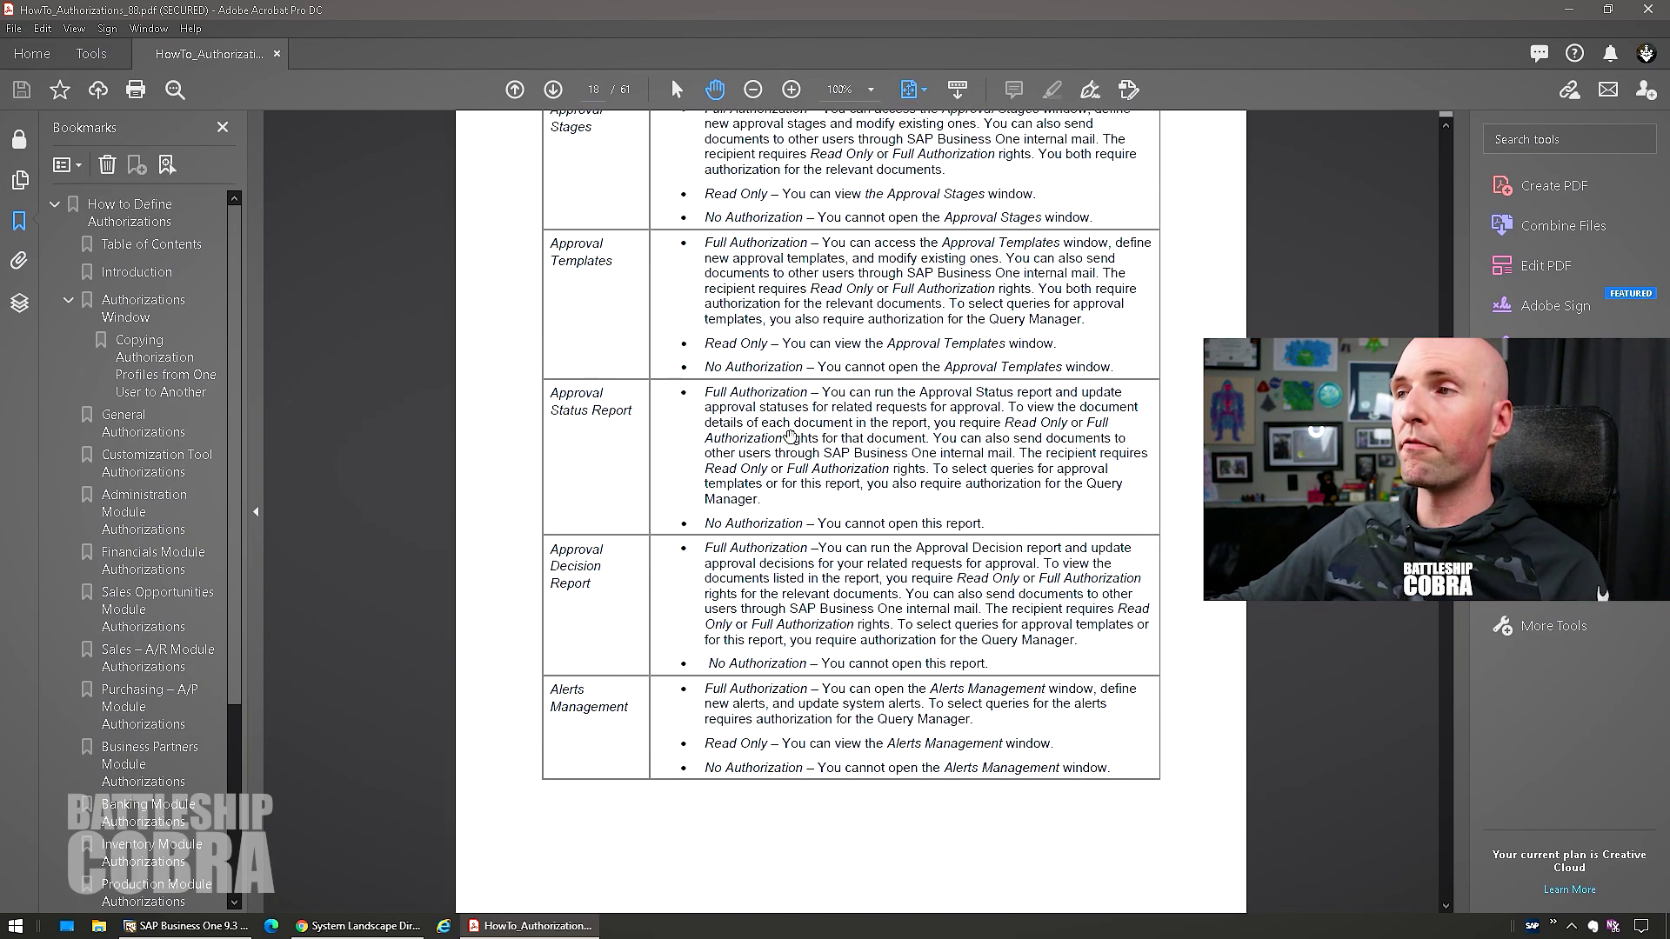
scroll(789, 435, "down", 15)
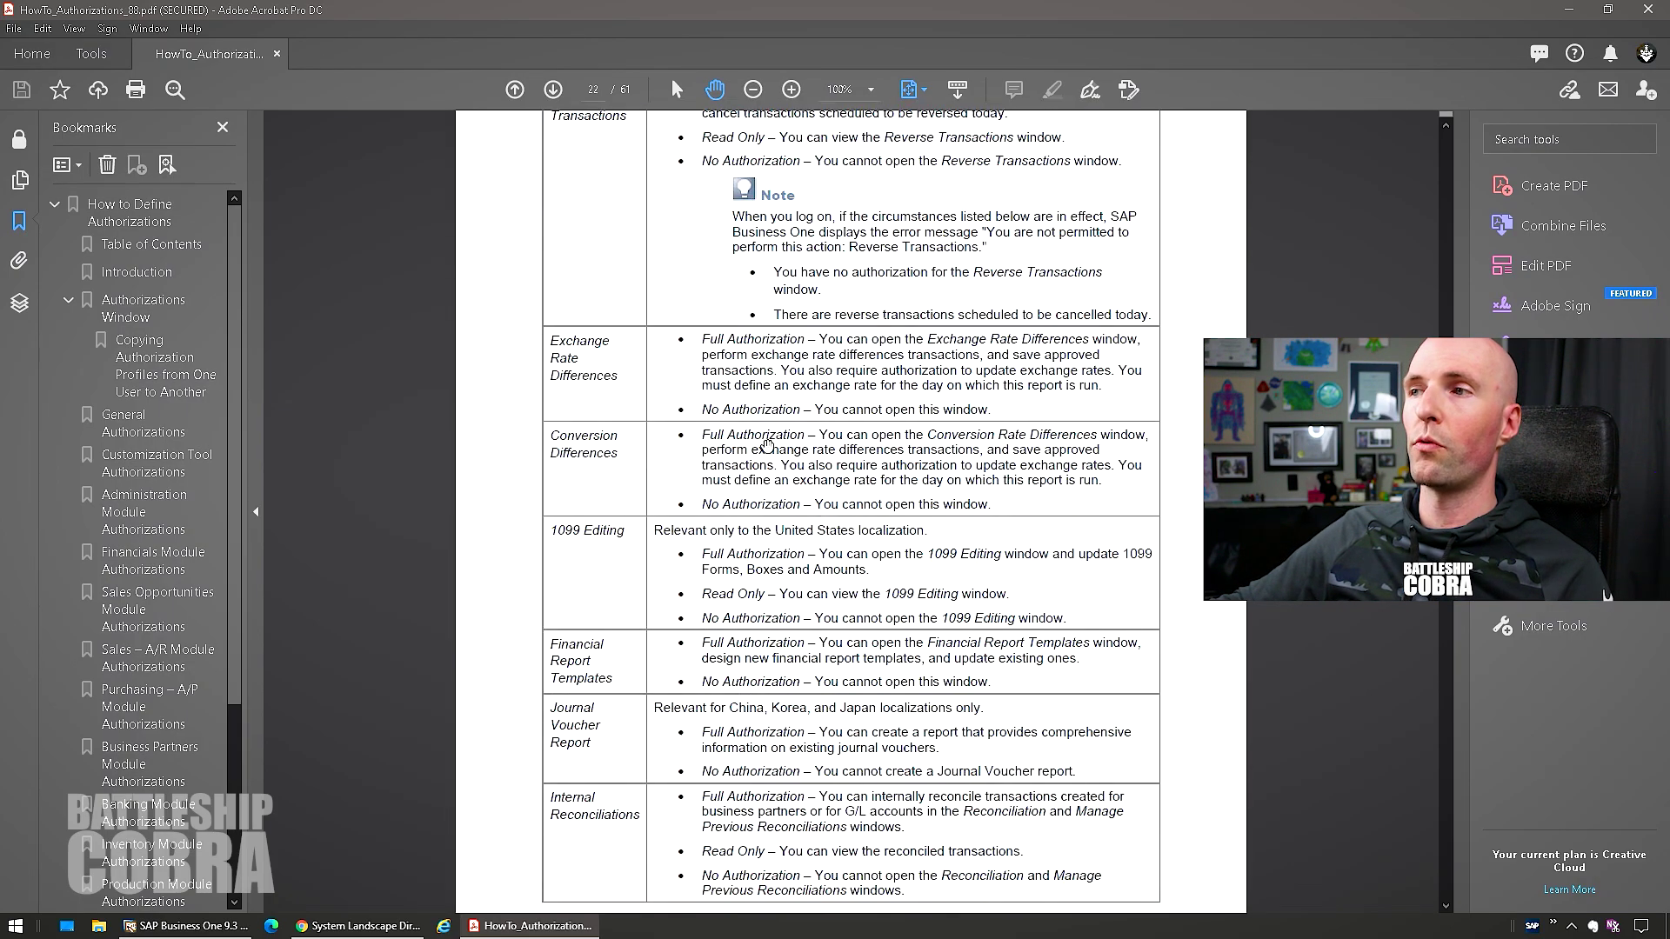
scroll(767, 445, "down", 8)
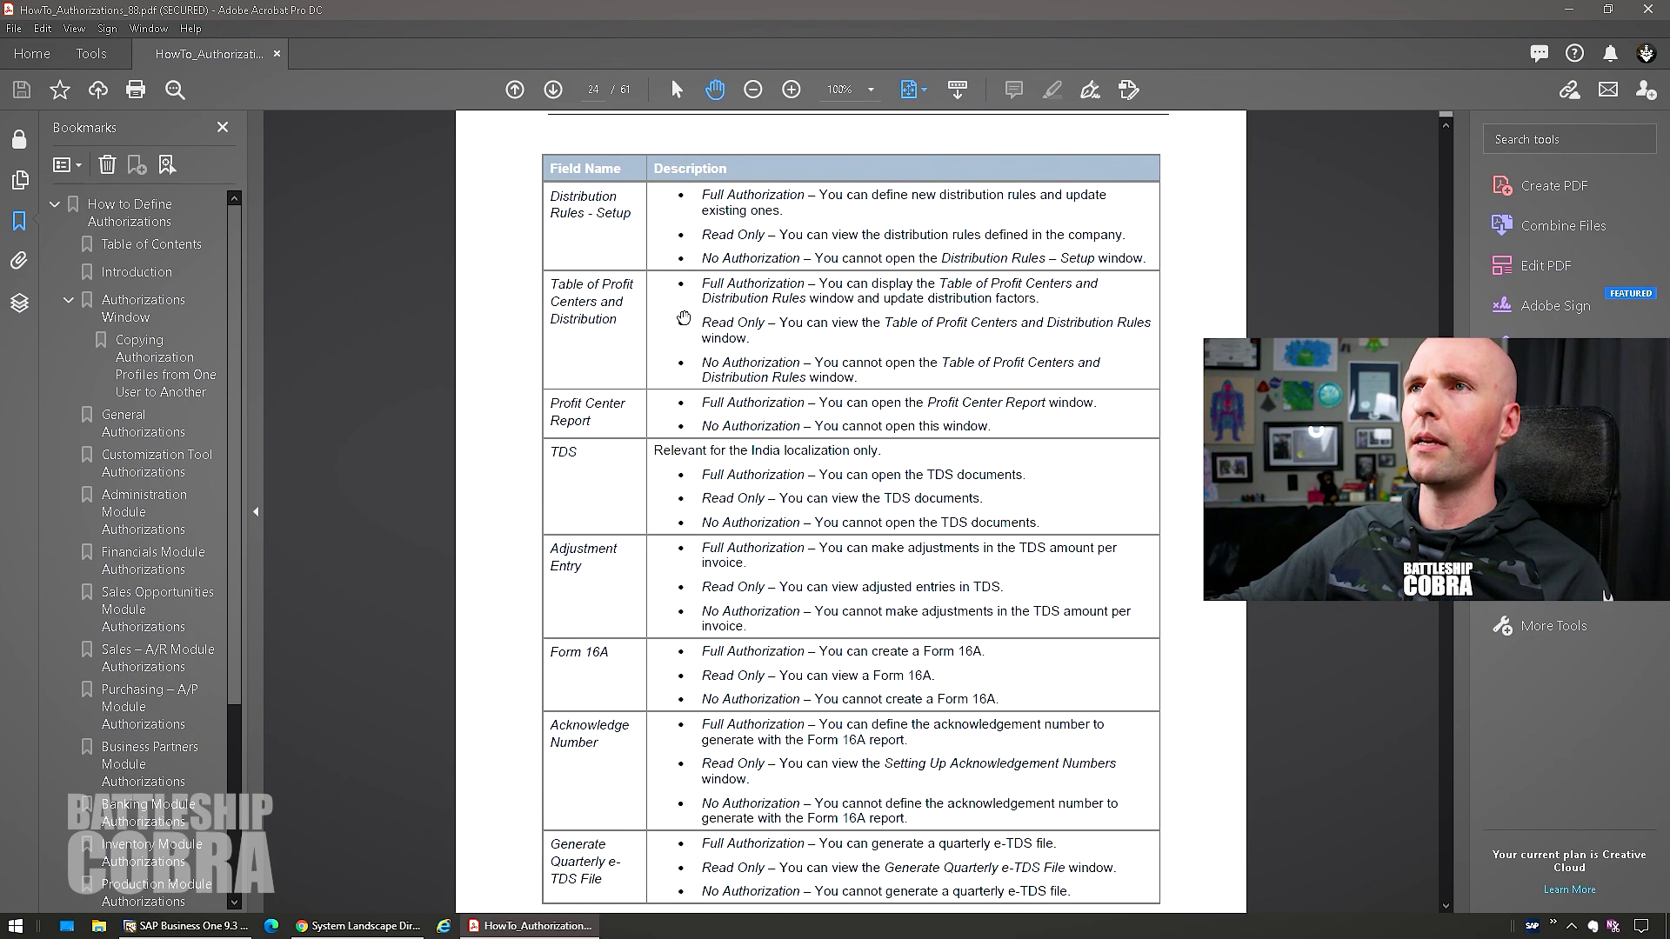
scroll(684, 318, "down", 8)
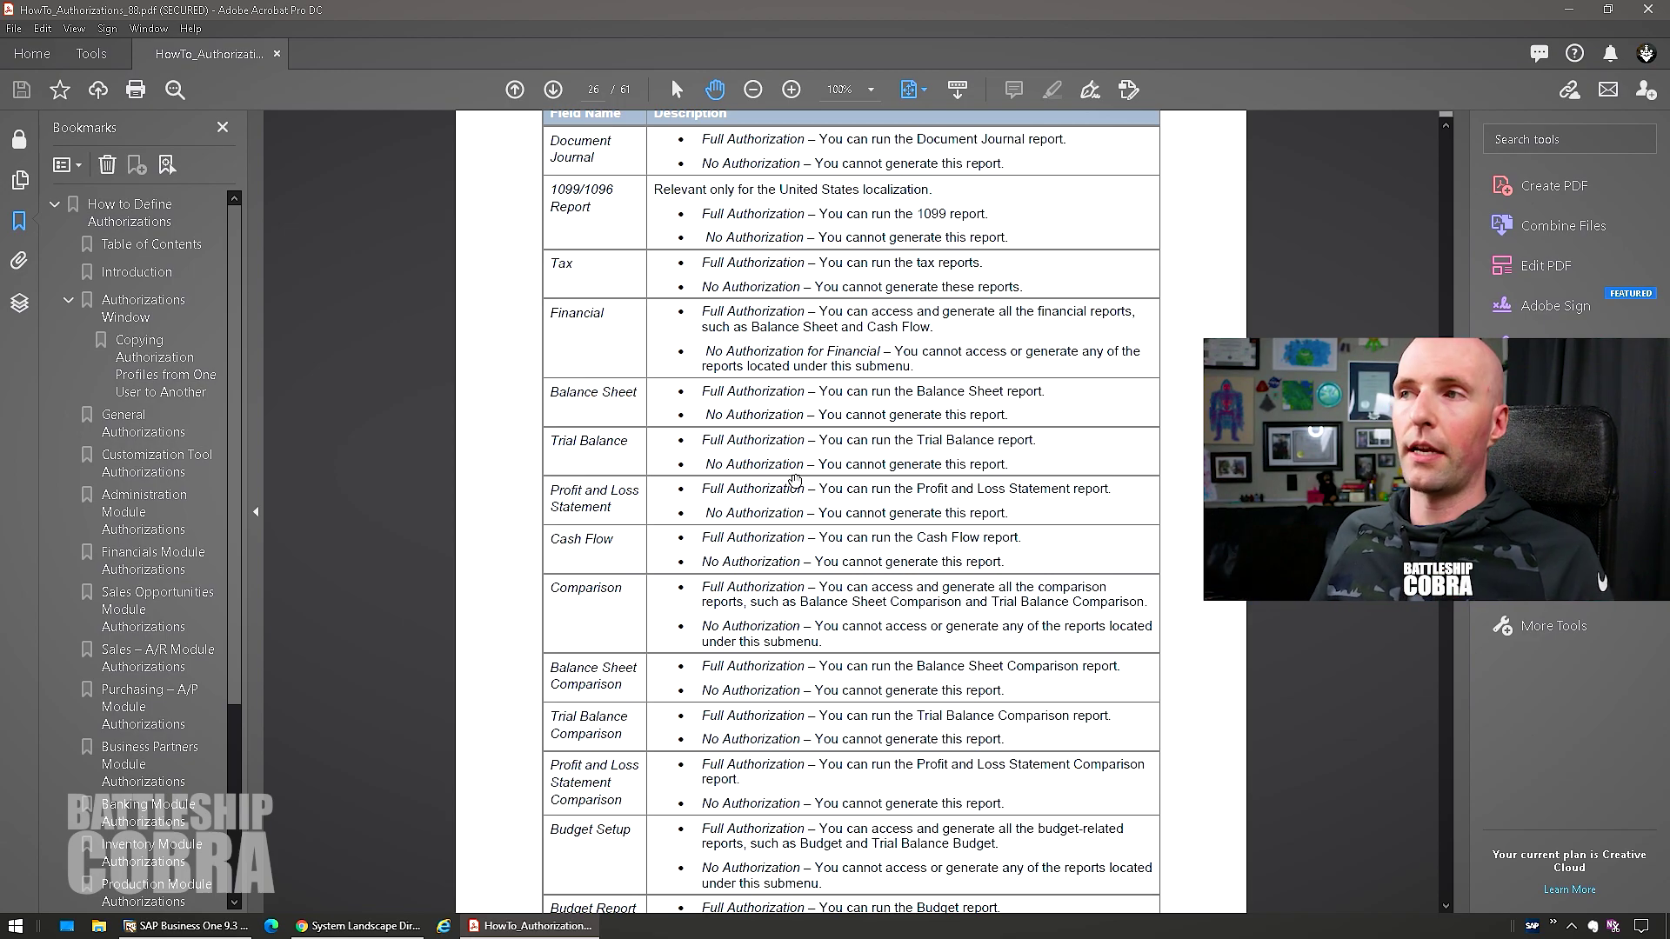
key("alt+Tab")
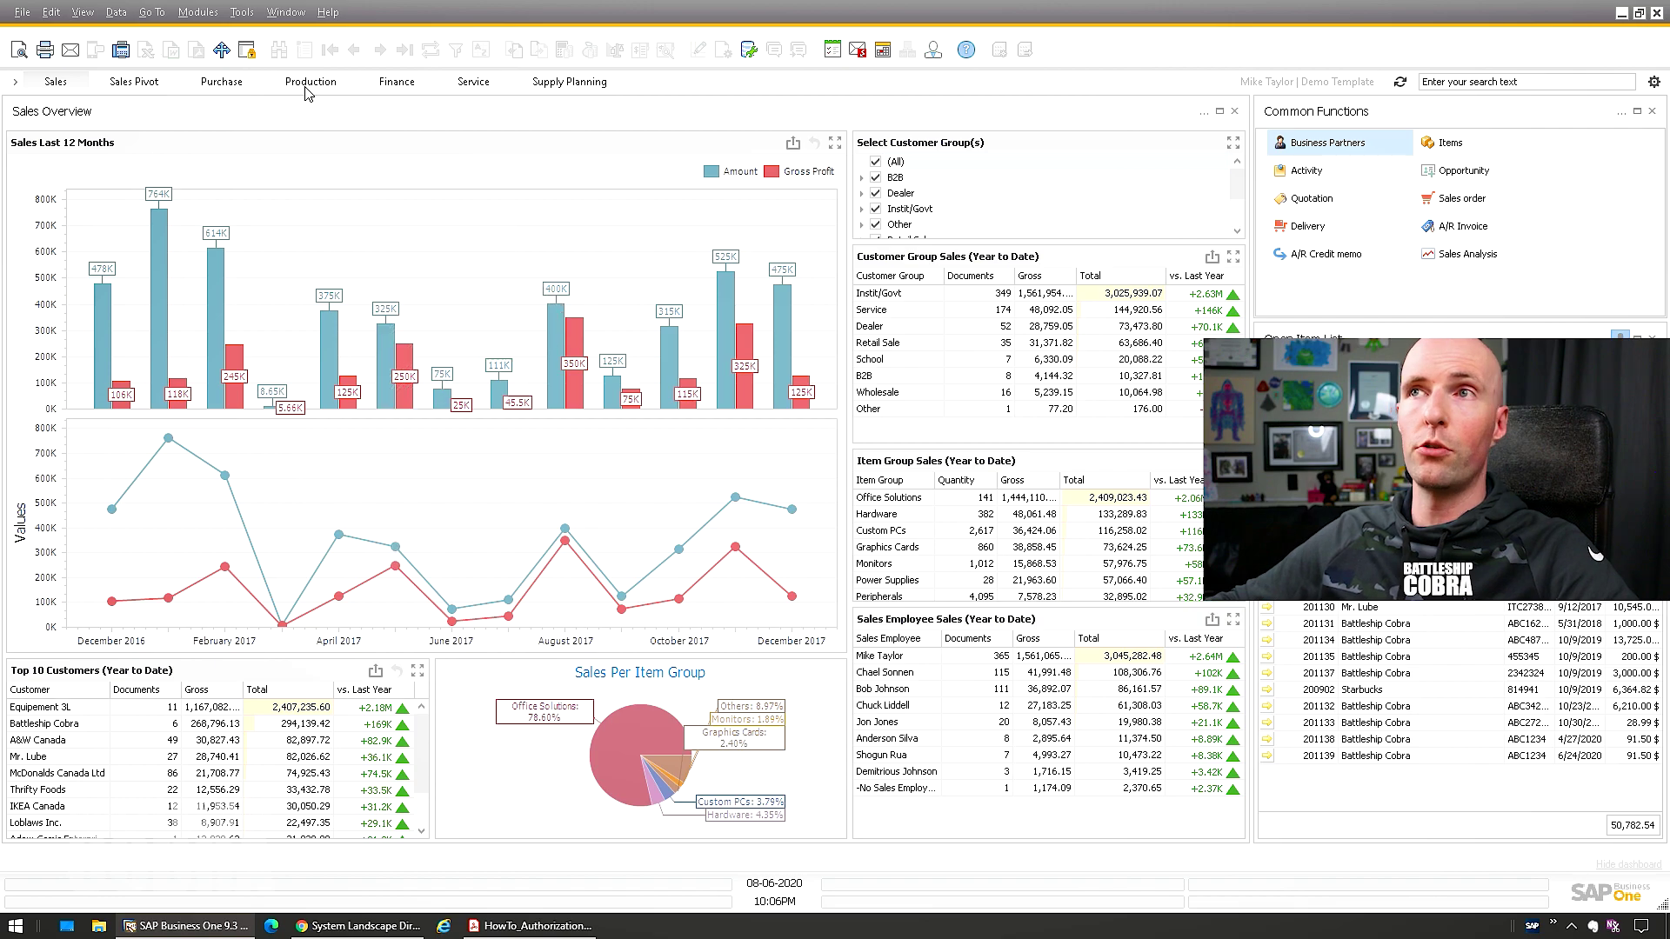
In General Settings, reselect SAP_BO_logo_gray.png as the Font & Bkgd background image, then view Services
left_click(214, 23)
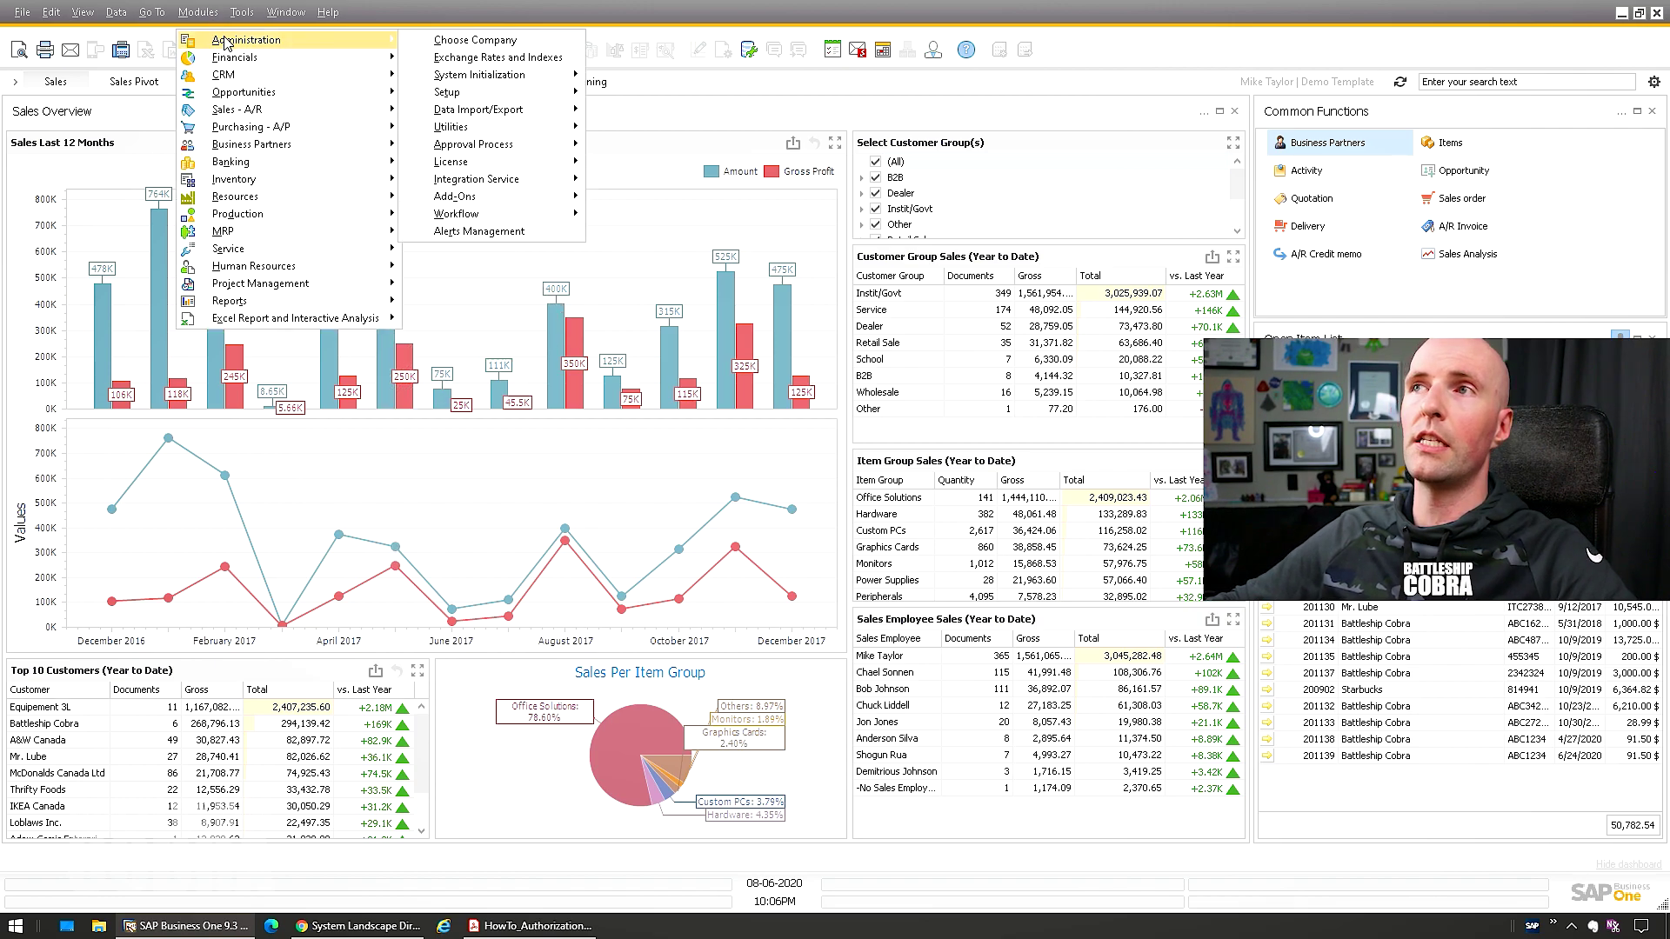
mouse_move(352, 41)
mouse_move(456, 78)
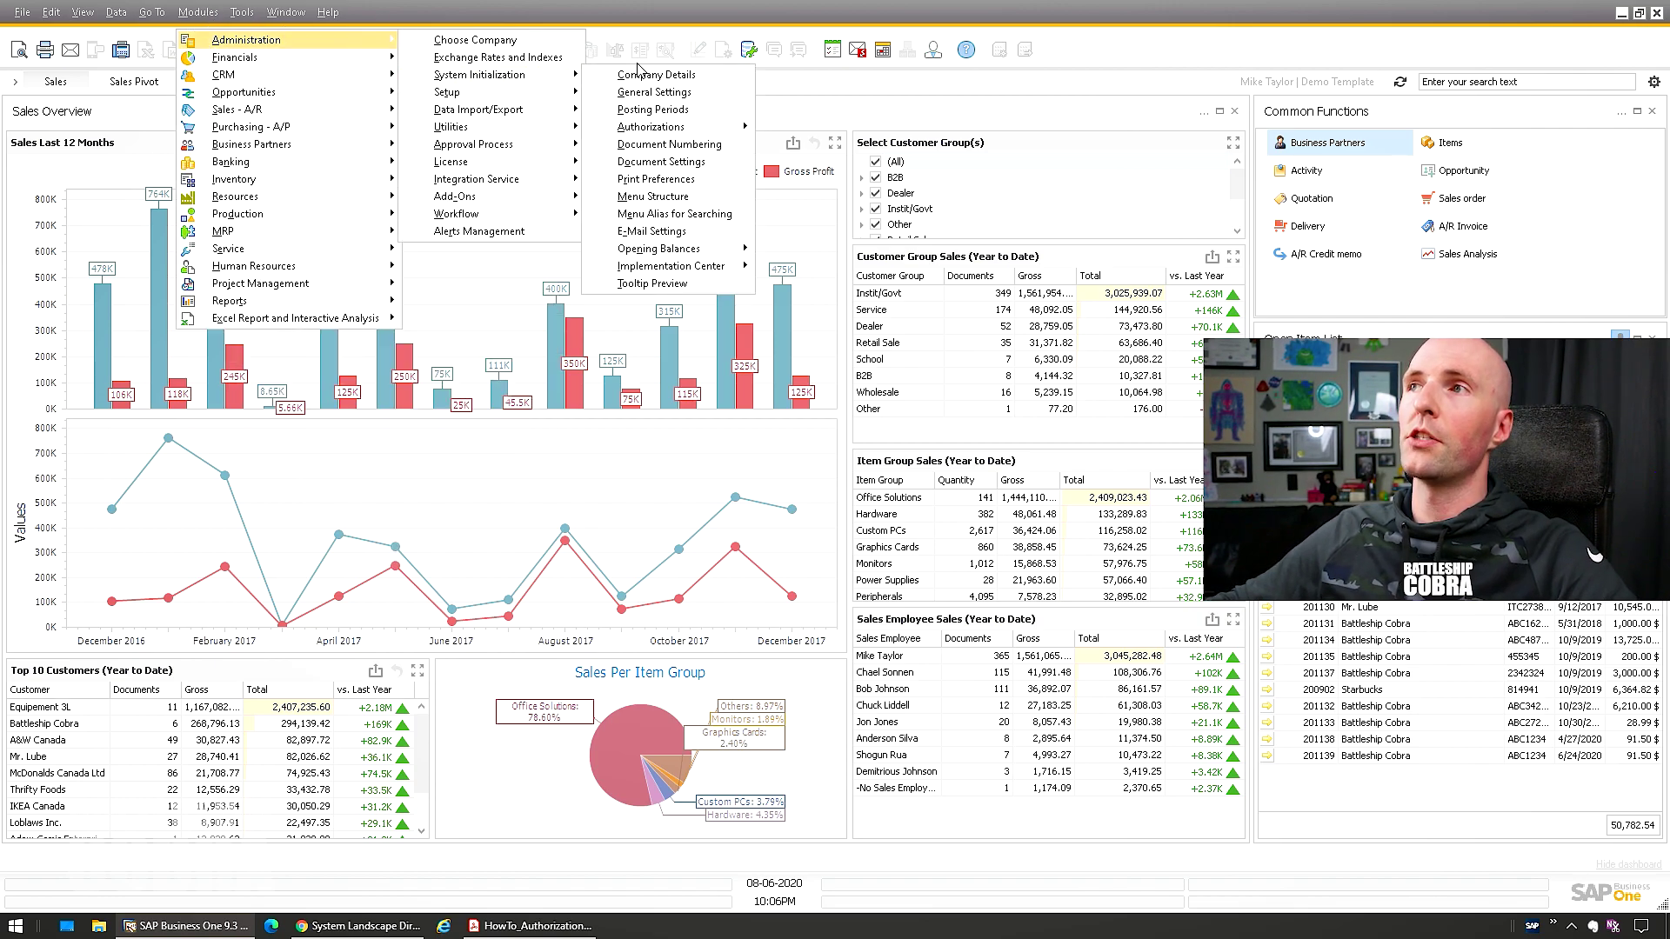
left_click(644, 91)
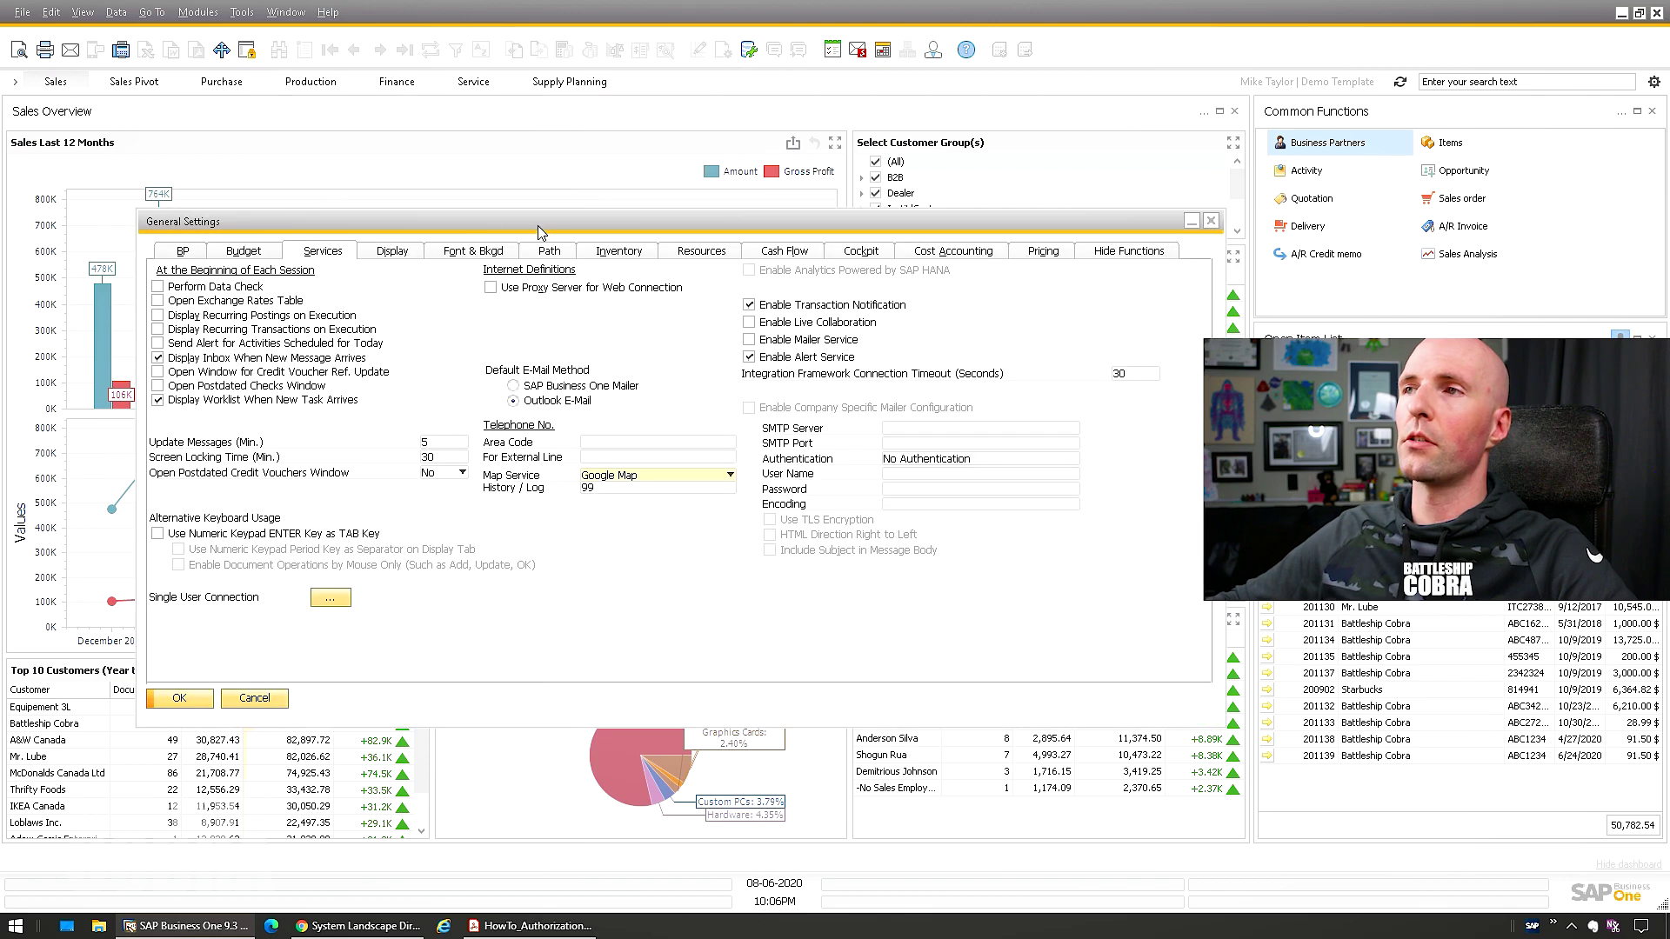
left_click(397, 255)
left_click(473, 252)
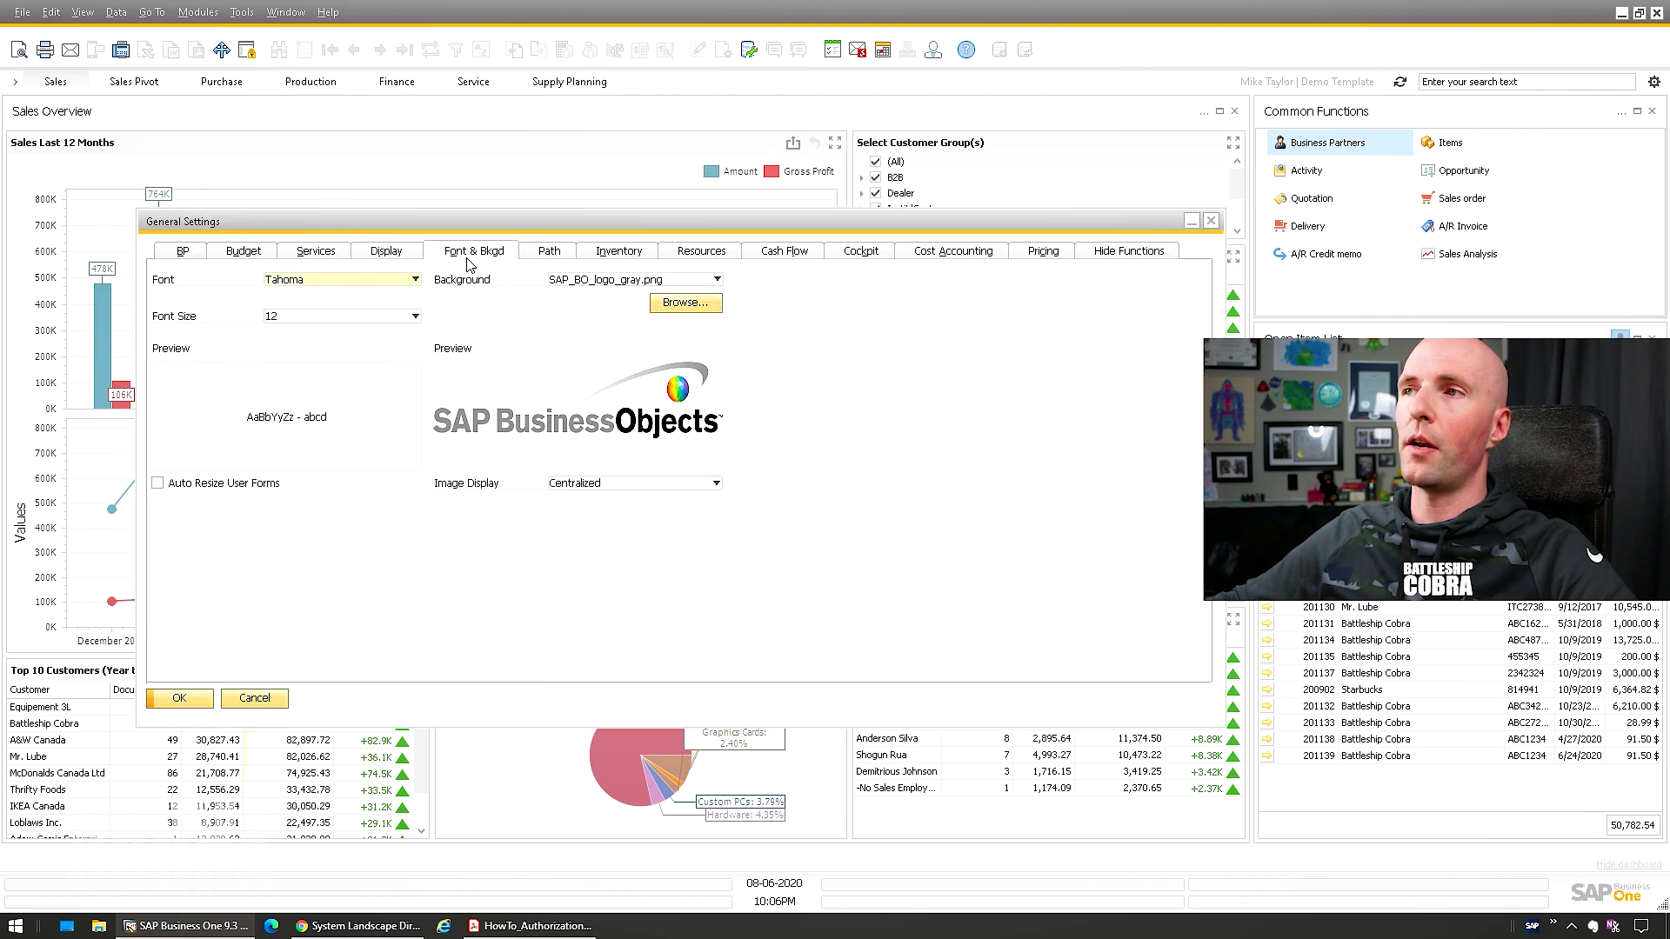
left_click(575, 281)
left_click(578, 295)
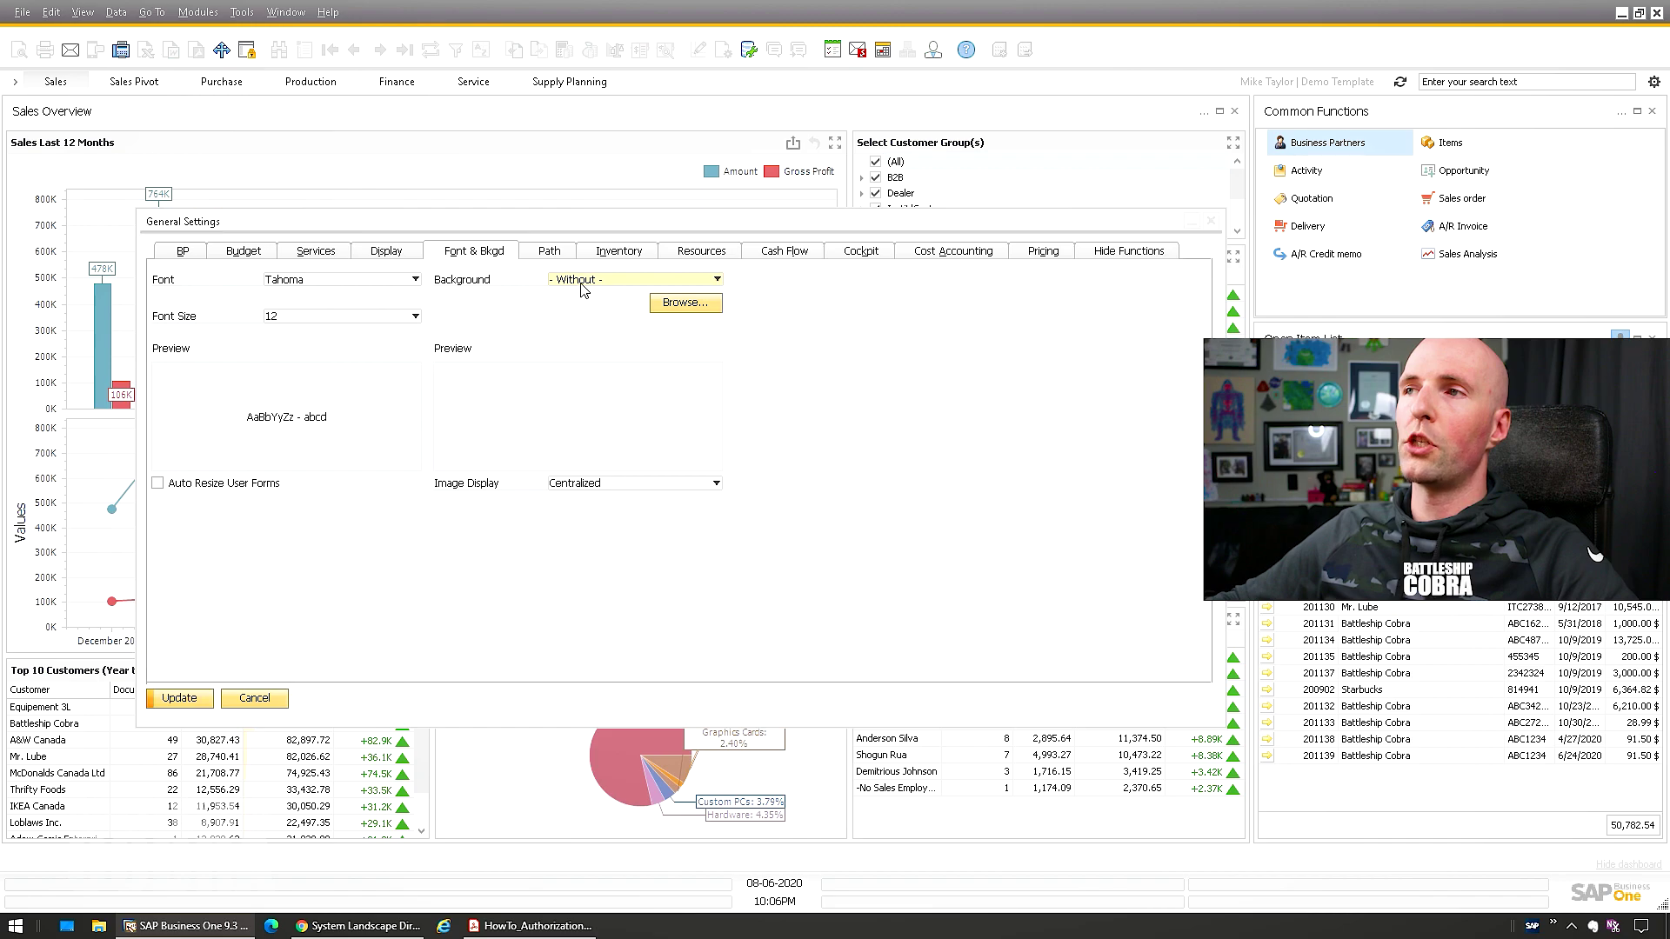
left_click(578, 279)
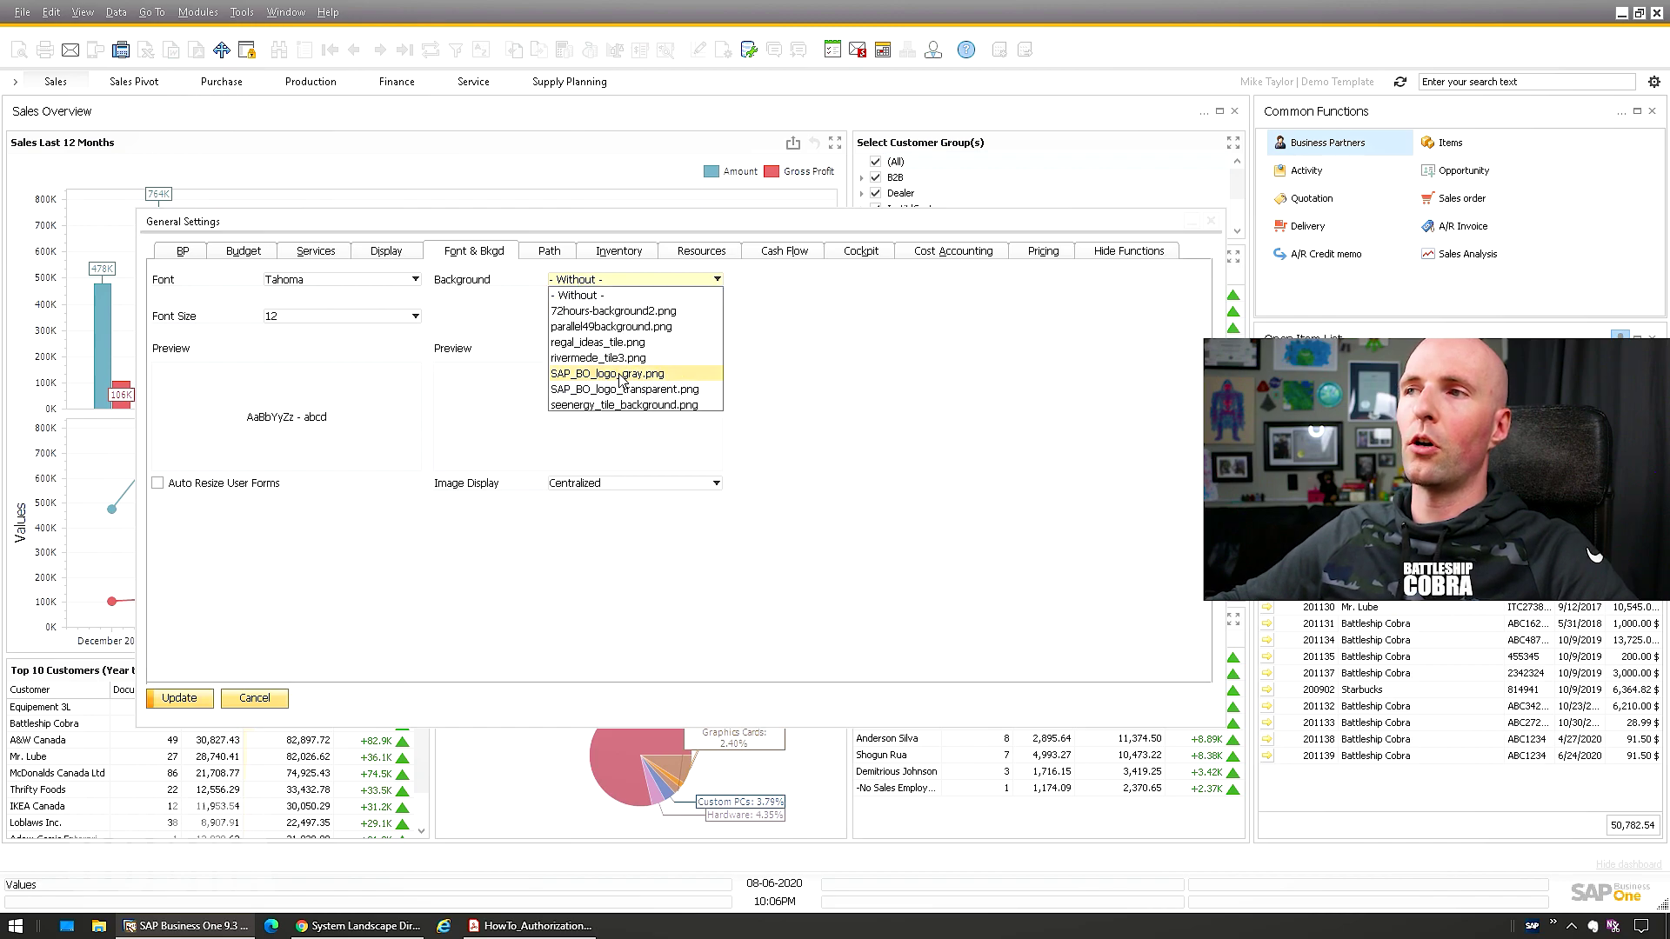
left_click(621, 376)
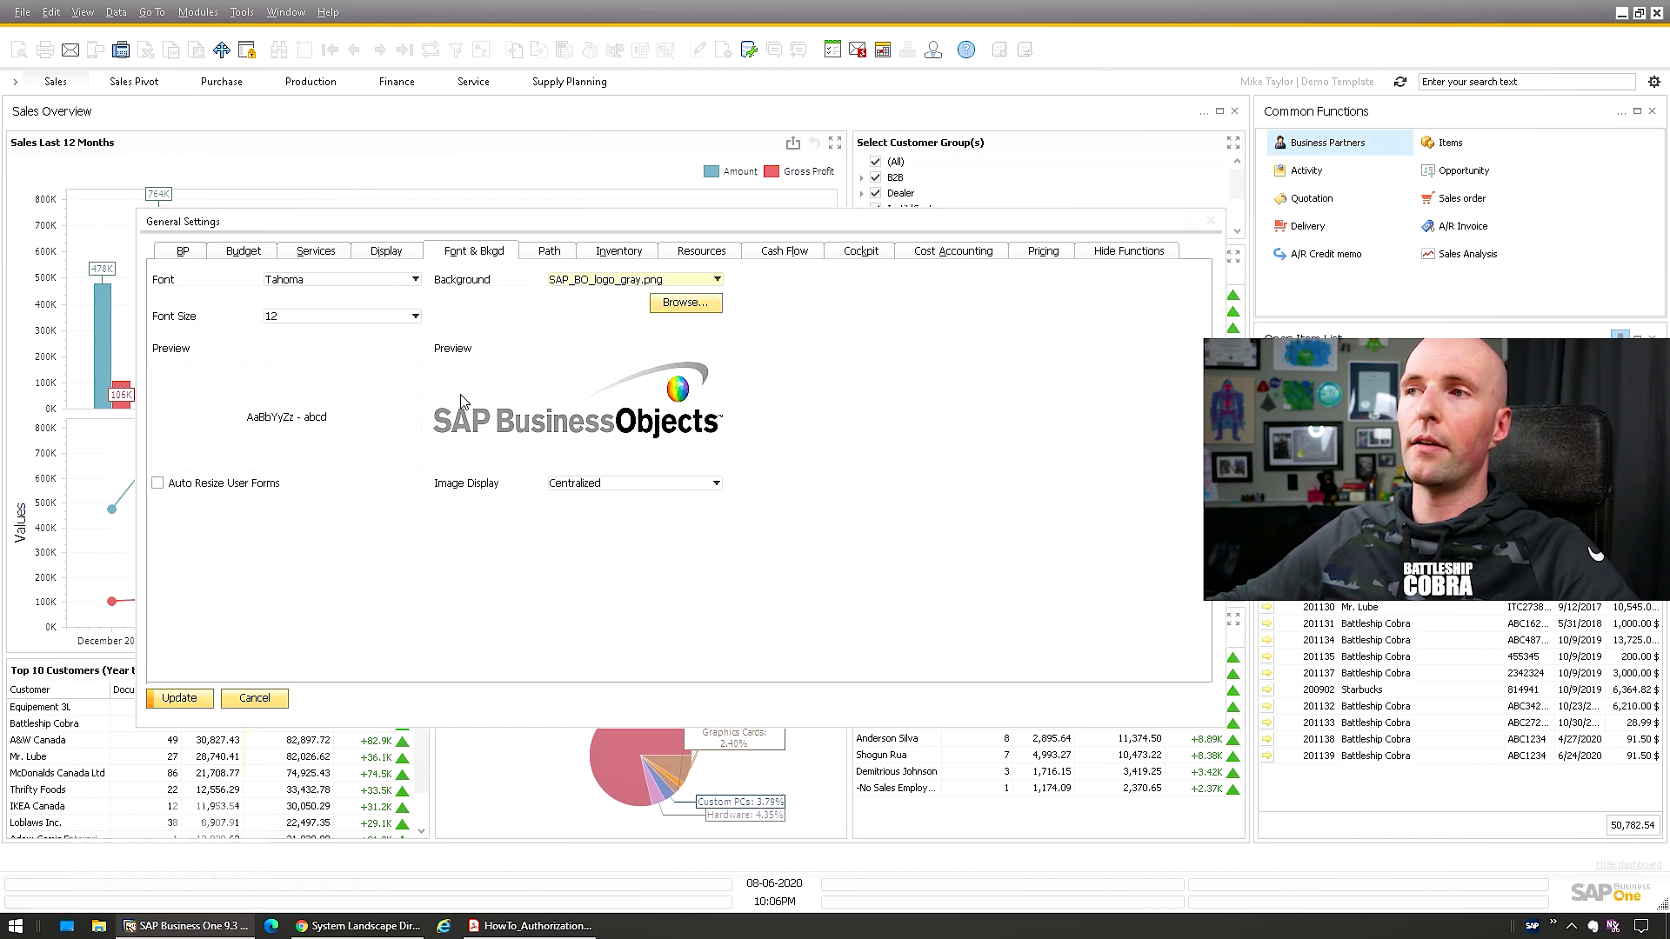
left_click(322, 254)
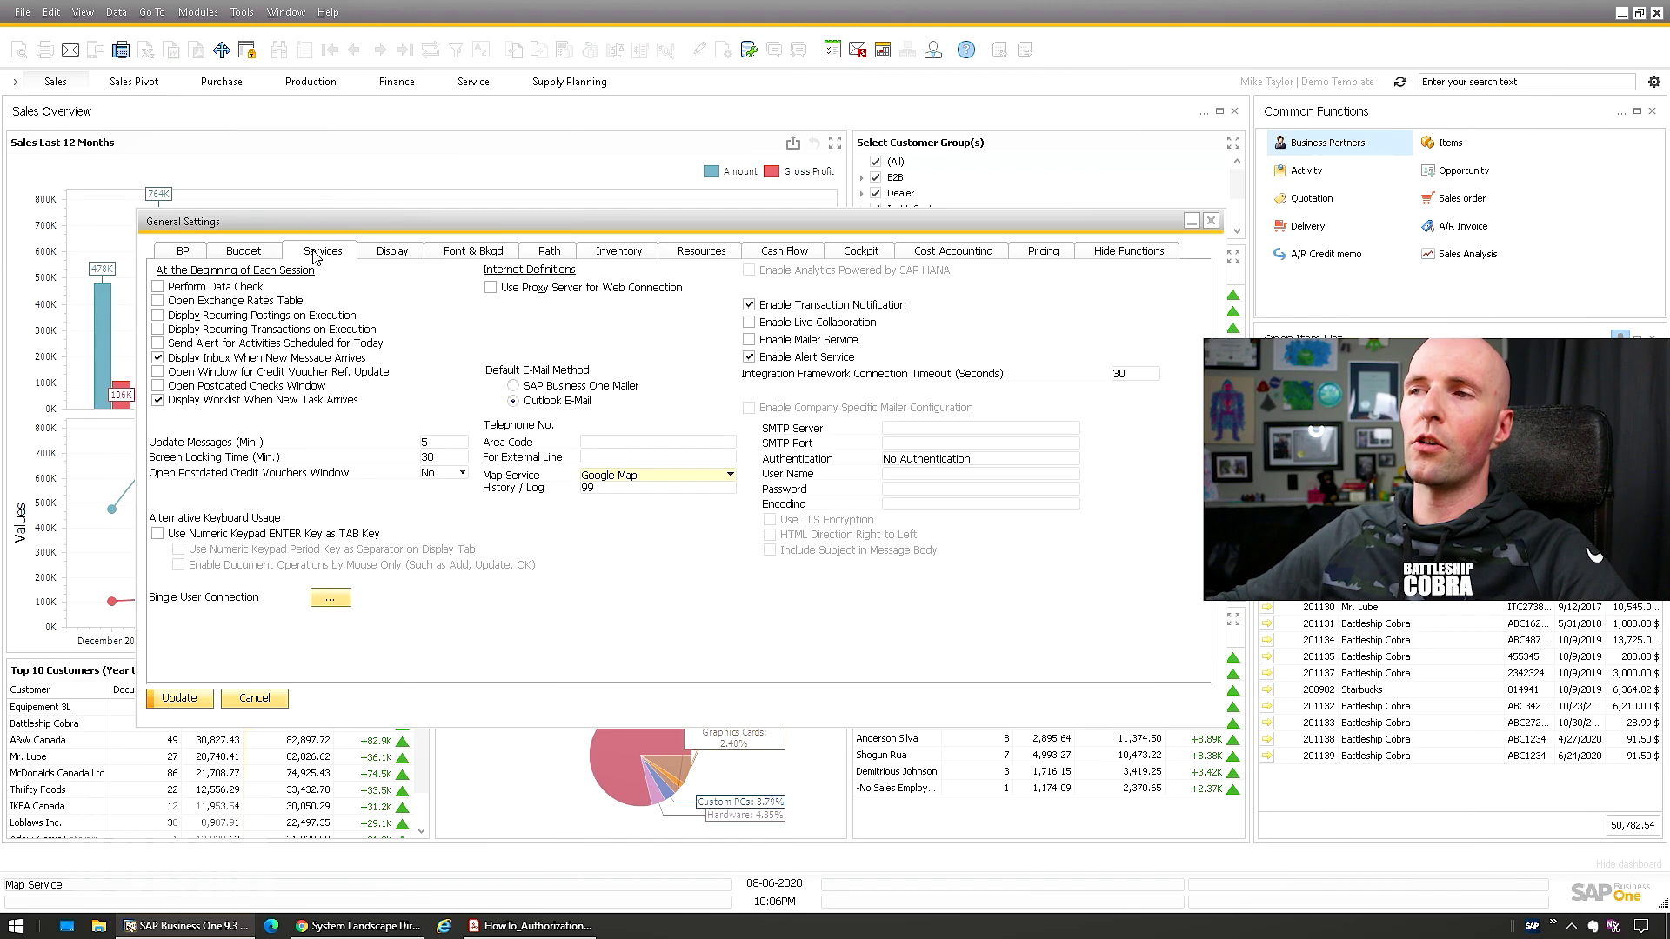
Enter 9 as the screen locking time and update General Settings for All Users
left_click(435, 457)
type("9999")
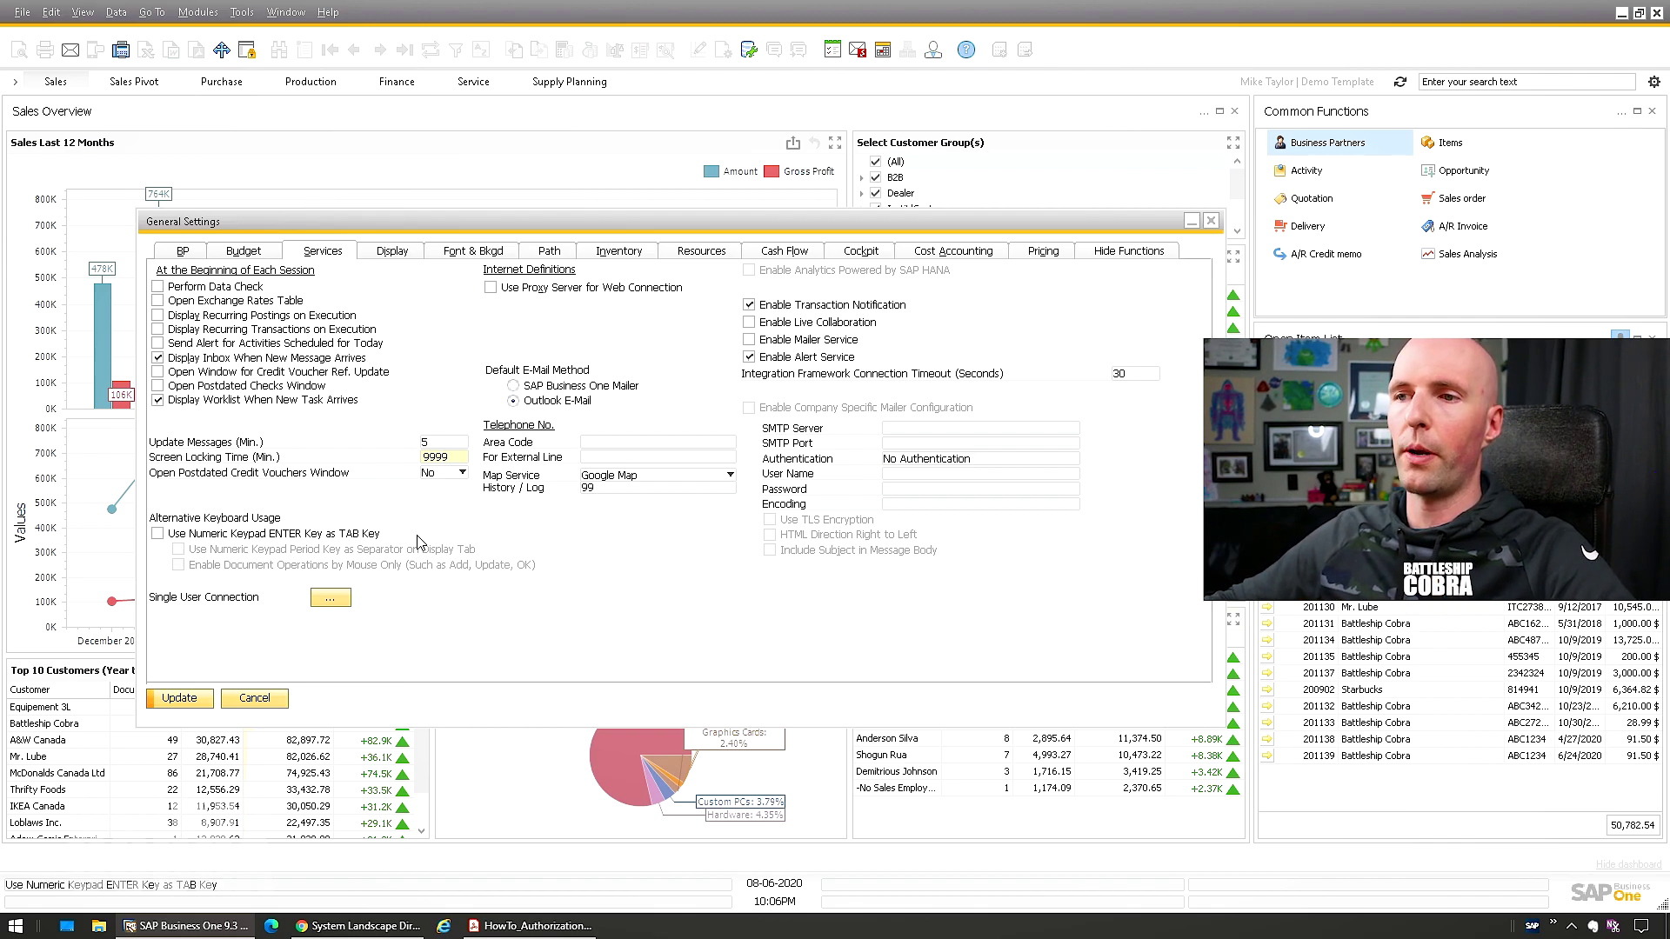
left_click(179, 698)
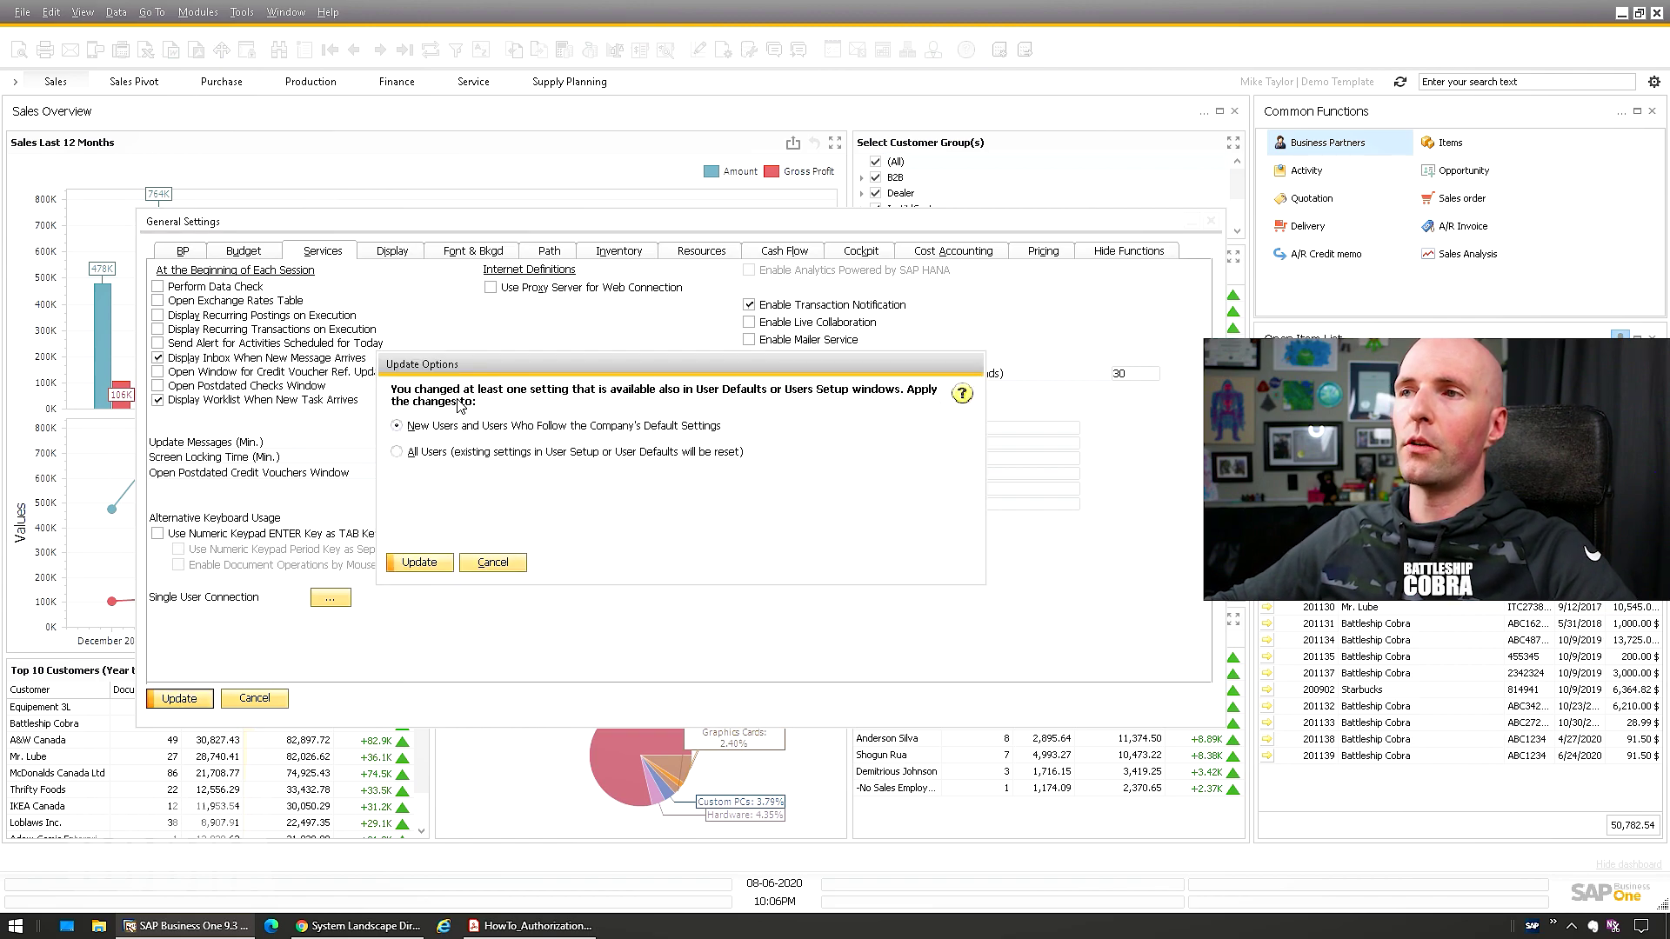
left_click(412, 453)
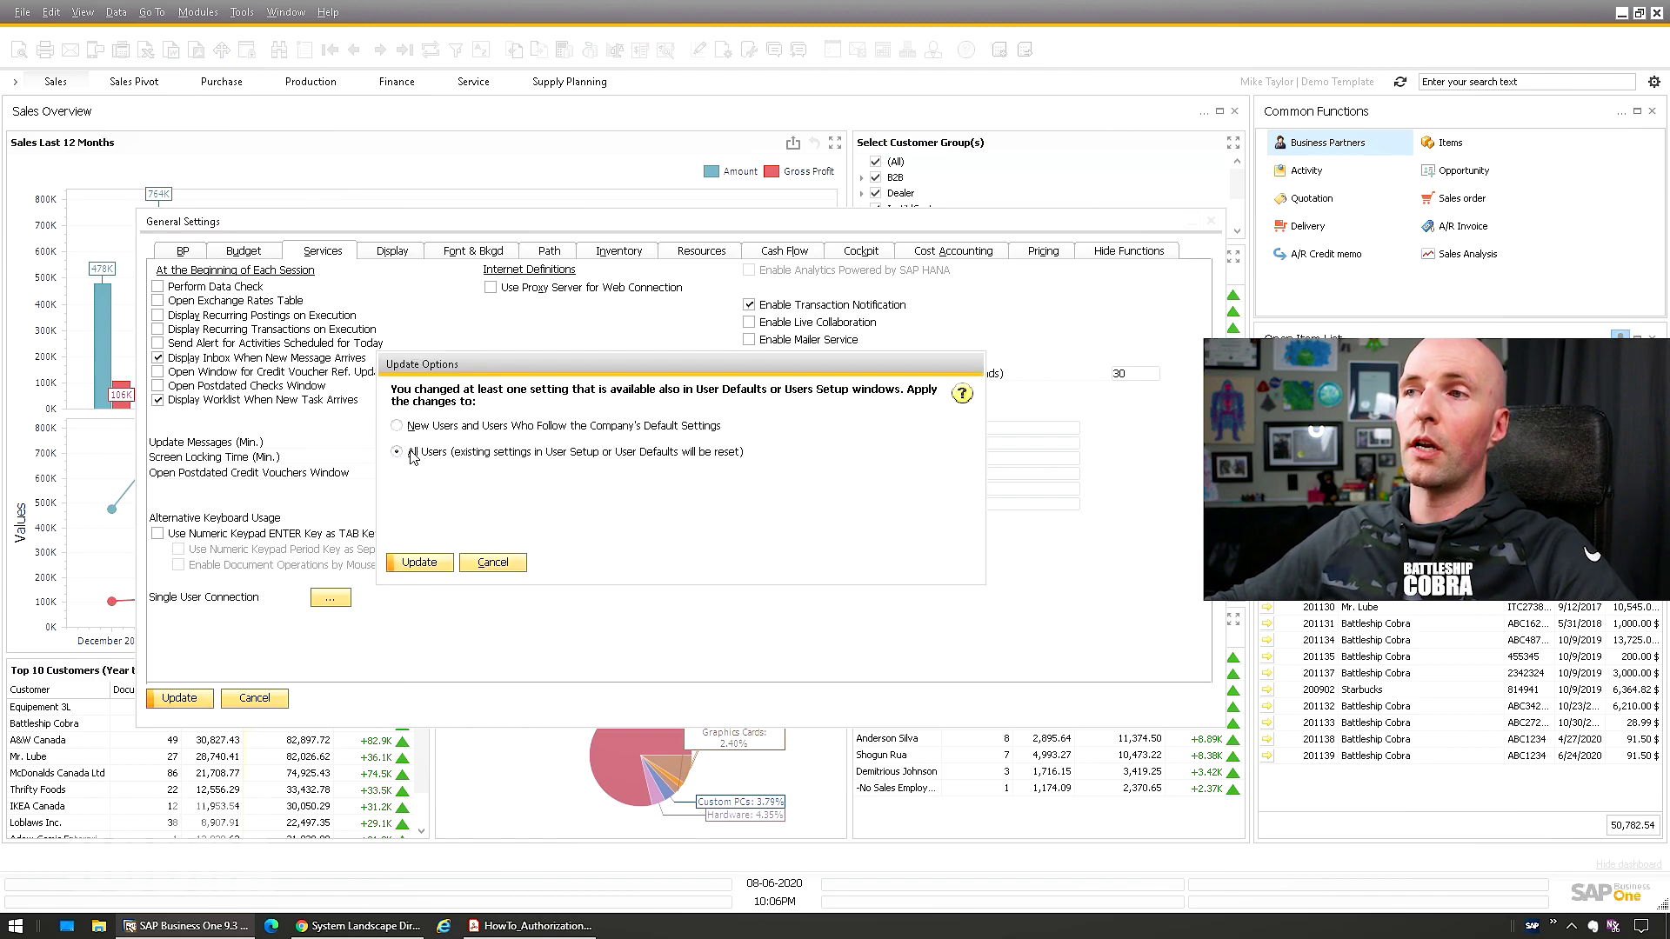
left_click(421, 563)
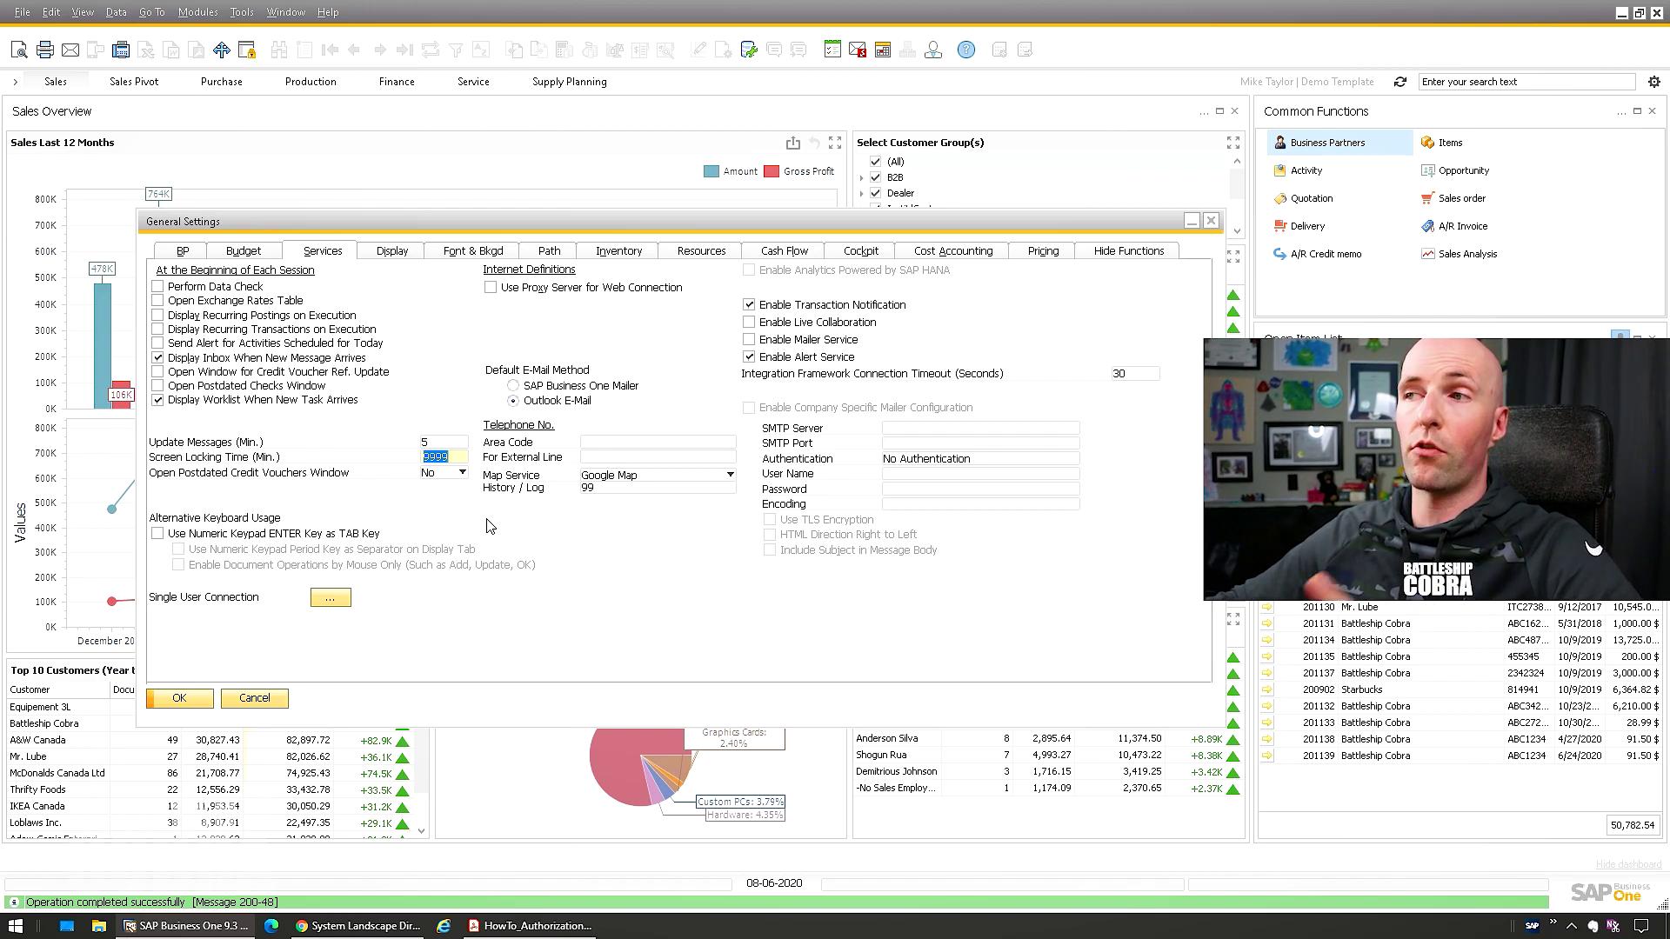
key("Return")
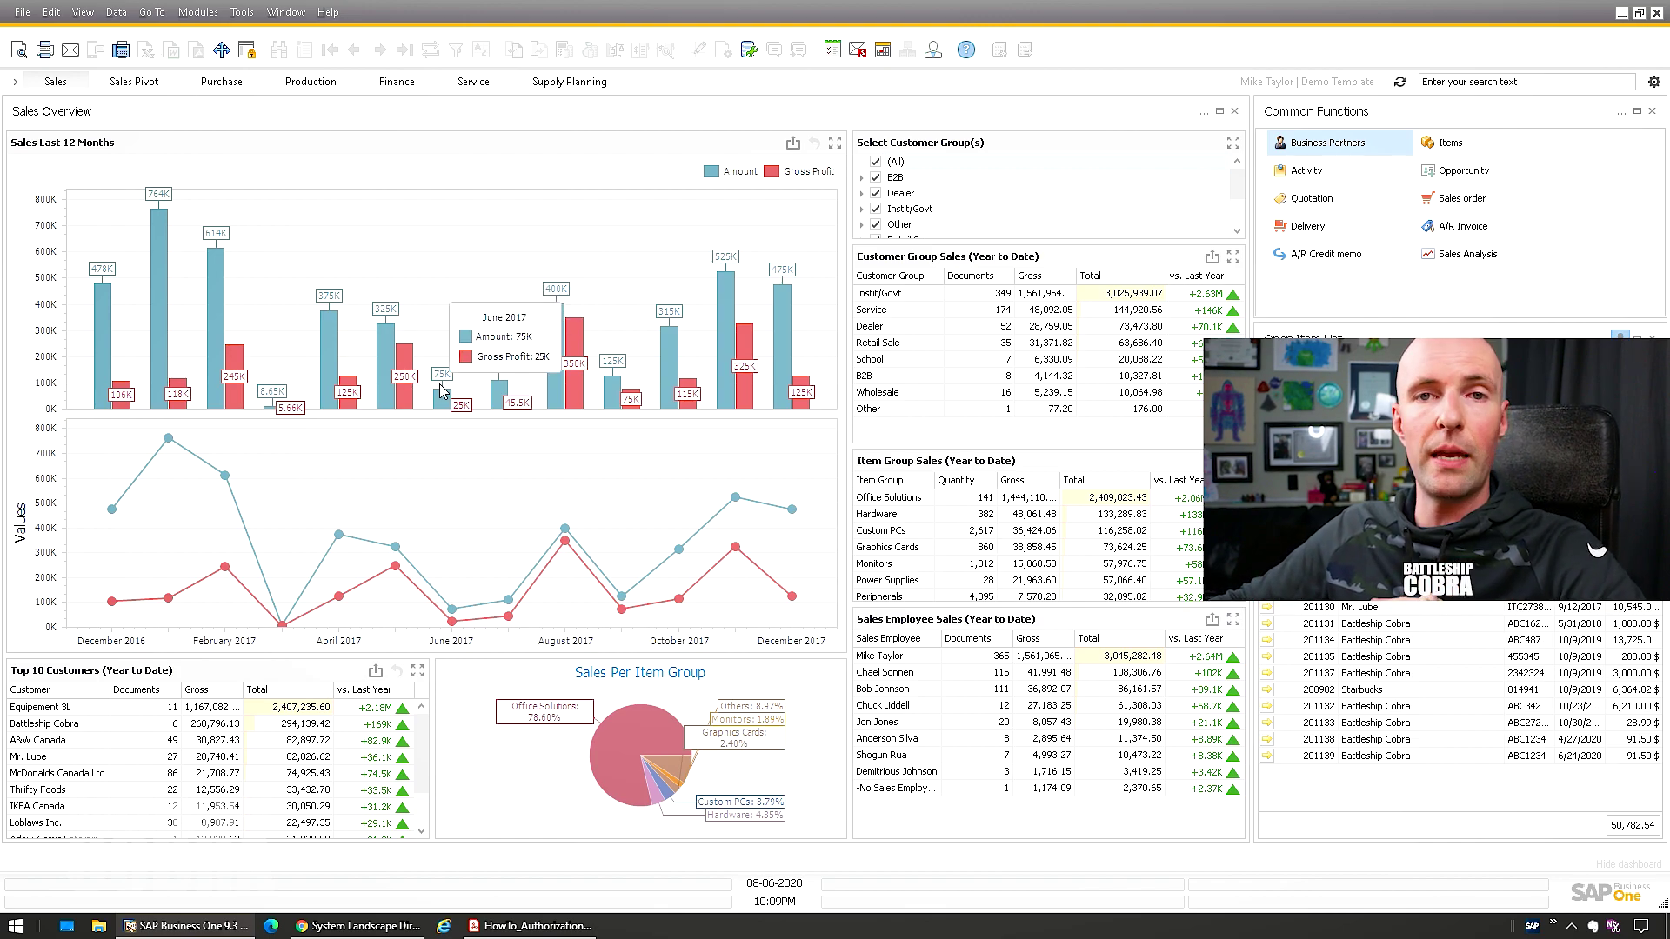
Show the System Landscape Directory in Chrome and inspect its localhost:30010/ControlCenter address
left_click(357, 926)
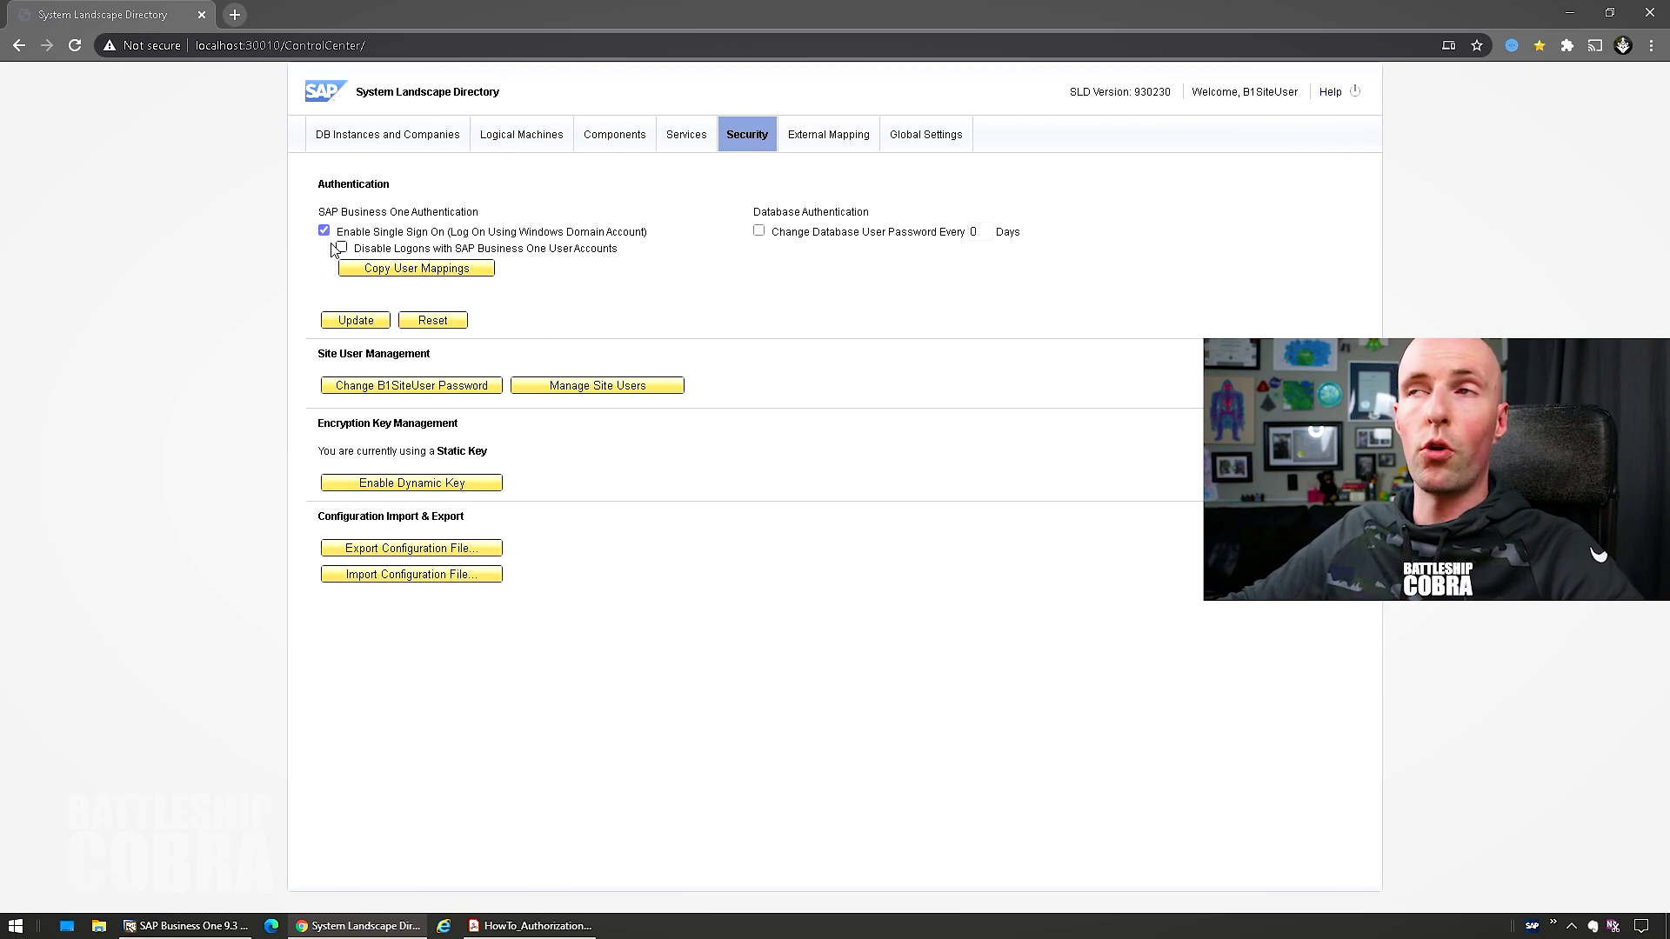
left_click(195, 48)
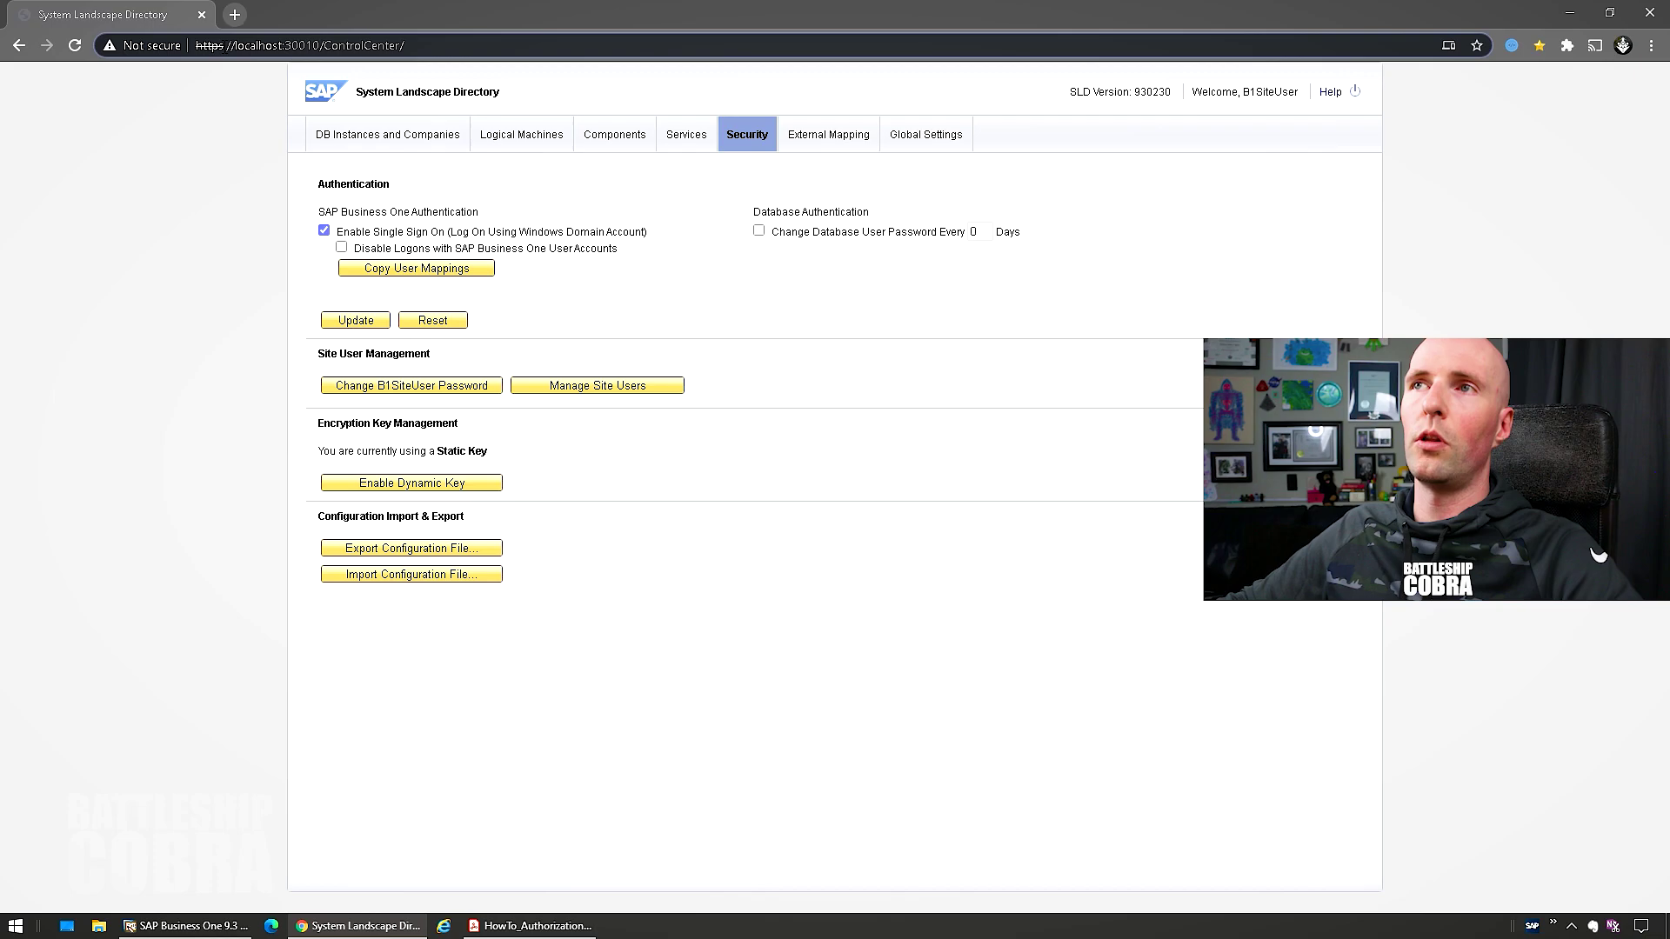
left_click_drag(235, 45, 282, 45)
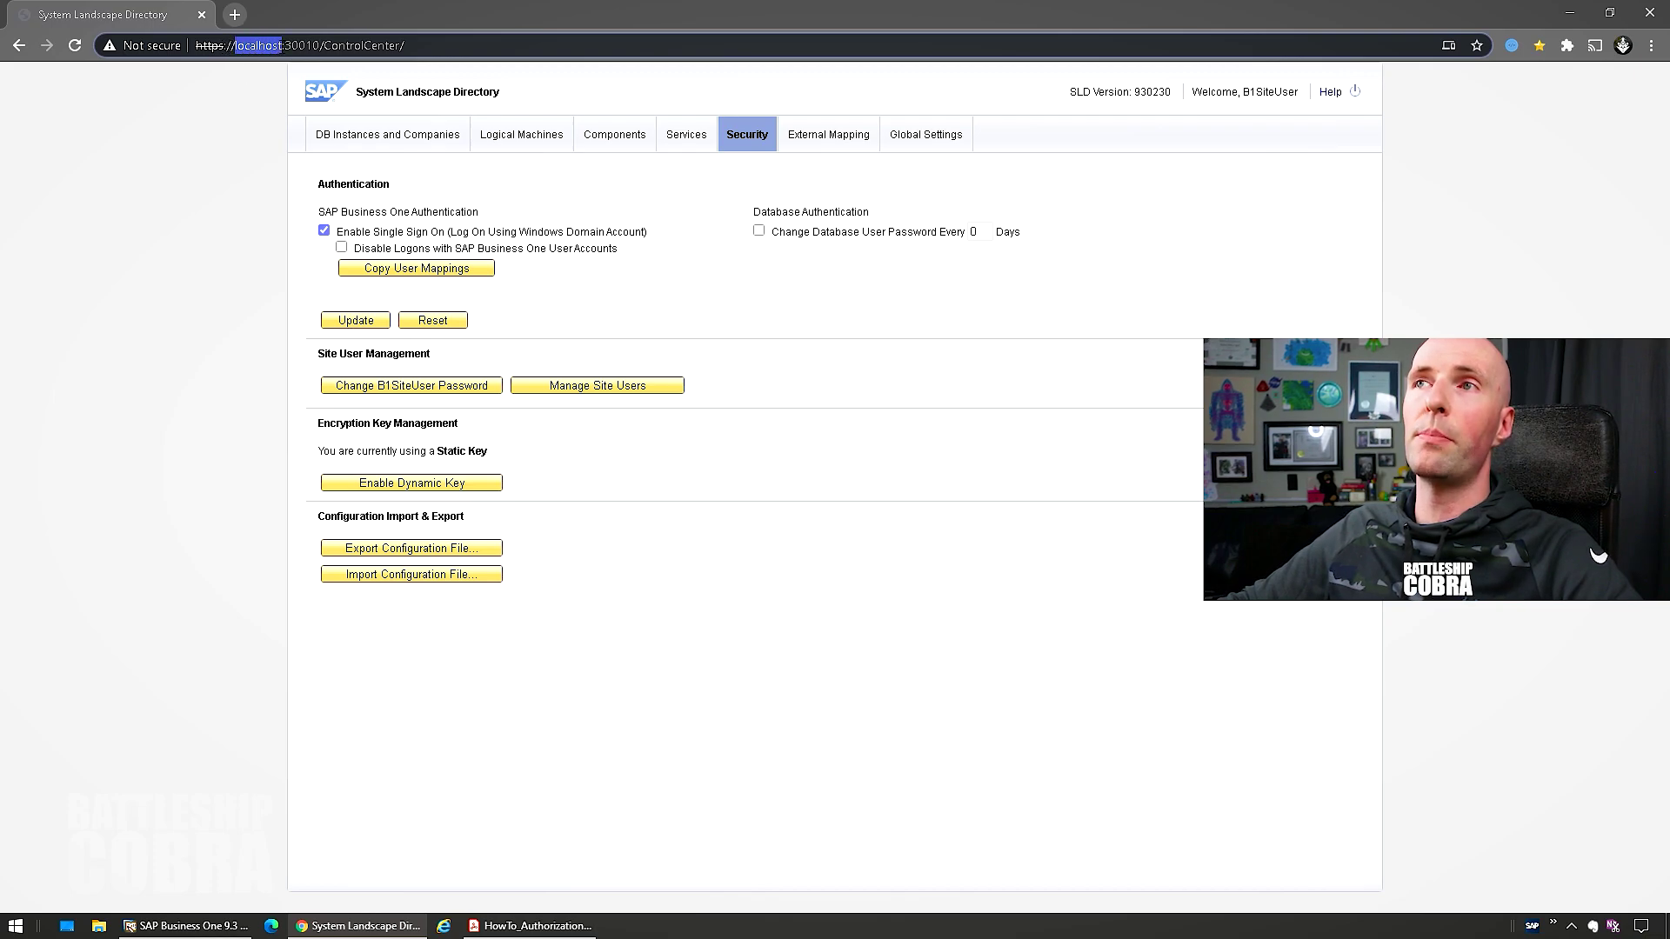
left_click(285, 46)
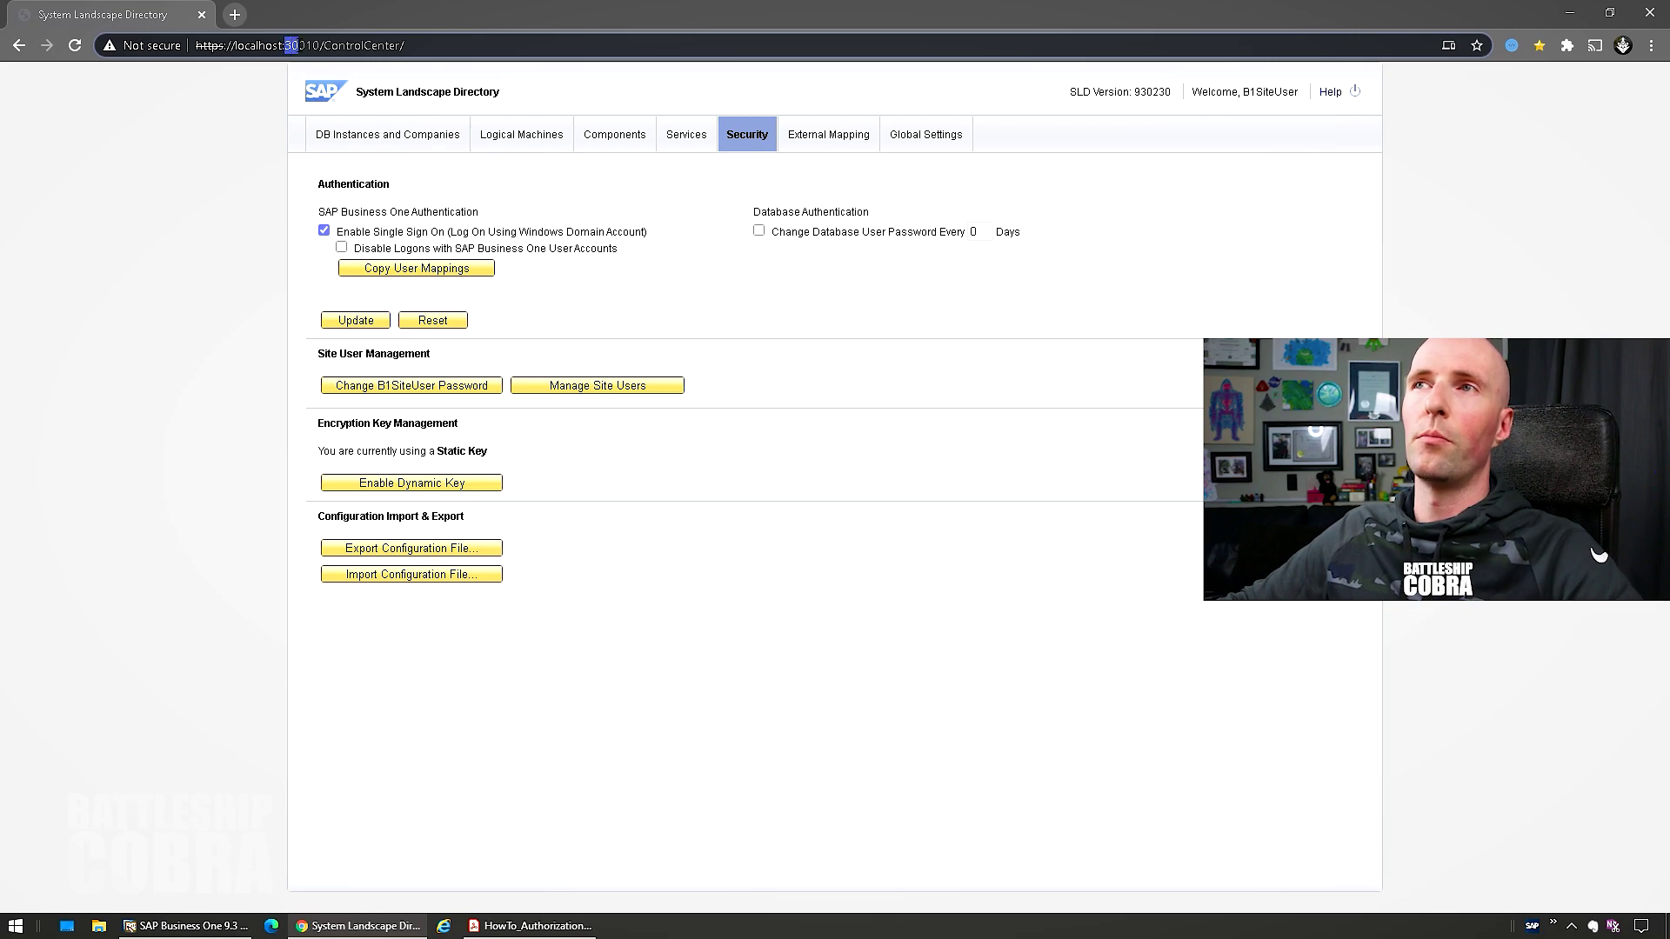
left_click_drag(285, 45, 453, 46)
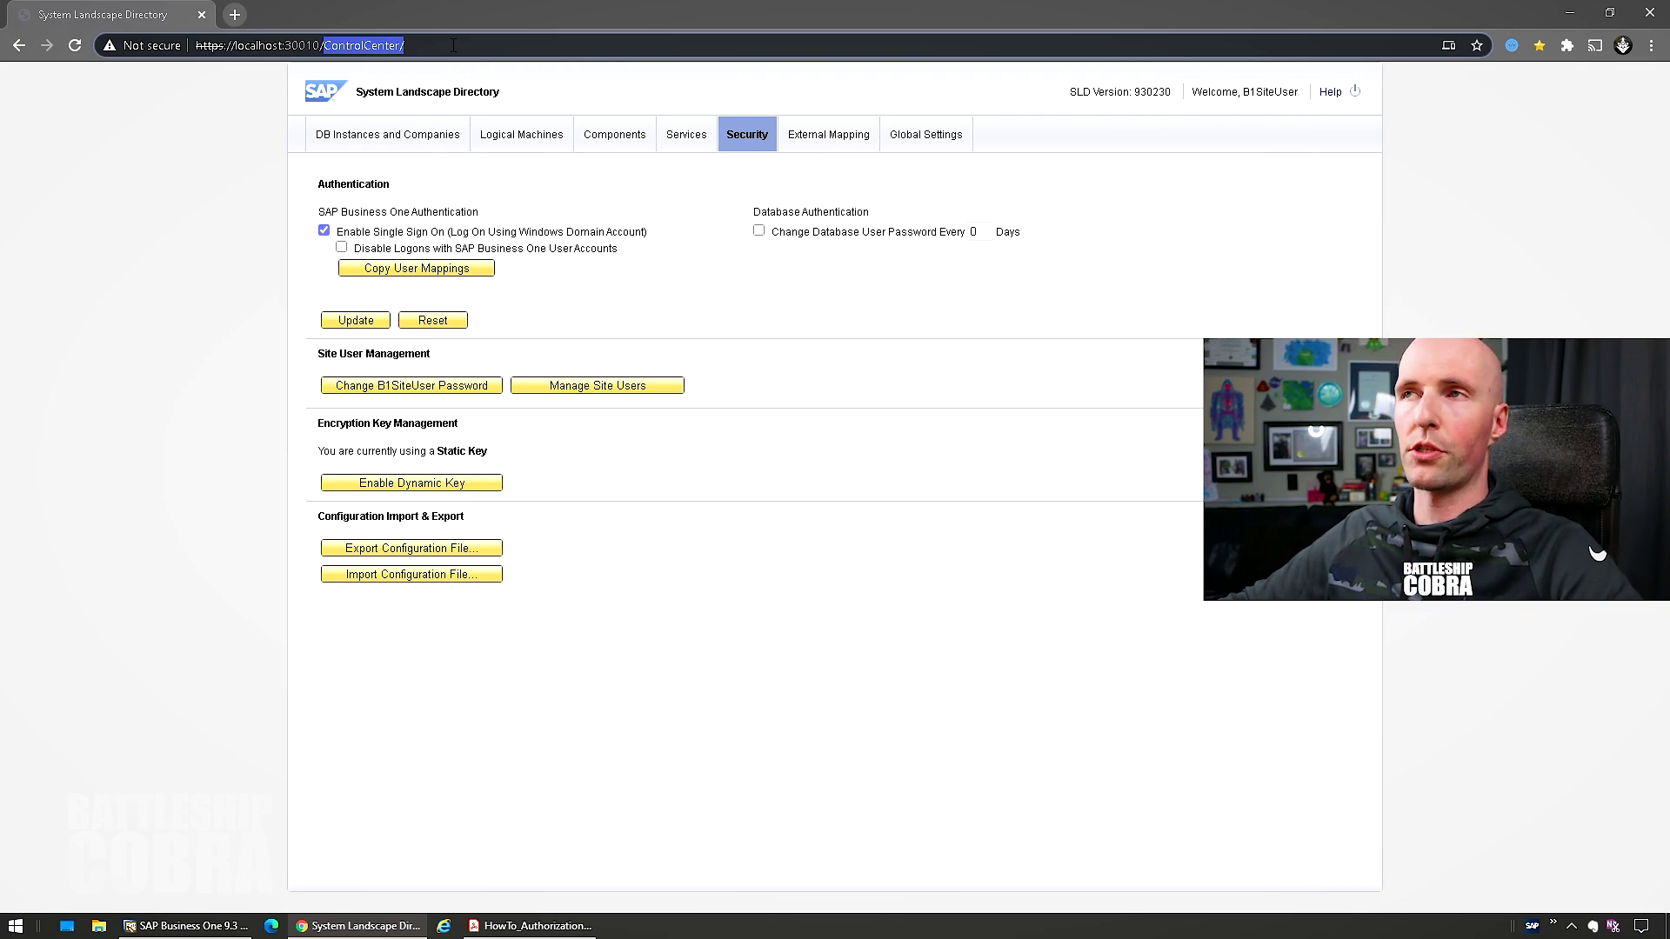
left_click(454, 45)
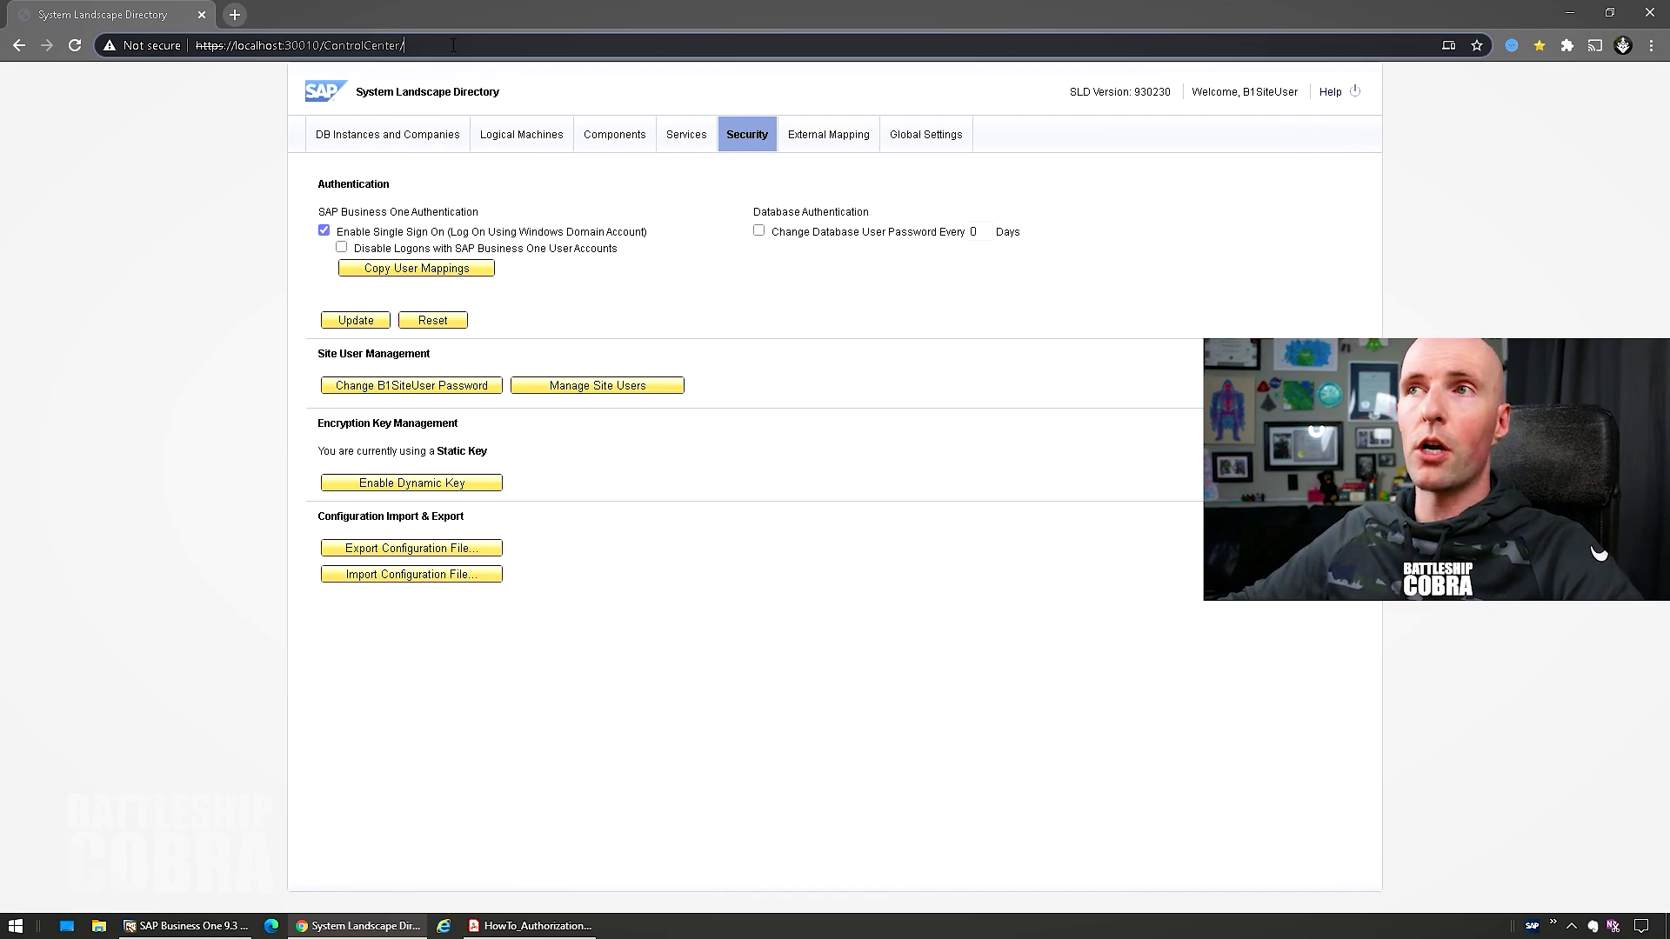
Check Enable Single Sign On on the Security page, leave Disable Logons unchecked, and return to SAP Business One
left_click(357, 137)
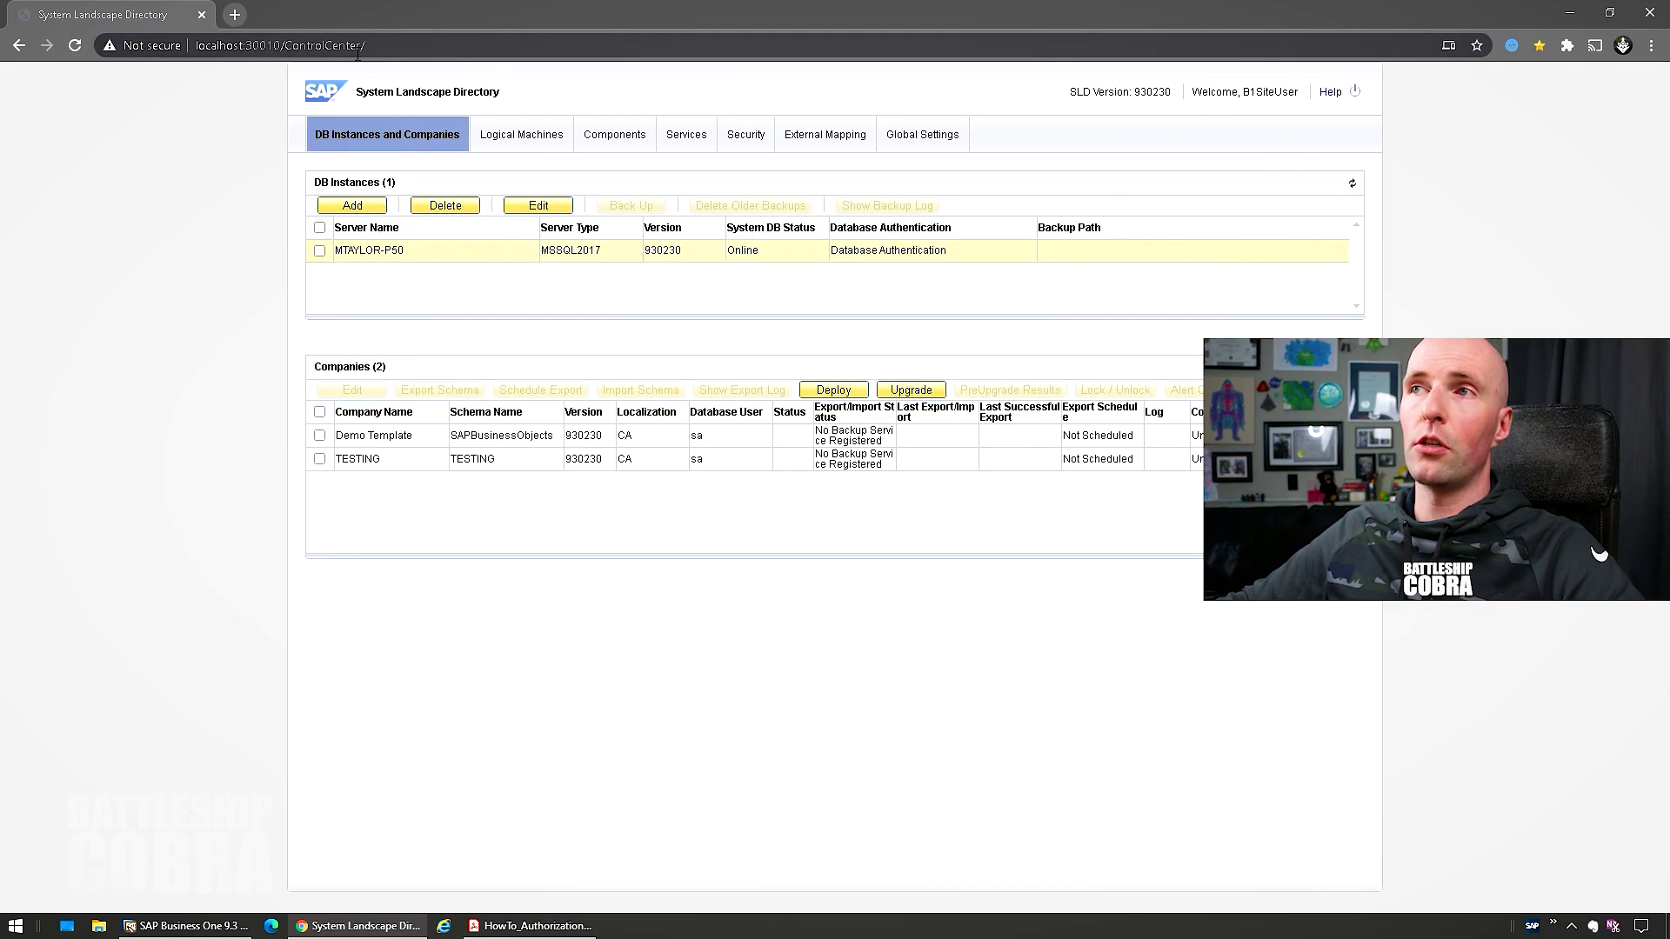
left_click(746, 135)
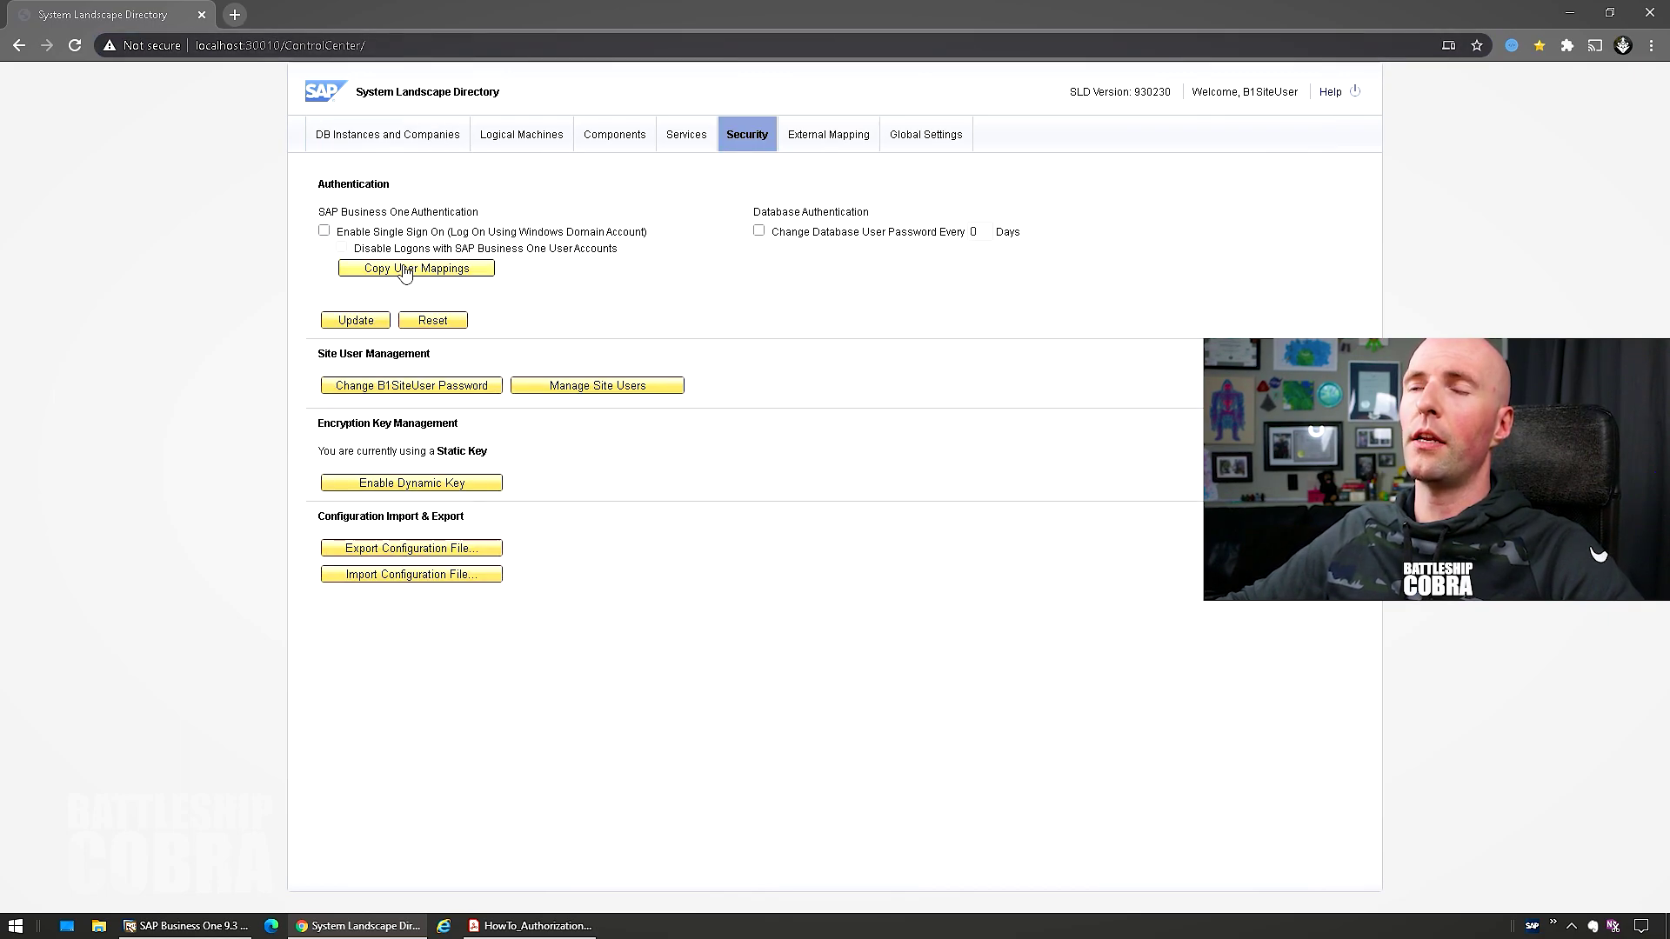
left_click(348, 230)
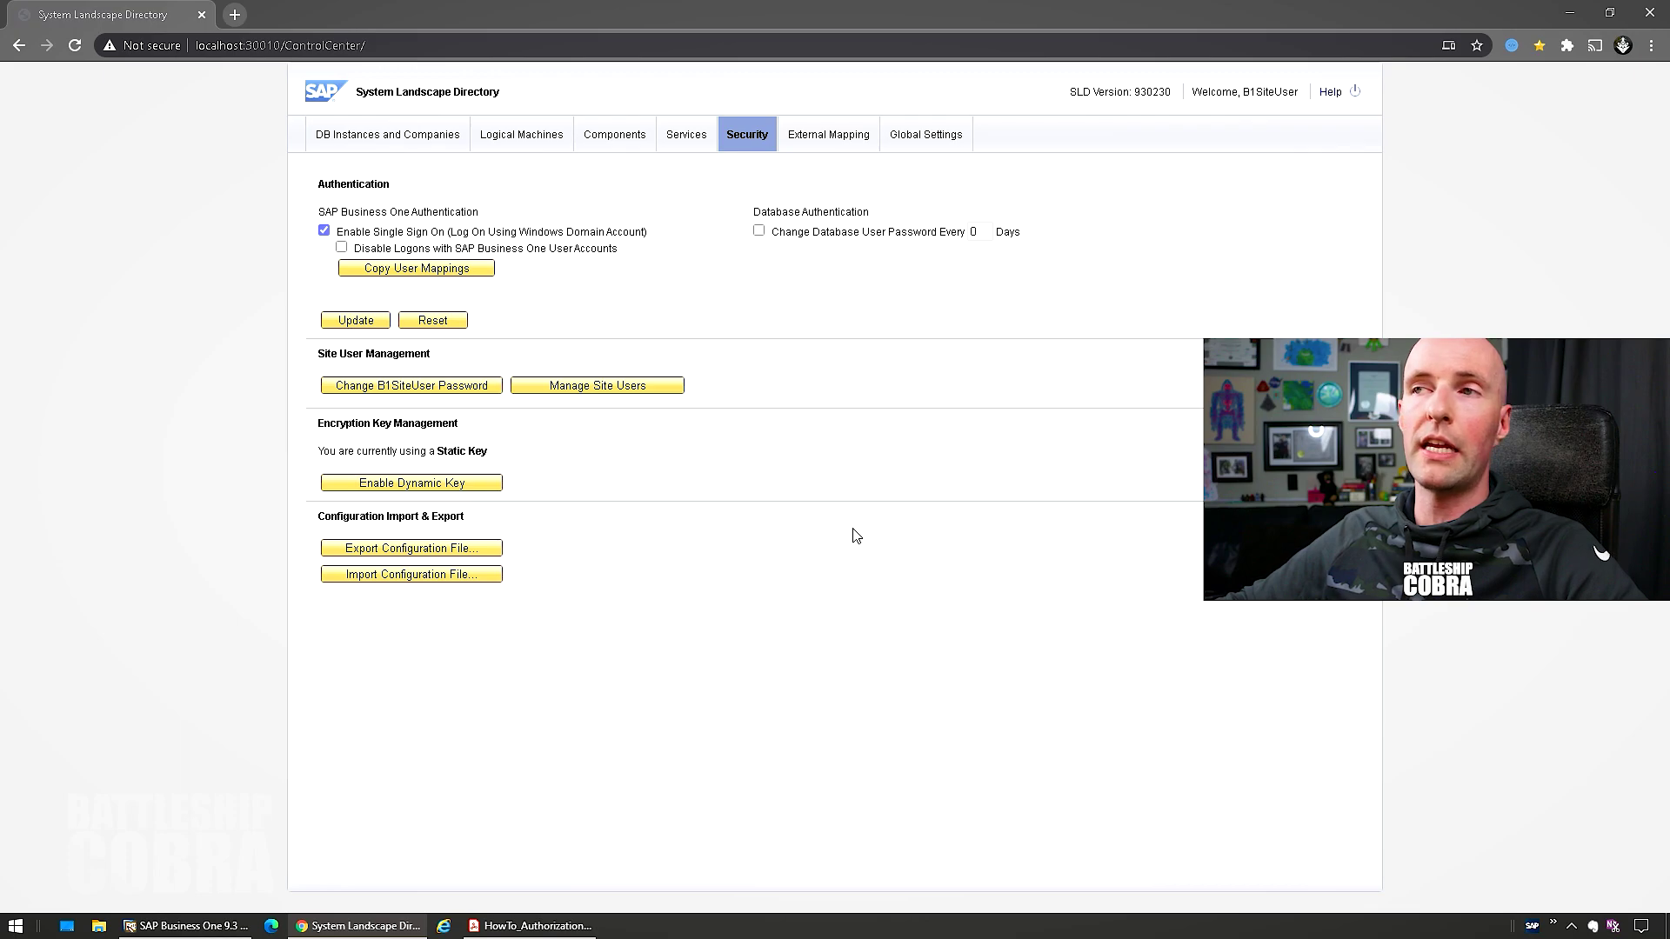
left_click(342, 248)
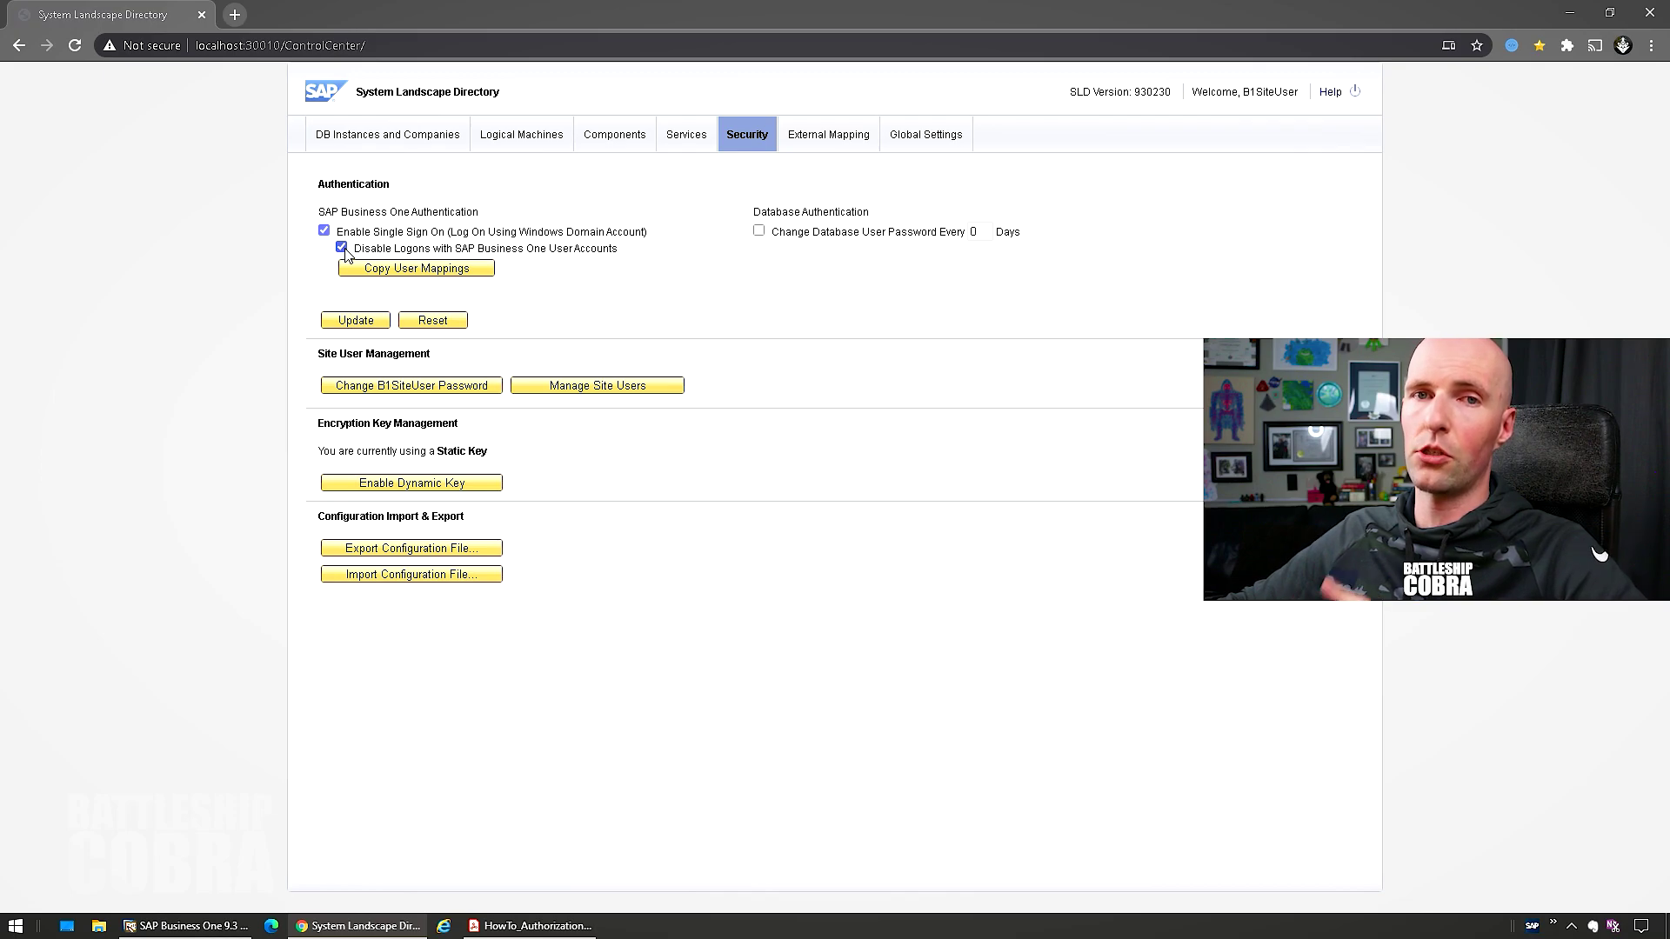
left_click(344, 250)
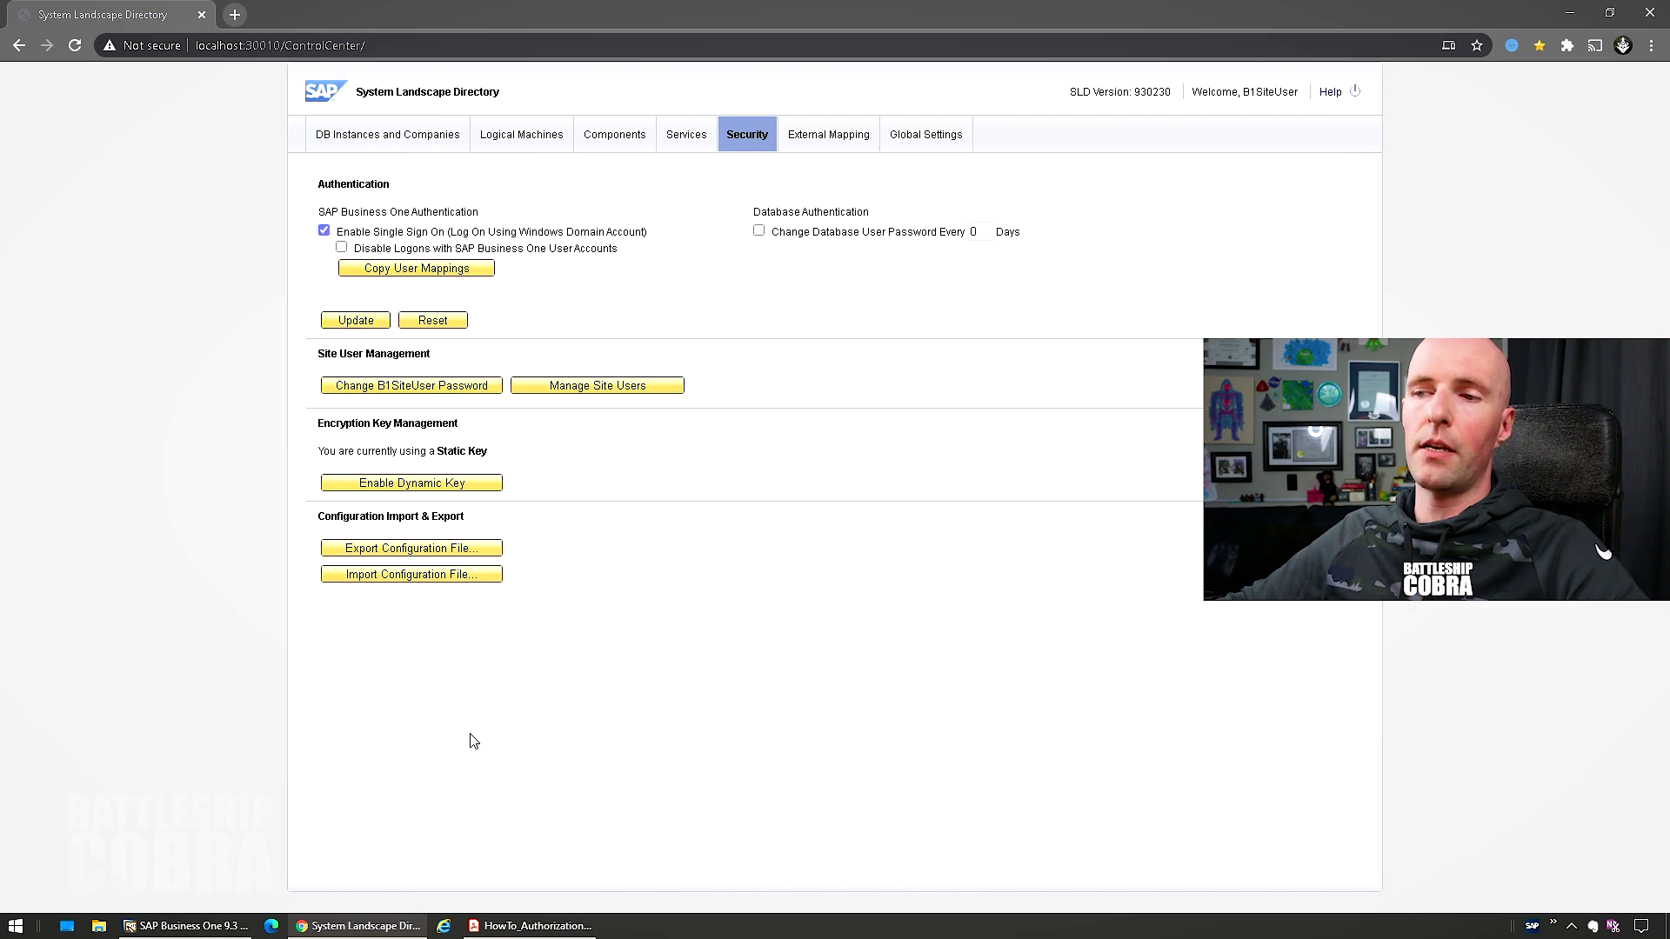
left_click(228, 933)
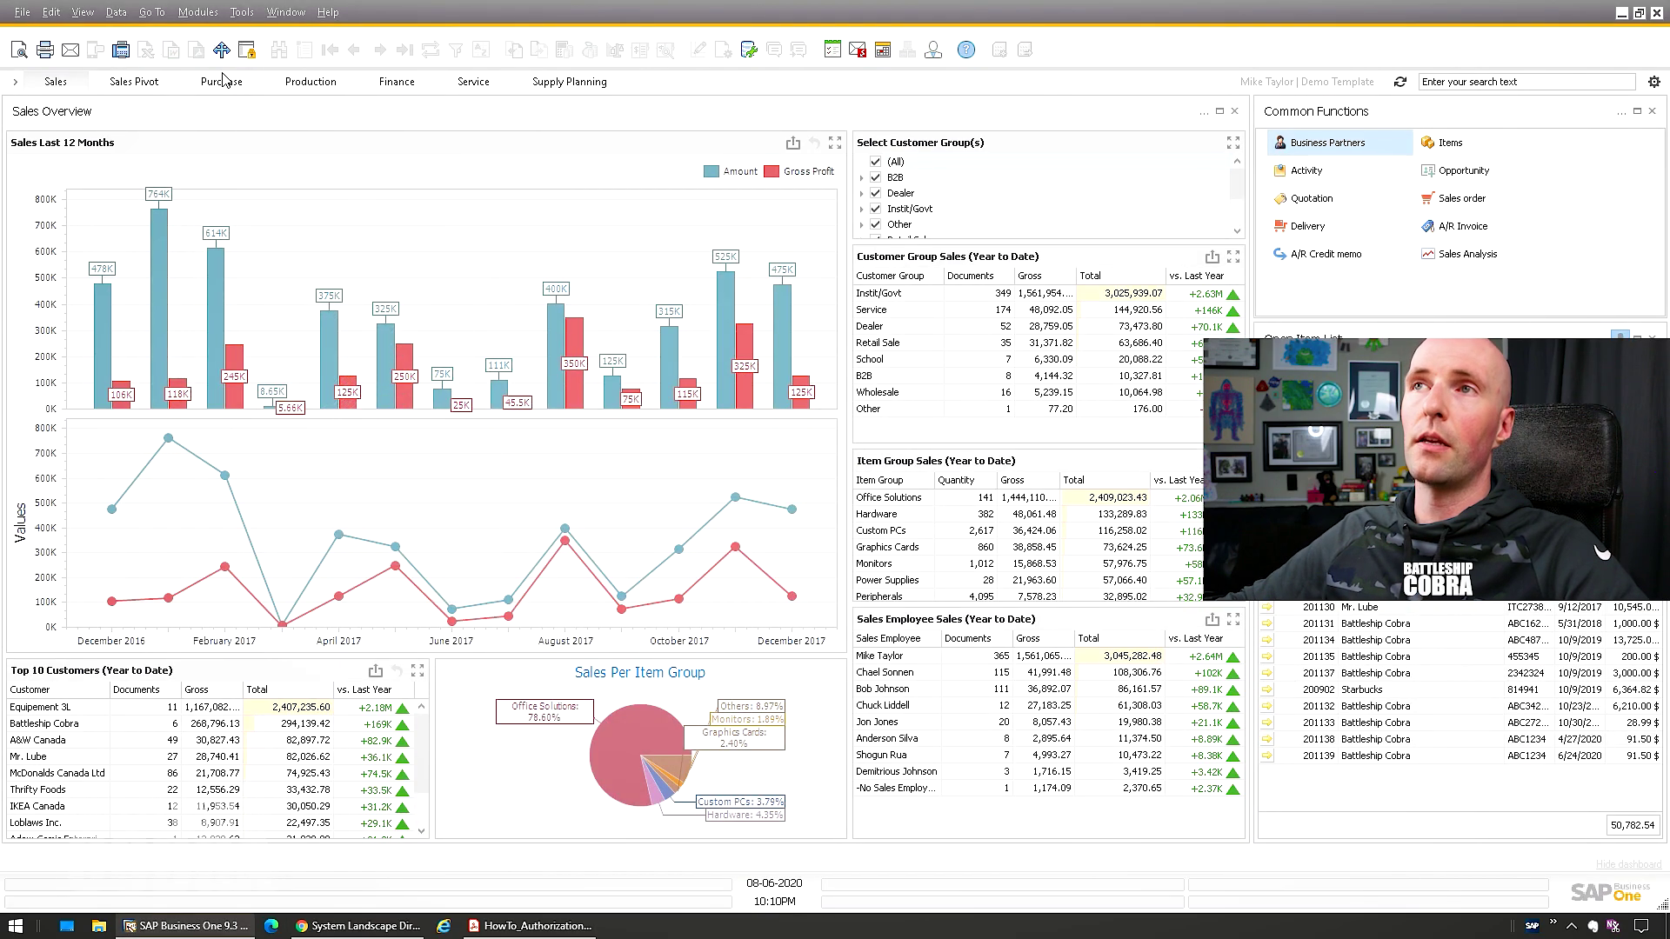
Open Users setup under Administration > Setup > General and find the existing user by user code
left_click(199, 12)
mouse_move(218, 41)
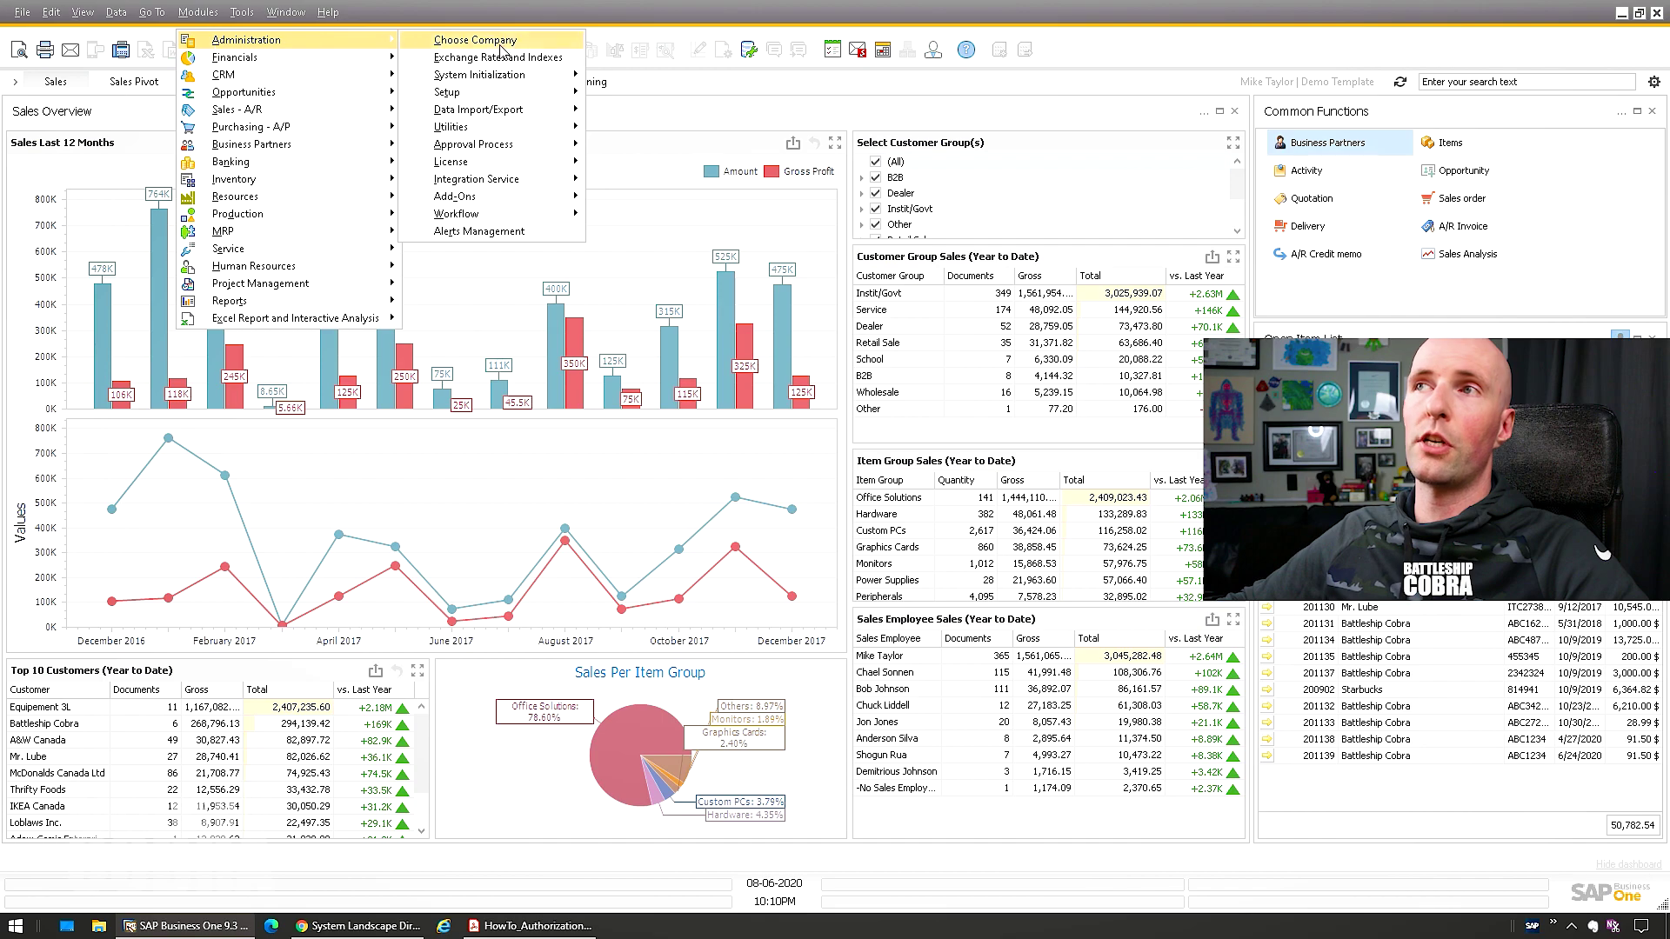
mouse_move(480, 97)
mouse_move(644, 98)
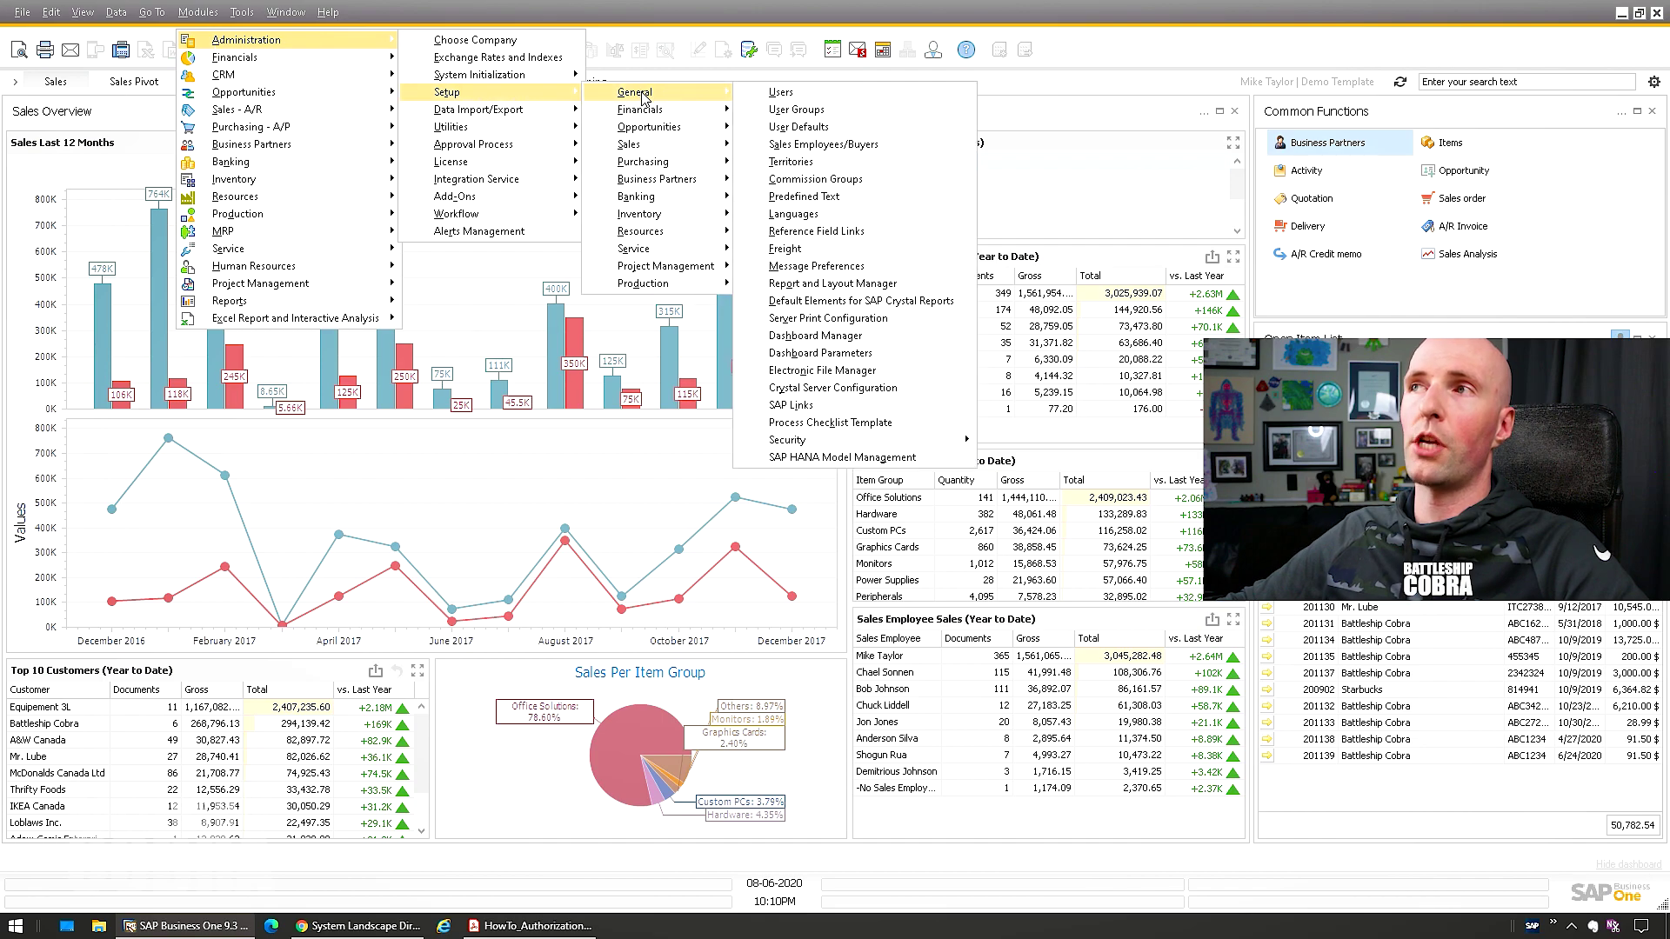
left_click(793, 96)
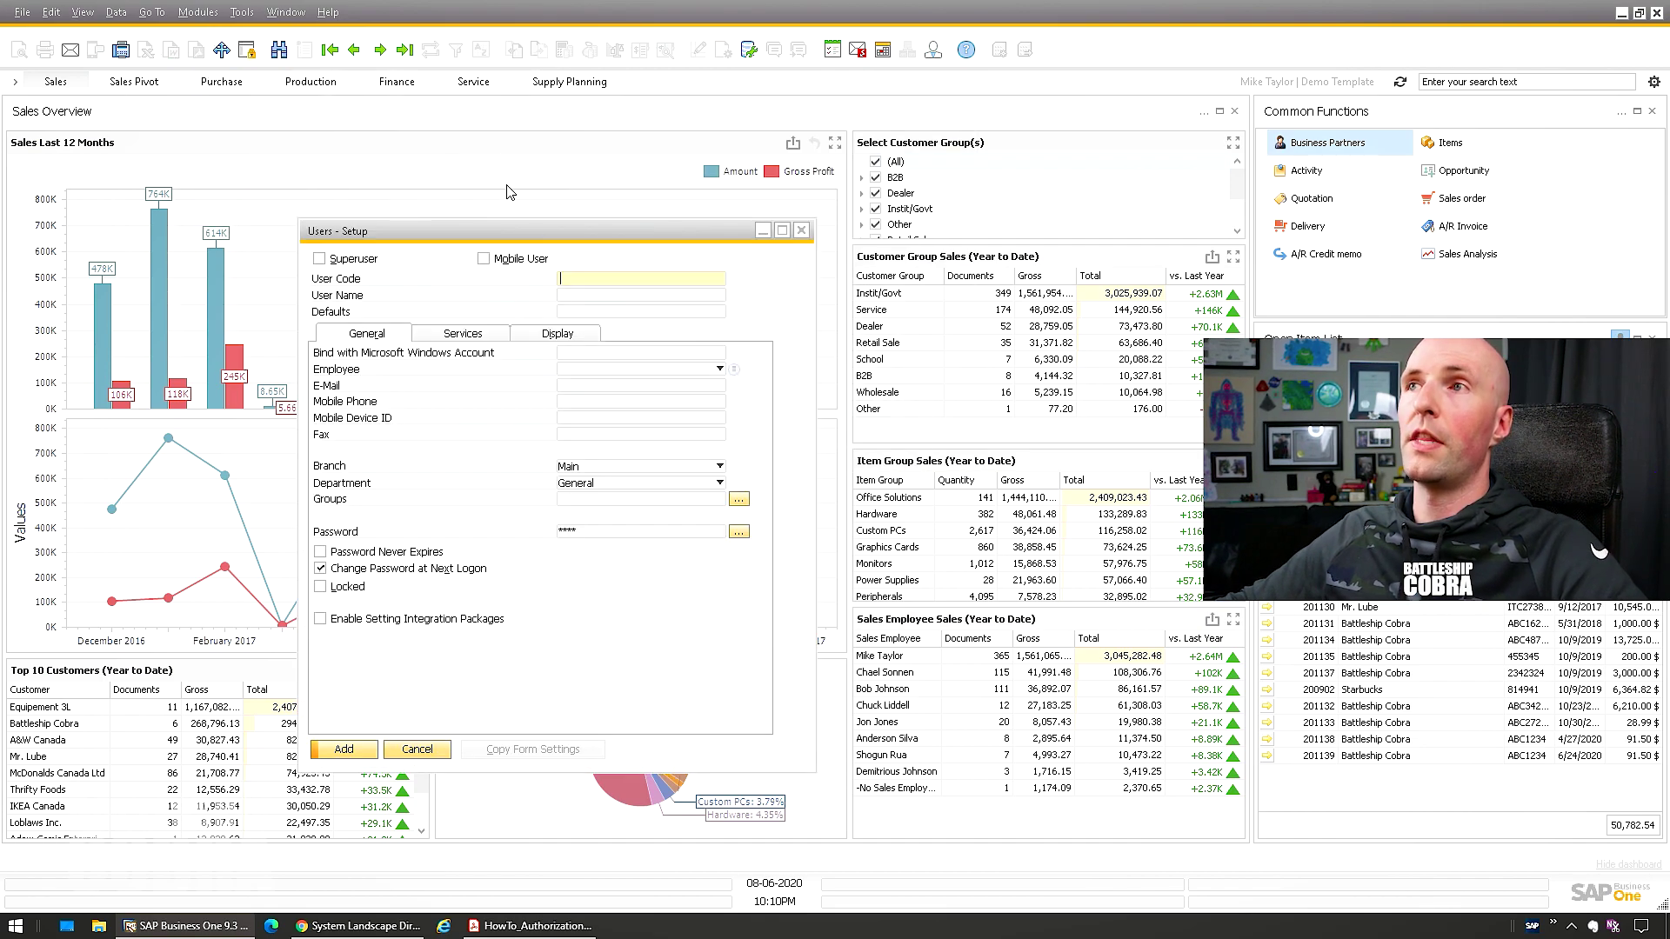
key("ctrl+f")
type("mike")
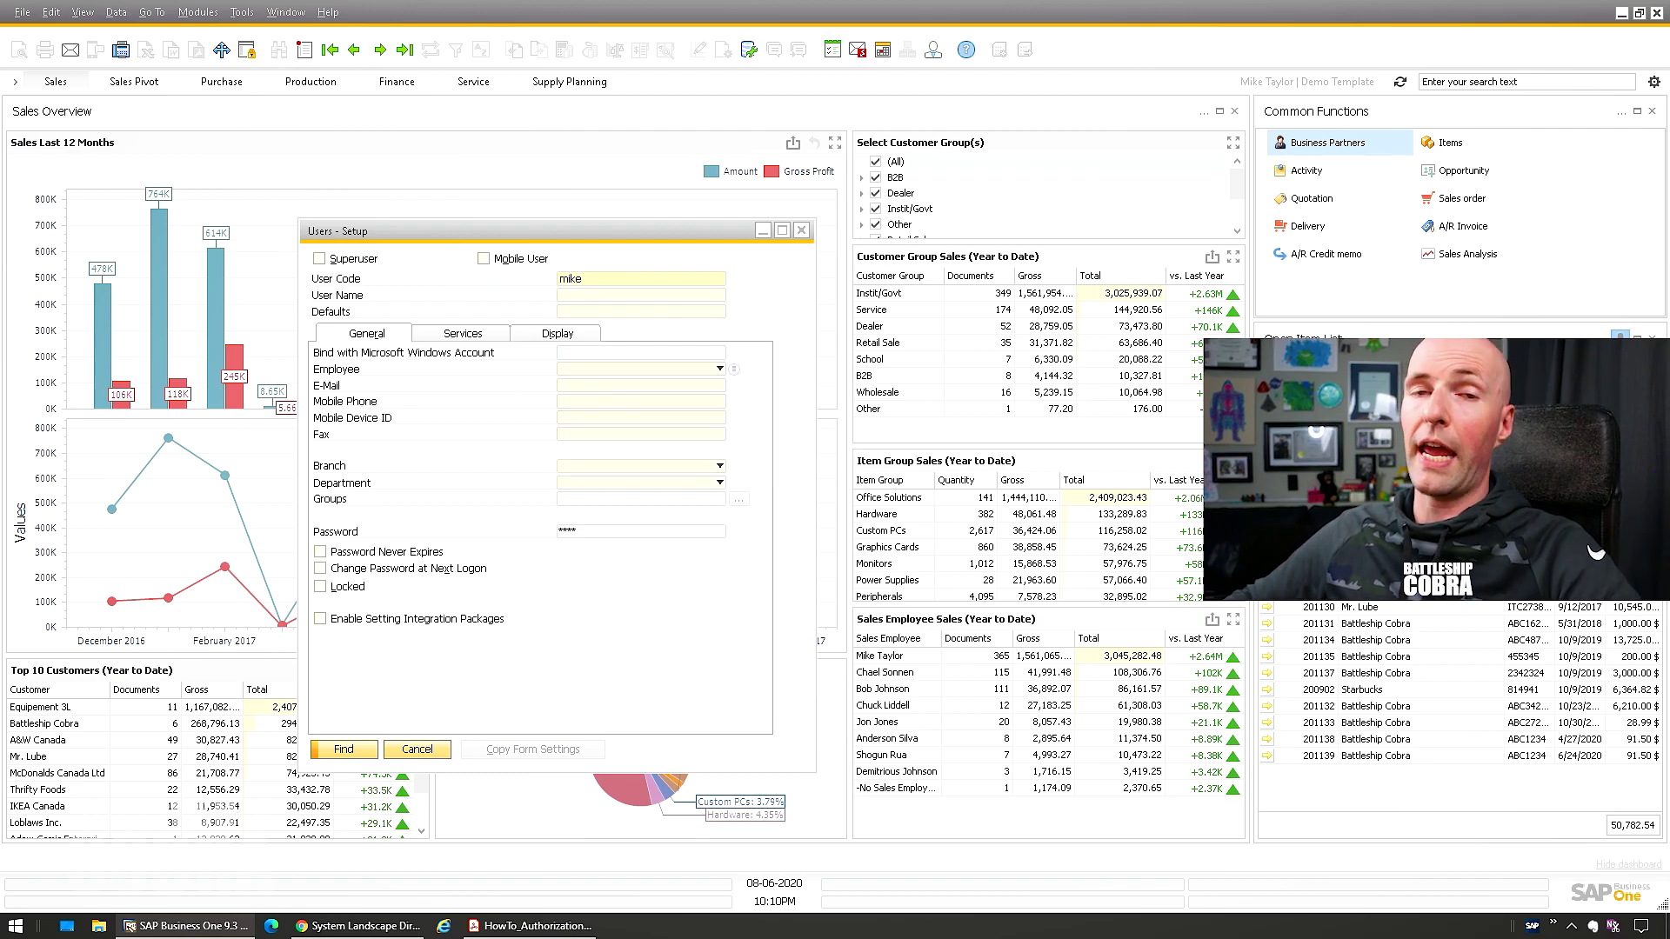
key("Return")
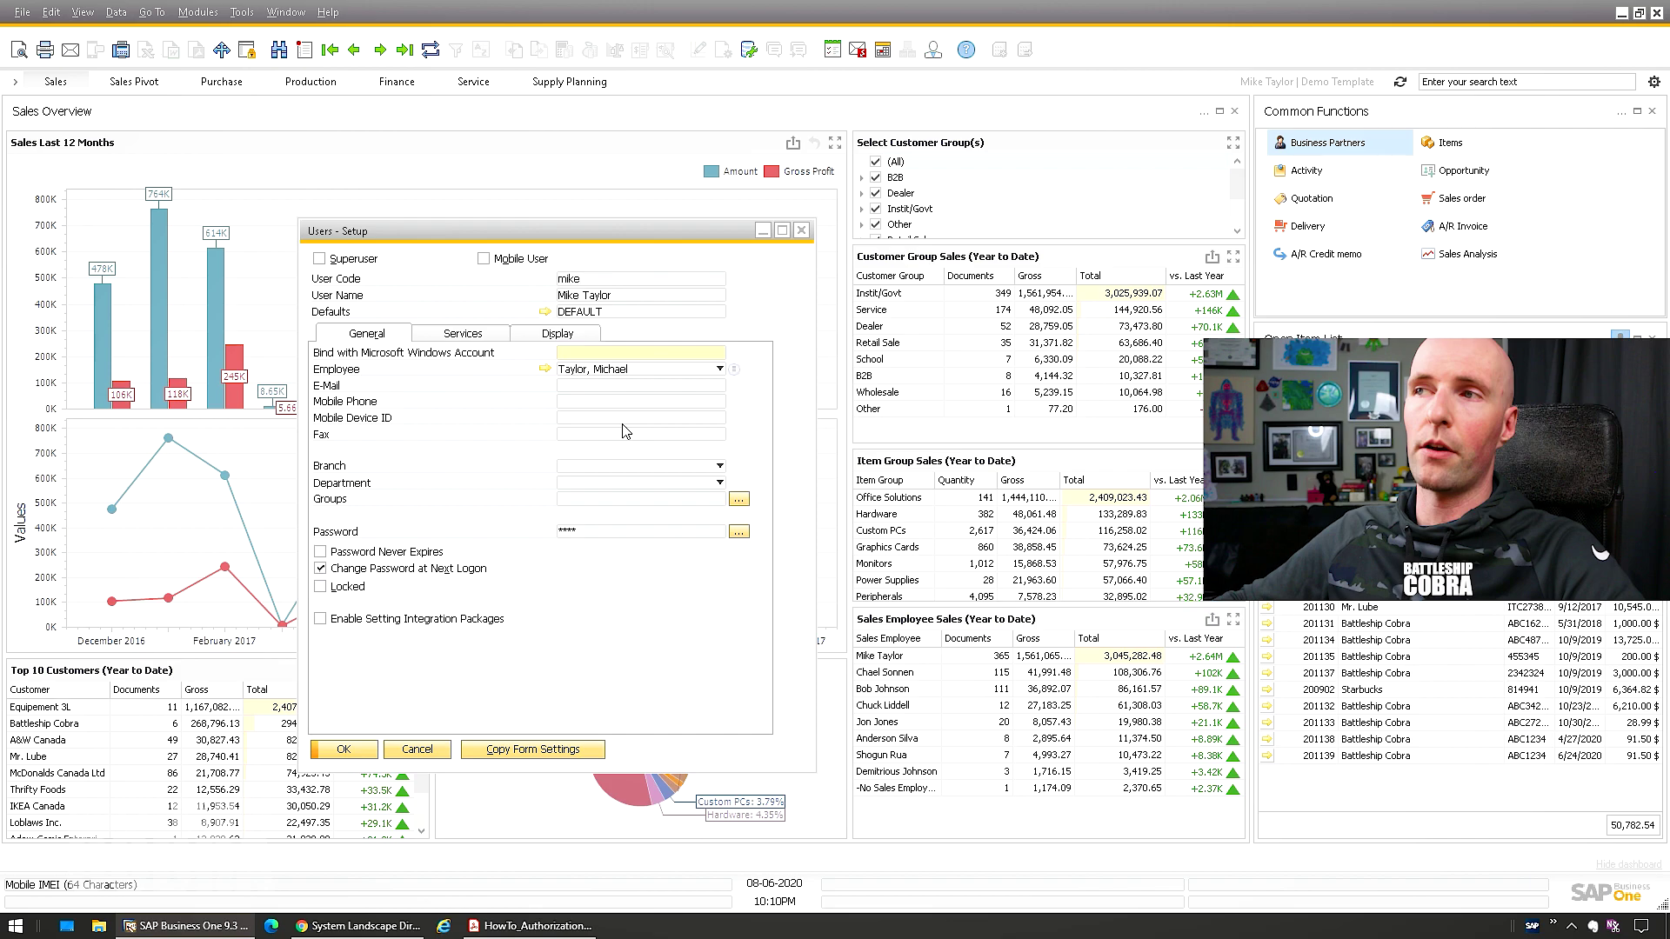
Bind the user's record to their Microsoft Windows account name and update it
type("Mike")
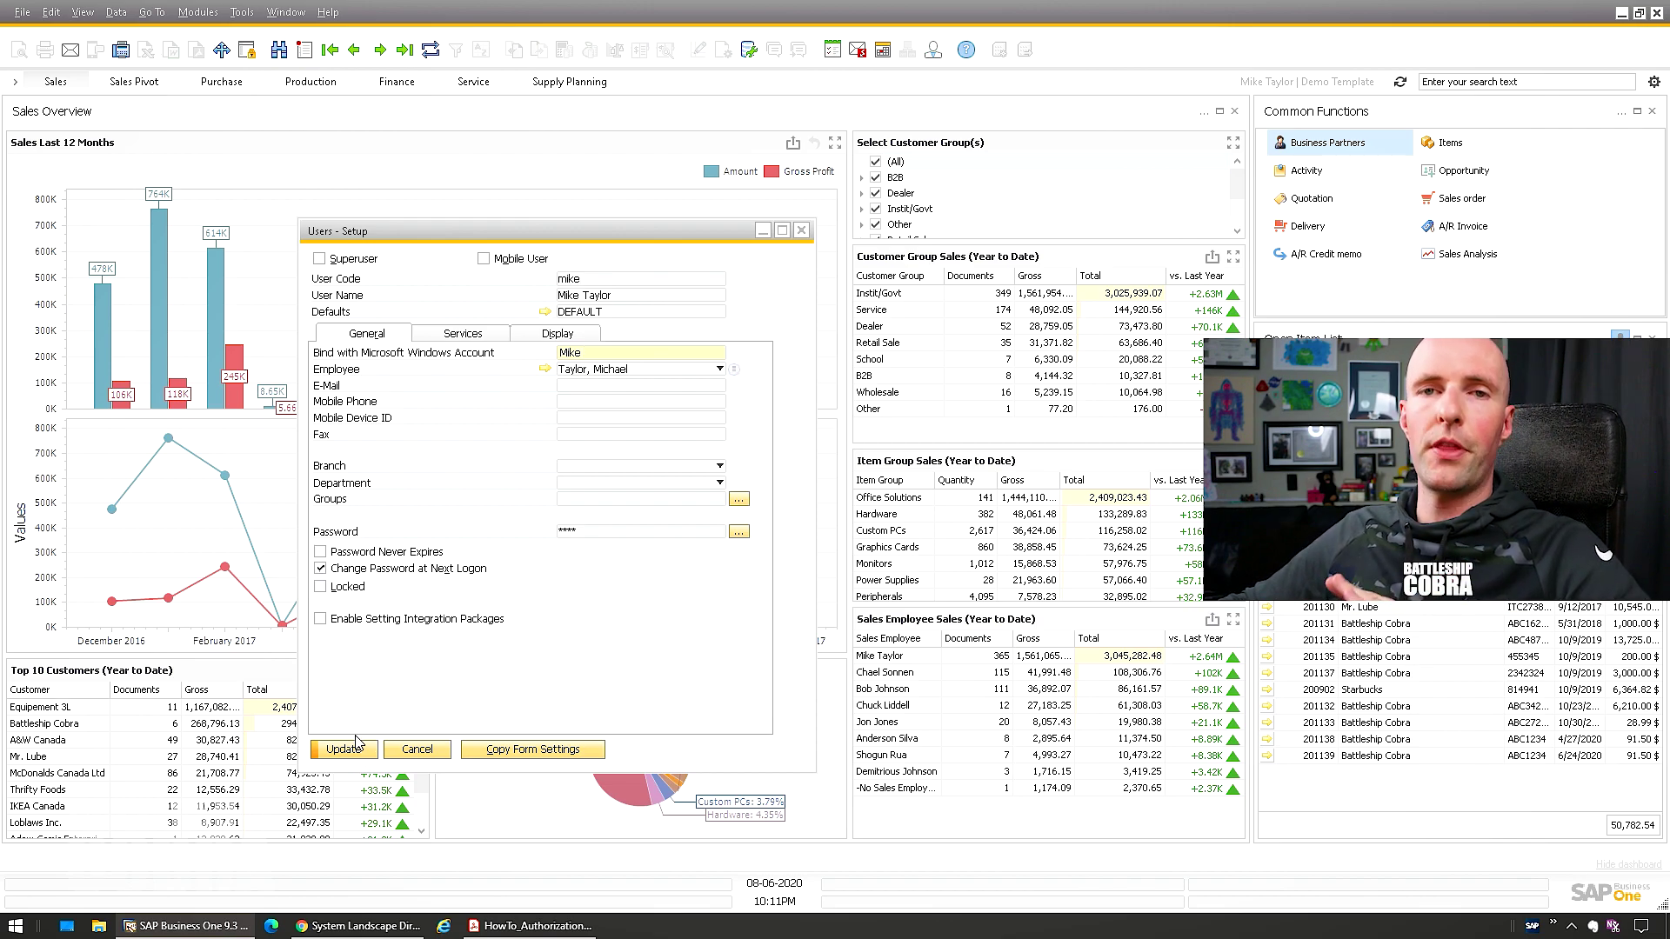
double_click(604, 354)
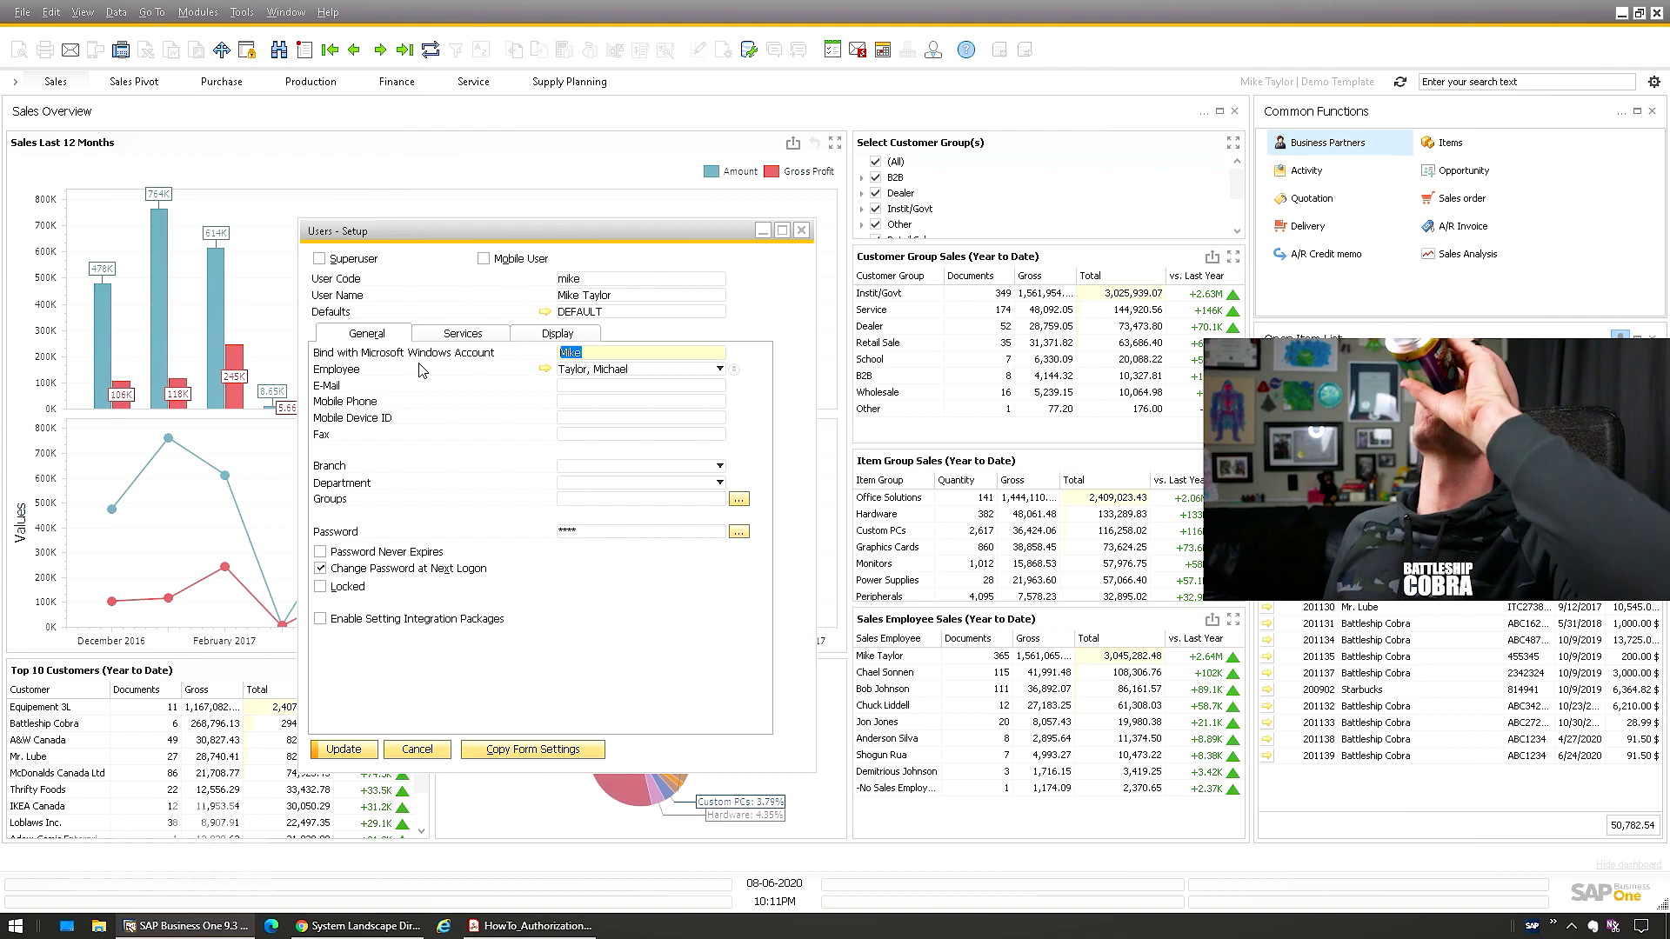
left_click(354, 755)
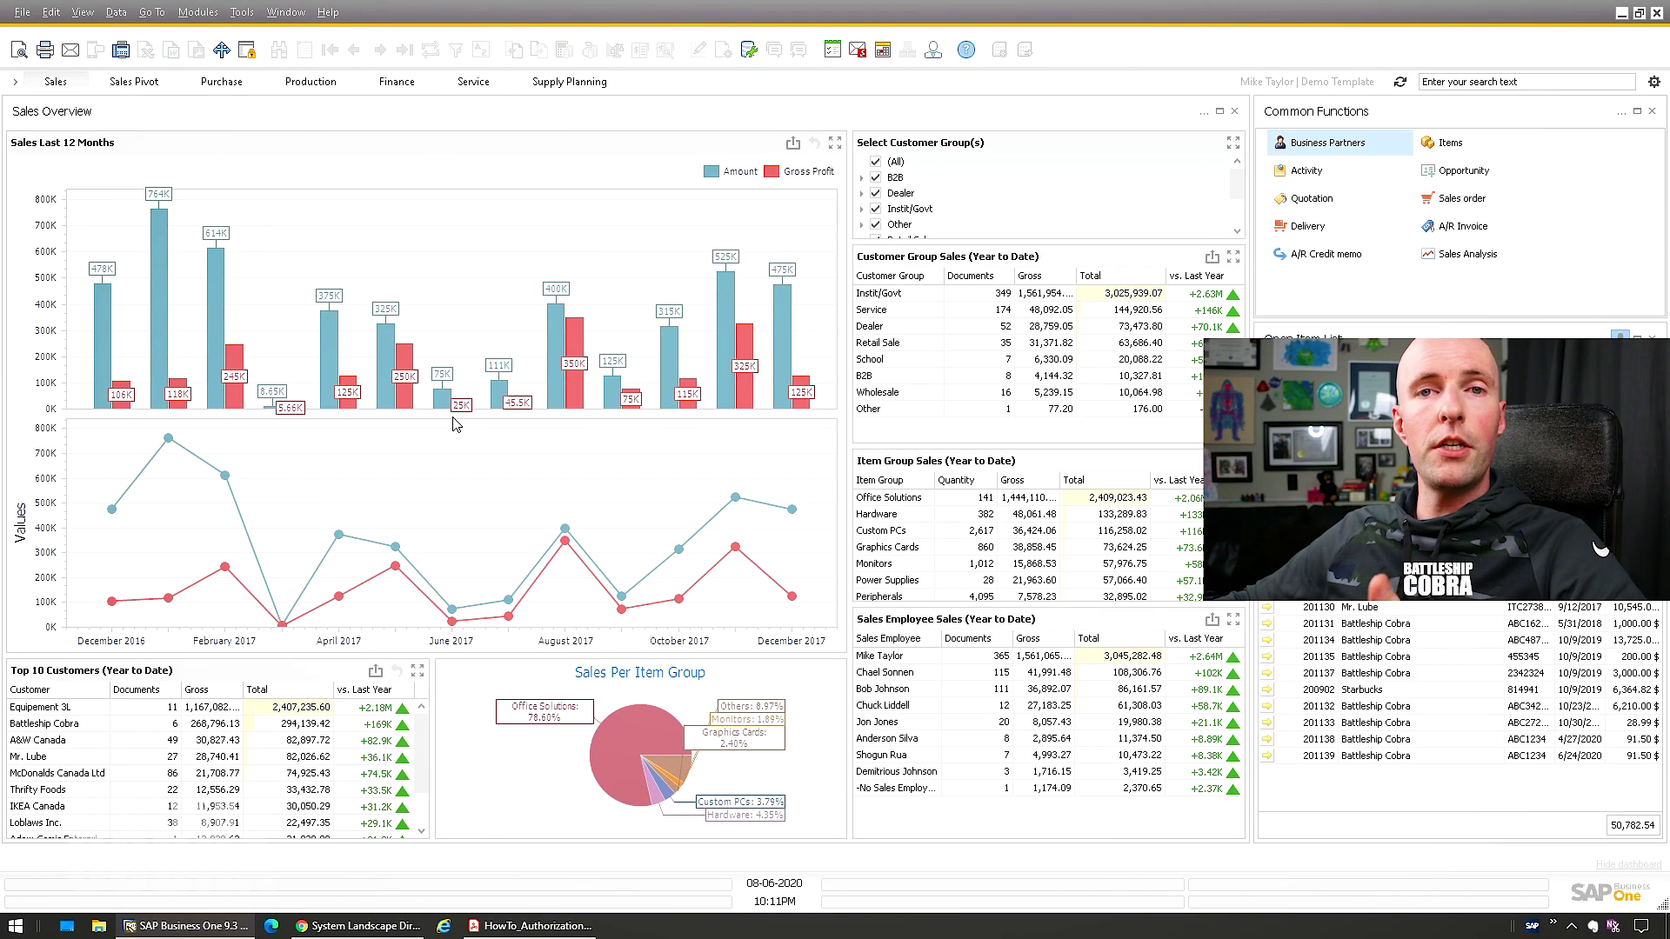
mouse_move(440, 374)
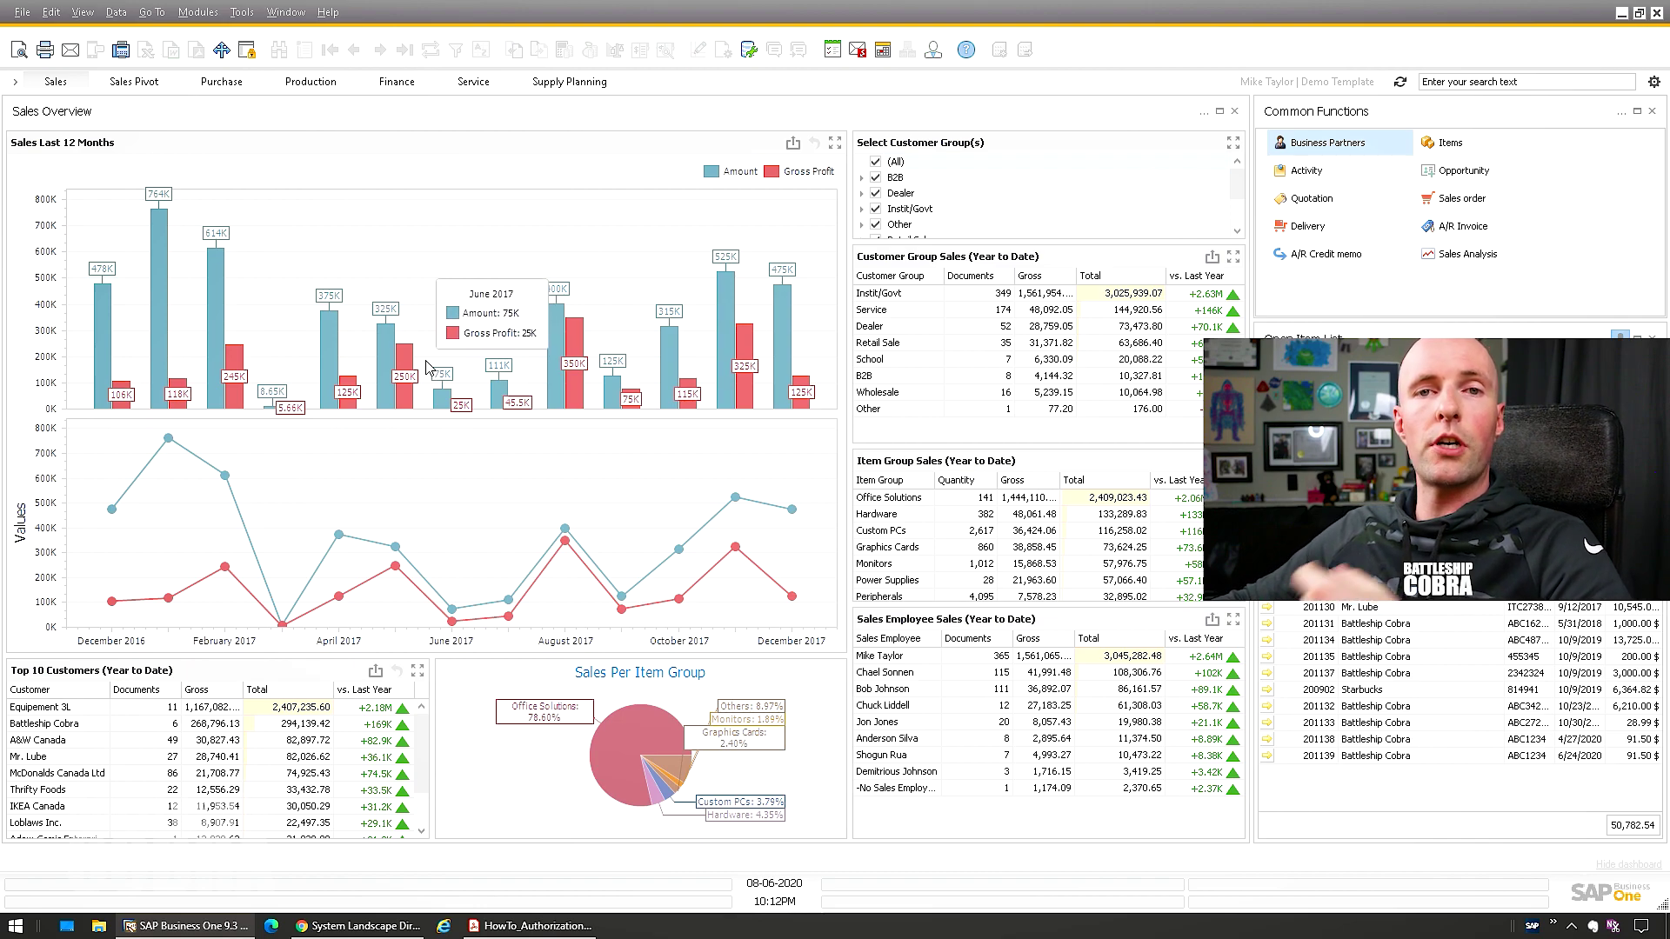